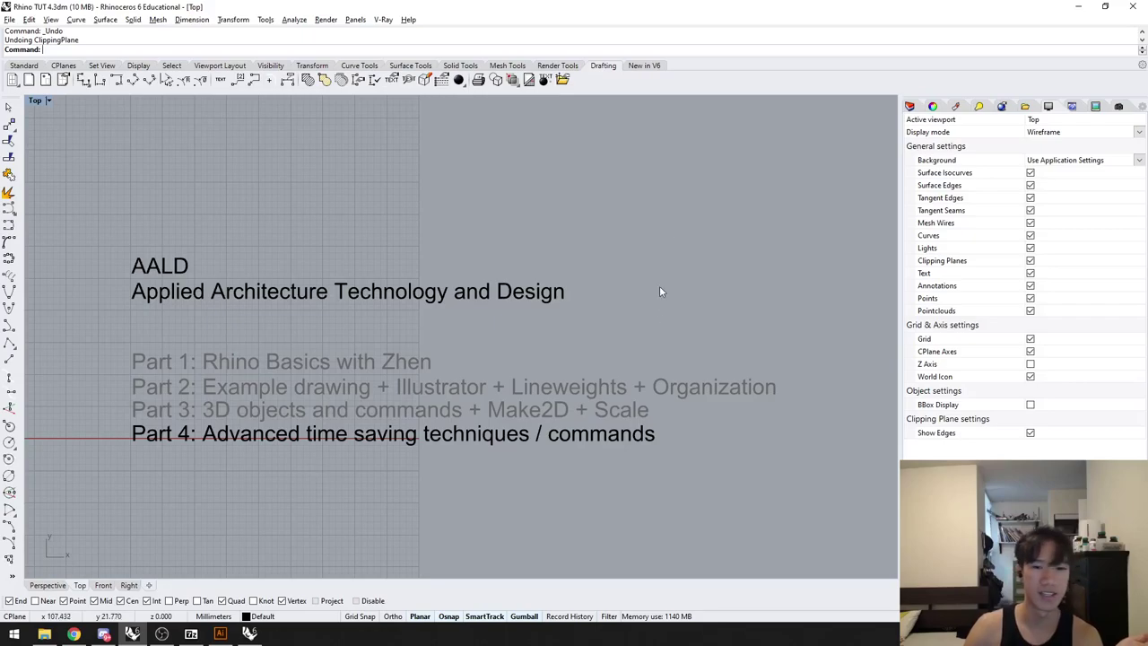
left_click_drag(659, 206, 405, 325)
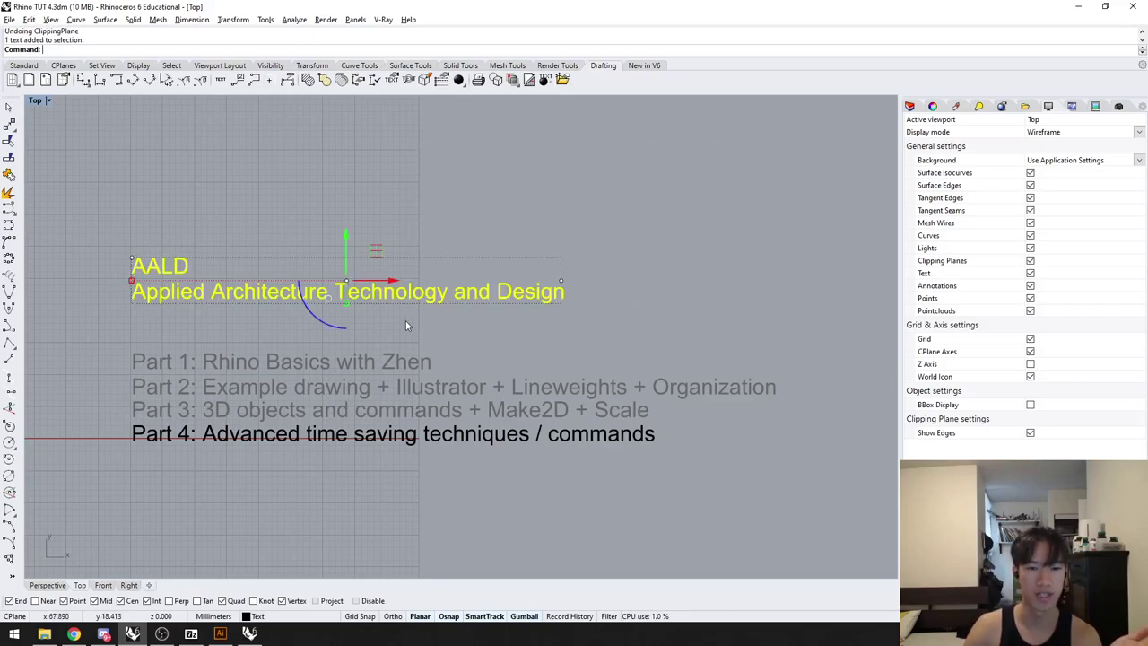
key("Escape")
left_click_drag(678, 183, 596, 216)
left_click_drag(446, 340, 596, 204)
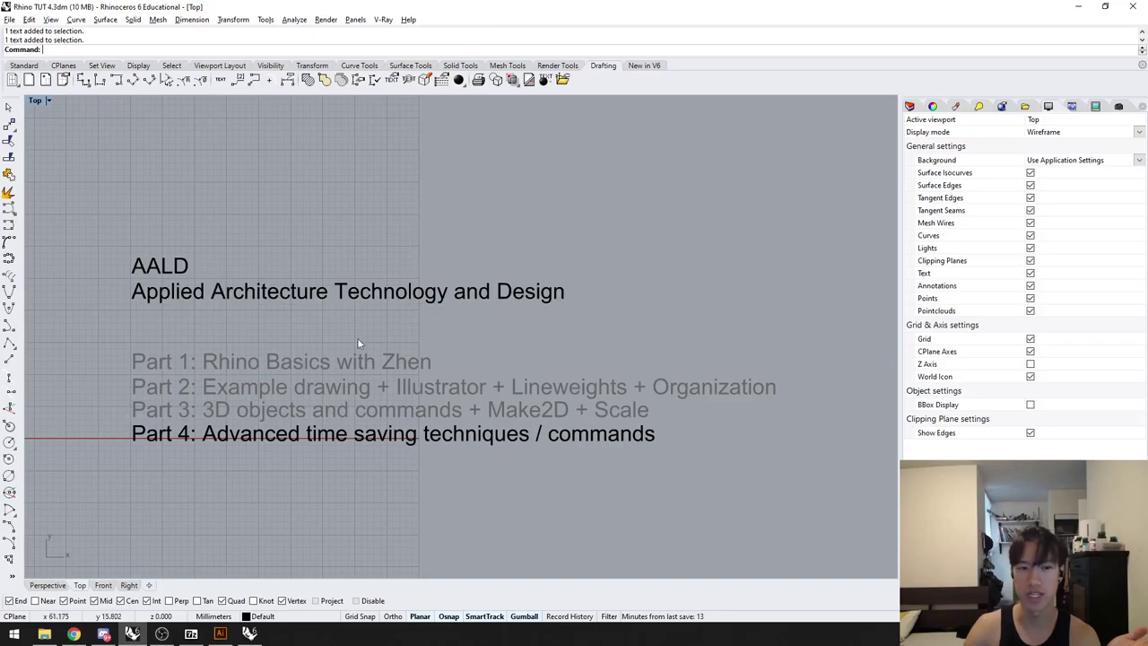
left_click_drag(117, 334, 611, 212)
key("Escape")
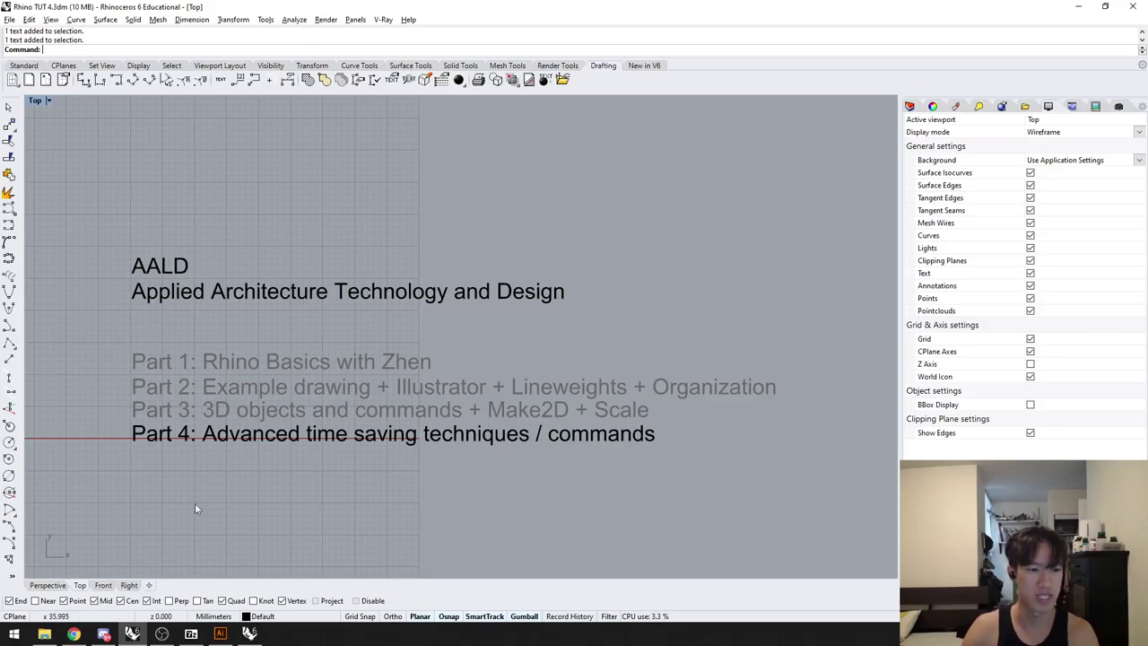
Step: In the Perspective view, select the thick rear wall block together with the thin front panel
scroll(512, 309, "down", 5)
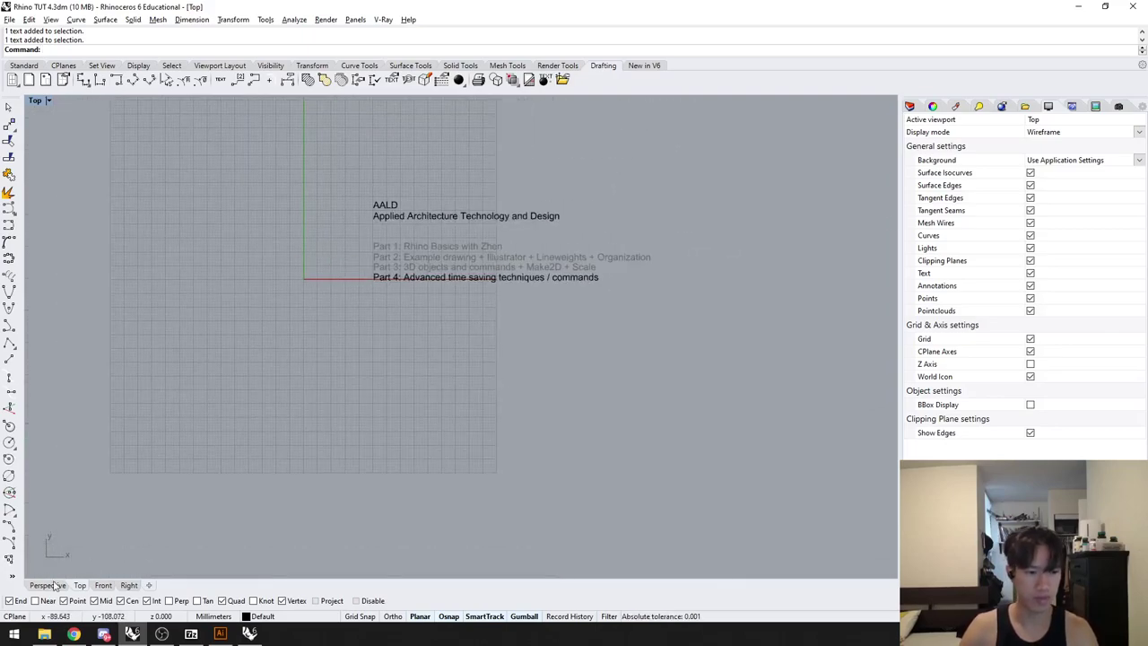
left_click(48, 585)
right_click_drag(525, 440, 423, 410)
scroll(452, 407, "up", 3)
scroll(400, 397, "up", 3)
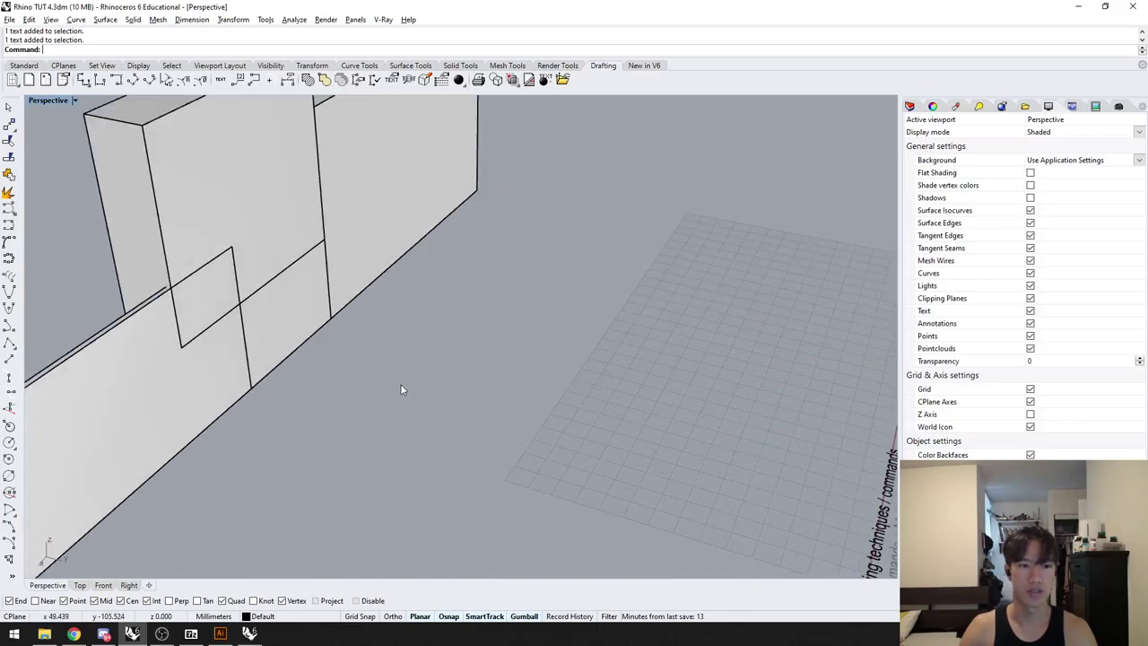
scroll(392, 234, "down", 5)
left_click(395, 211)
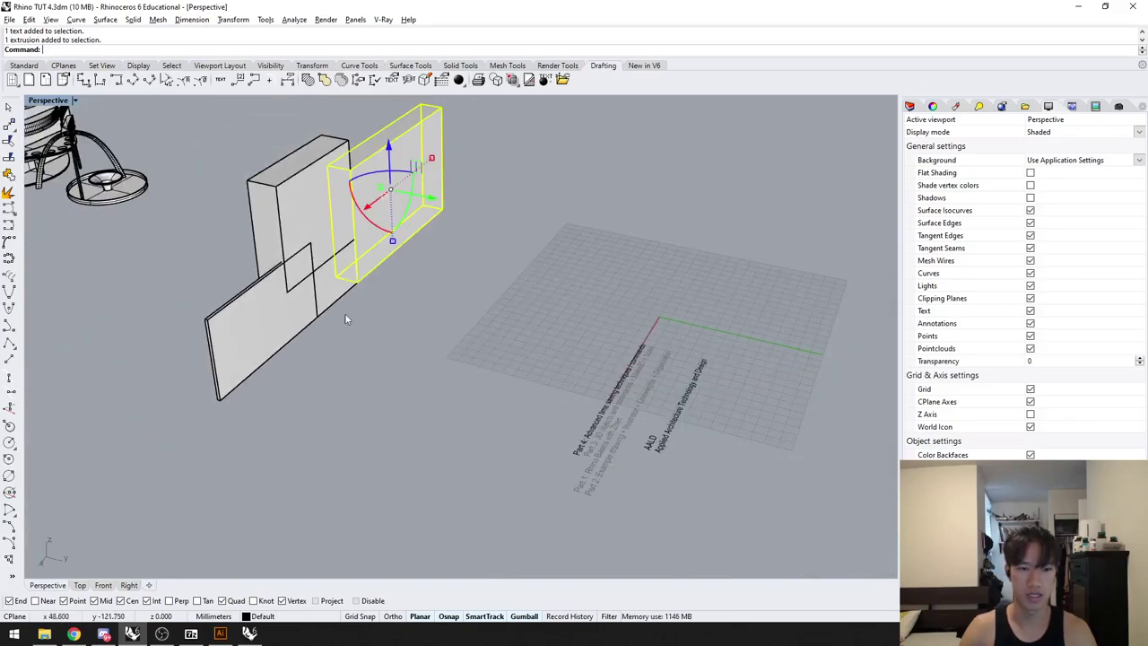
left_click(296, 330, "shift")
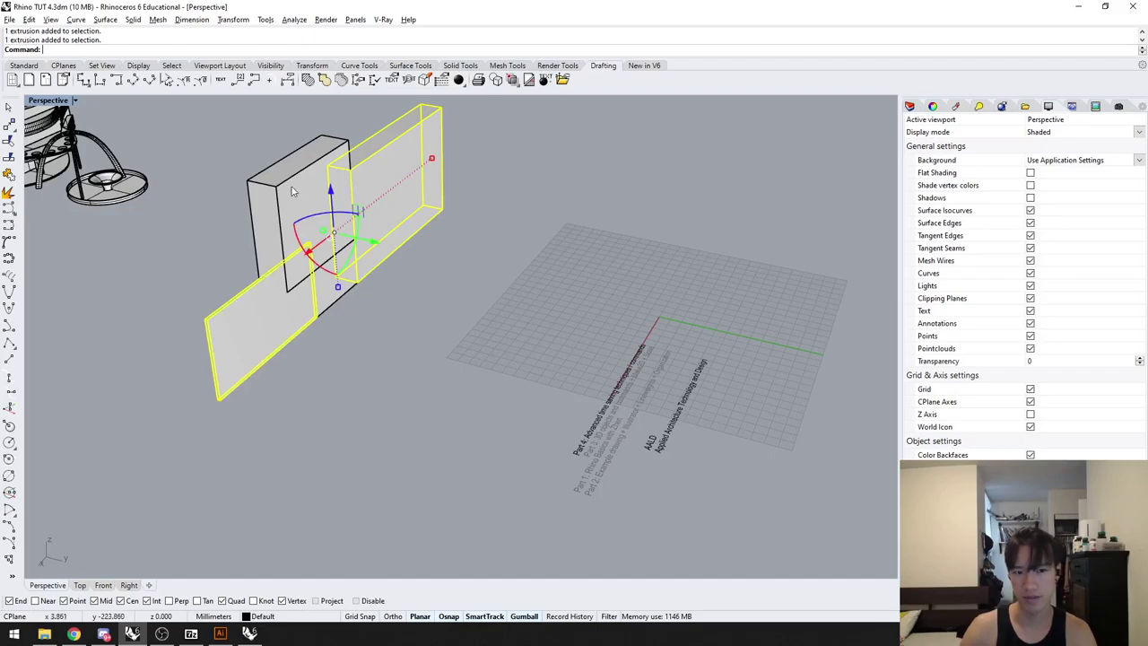
right_click_drag(376, 311, 392, 345, "shift")
scroll(414, 342, "up", 2)
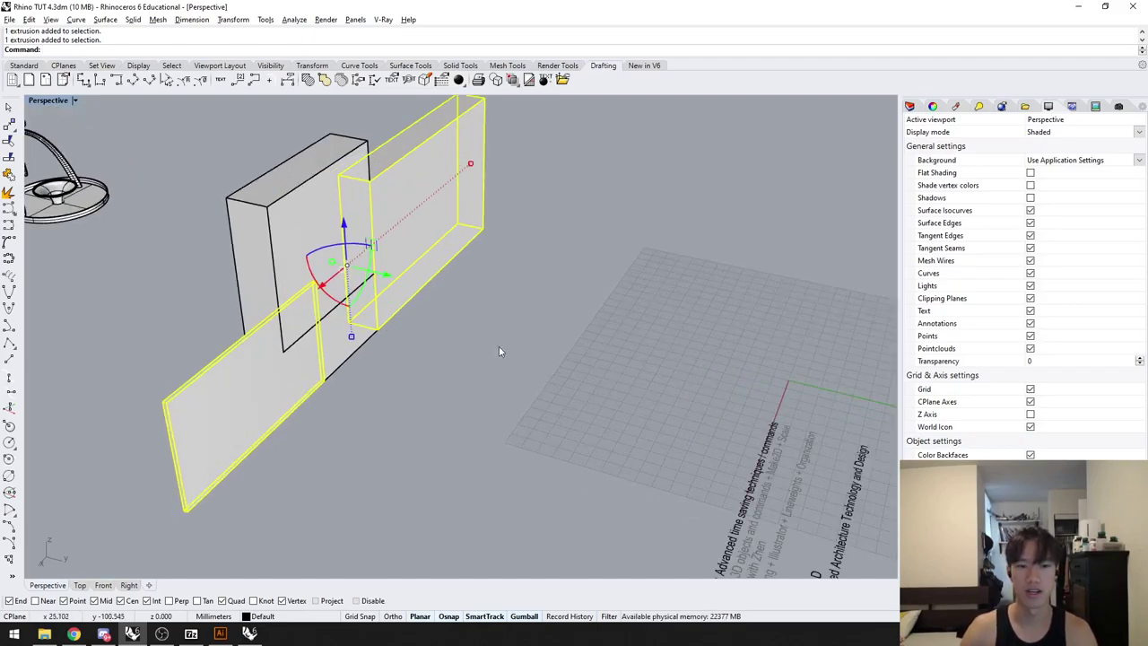
Step: Clear the selection of the two wall extrusions and recall it with SelPrev
left_click(529, 352)
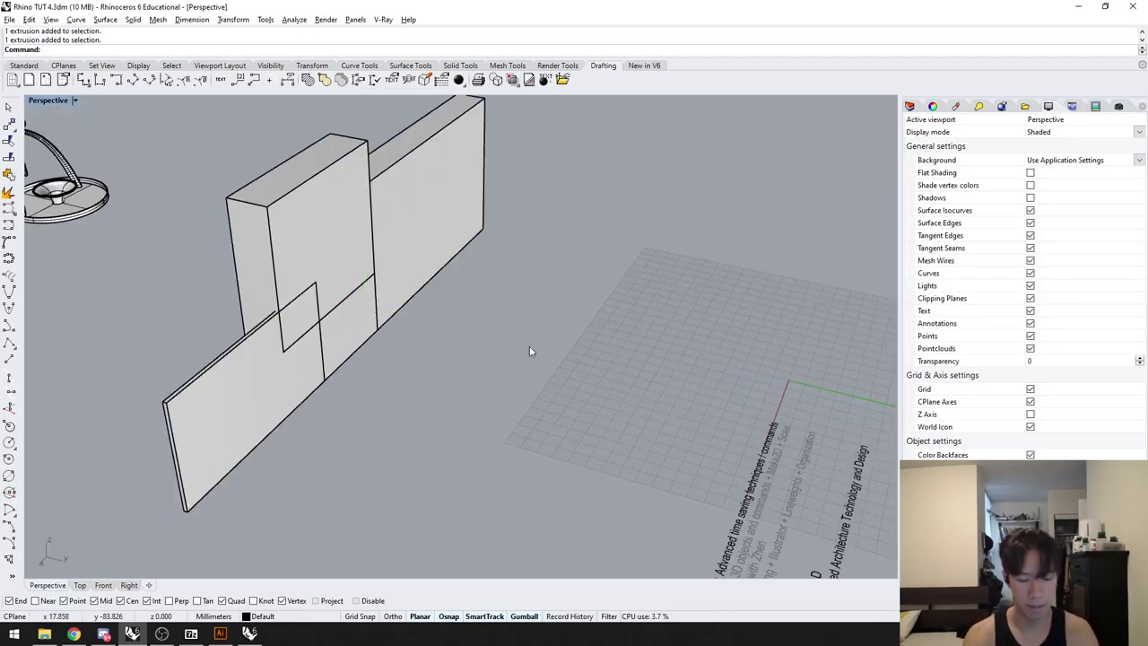
type("SelPrev")
key("Return")
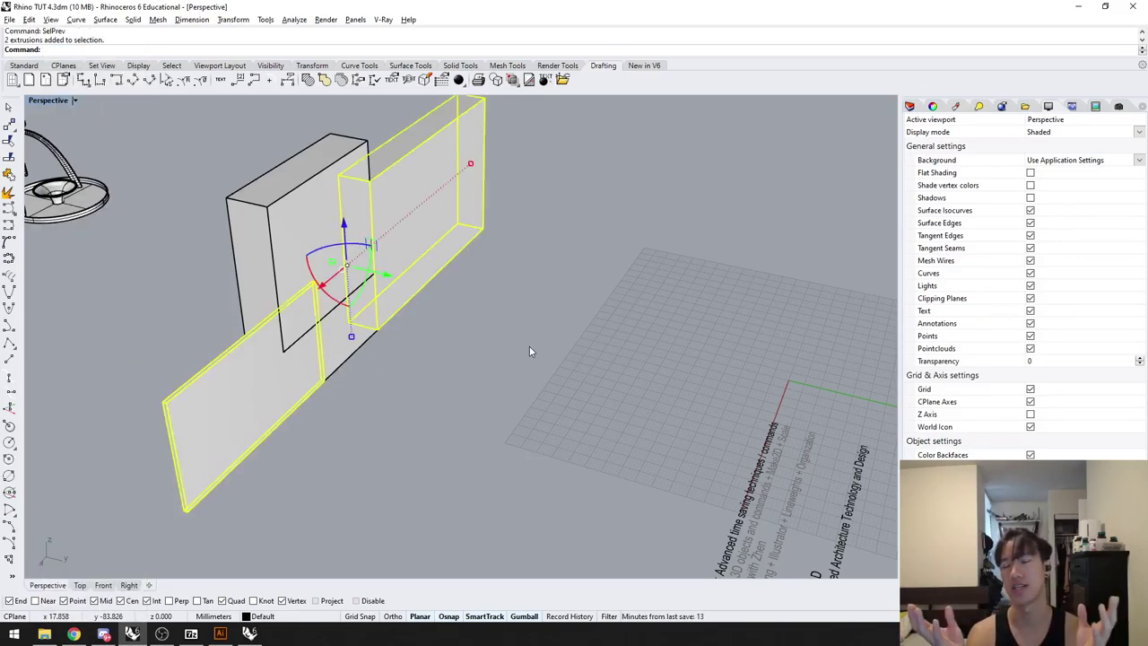
left_click(524, 353)
Step: Select seven of the crossing lines in the scattered line cluster
right_click_drag(401, 483, 444, 415)
scroll(445, 416, "down", 8)
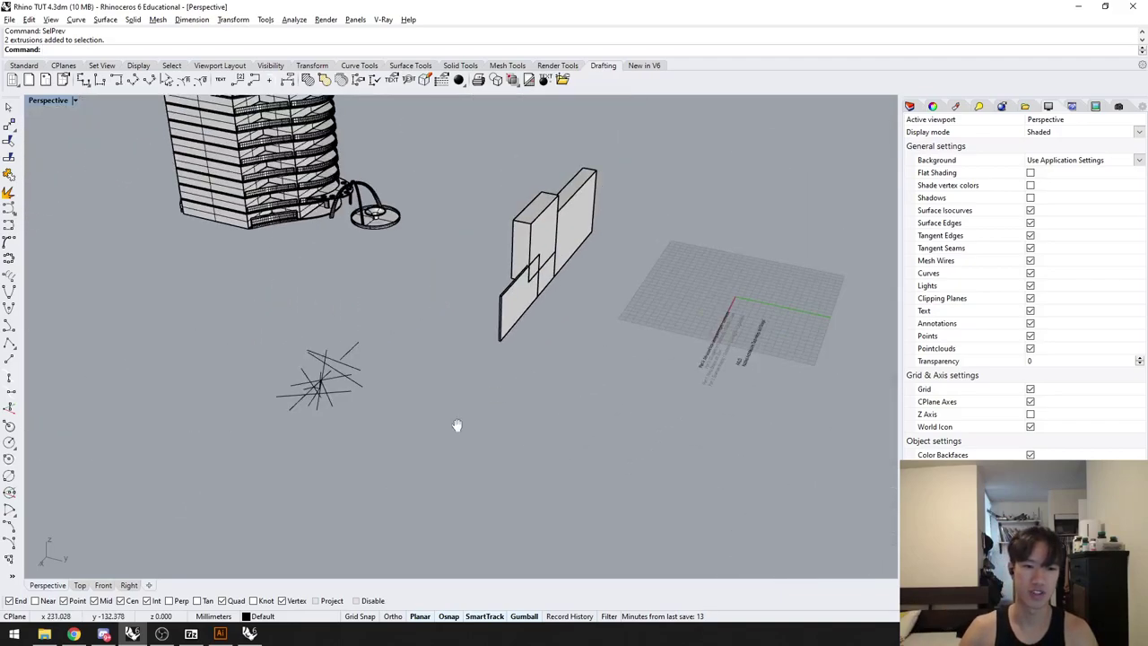
scroll(377, 392, "up", 5)
right_click_drag(377, 392, 392, 394)
scroll(390, 392, "up", 5)
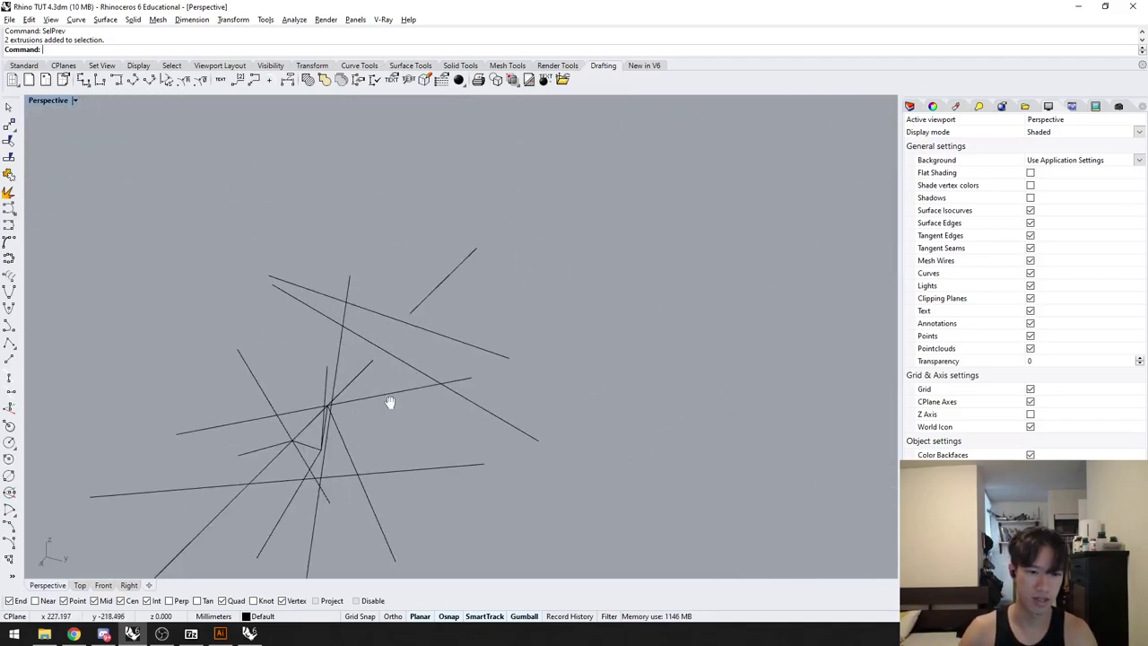
left_click(425, 319)
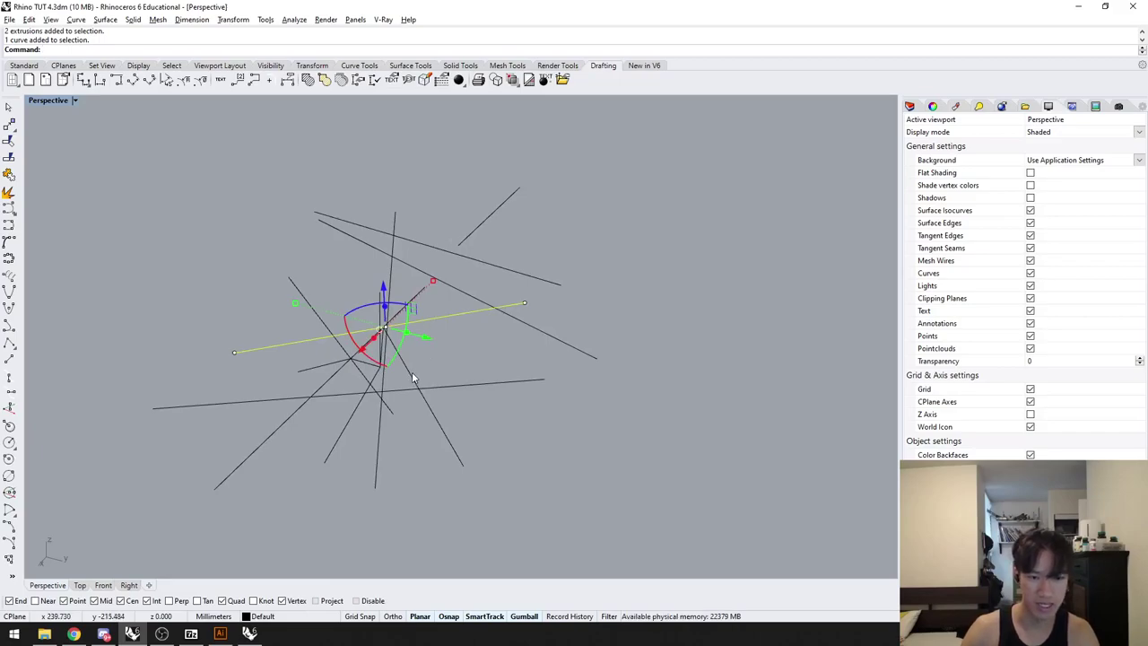
left_click(450, 286, "shift")
left_click(464, 258, "shift")
left_click(382, 413, "shift")
left_click(351, 411, "shift")
left_click(284, 411, "shift")
left_click(315, 368, "shift")
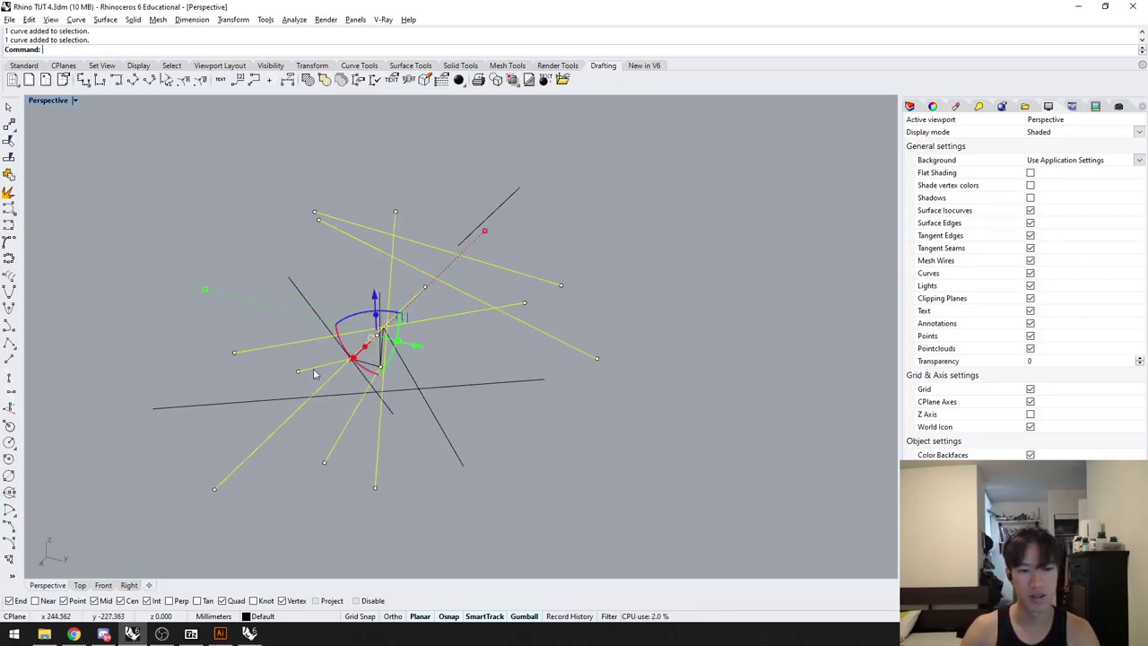
Step: Deselect the lines and recall the same seven-line selection with SelPrev
key("Escape")
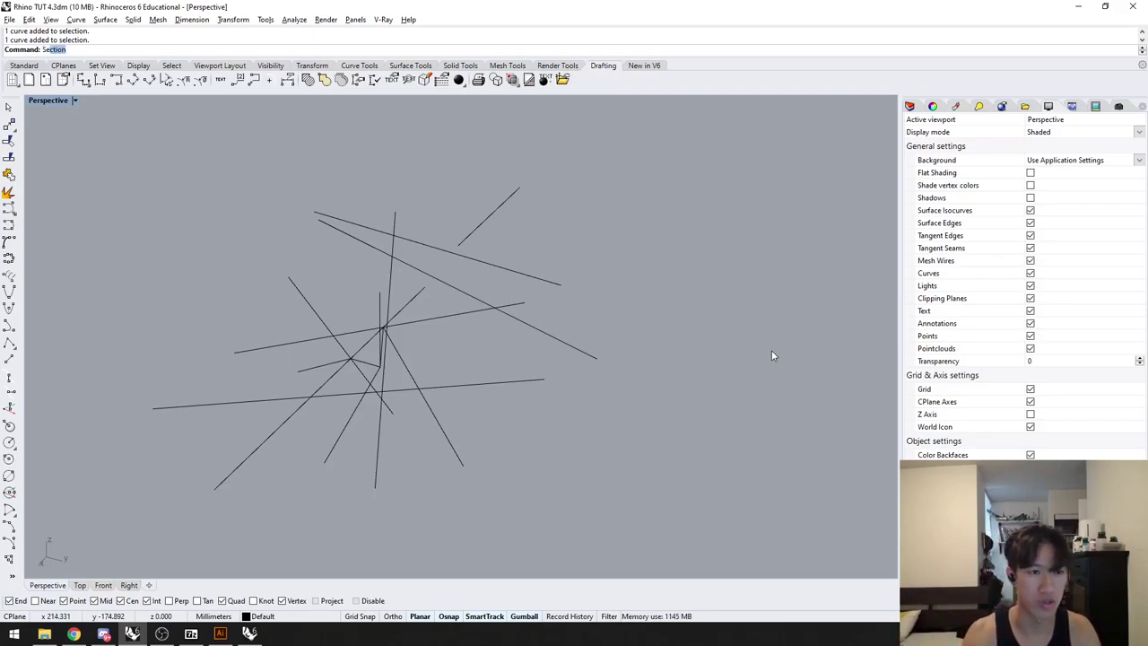
key("ctrl+shift+p")
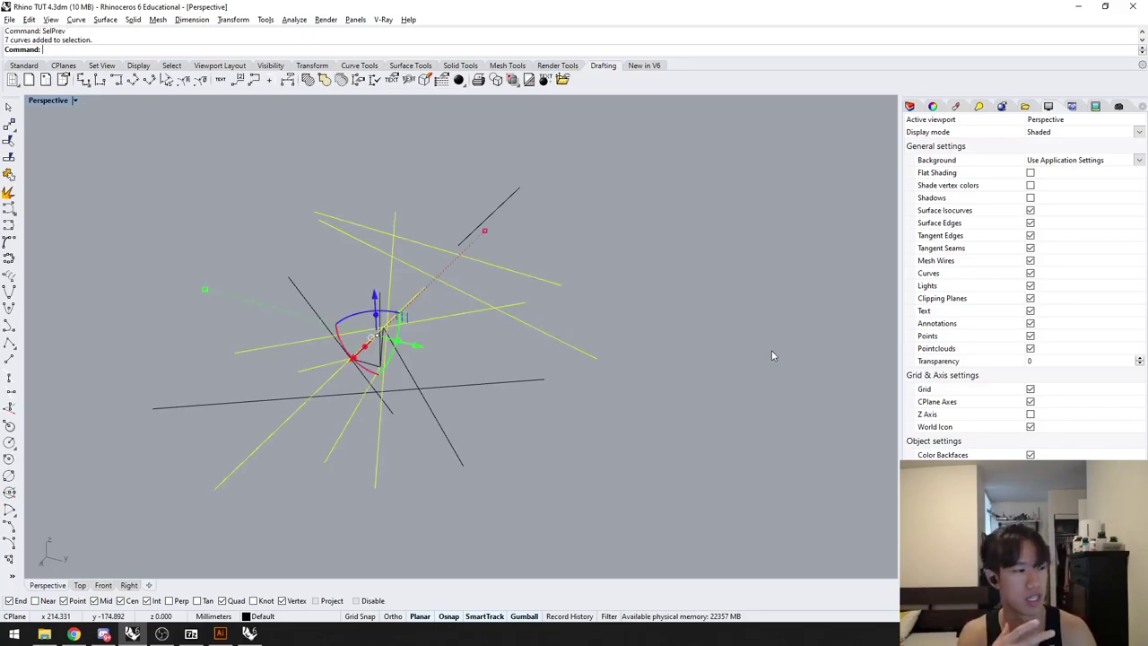
key("Escape")
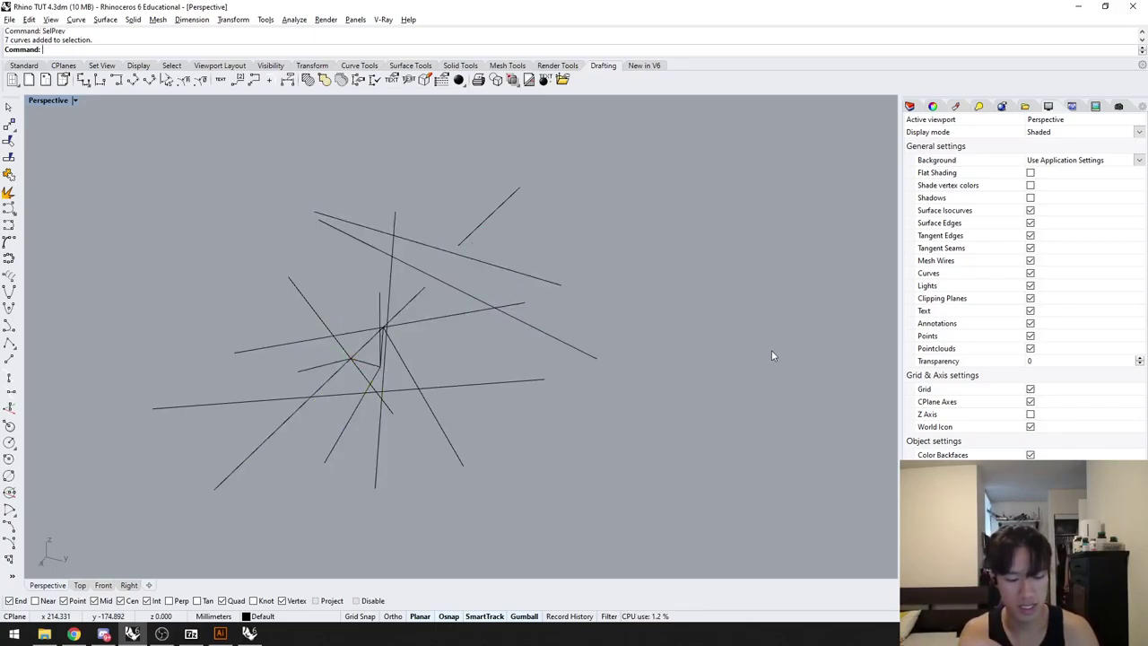
Step: Try SelLast, move the short isolated line away from the cluster, and reselect that line with SelLast
type("SelLast")
key("Return")
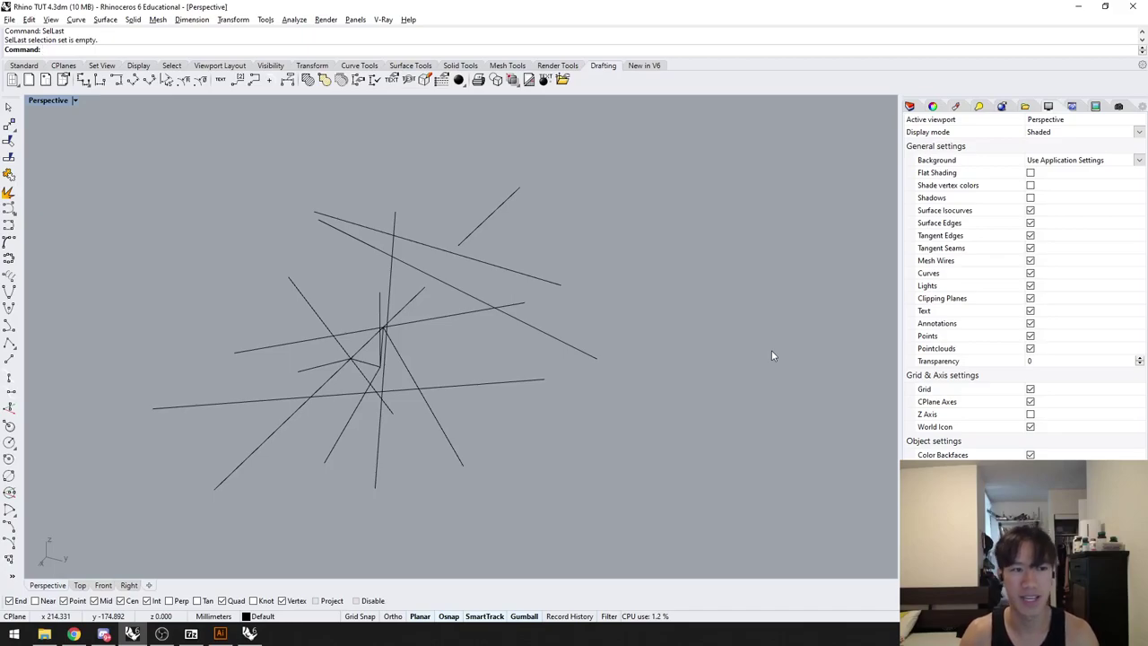
scroll(639, 342, "down", 2)
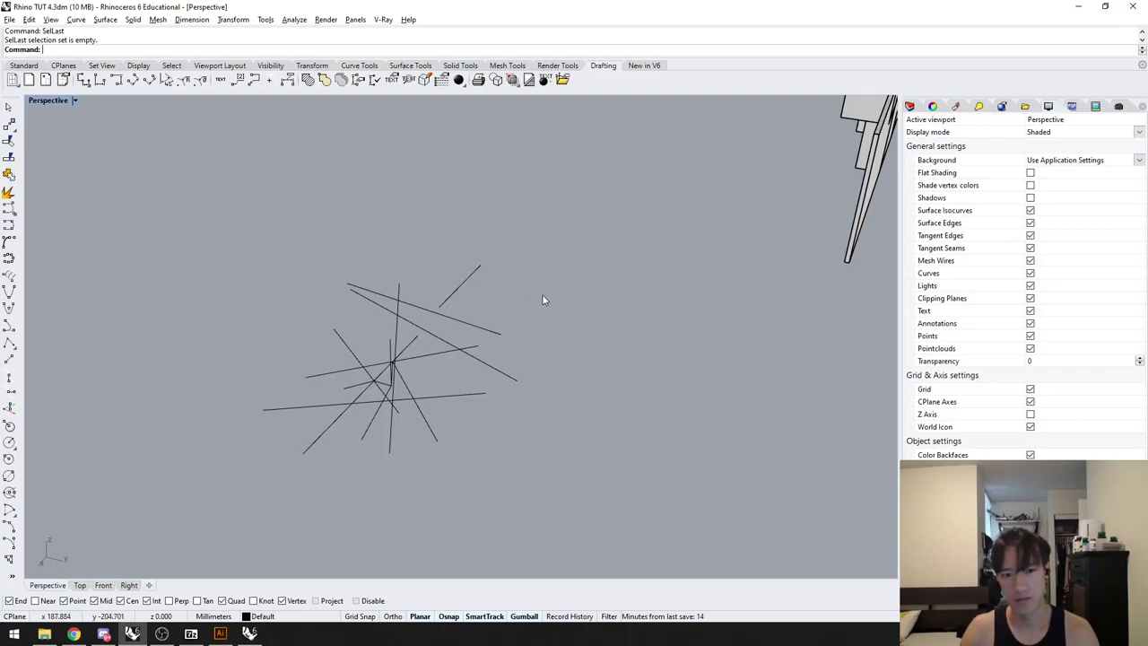
left_click(459, 285)
left_click_drag(504, 284, 629, 346)
left_click(588, 426)
type("SelLast")
key("Return")
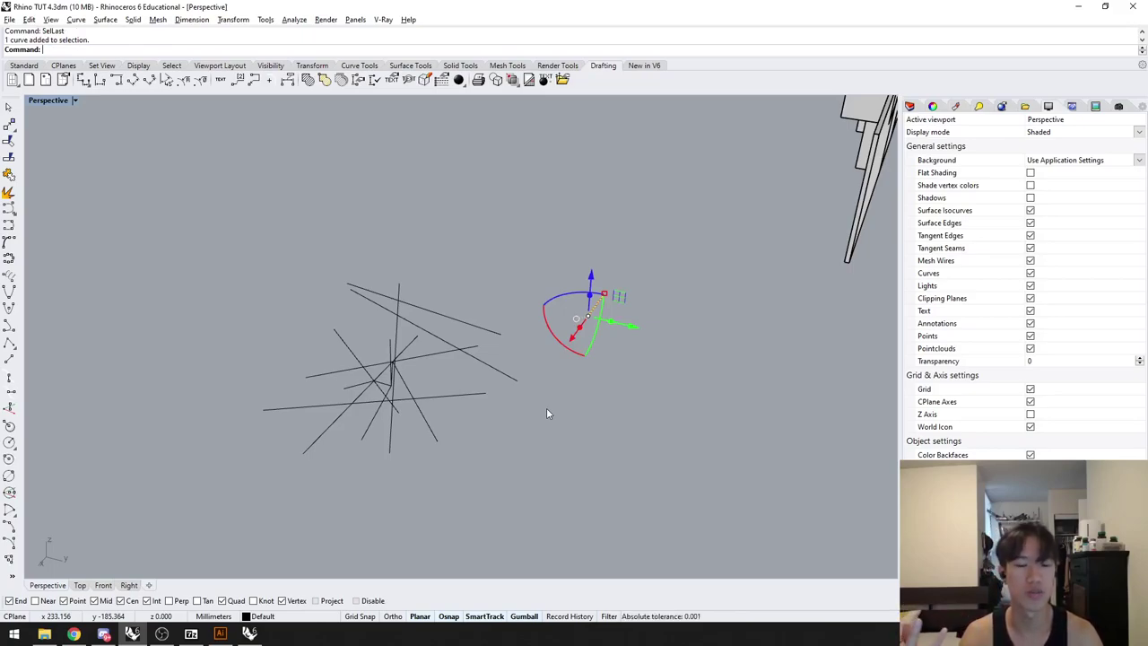
Step: Move the short isolated line back to just above the line cluster and deselect it
left_click(542, 410)
left_click_drag(630, 355, 572, 296)
left_click_drag(633, 326, 461, 260)
left_click(524, 406)
Step: Select several unmoved lines within the cluster and clear the selection
left_click(465, 354)
left_click(417, 357)
left_click(445, 397, "shift")
left_click(430, 425, "shift")
left_click(334, 424, "shift")
key("Escape")
Step: Compare the two recall commands by running SelLast, clearing the selection, and running SelPrev
type("SelLast")
key("Return")
key("Escape")
type("SelPrev")
key("Return")
key("Escape")
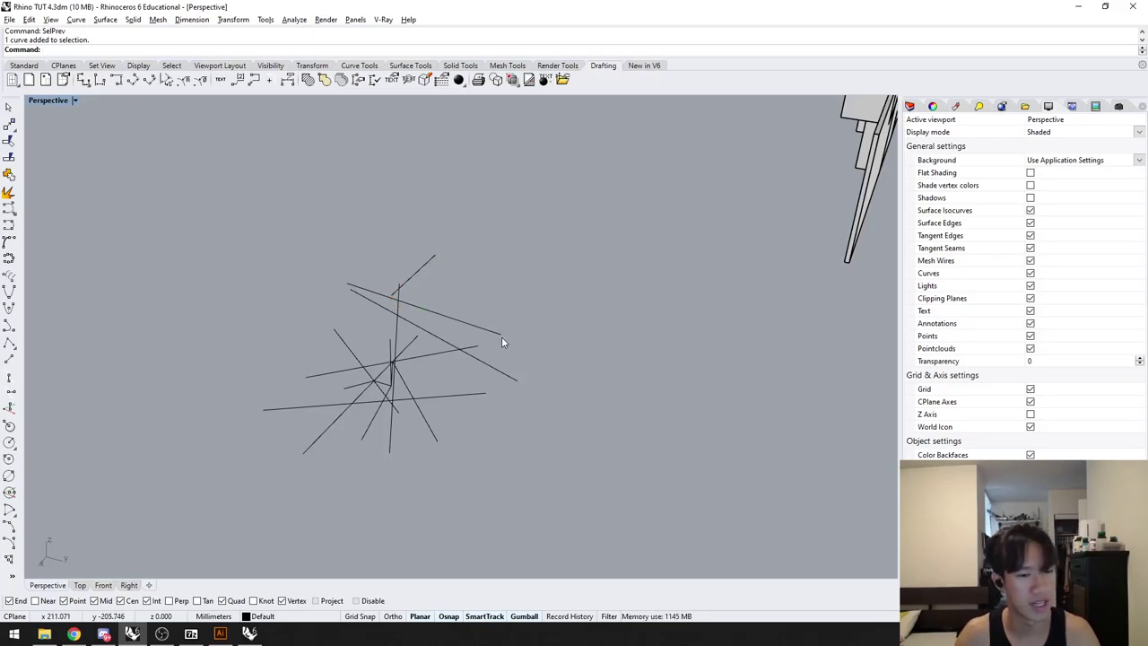
left_click(441, 396)
left_click(435, 354, "shift")
left_click(482, 363, "shift")
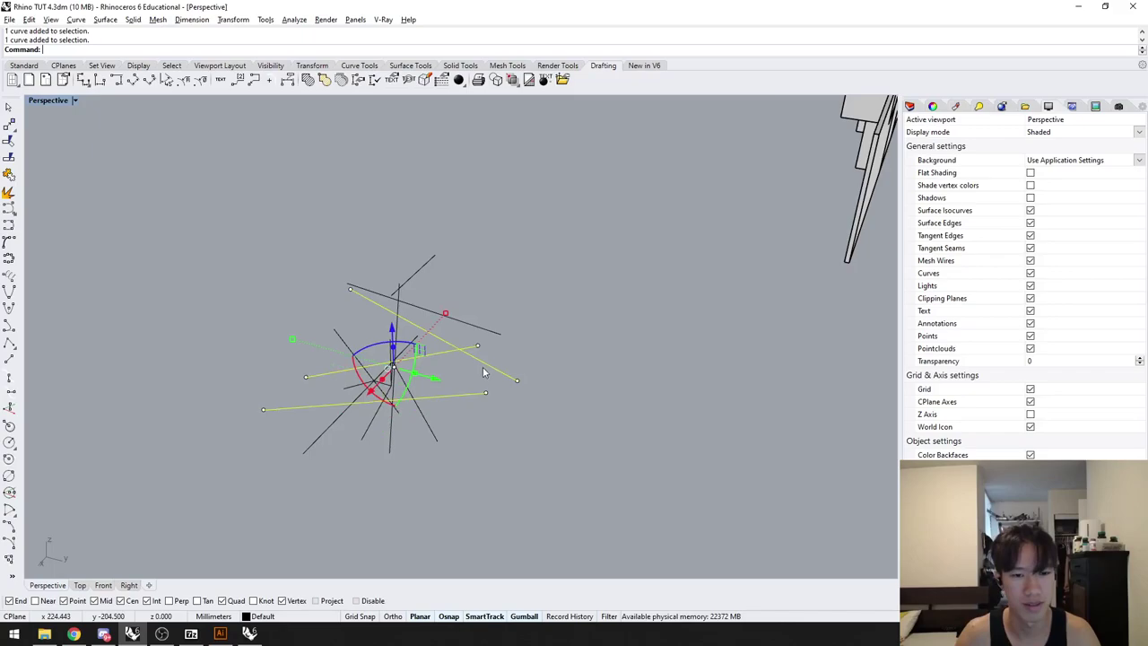
key("Escape")
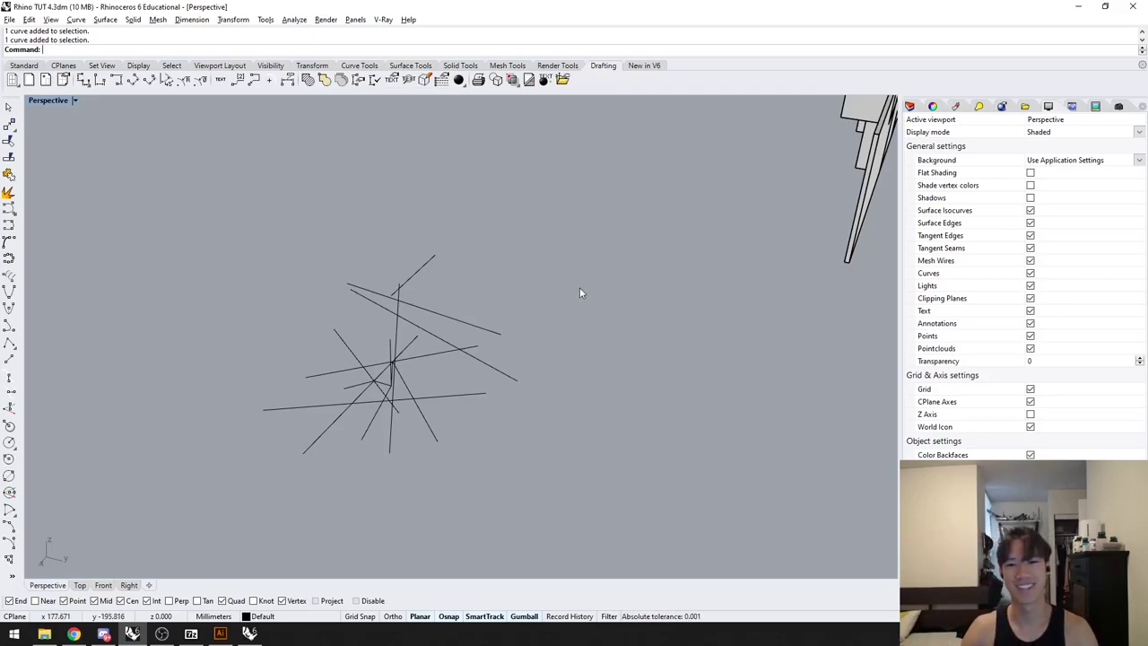
Step: Show the layer list and select all the tower's objects on the Railing layer, clearing the selection once reviewed
scroll(510, 311, "down", 3)
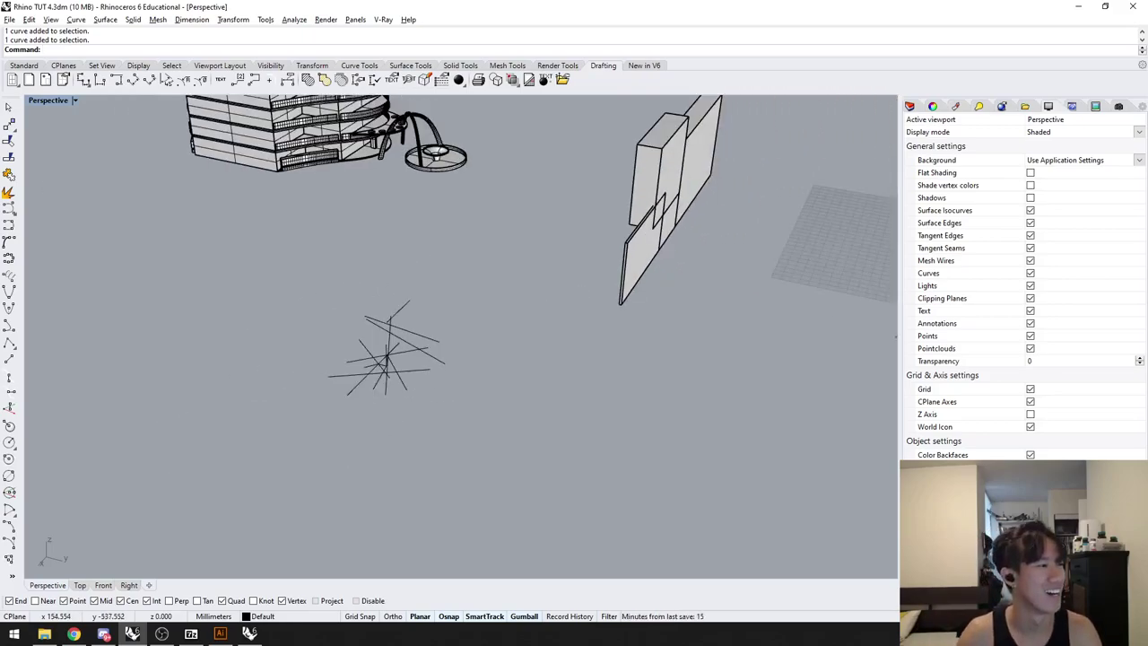
left_click(909, 107)
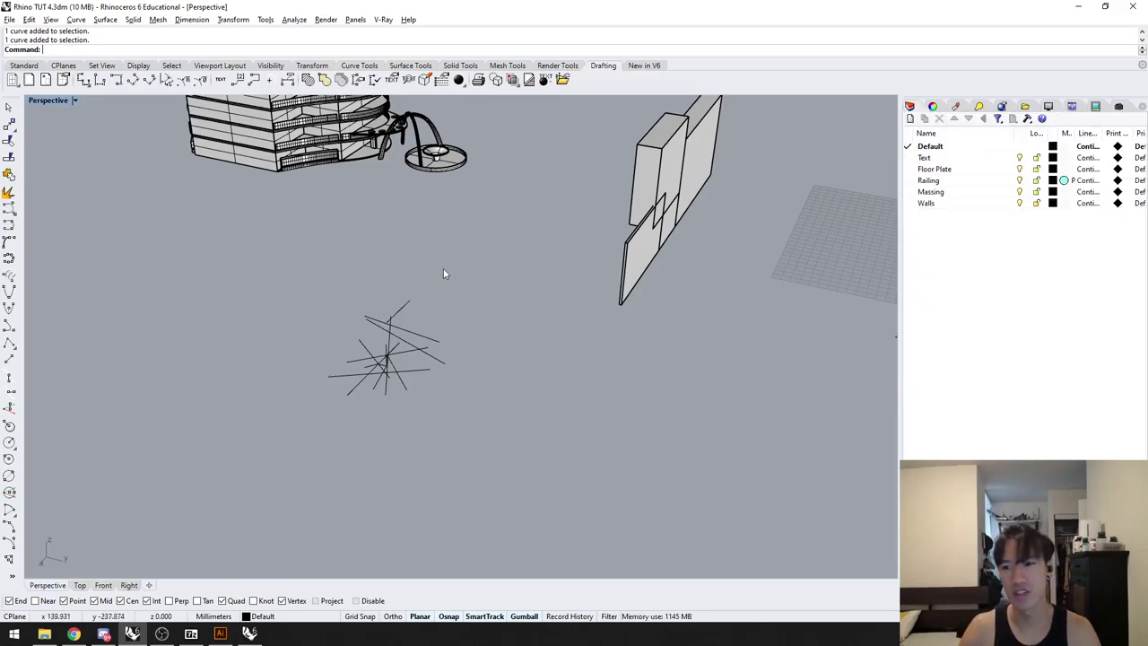
right_click_drag(444, 269, 465, 373, "shift")
right_click_drag(475, 285, 484, 350, "shift")
scroll(415, 380, "up", 3)
right_click_drag(406, 337, 429, 477, "shift")
scroll(366, 344, "up", 4)
scroll(427, 453, "down", 4)
scroll(433, 494, "up", 3)
right_click(929, 181)
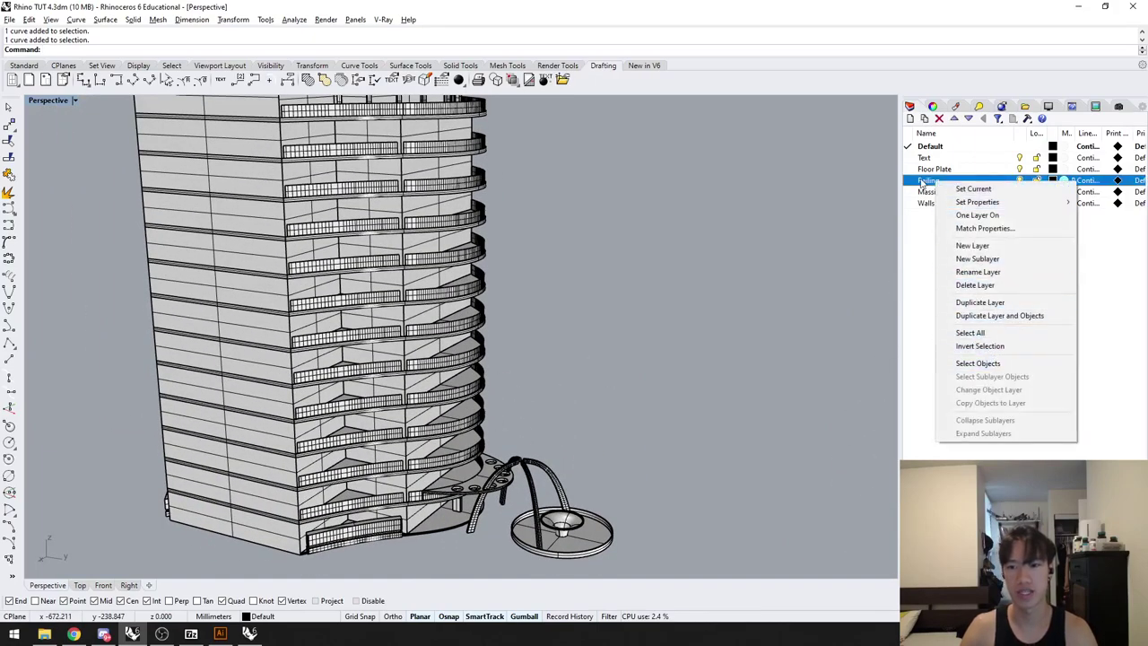
left_click(976, 364)
scroll(675, 388, "down", 3)
scroll(563, 363, "up", 2)
scroll(563, 363, "up", 2)
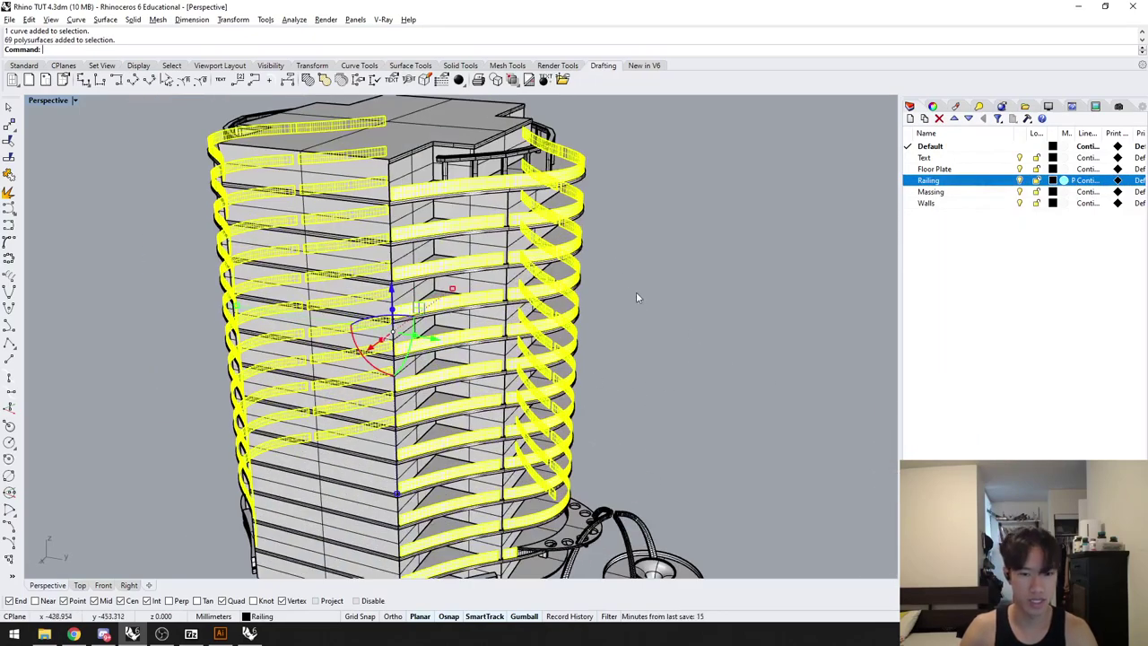
left_click(664, 329)
Step: Select the whole tower with its canopy and generate a Make2D drawing of the Perspective view on a layer named adsasdasdads
right_click_drag(693, 355, 661, 367)
scroll(689, 305, "down", 2)
left_click_drag(732, 532, 248, 158)
type("Make2D")
key("Return")
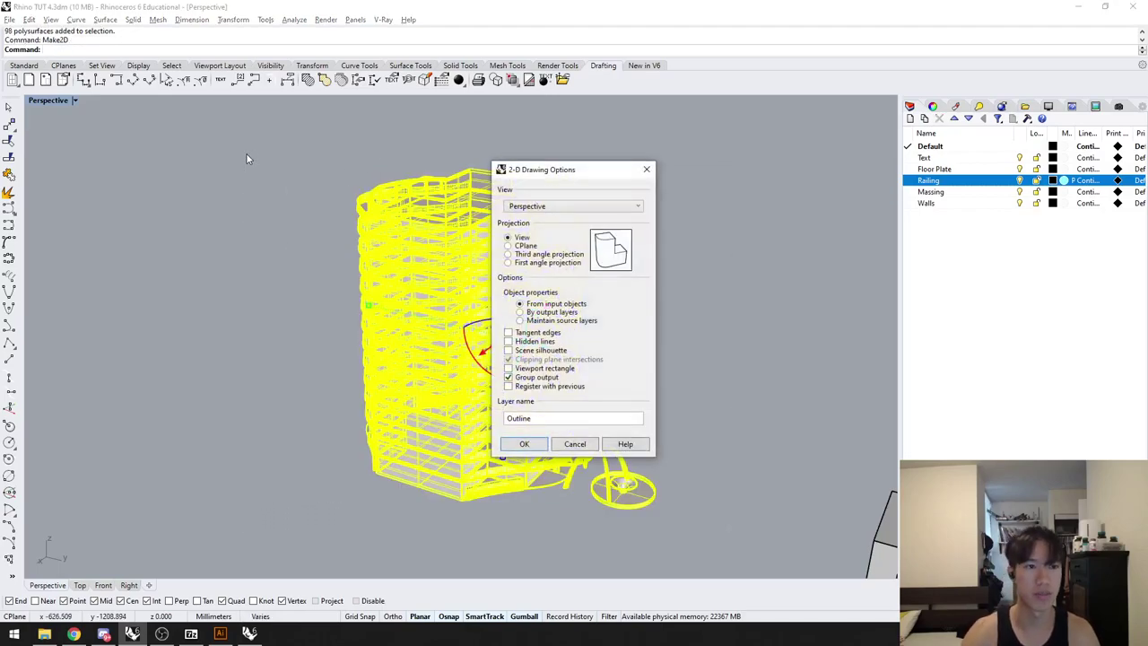
left_click_drag(541, 417, 424, 423)
type("asdasdasd")
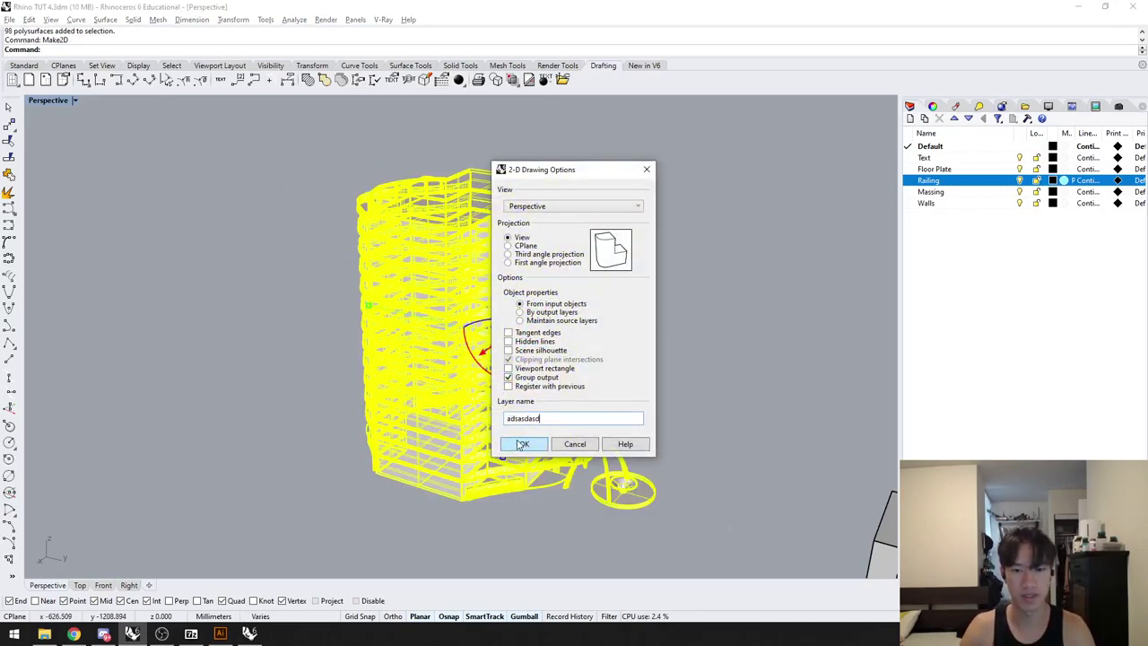
left_click(524, 444)
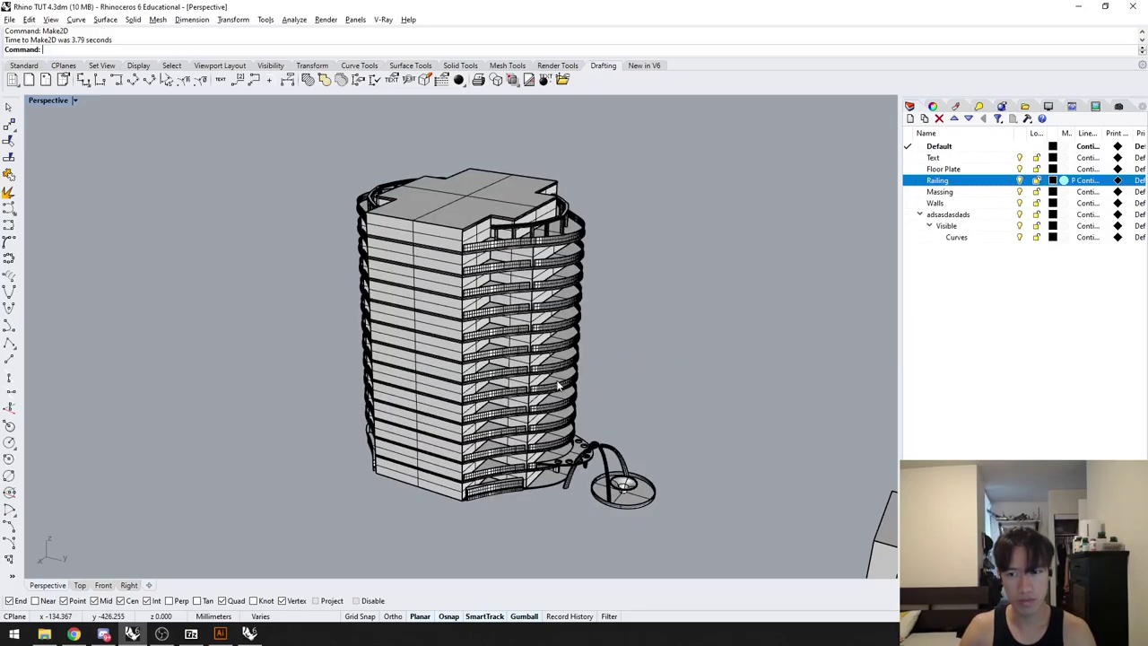
Step: Zoom to the selected Make2D linework in the Top view and deselect it
left_click(81, 588)
scroll(373, 416, "down", 4)
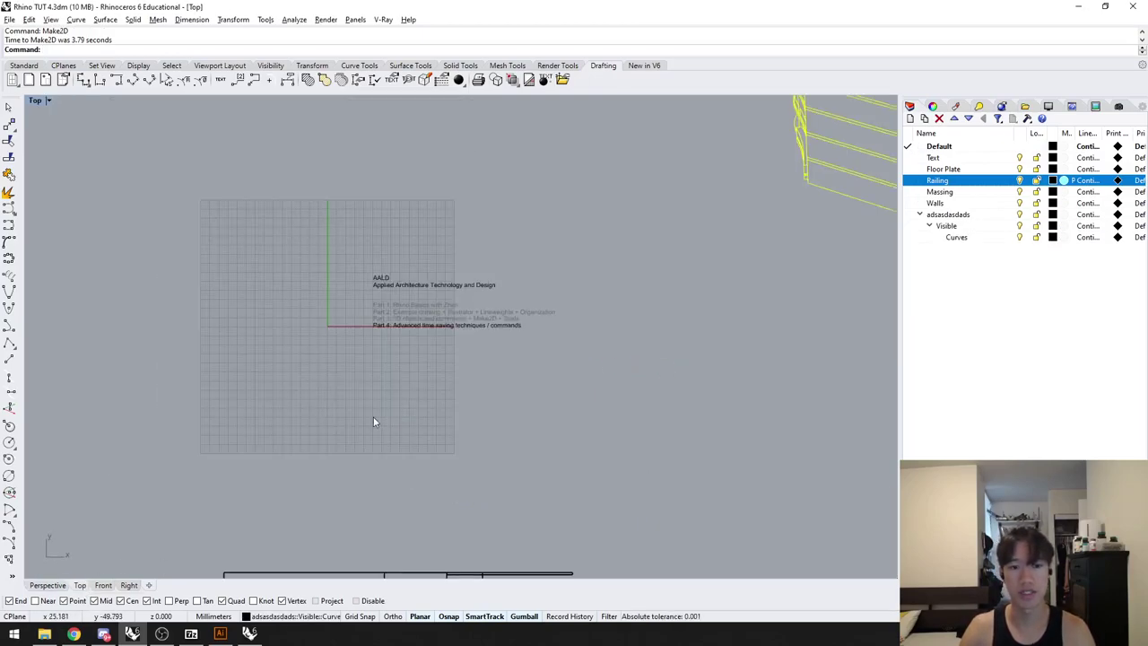
type("zs")
key("Return")
right_click_drag(530, 397, 509, 395)
left_click(574, 331)
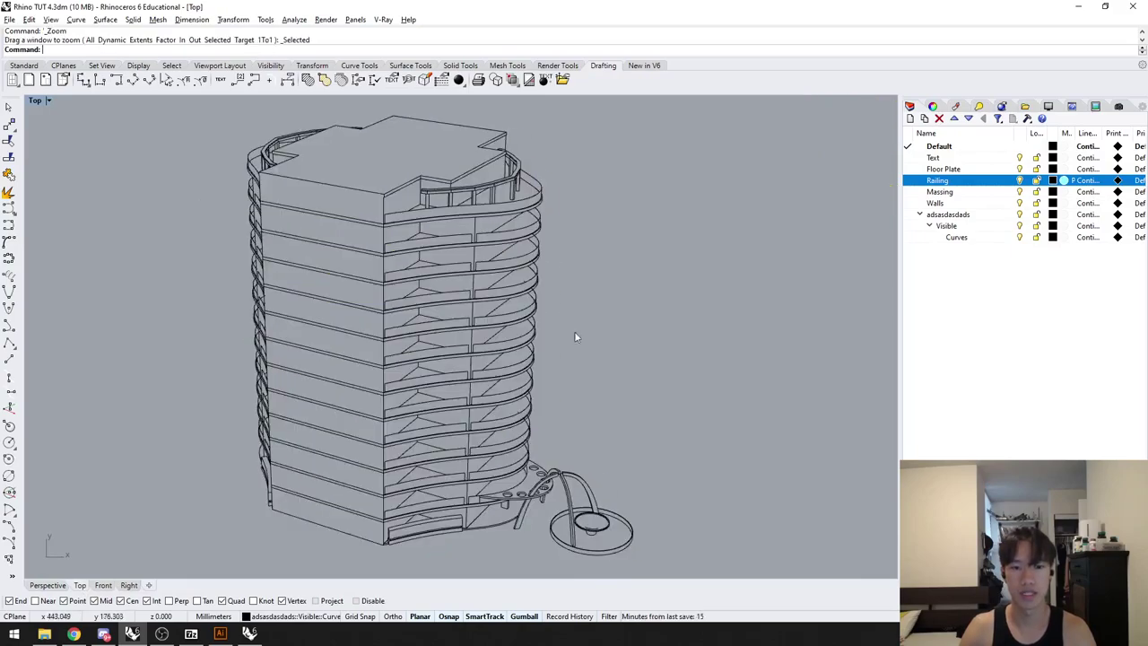
Step: Turn the Make2D drawing's Curves sublayer off and back on, and highlight its parent layer adsasdasdads
left_click(957, 227)
left_click(956, 238)
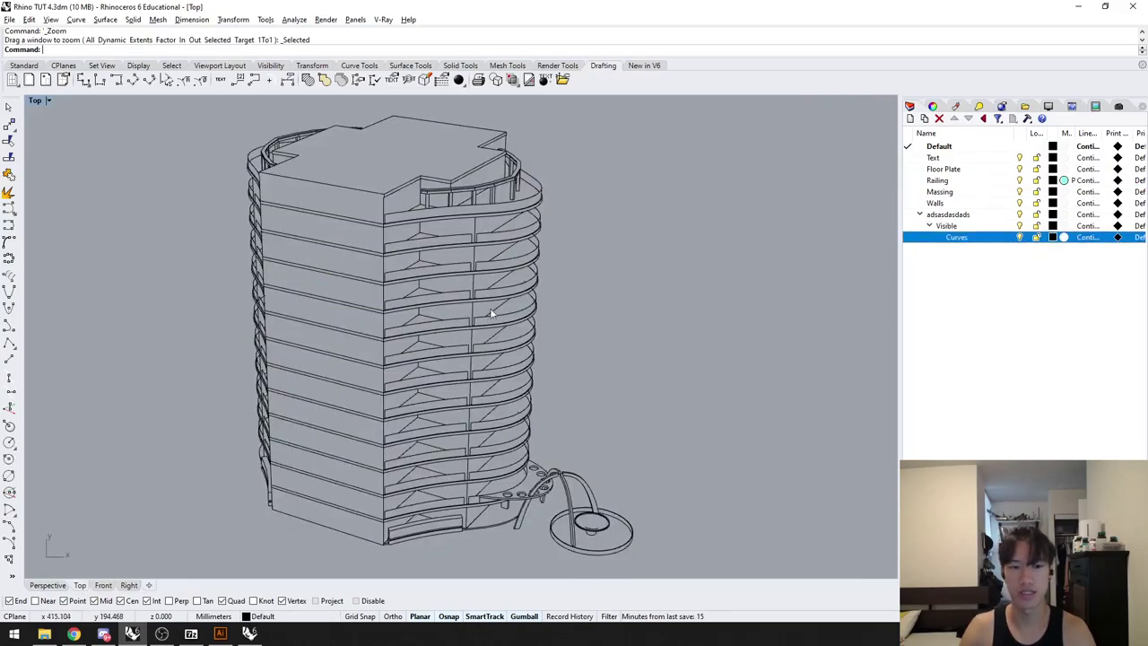
left_click(1018, 236)
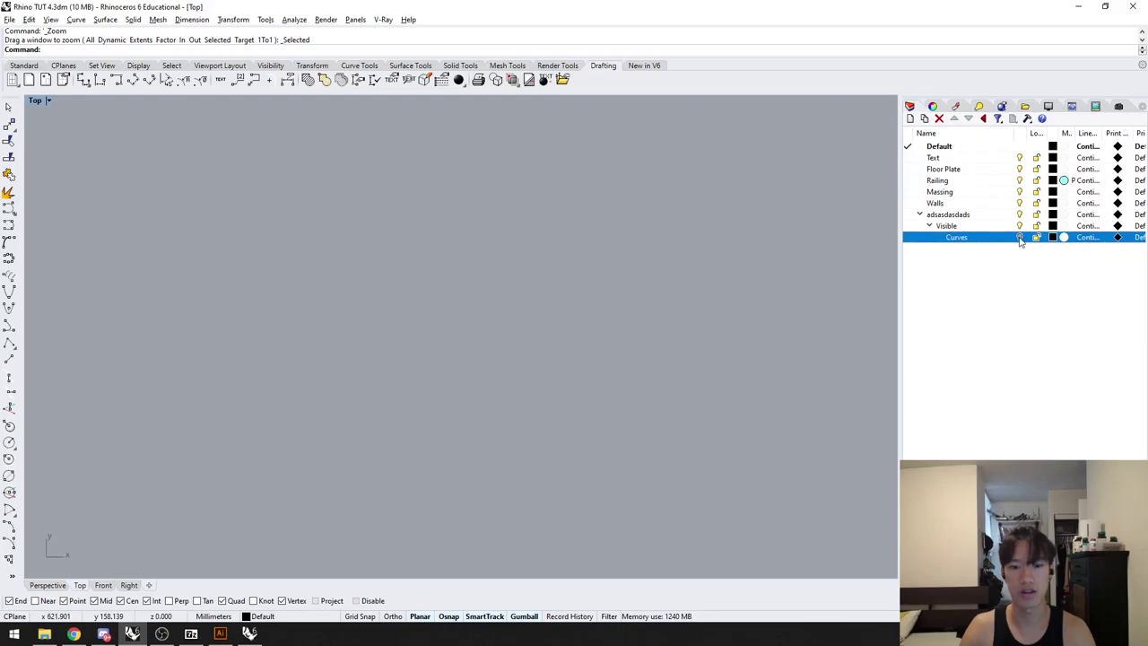
left_click(1019, 237)
left_click(948, 215)
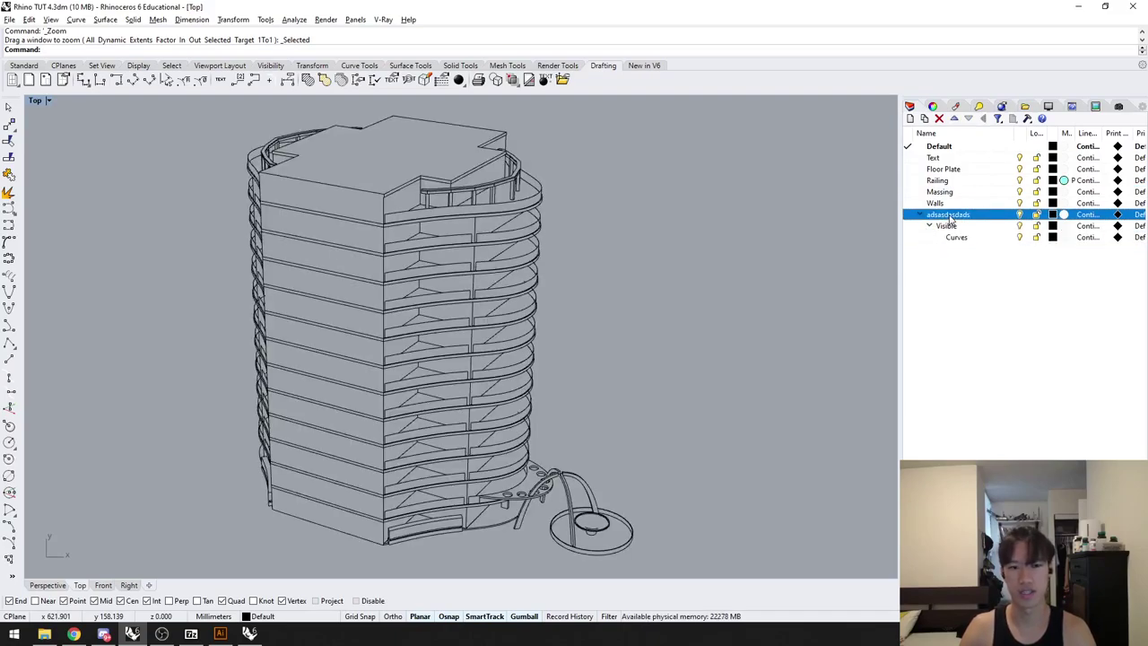
Step: Select the Make2D linework on the sublayers of adsasdasdads and delete it
left_click(940, 266)
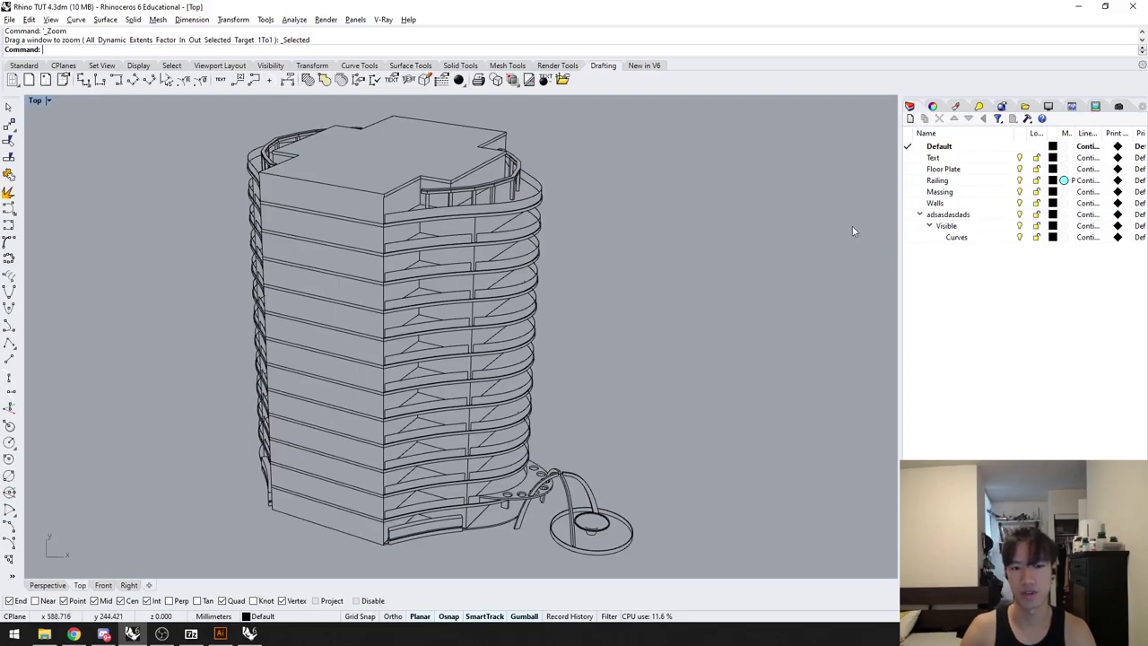
right_click(949, 216)
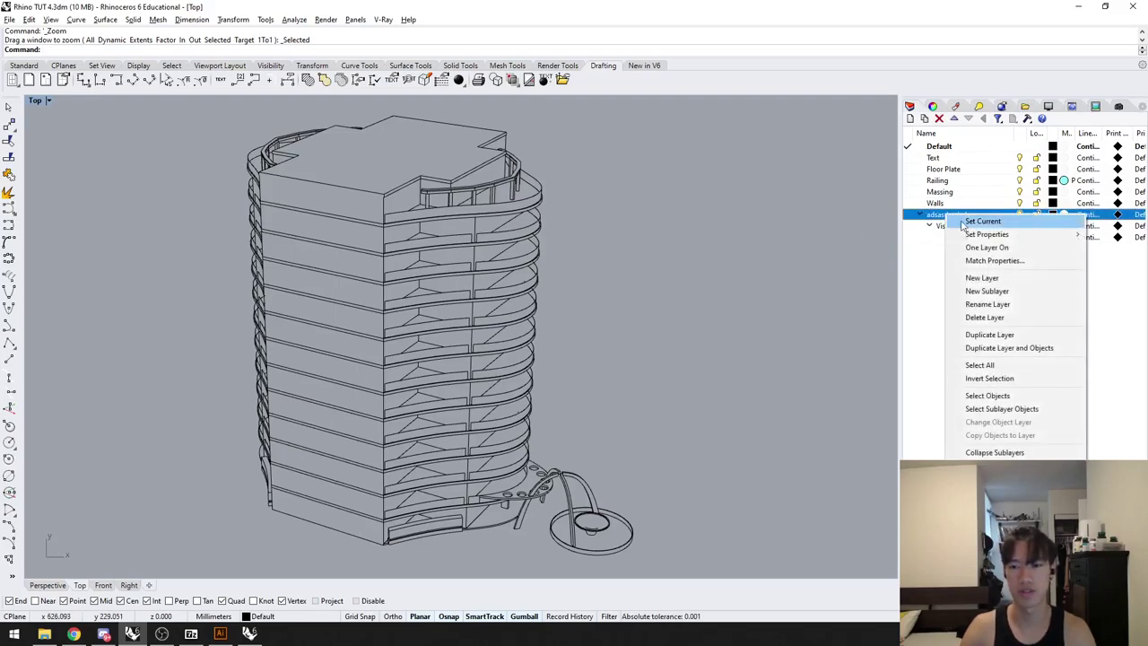
left_click(1002, 409)
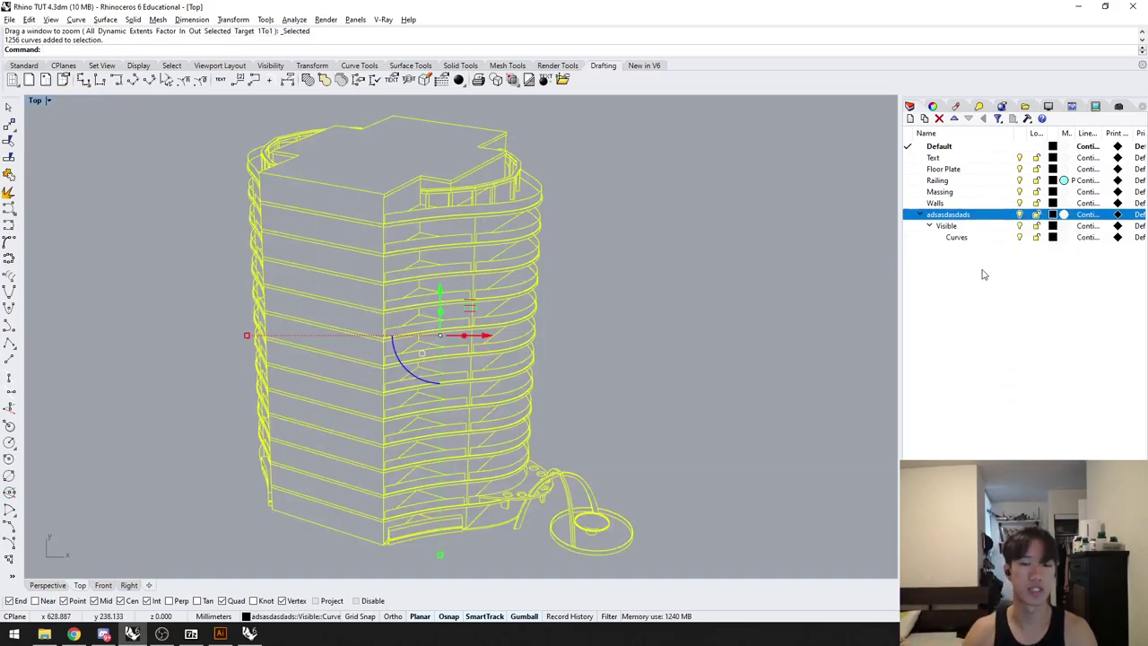
left_click(685, 415)
left_click_drag(709, 500, 382, 178)
key("Delete")
Step: Return to the Perspective view and examine the cluster of loose crossing lines near the tower up close
left_click(50, 585)
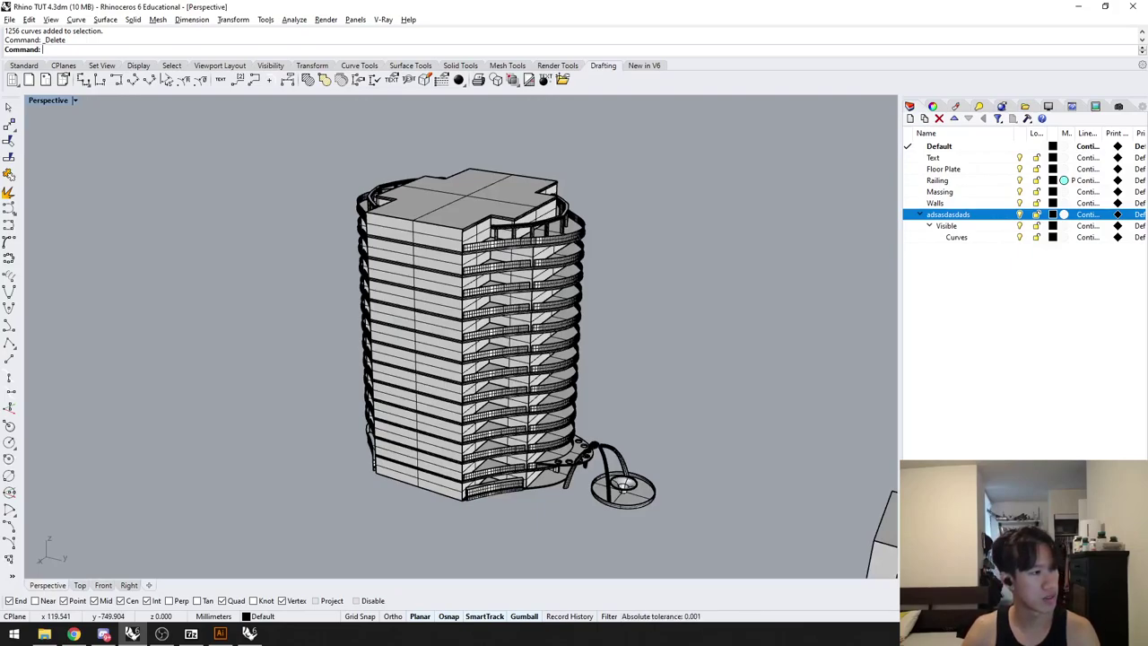
right_click_drag(740, 376, 412, 269, "shift")
scroll(412, 269, "down", 2)
right_click_drag(547, 449, 305, 502, "shift")
left_click_drag(311, 510, 130, 393)
type("zs")
key("space")
left_click(130, 393)
right_click_drag(130, 393, 225, 400)
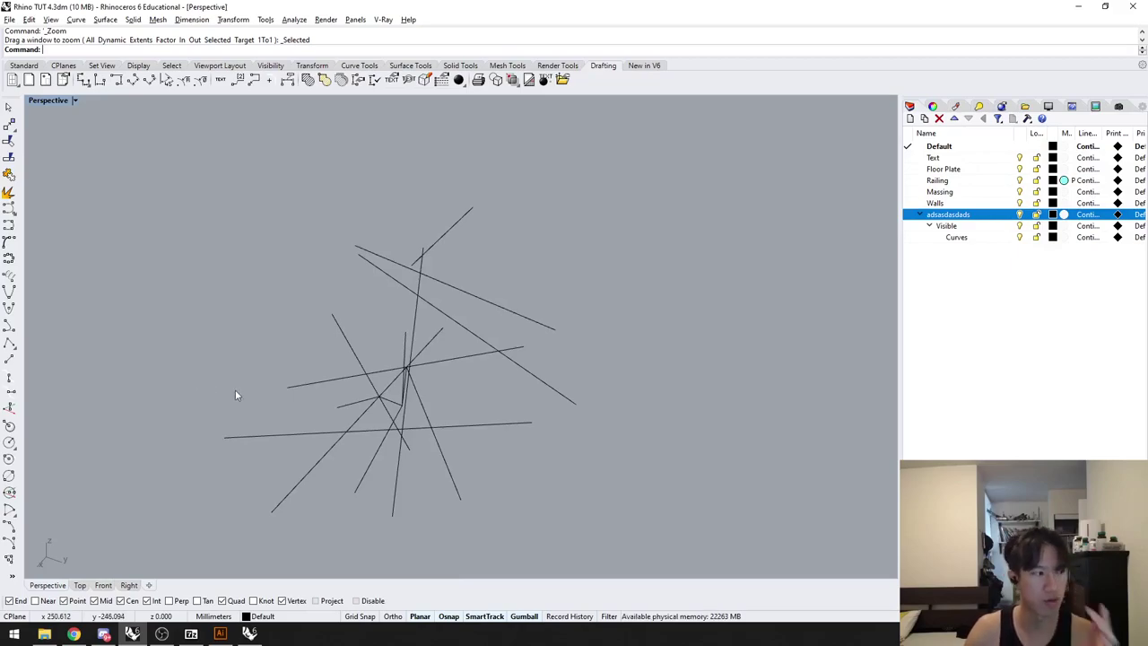
right_click_drag(321, 389, 417, 374)
scroll(397, 371, "up", 2)
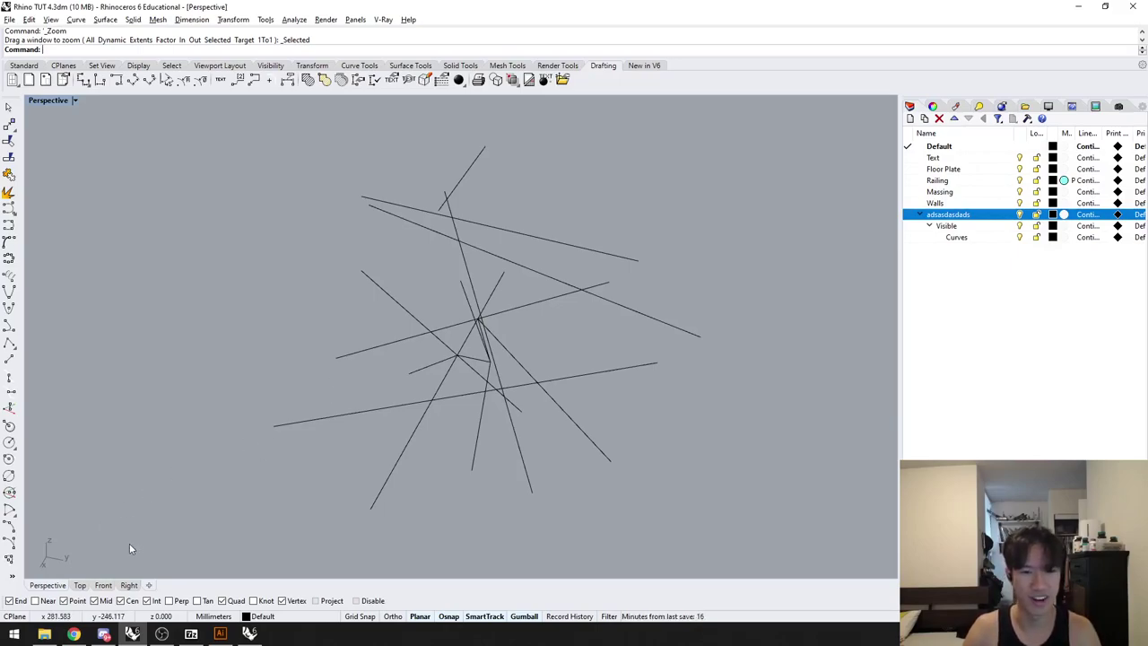
Step: Isolate the End object snap and restore the full set of object snaps
right_click(10, 602)
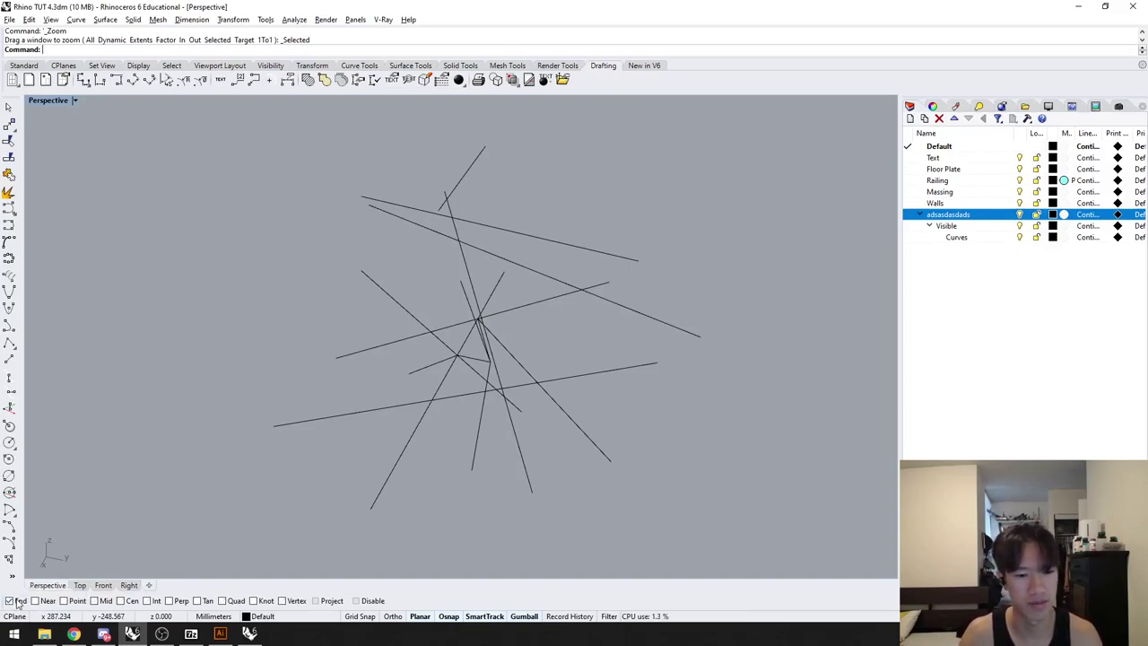
scroll(333, 463, "up", 2)
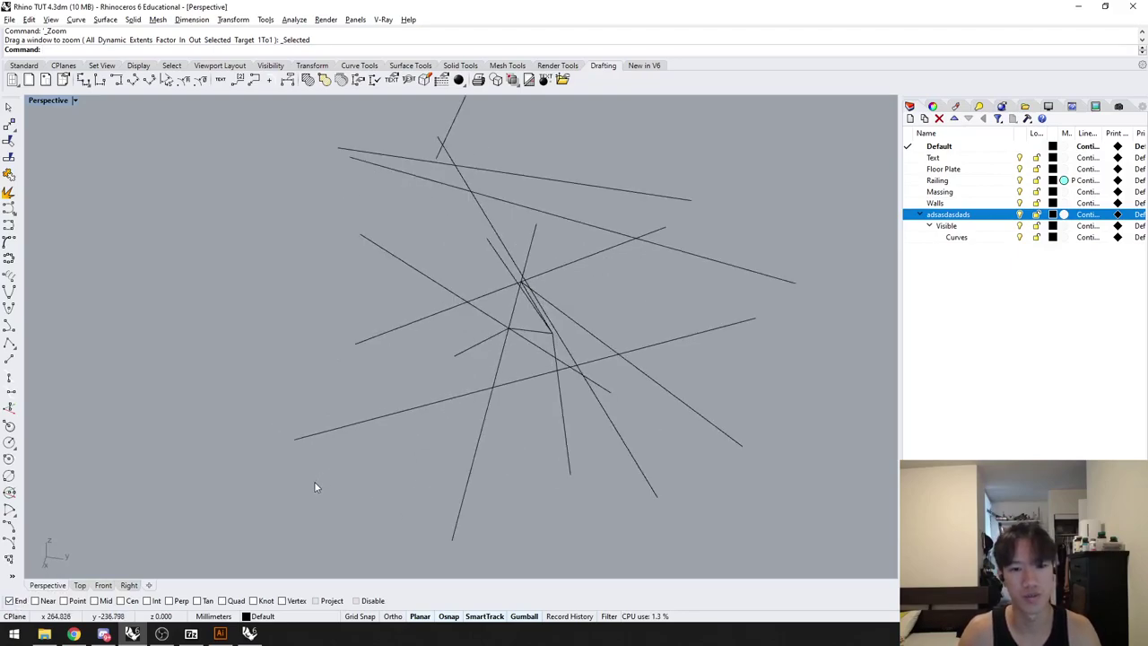
right_click(19, 602)
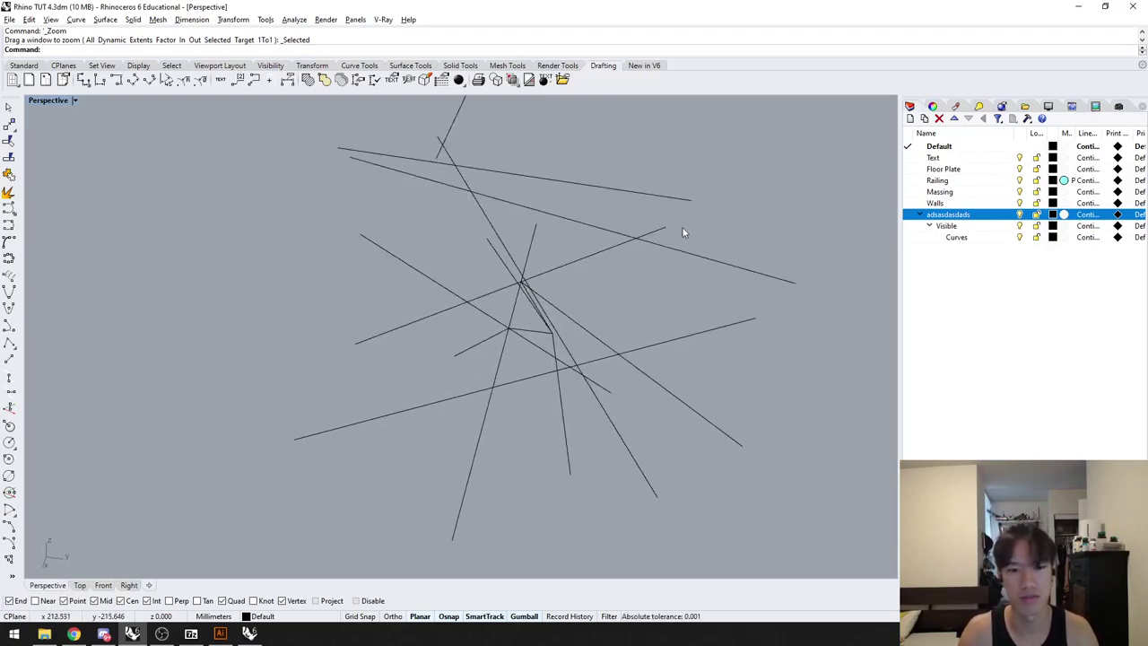
right_click_drag(578, 341, 520, 353, "shift")
scroll(519, 357, "up", 1)
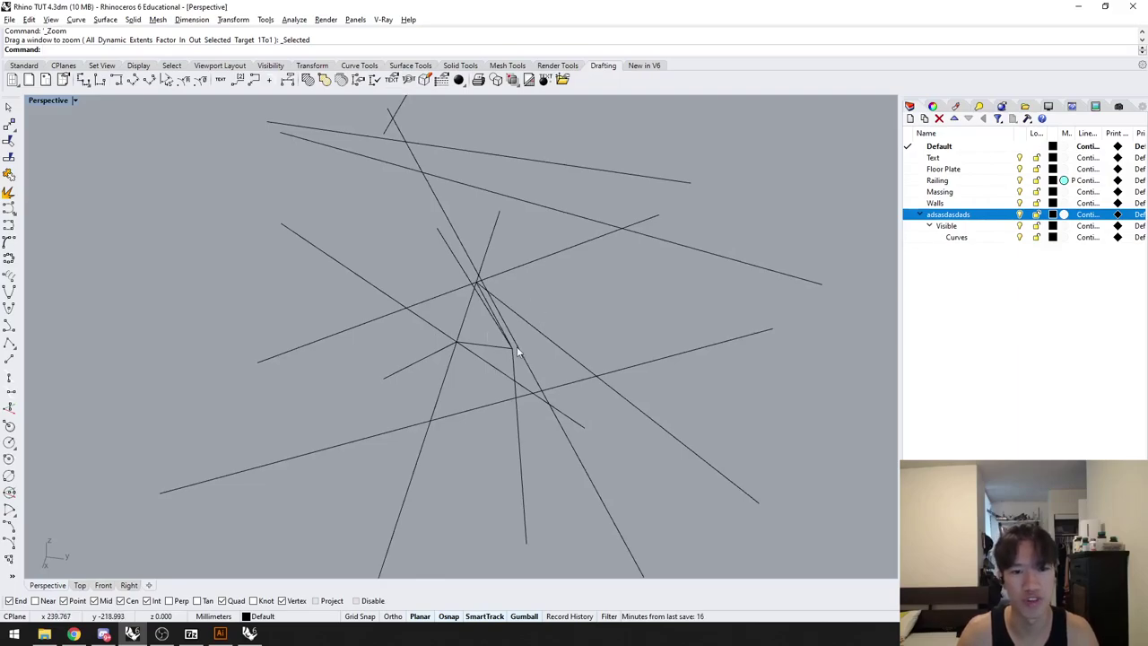
type("AA")
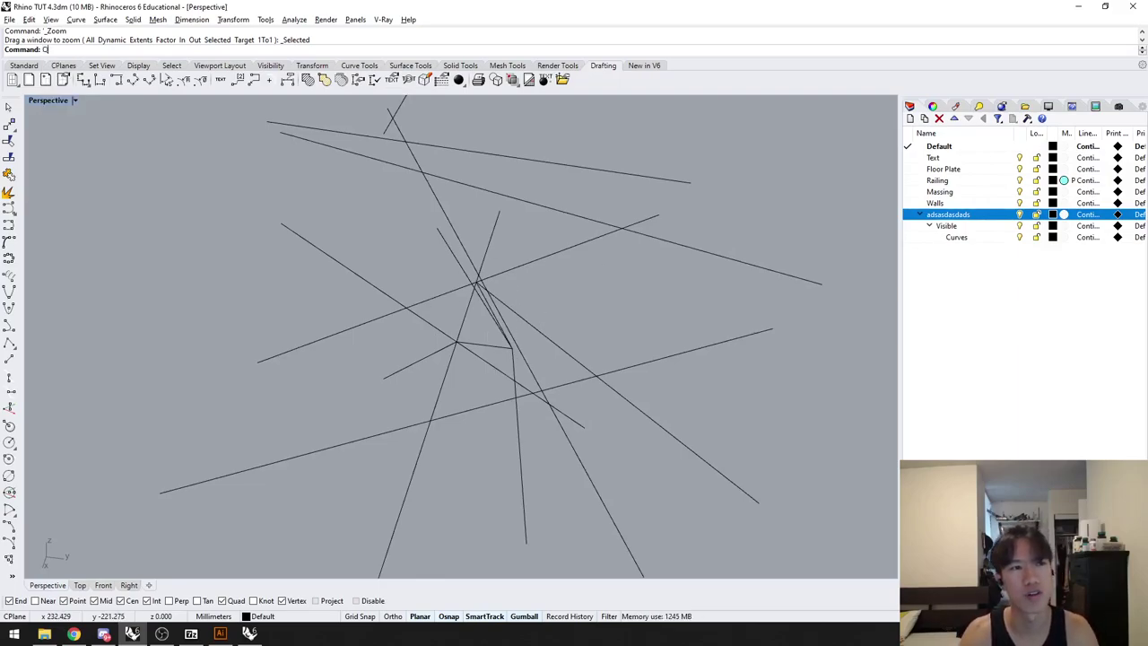
key("BackSpace")
type("Point")
key("Return")
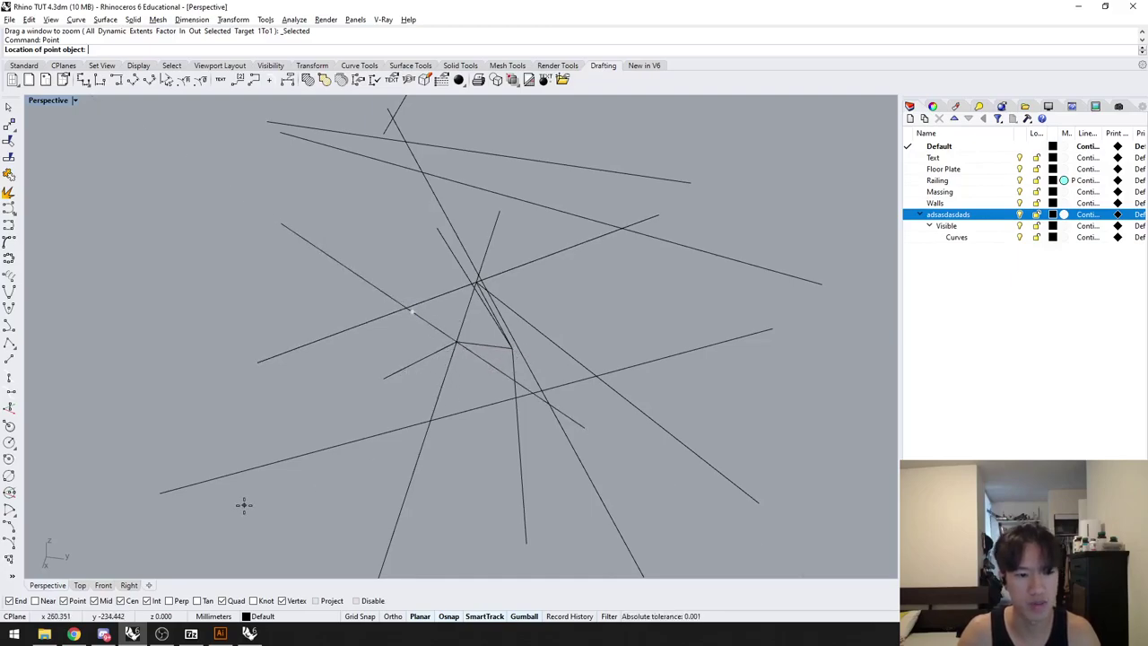
key("Escape")
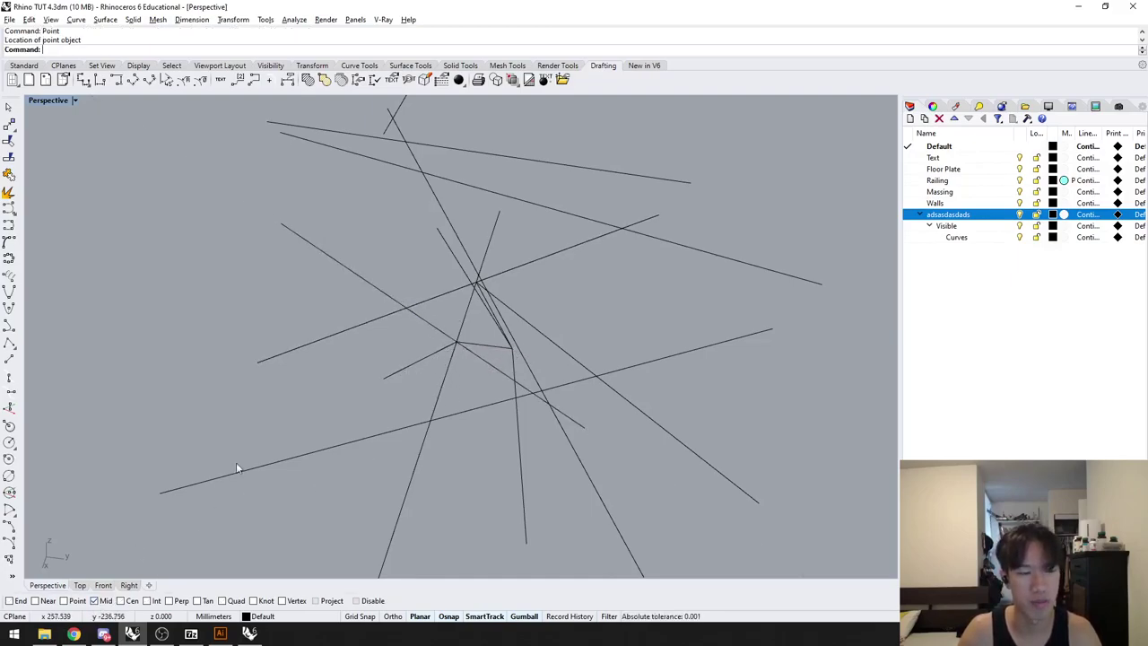
Step: Place a point object at the midpoint of a line in the cluster, with Mid isolated as the only object snap
type("Q")
key("Return")
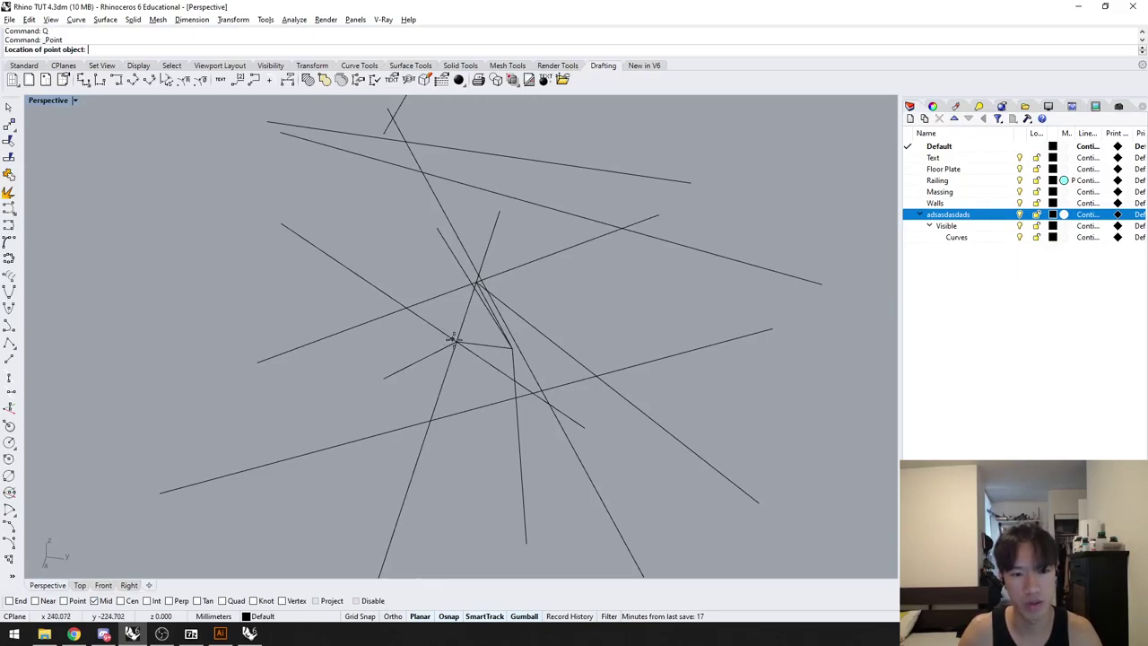
left_click(413, 312)
key("Escape")
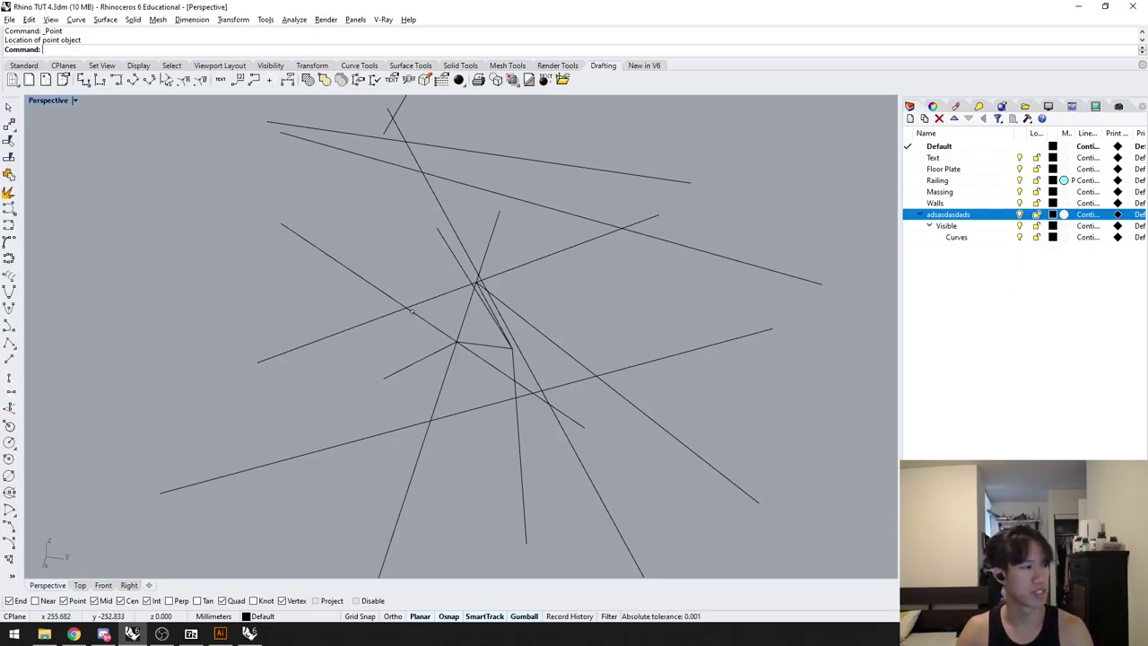
Step: Duplicate one line of the cluster into the empty space beside it, along the gumball's green axis
right_click_drag(524, 346, 416, 361)
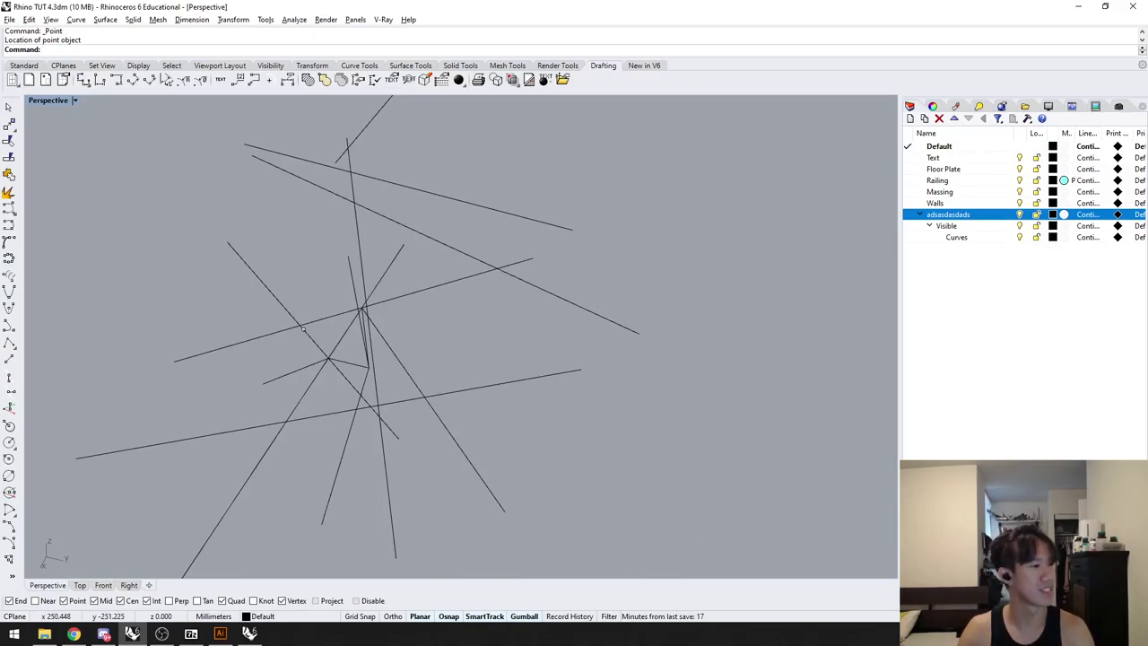
scroll(362, 330, "down", 5)
right_click_drag(340, 313, 311, 311)
left_click(275, 367)
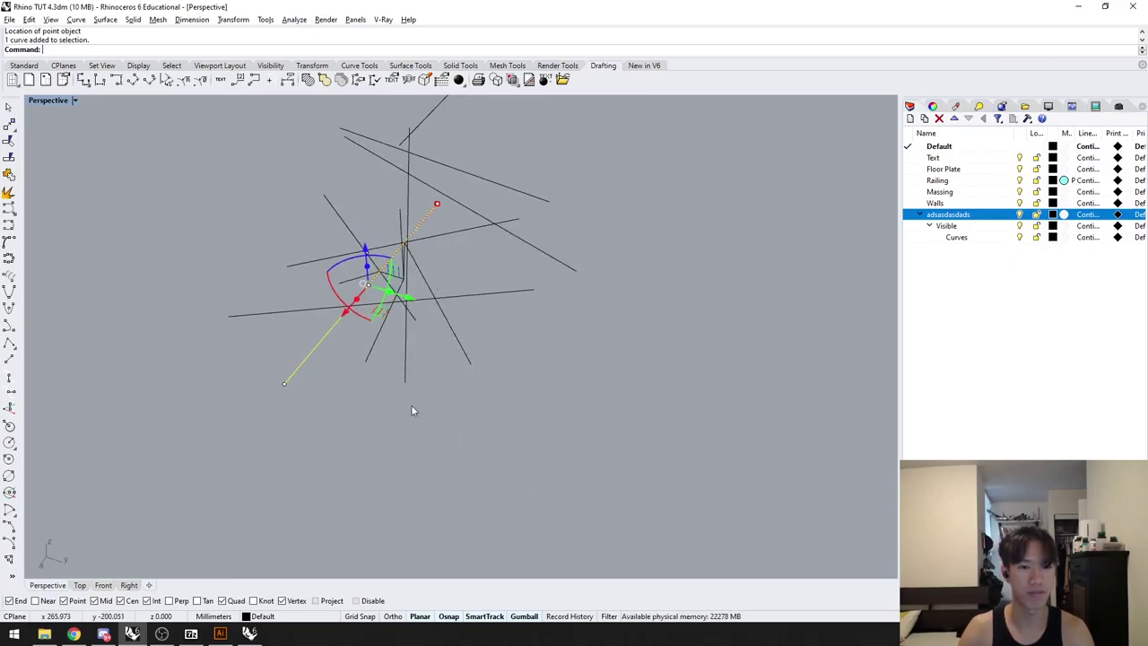
left_click_drag(408, 301, 721, 378)
right_click_drag(538, 441, 482, 418, "shift")
left_click(493, 422)
left_click_drag(700, 490, 485, 403)
left_click(406, 474)
right_click_drag(425, 473, 376, 465, "shift")
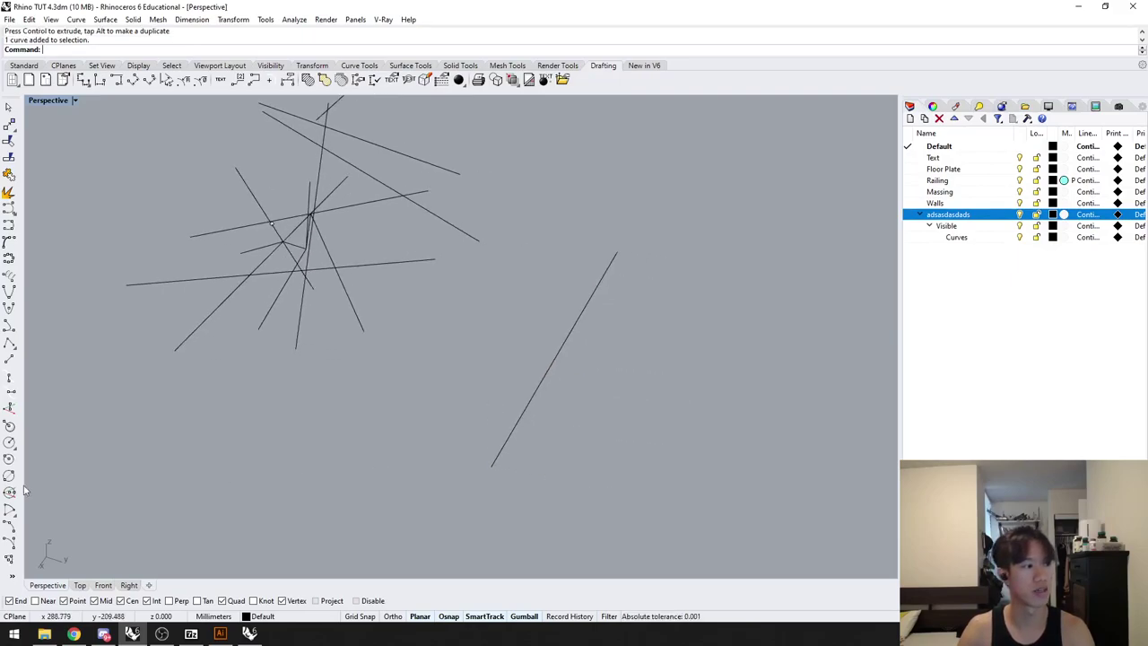
Step: Copy the duplicated line exactly 25 mm along the gumball's green axis and clear the selection
left_click_drag(619, 370, 523, 455)
right_click_drag(603, 410, 501, 379, "shift")
left_click(503, 332)
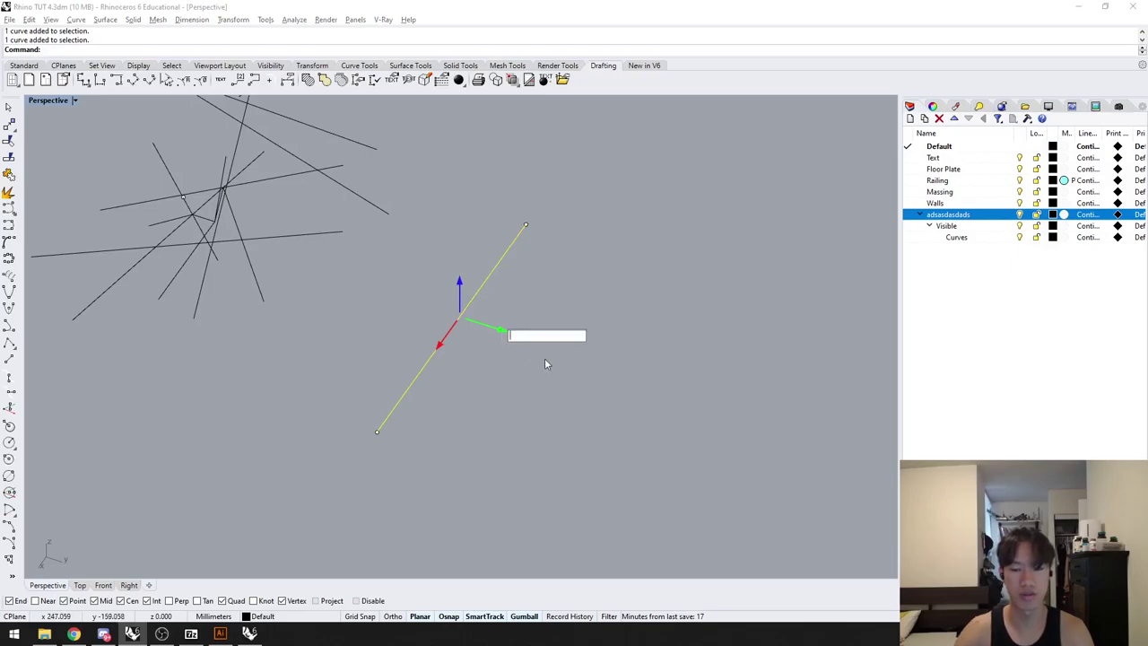
type("20")
key("Return")
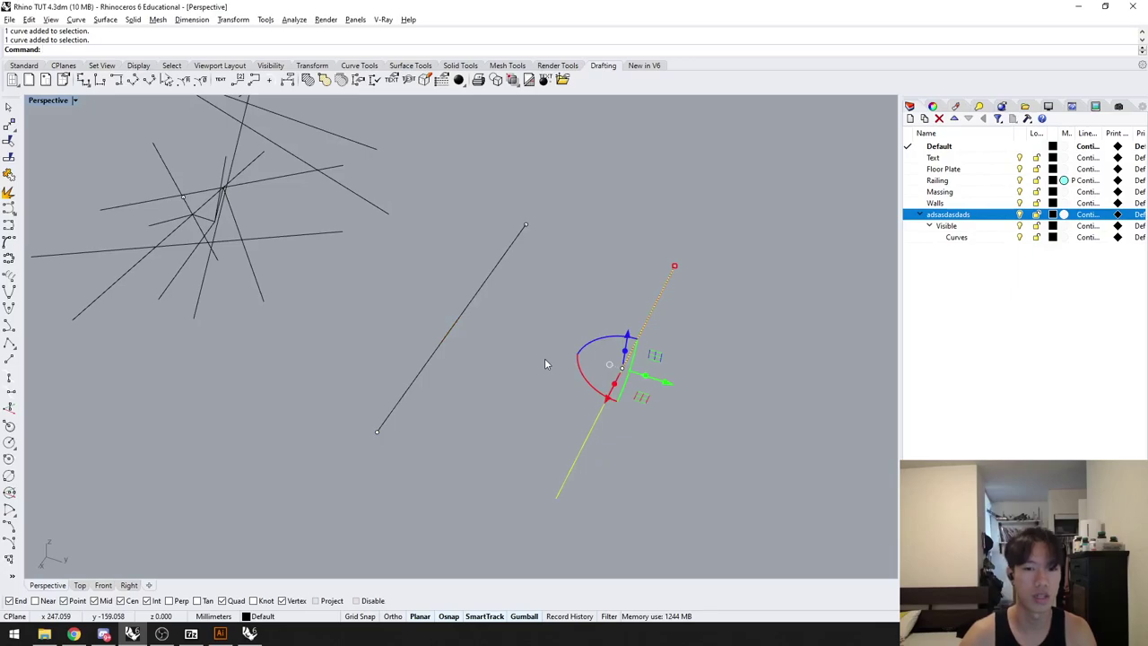
left_click_drag(734, 490, 519, 344)
right_click_drag(613, 489, 533, 436, "shift")
key("Escape")
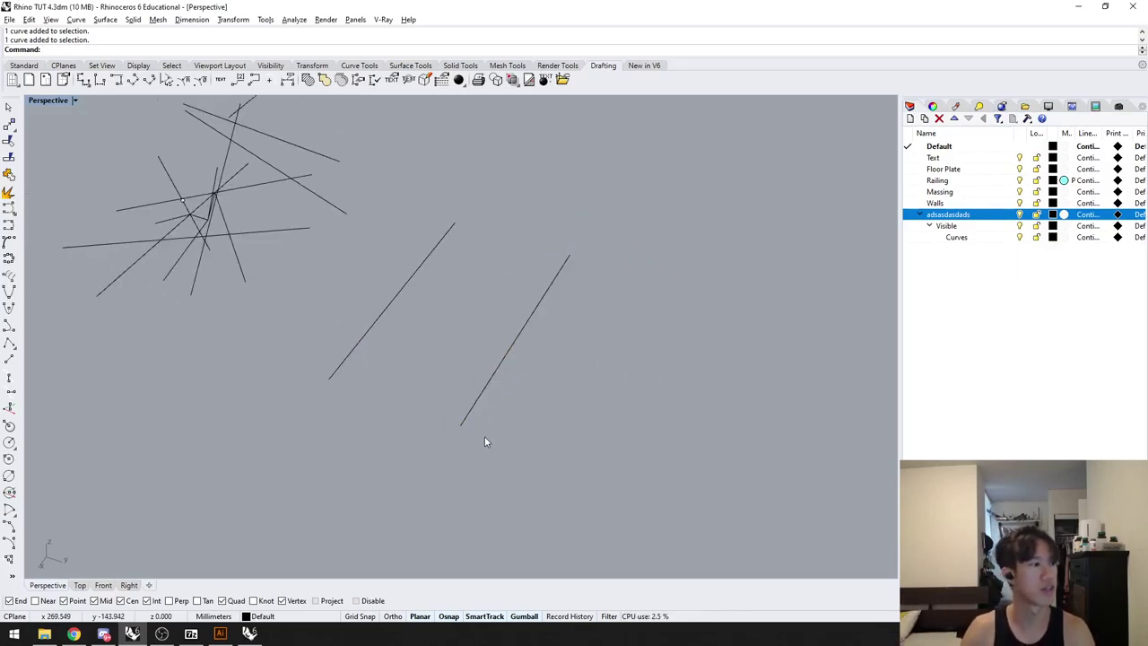
left_click(468, 415)
key("Escape")
Step: Draw a 25 mm line starting at the near end of the first duplicated line
right_click_drag(336, 434, 359, 430, "shift")
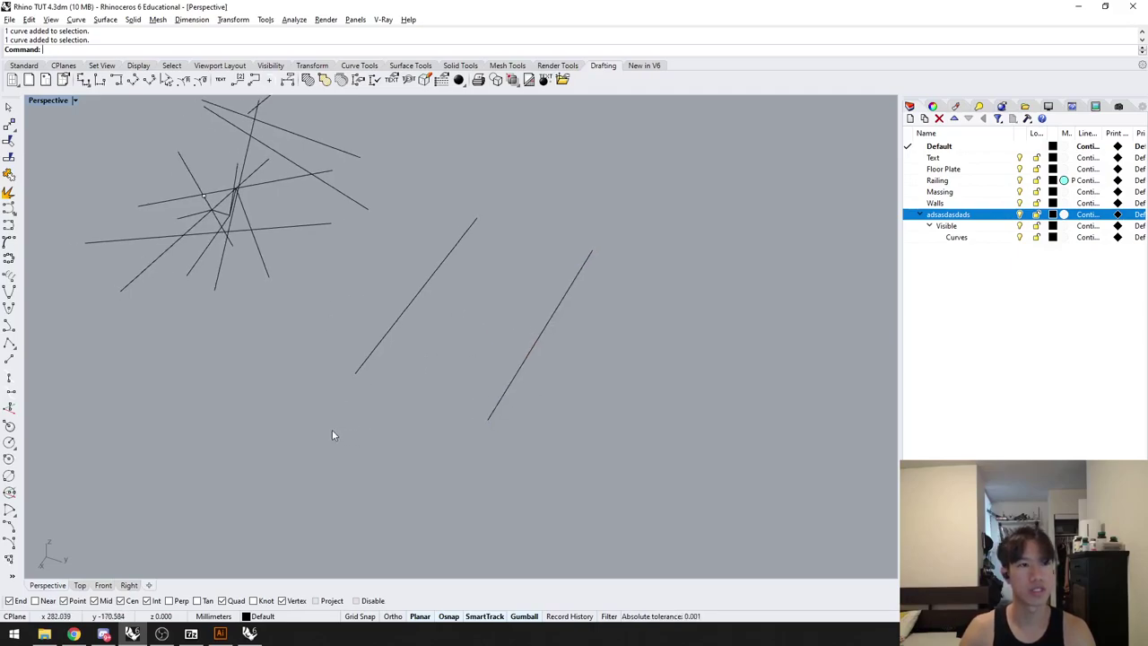
type("line")
key("Return")
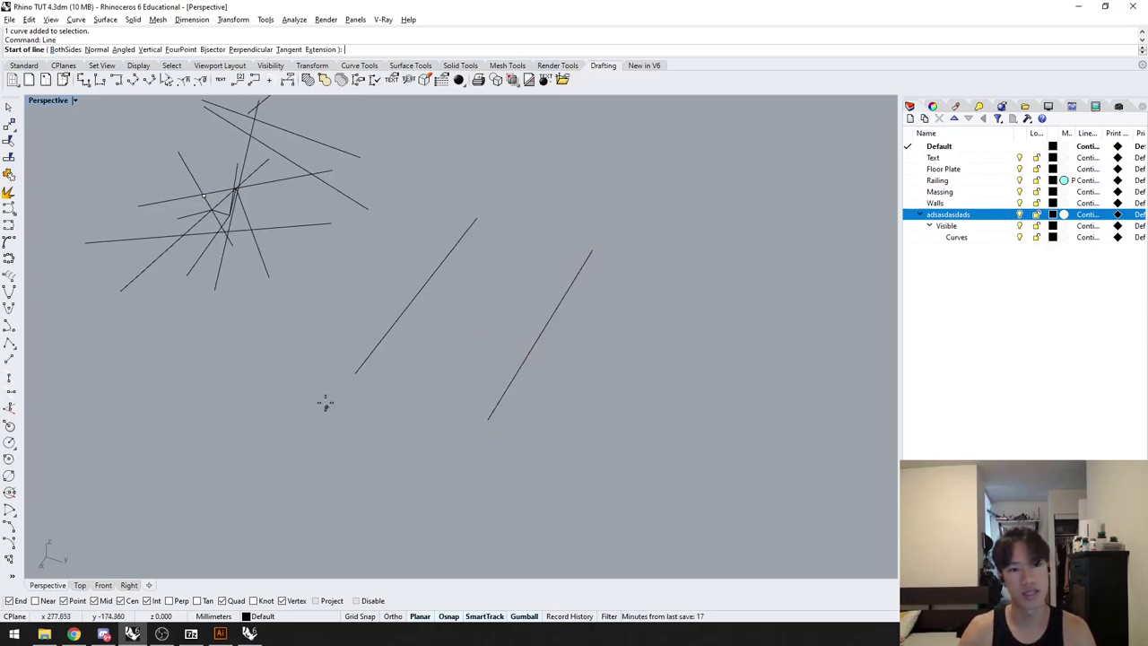
left_click(356, 375)
right_click_drag(681, 478, 614, 404)
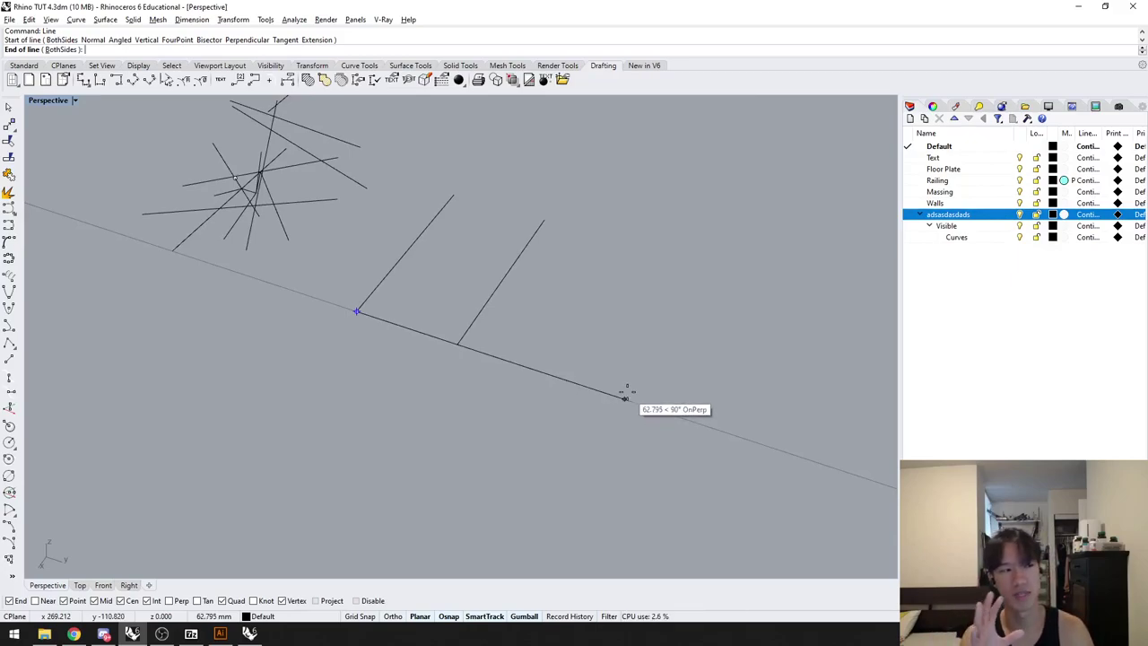
type("25")
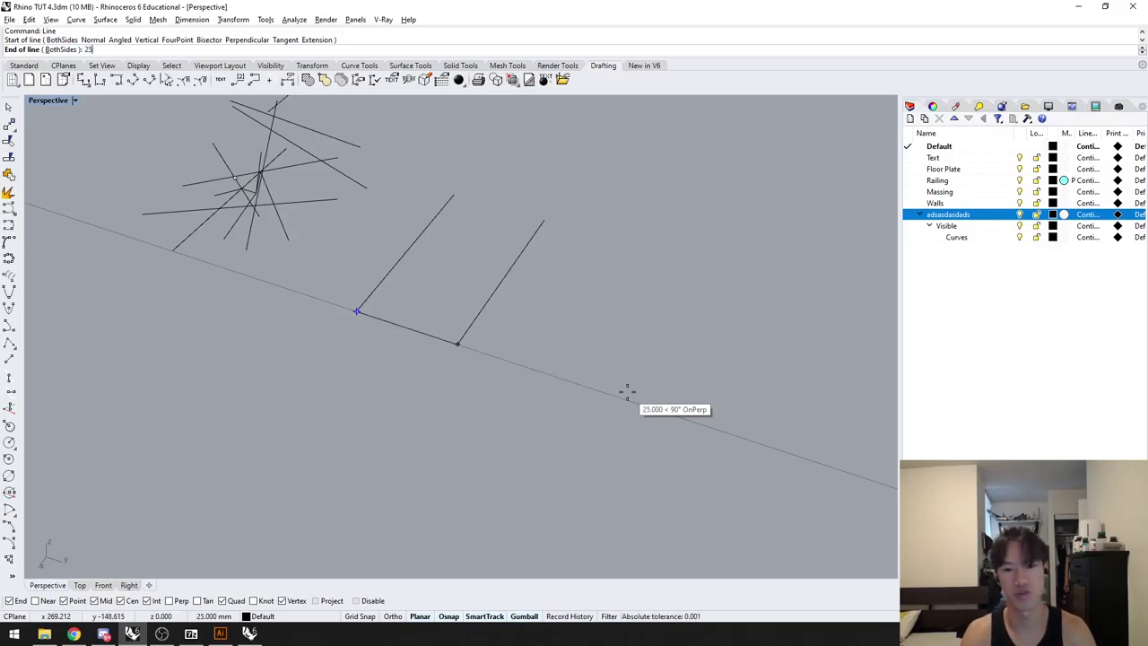
left_click(335, 486)
left_click_drag(421, 416, 337, 363)
left_click(368, 440)
Step: Measure the distance between the two ends of the new short line
type("di")
key("Return")
left_click(347, 391)
left_click(354, 314)
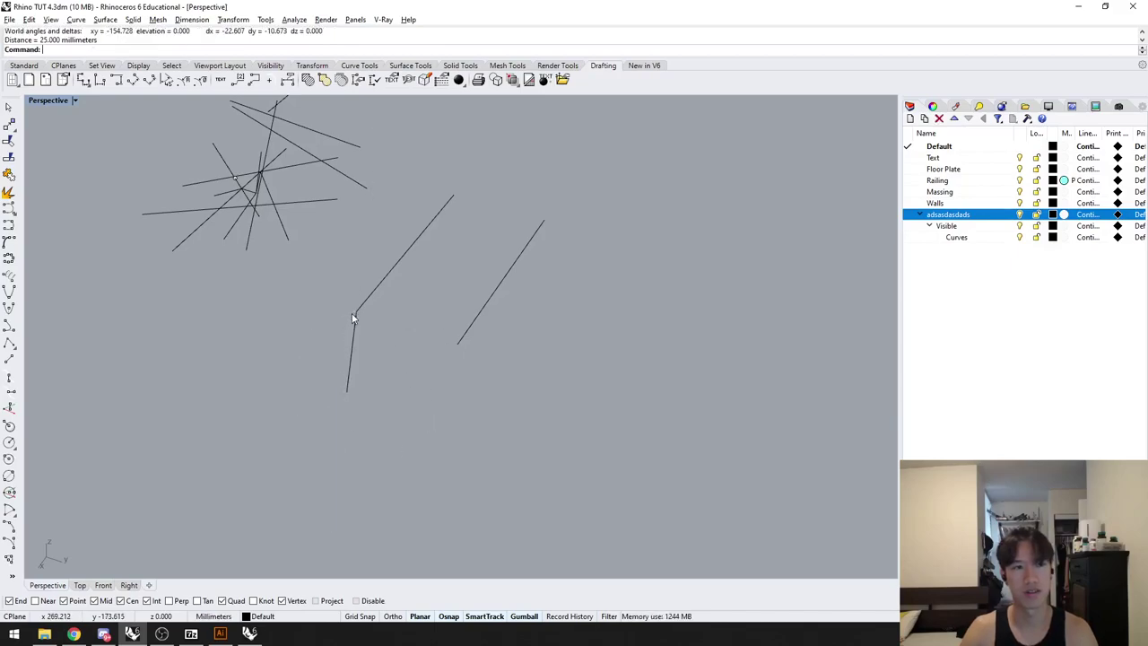
Step: Draw a 25 cm line from the same corner where the short line starts
type("line")
key("Return")
left_click(357, 312)
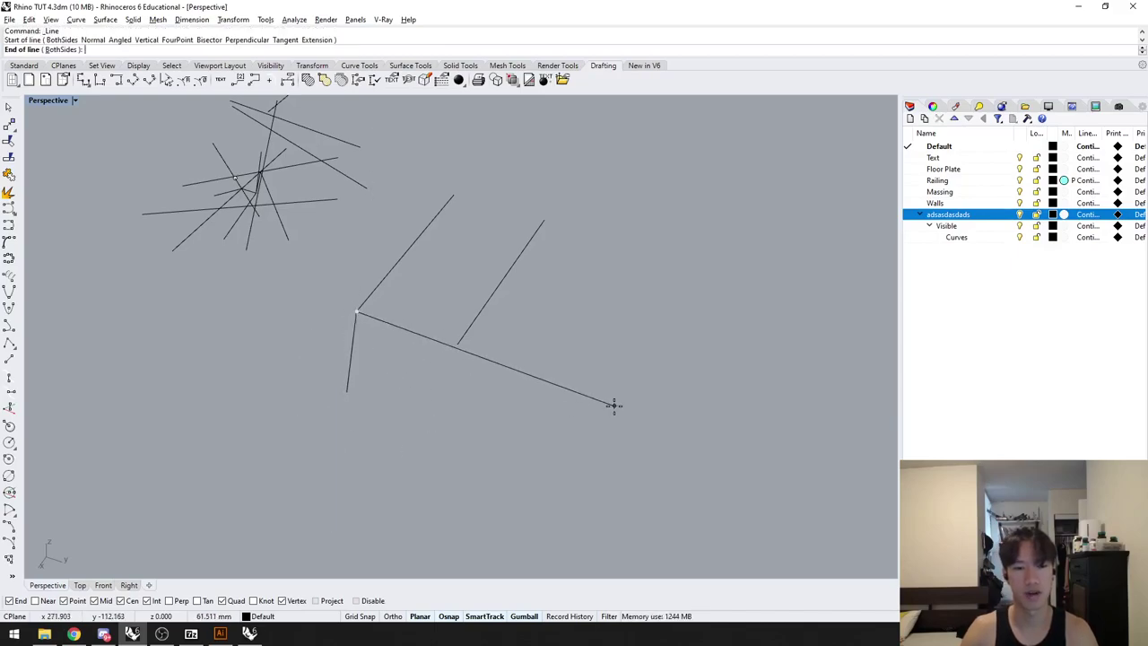
type("25cm")
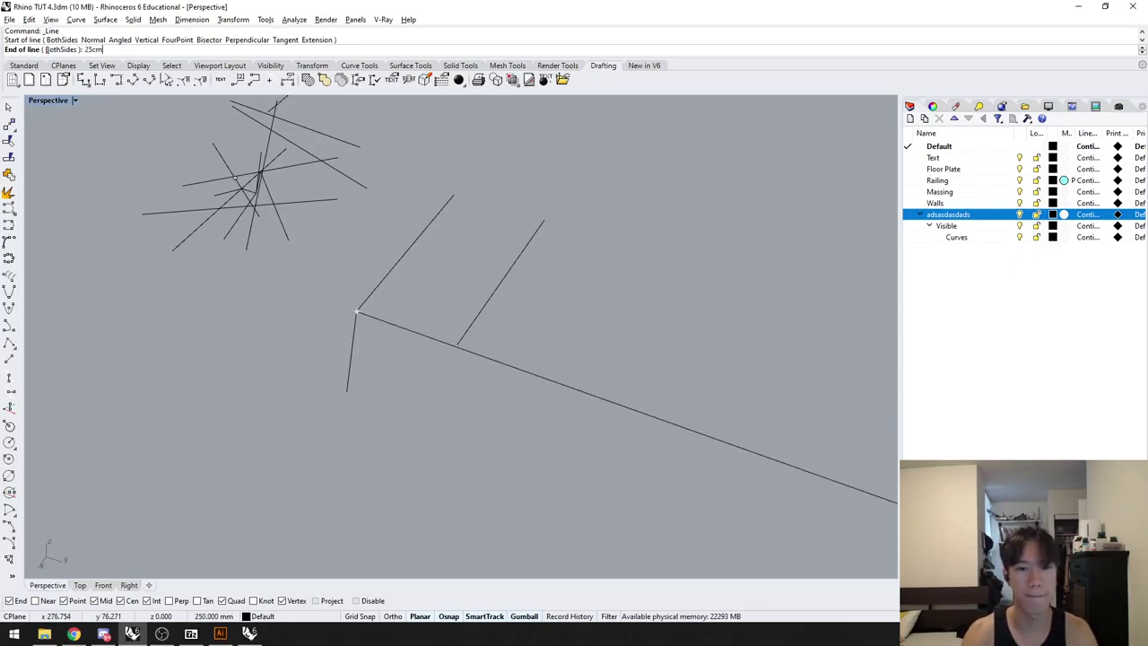
left_click(597, 426)
scroll(648, 479, "down", 5)
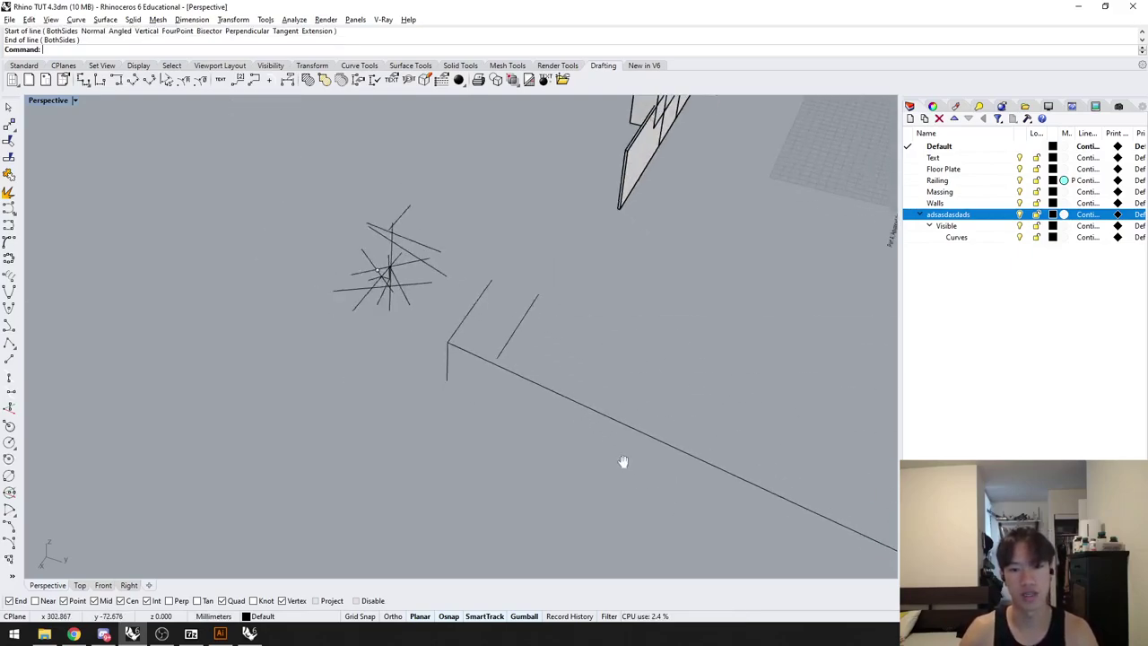
Step: Draw a 25-inch line from the same corner, entering the length as 25"
left_click(466, 328)
scroll(458, 349, "up", 2)
left_click(408, 355)
type("l")
key("Return")
left_click(350, 269)
type("25")
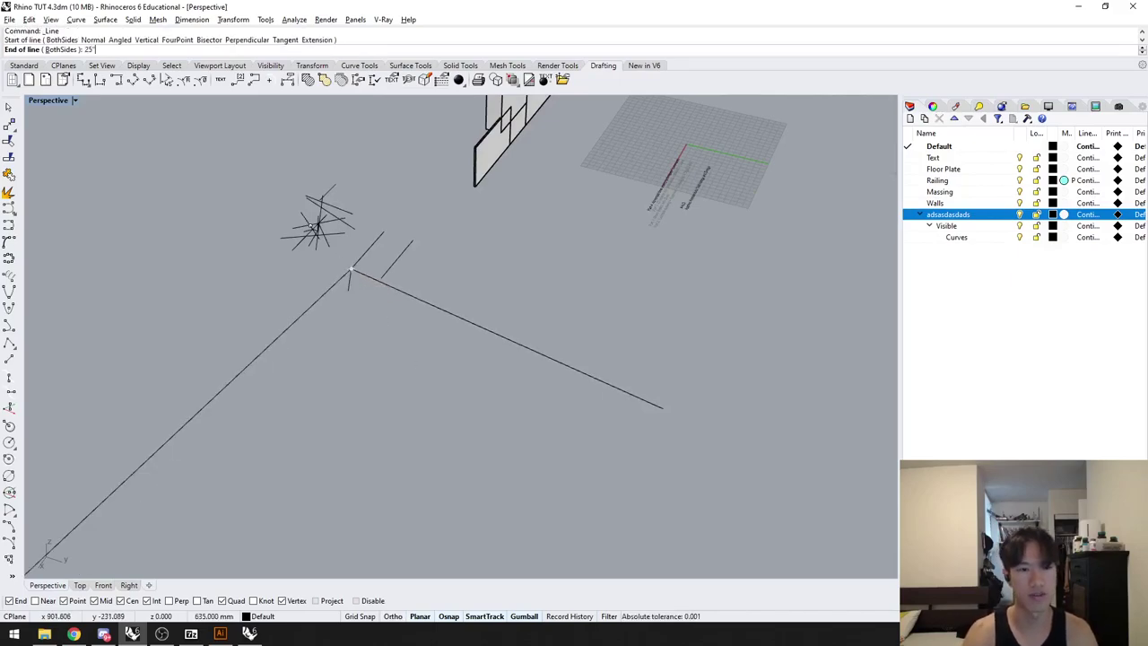
key("Return")
scroll(279, 357, "down", 5)
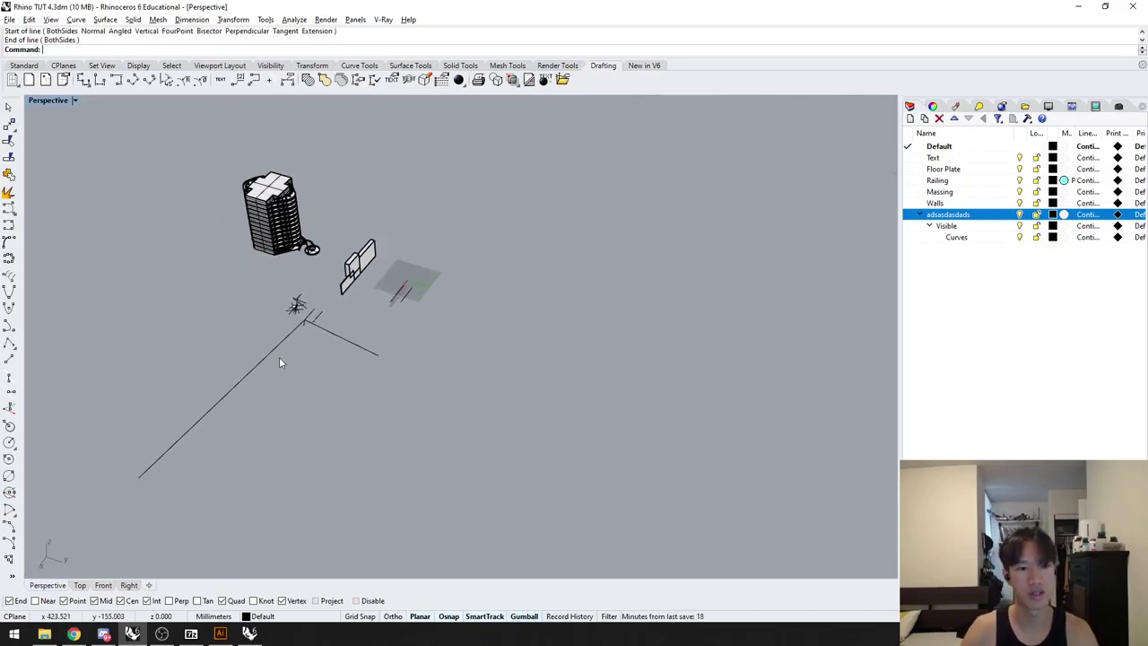
Step: Select the two duplicated lines and all the lines drawn from their corner, and delete them
scroll(309, 339, "up", 8)
right_click_drag(354, 378, 356, 389, "shift")
left_click_drag(344, 344, 274, 287)
left_click_drag(385, 353, 313, 265, "shift")
key("Delete")
right_click_drag(314, 271, 325, 356, "shift")
scroll(330, 351, "up", 4)
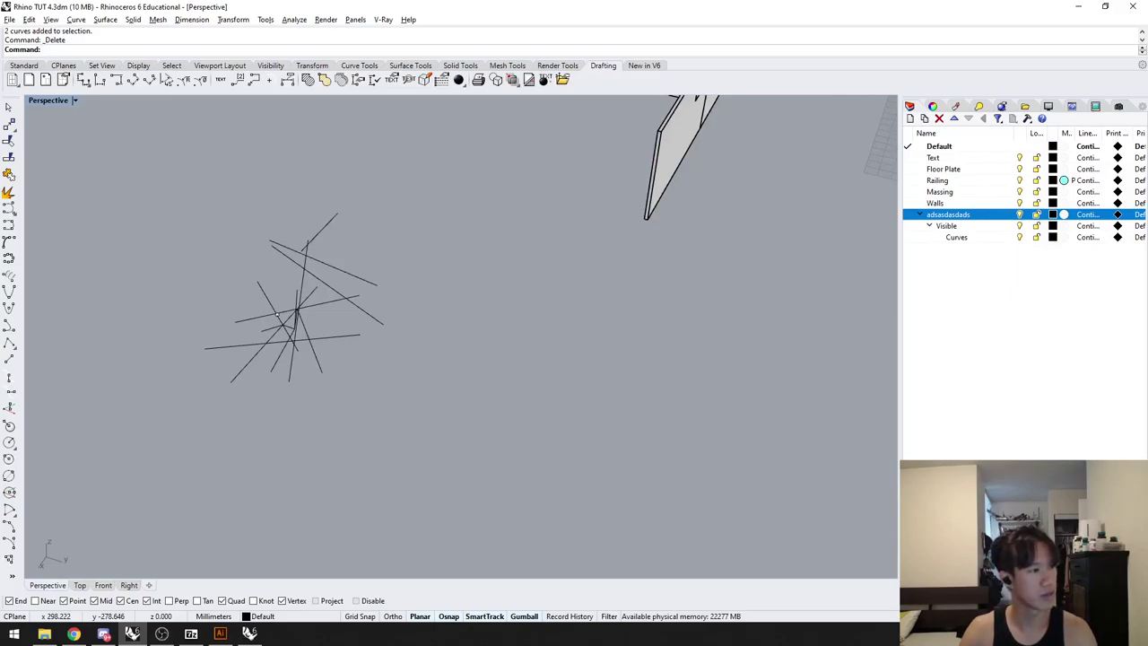
Step: Bring the title text beside the construction plane's origin into close view
right_click_drag(252, 385, 523, 289)
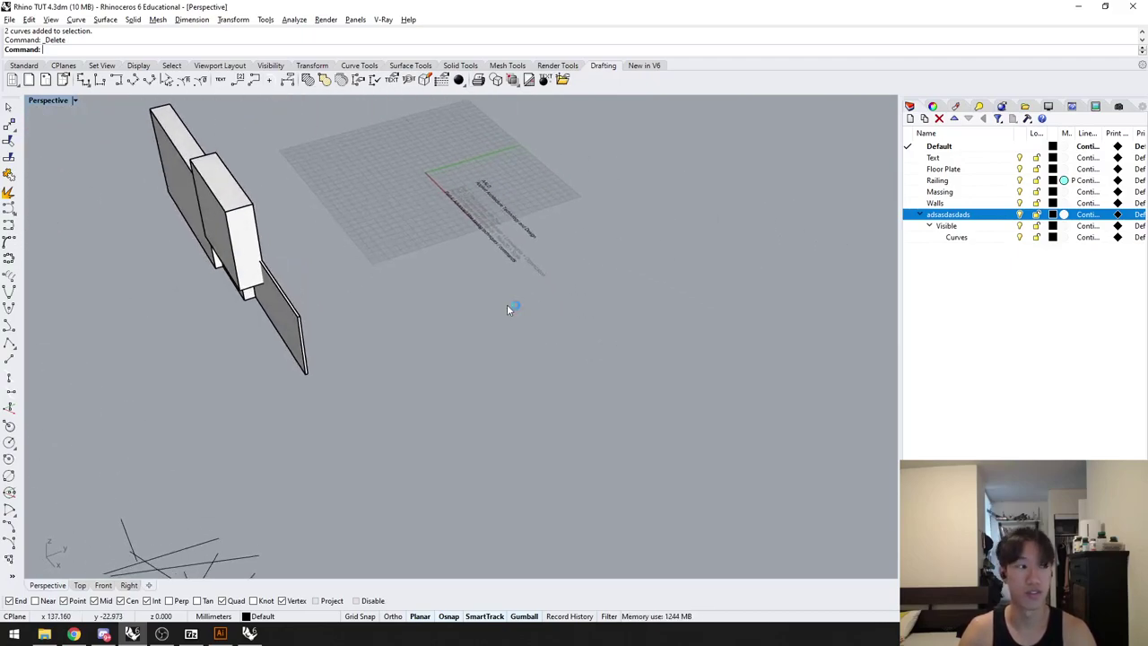
right_click_drag(453, 269, 462, 318, "shift")
scroll(442, 214, "up", 5)
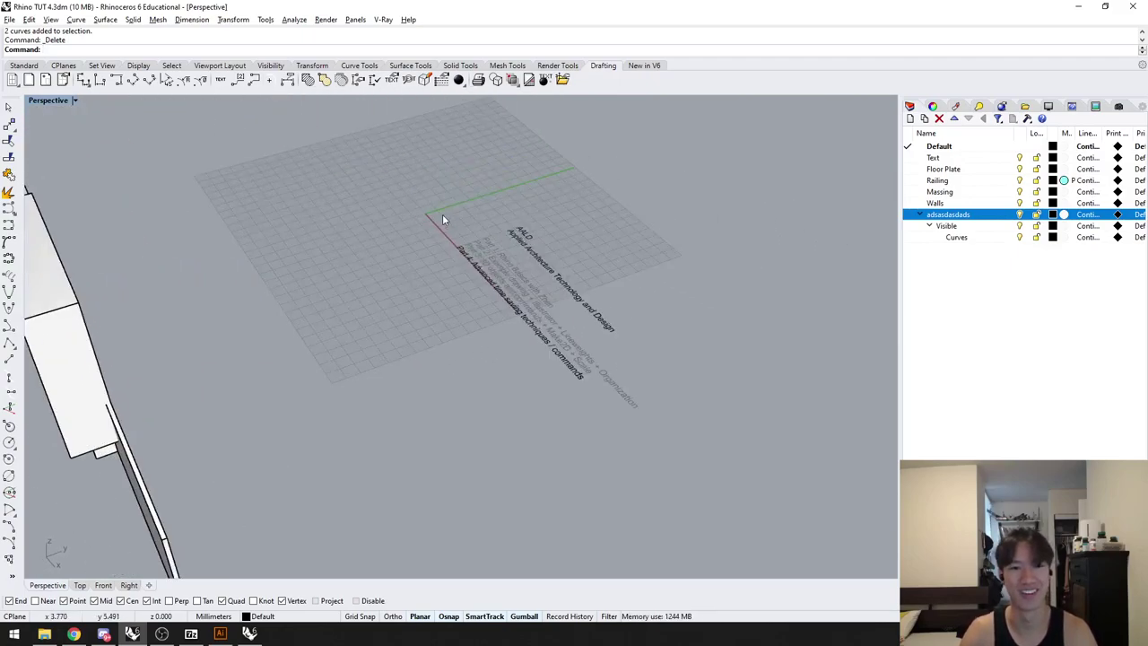
right_click_drag(436, 271, 390, 291, "shift")
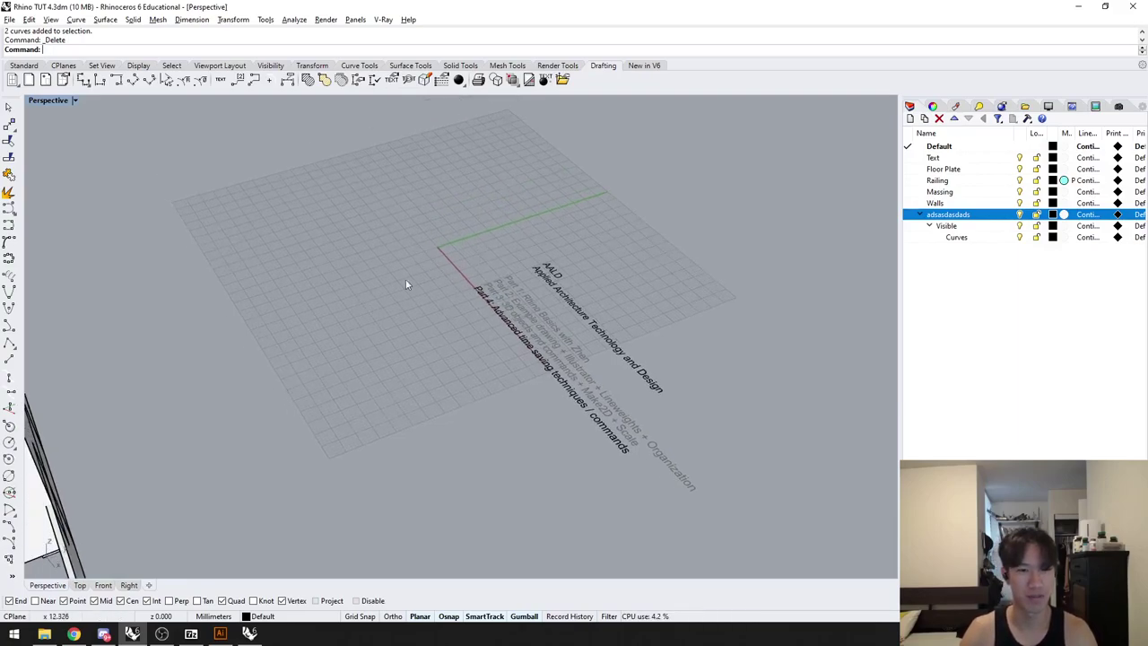
Step: Move the thin panel at the end of the wall row from its lowest corner to the origin at 0,0,0
scroll(437, 246, "down", 4)
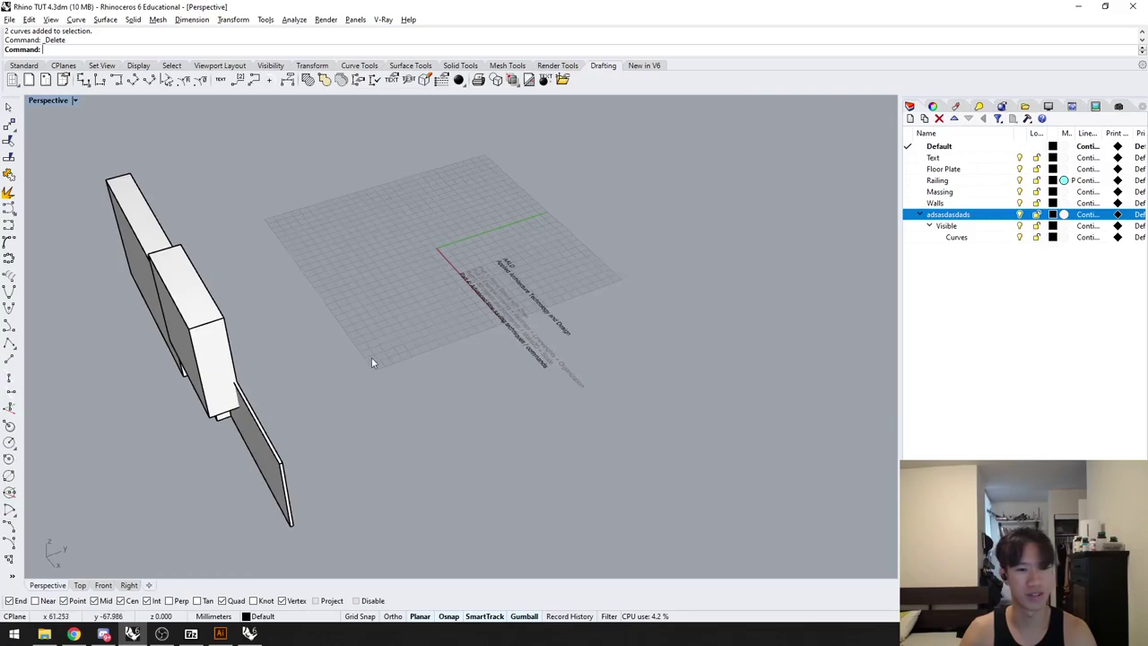
right_click_drag(370, 359, 379, 353, "shift")
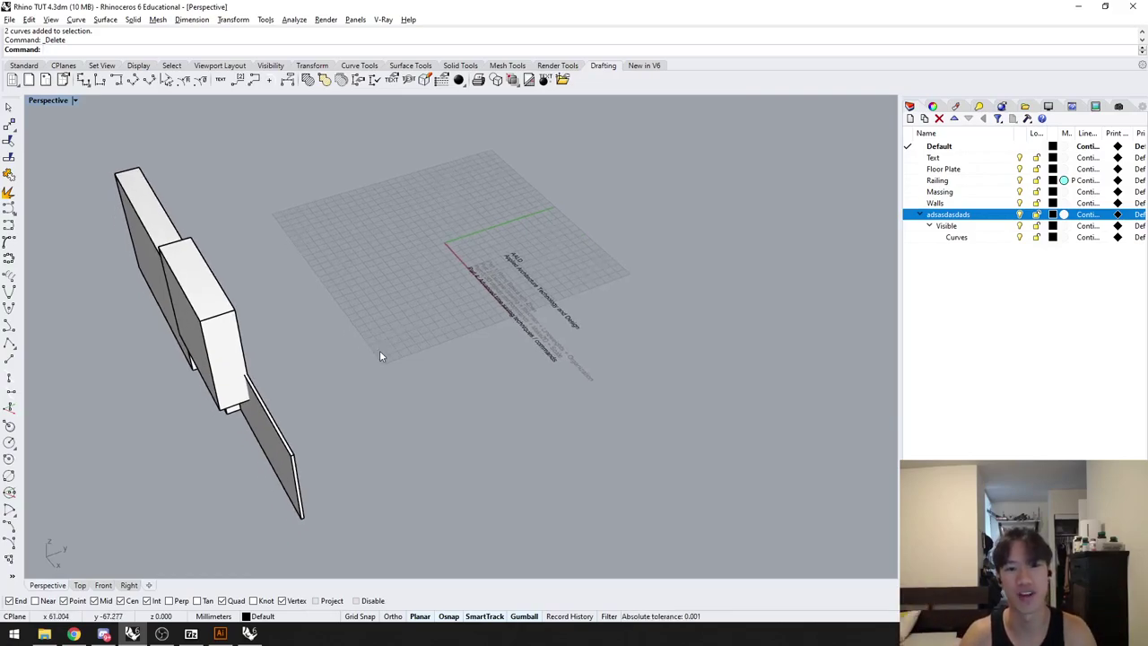
right_click_drag(413, 378, 415, 358, "shift")
left_click(269, 418)
right_click_drag(359, 475, 379, 435, "shift")
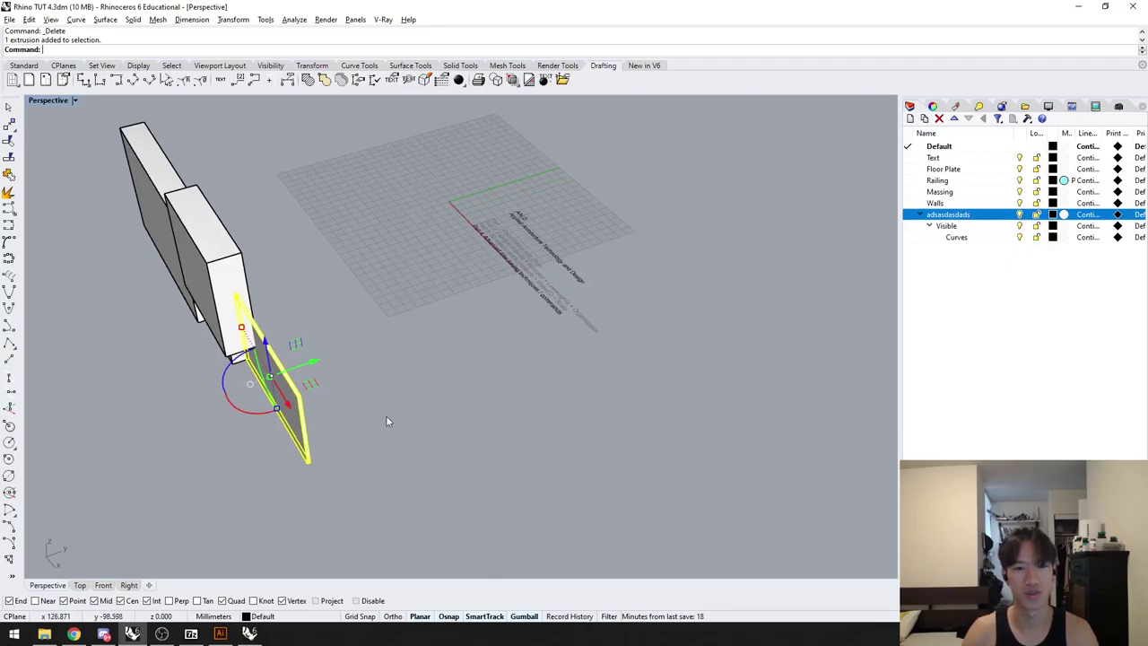
type("m")
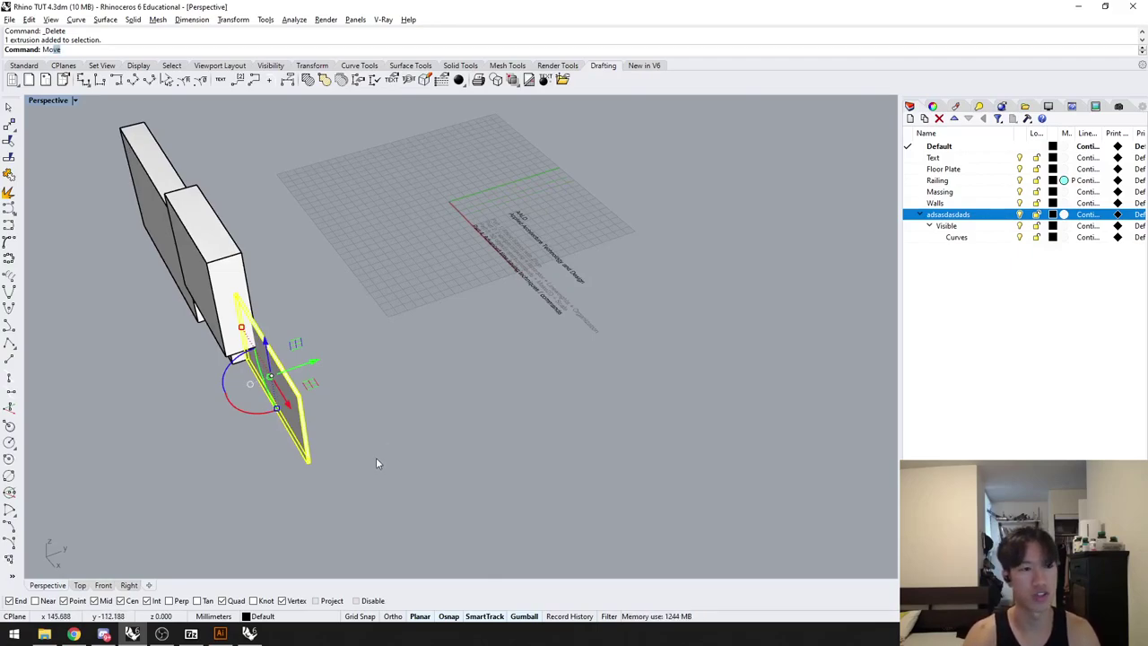
key("Return")
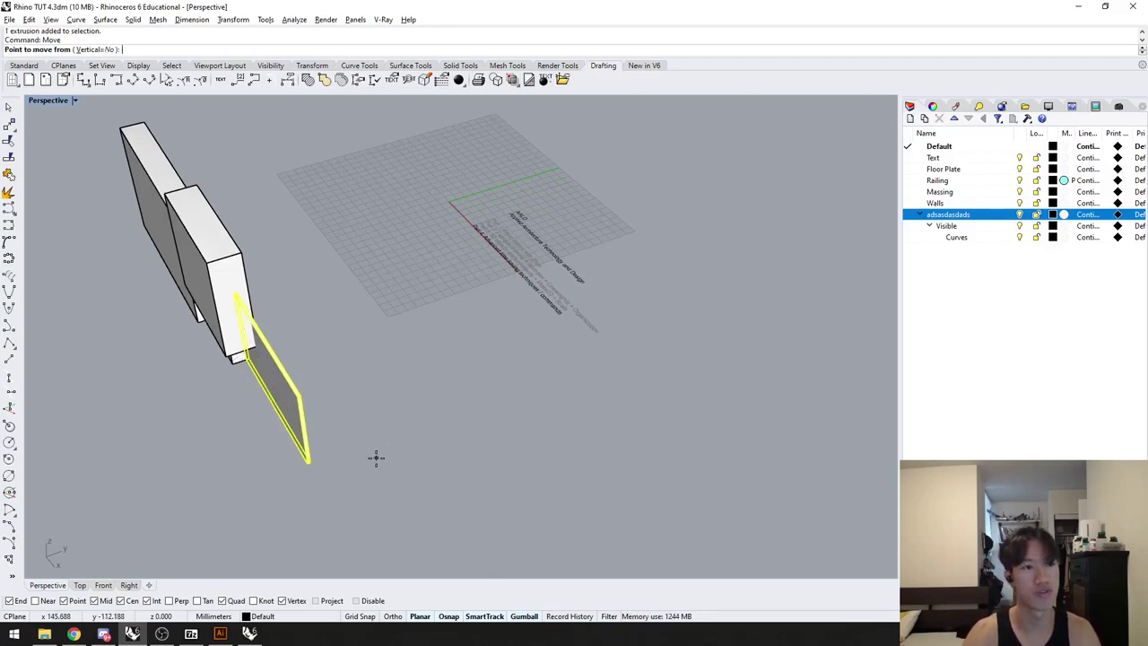
left_click(309, 461)
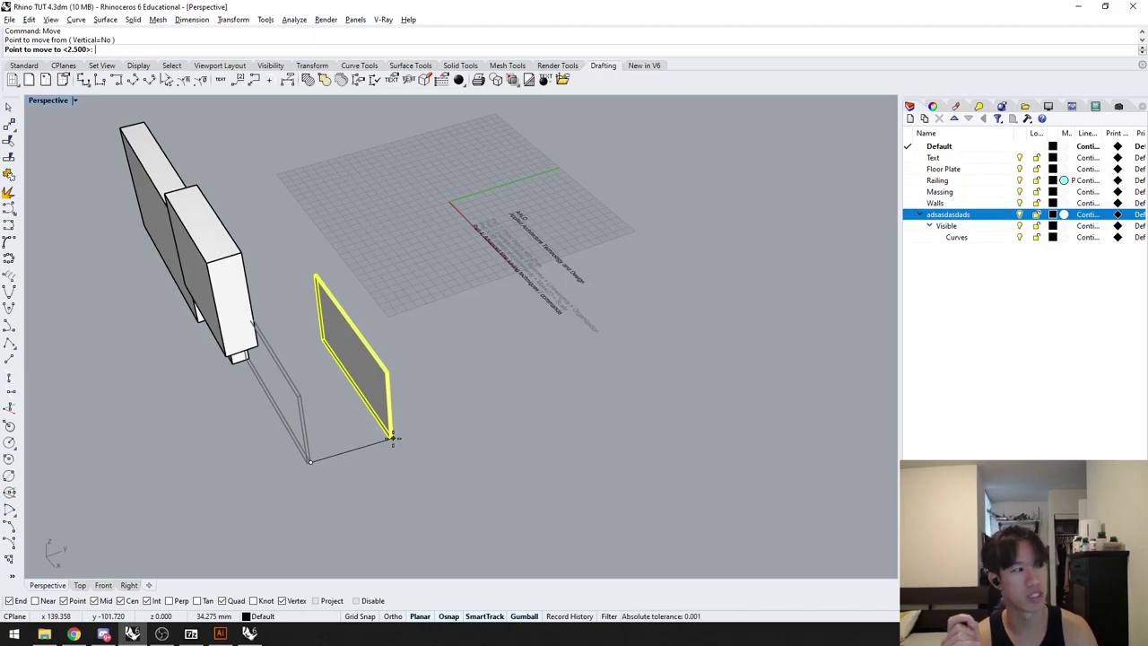
type("0,0,0")
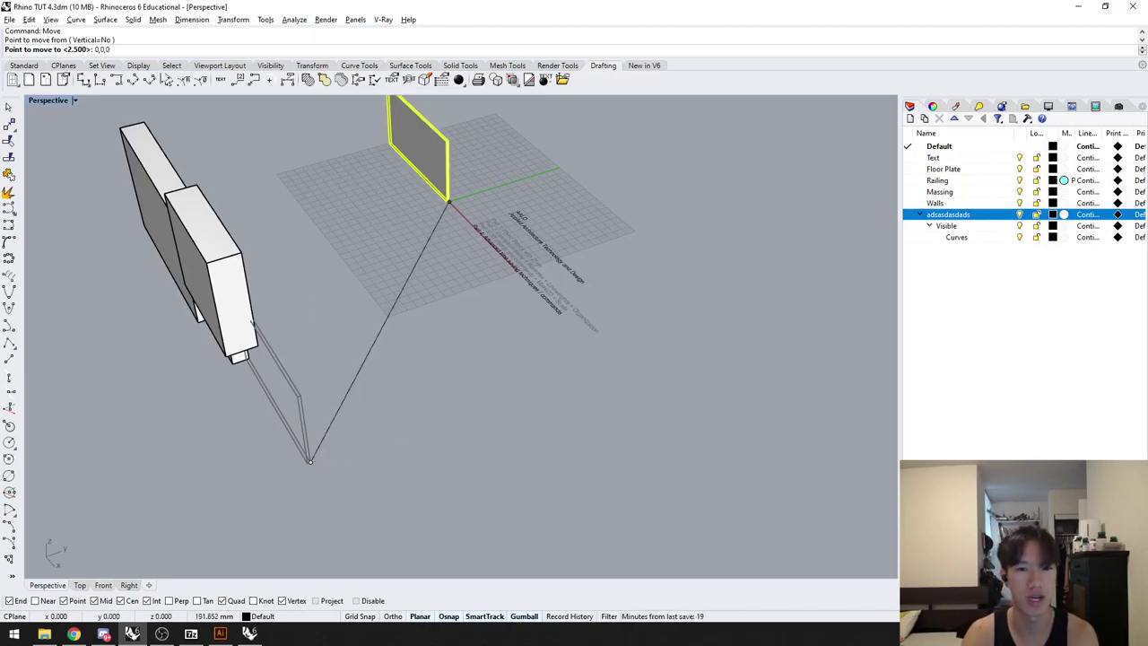
key("Return")
scroll(428, 179, "up", 11)
type("Z")
key("Return")
left_click_drag(428, 205, 511, 254)
scroll(515, 304, "down", 20)
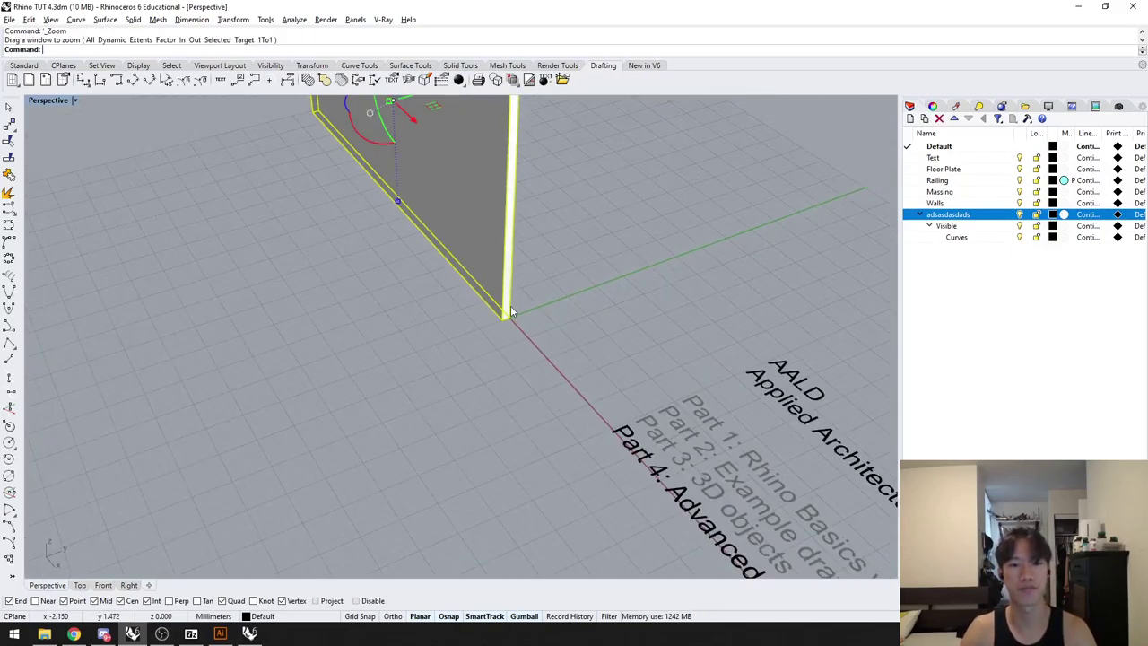
Step: Deselect the panel and undo its move to the origin
left_click(487, 360)
key("ctrl+z")
right_click_drag(474, 394, 423, 323, "shift")
scroll(426, 323, "down", 3)
left_click(428, 349)
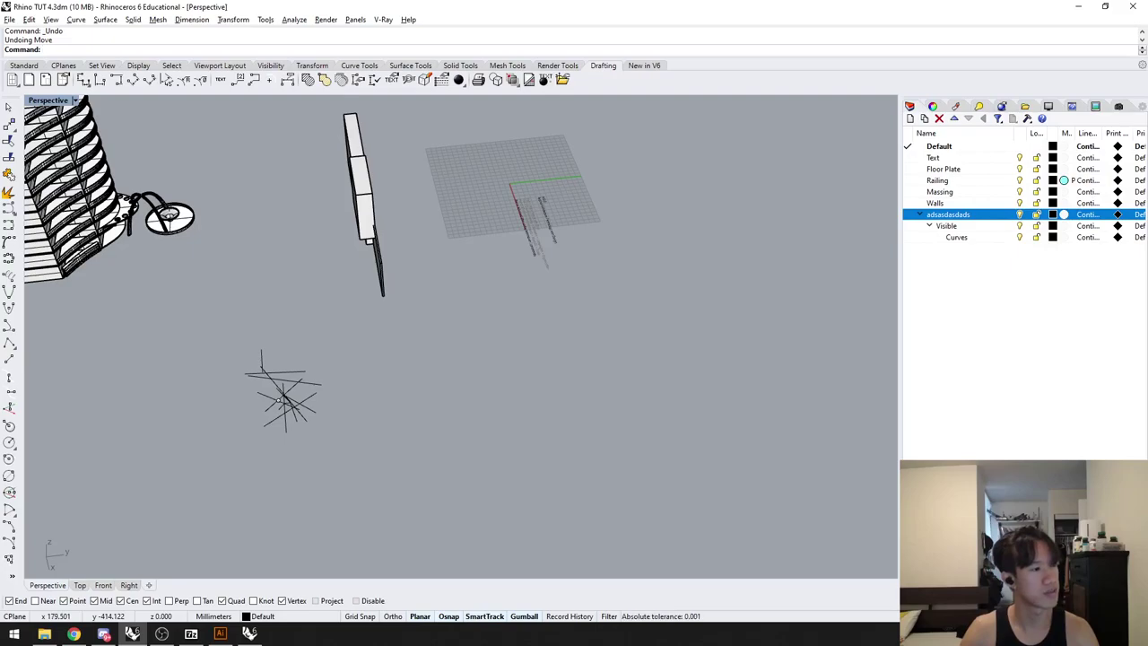
Step: Draw an ortho-constrained line about 46 mm long in the empty area beside the crossed lines
scroll(275, 429, "up", 8)
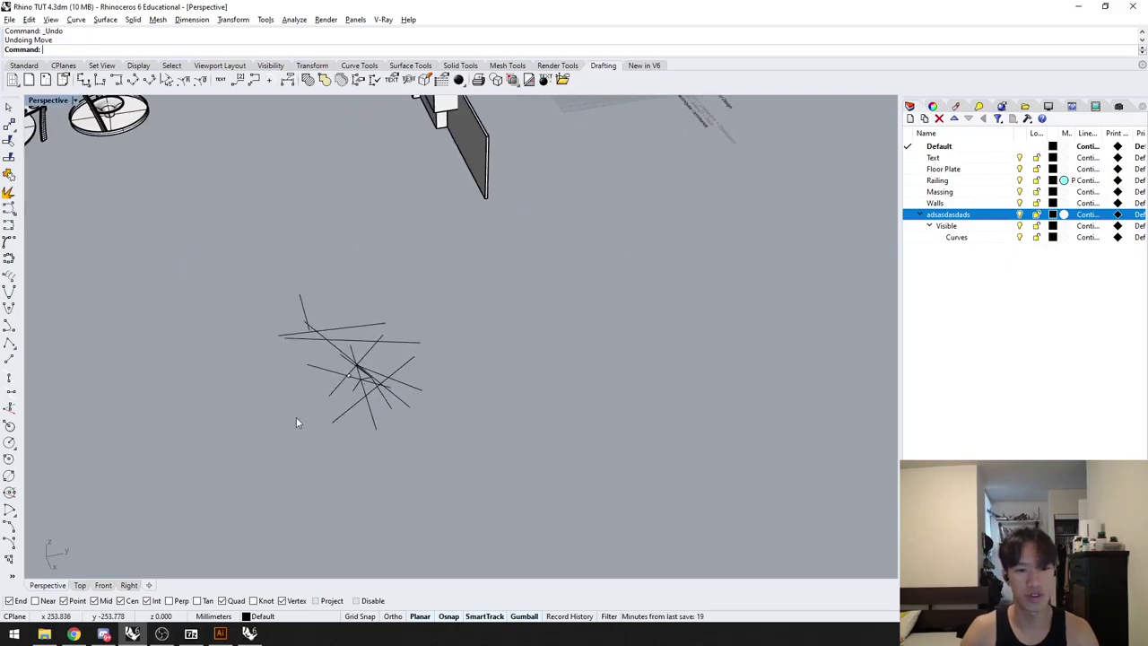
left_click_drag(379, 427, 361, 415)
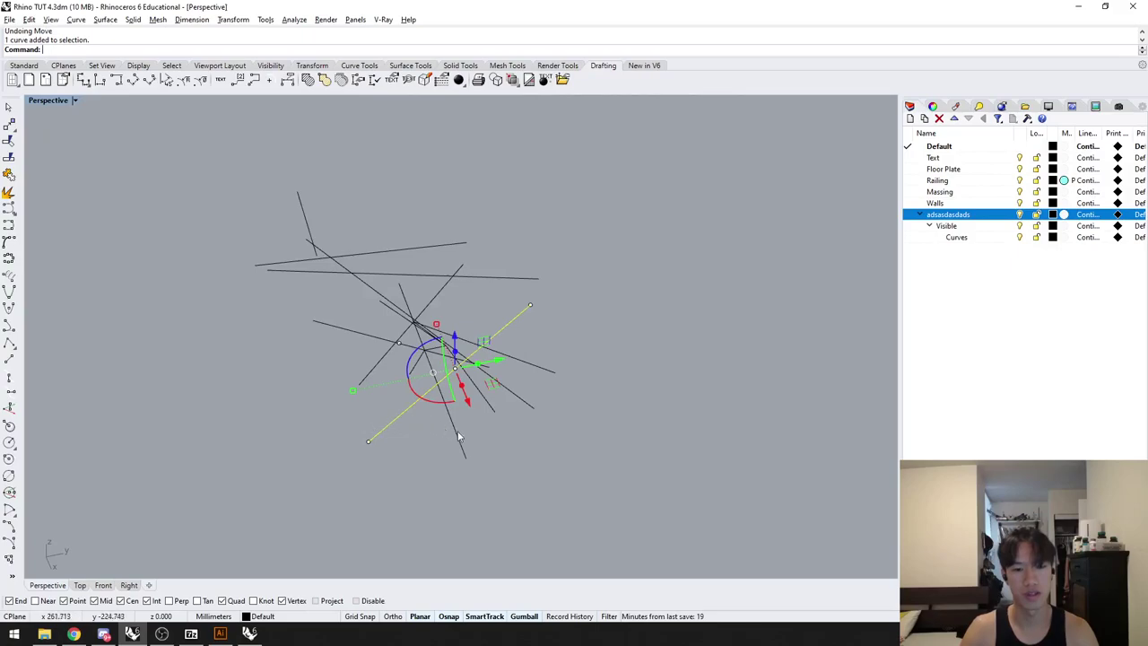
left_click(723, 397)
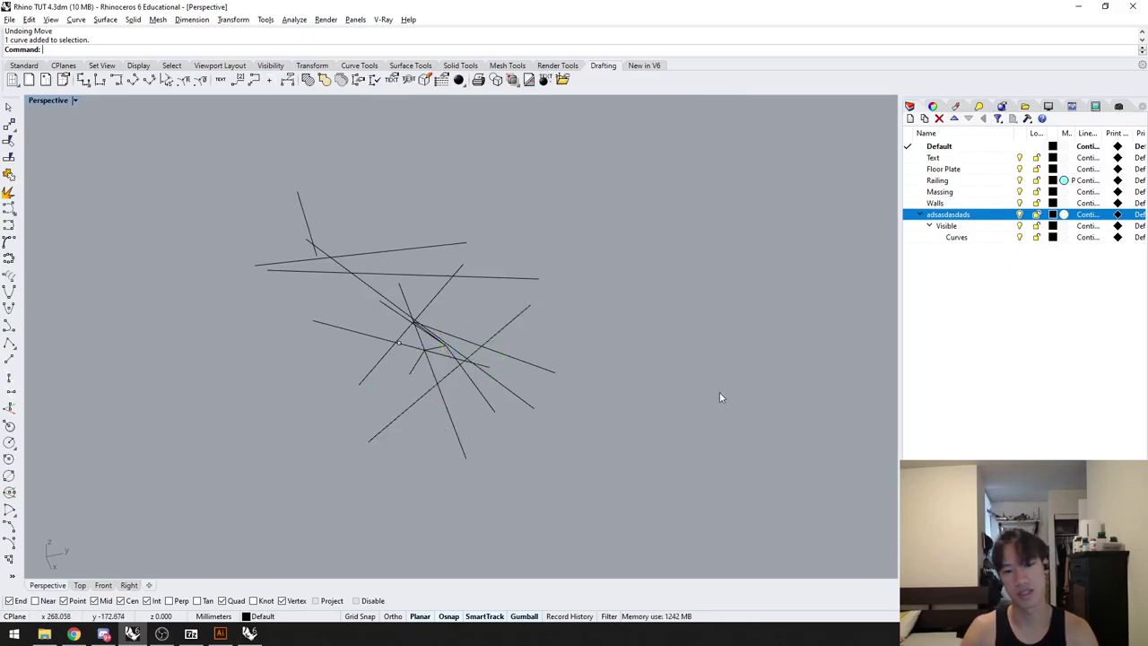
right_click_drag(723, 397, 579, 412, "shift")
type("a")
key("space")
left_click(460, 324)
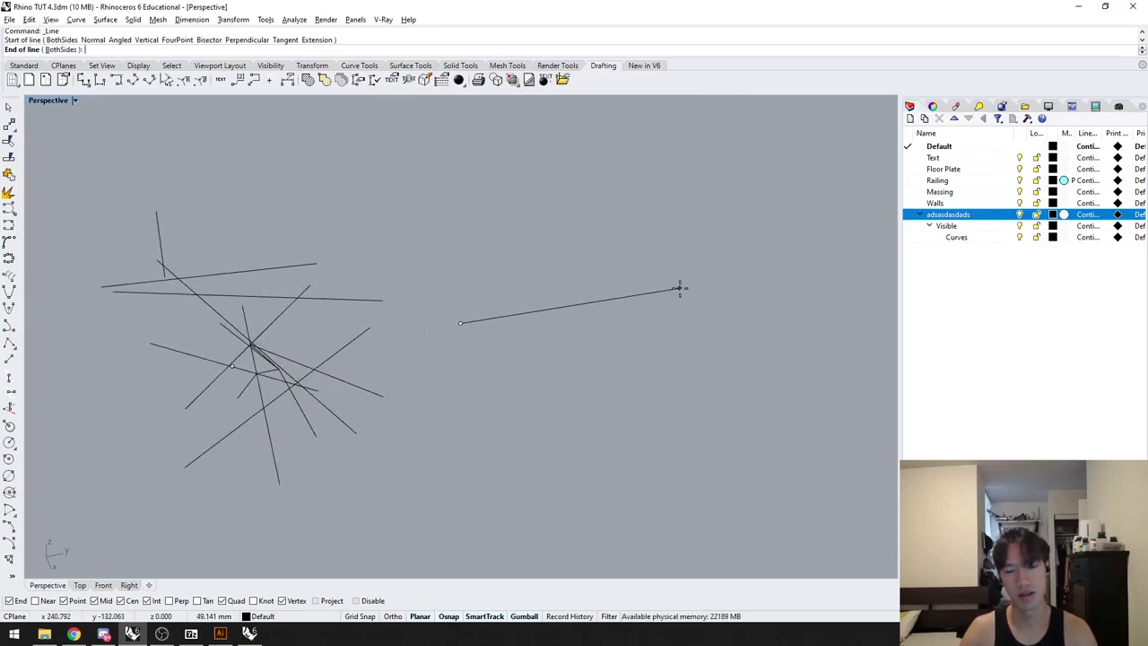
left_click(394, 617)
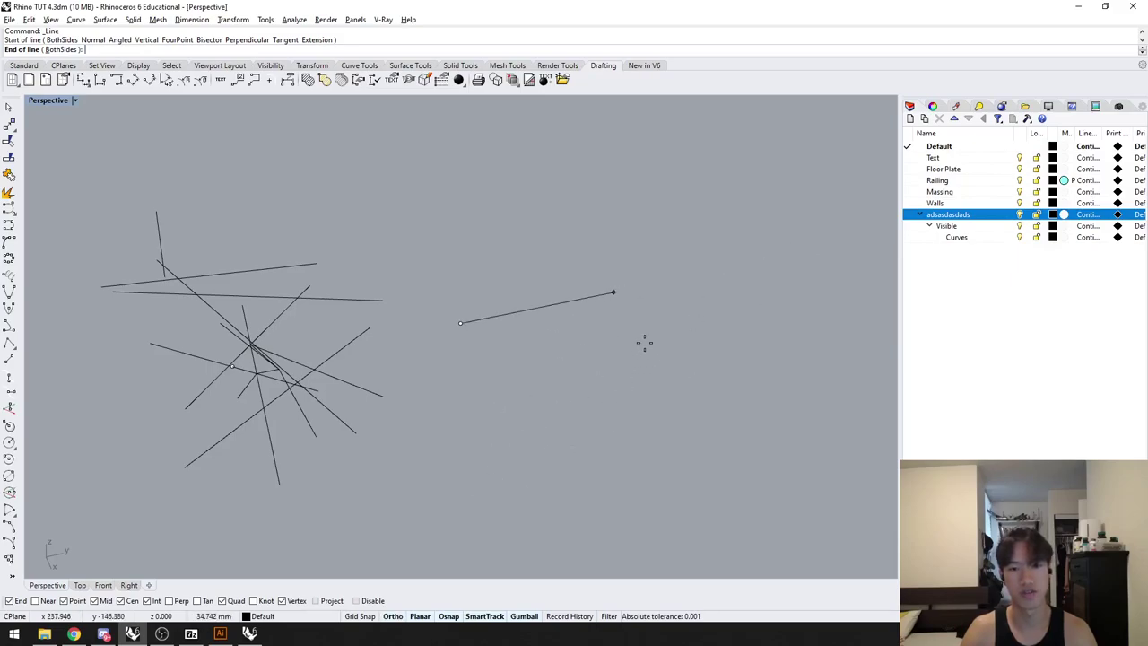
left_click(669, 301)
Step: Try to draw a polyline starting from the near end of the new separate line
right_click_drag(671, 406, 572, 406, "shift")
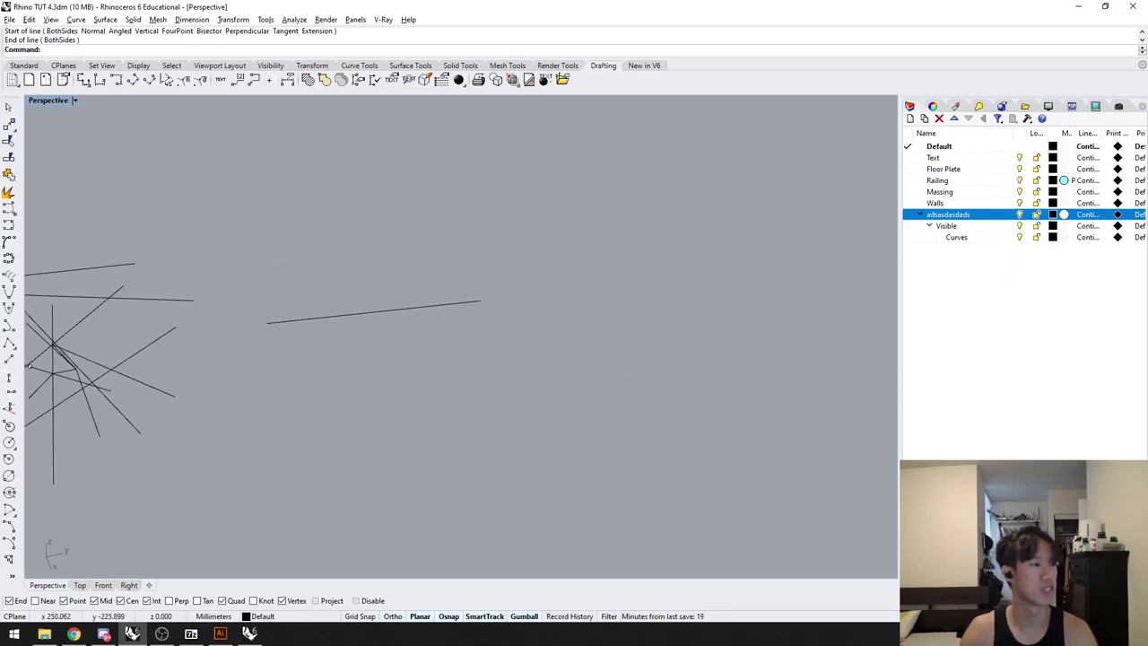
scroll(326, 346, "up", 3)
type("pl")
key("Return")
left_click(275, 359)
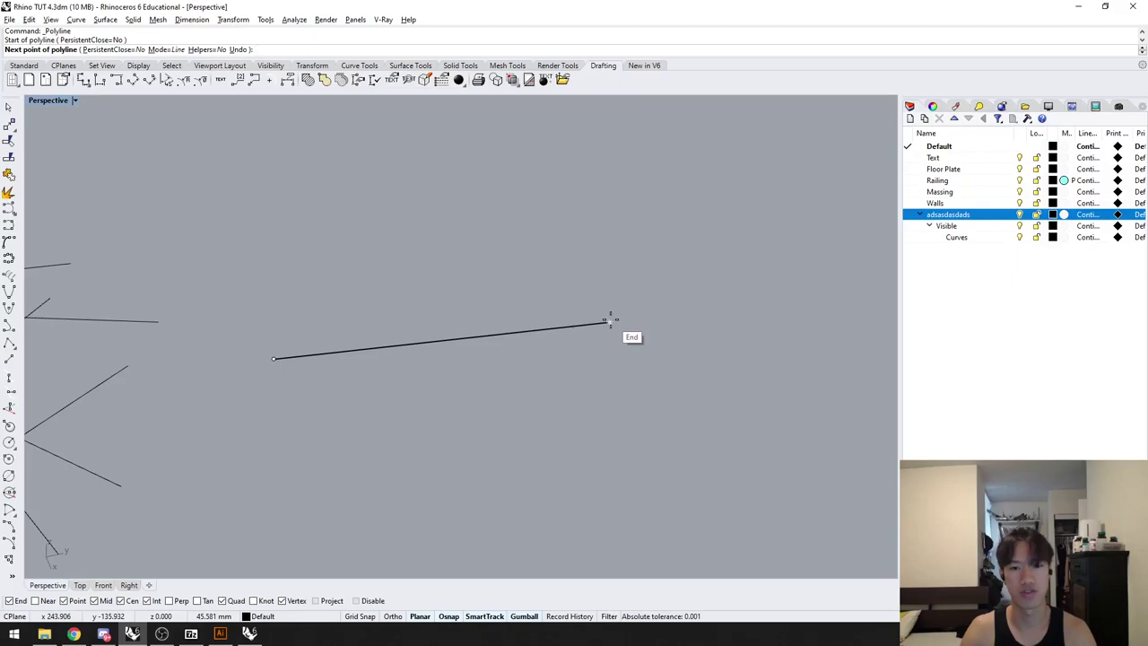
key("Escape")
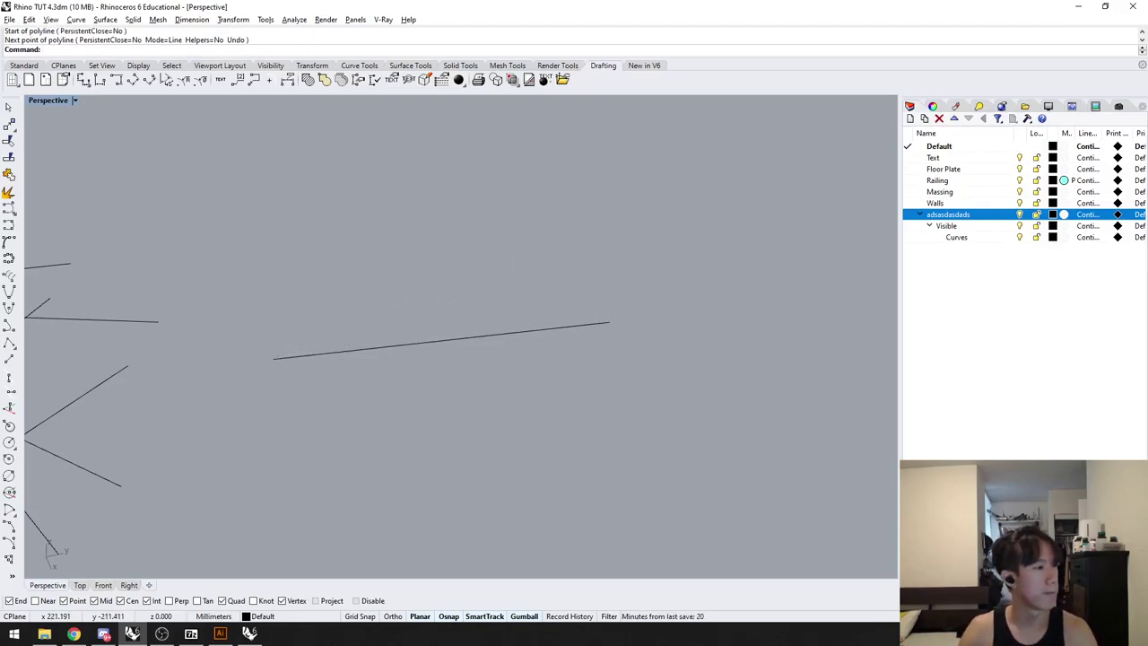
Step: Try to move the separate line by the end nearest the crossed lines
left_click_drag(499, 415, 380, 316)
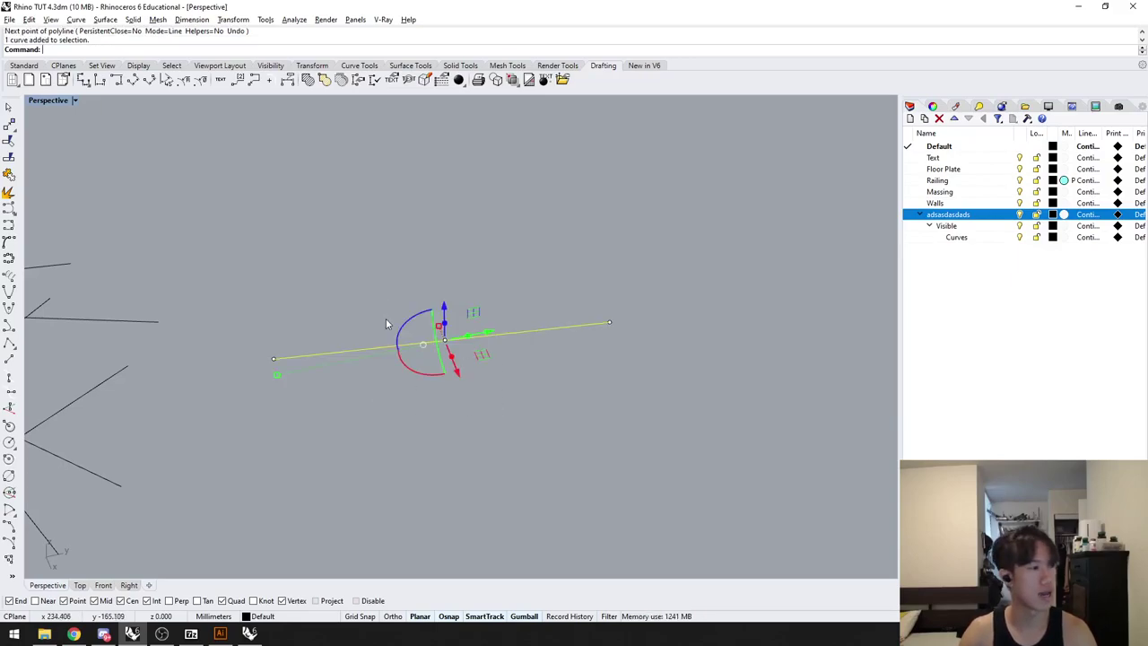
key("Return")
left_click(285, 352)
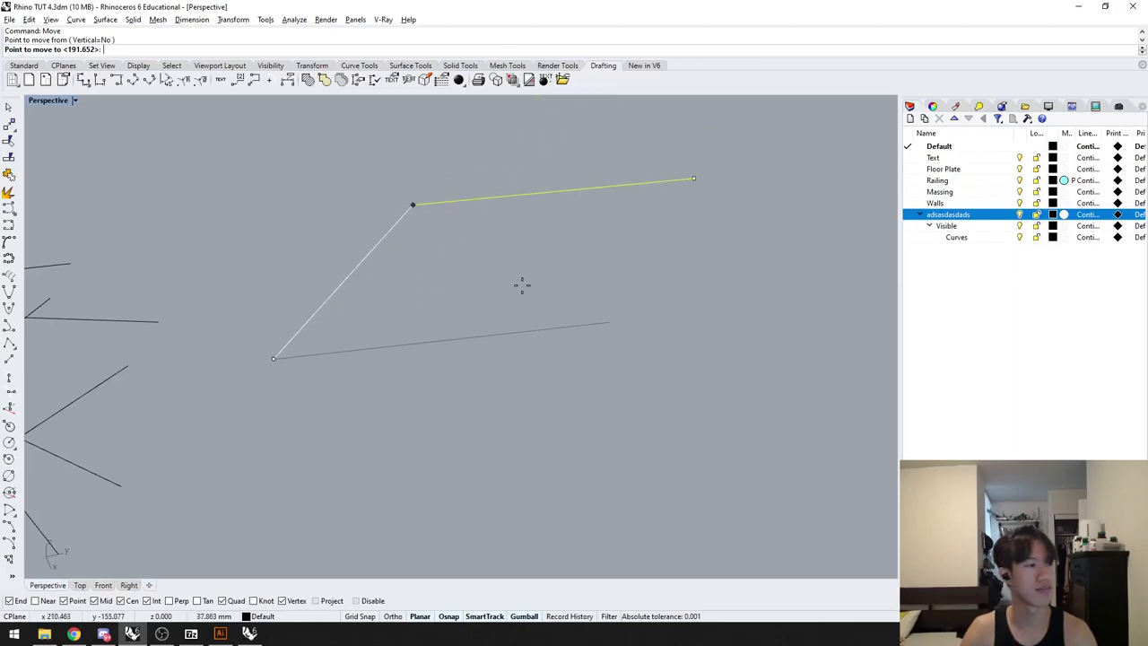
key("Escape")
key("Escape")
Step: Try to move the separate line from its far end with the Vertical option set to Yes
key("space")
left_click_drag(578, 375, 487, 287)
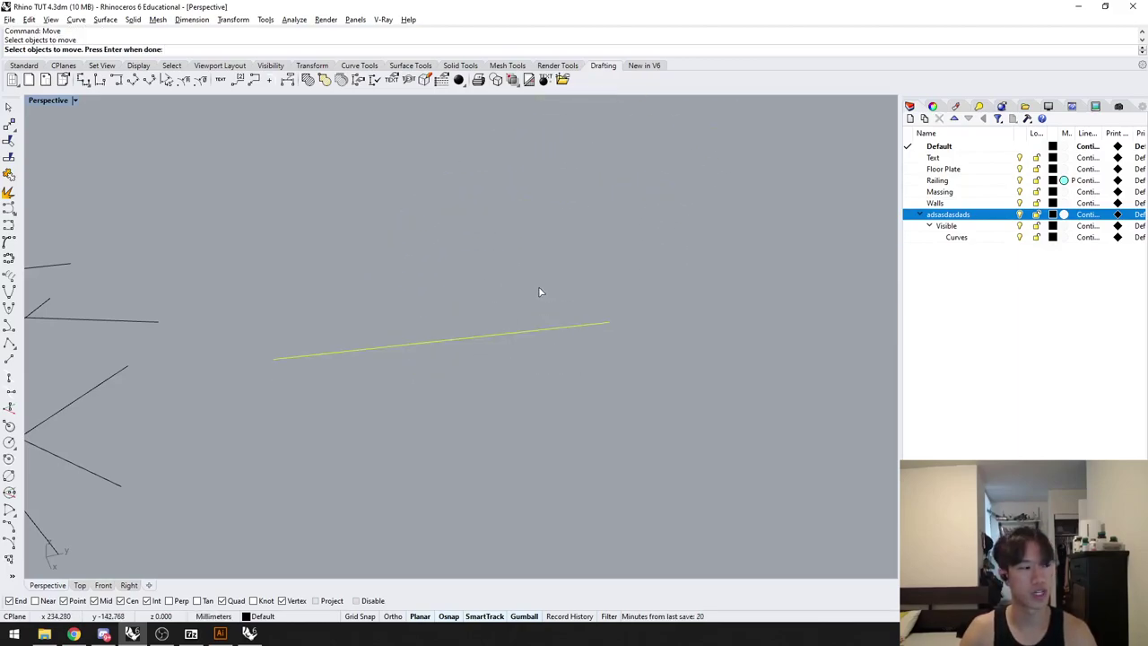
key("Return")
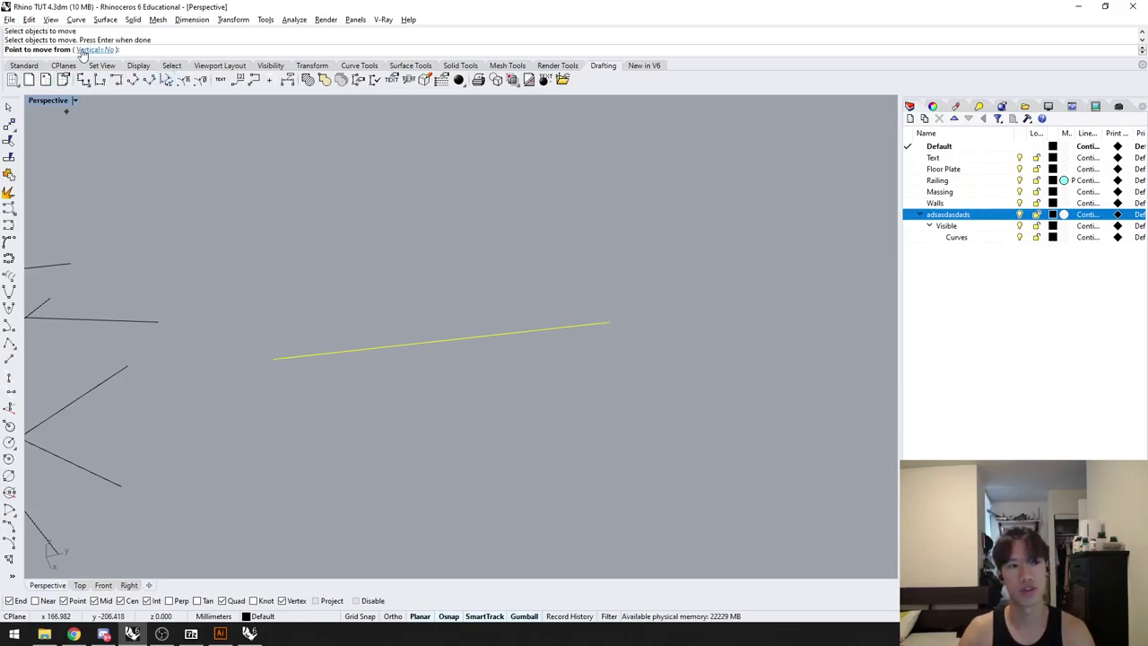
type("v")
key("Return")
left_click(603, 321)
scroll(708, 269, "down", 3)
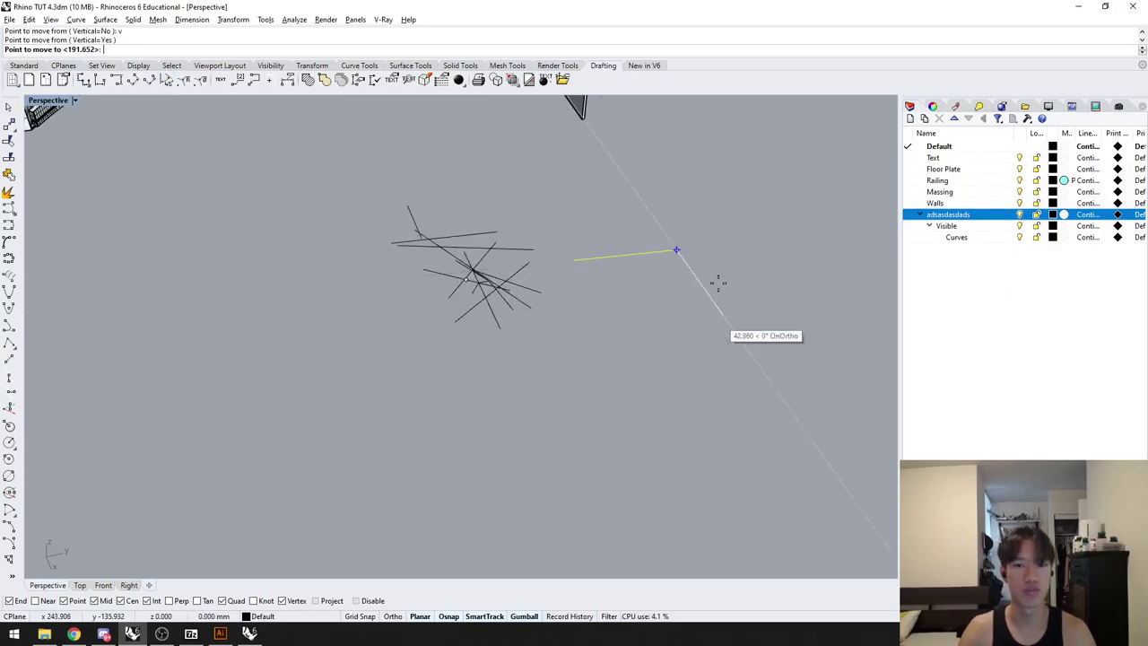
key("BackSpace")
key("Escape")
Step: Review the list of command aliases in the Rhino options and close the dialog
right_click_drag(736, 225, 595, 308, "shift")
scroll(578, 314, "up", 5)
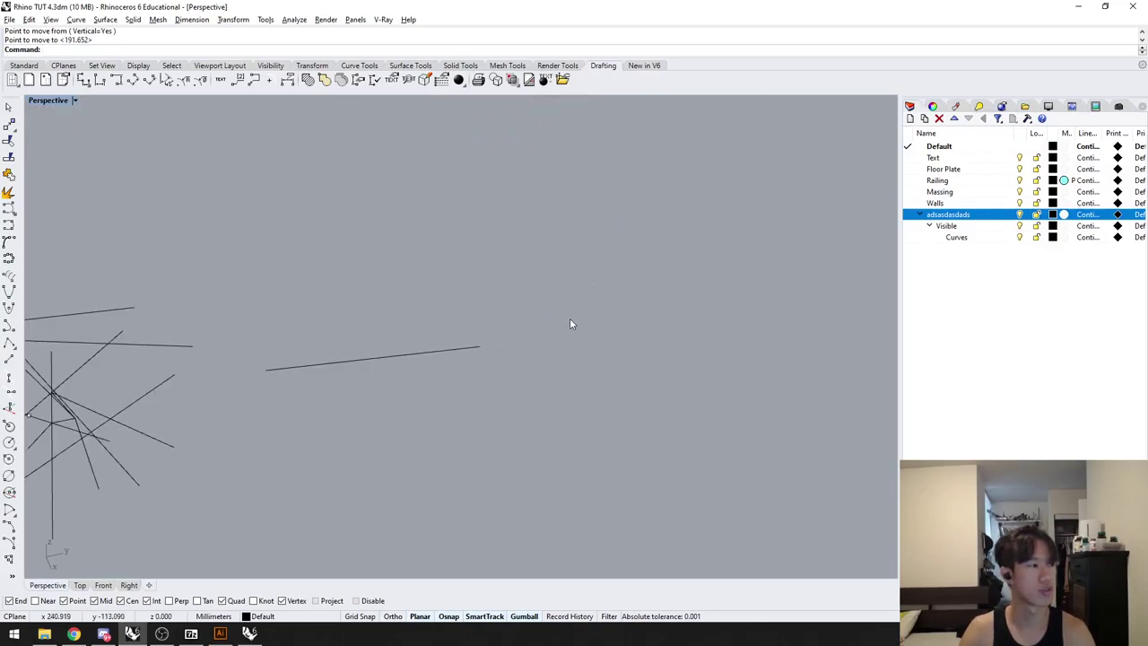
right_click_drag(488, 338, 520, 338, "shift")
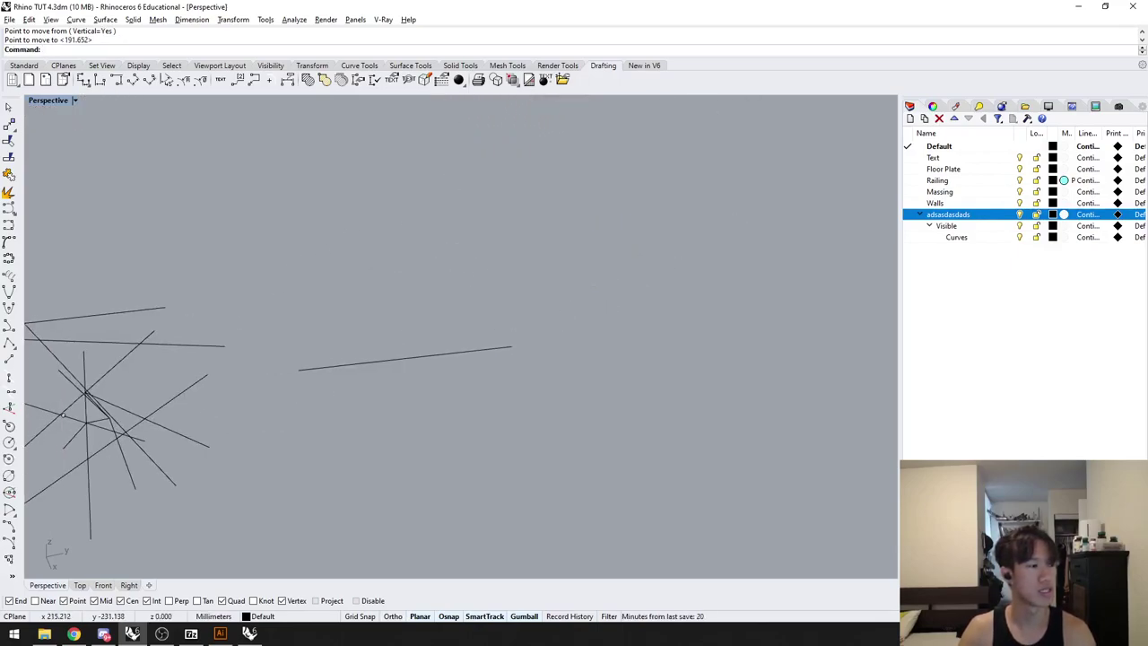
scroll(342, 325, "down", 6)
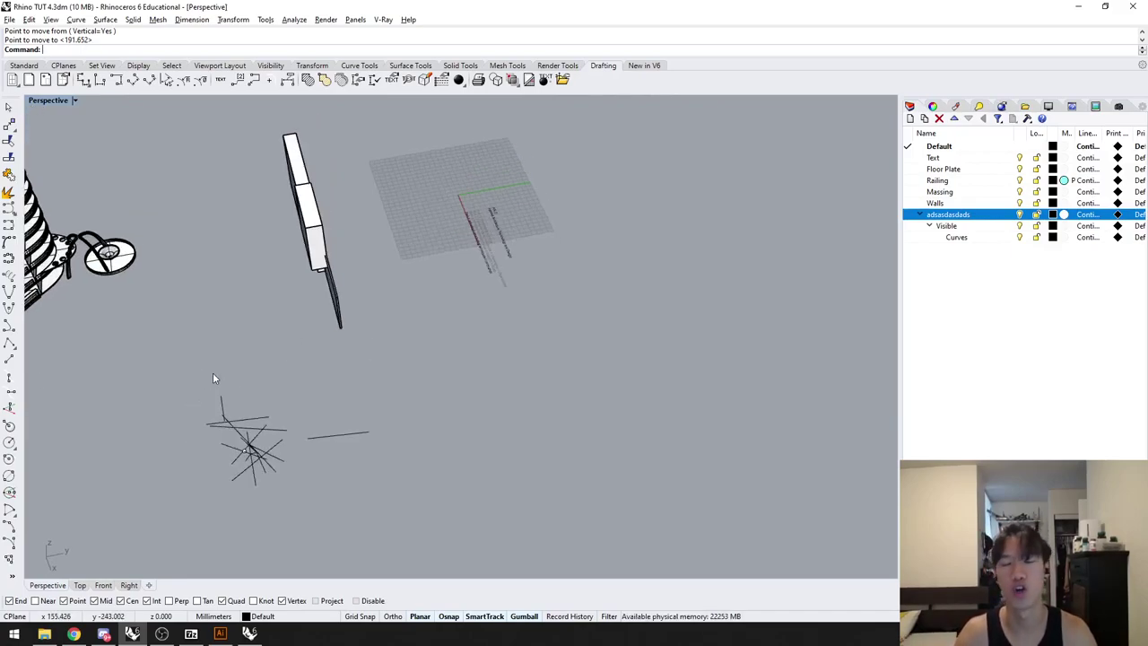
right_click_drag(251, 375, 279, 374, "shift")
type("Options")
key("Return")
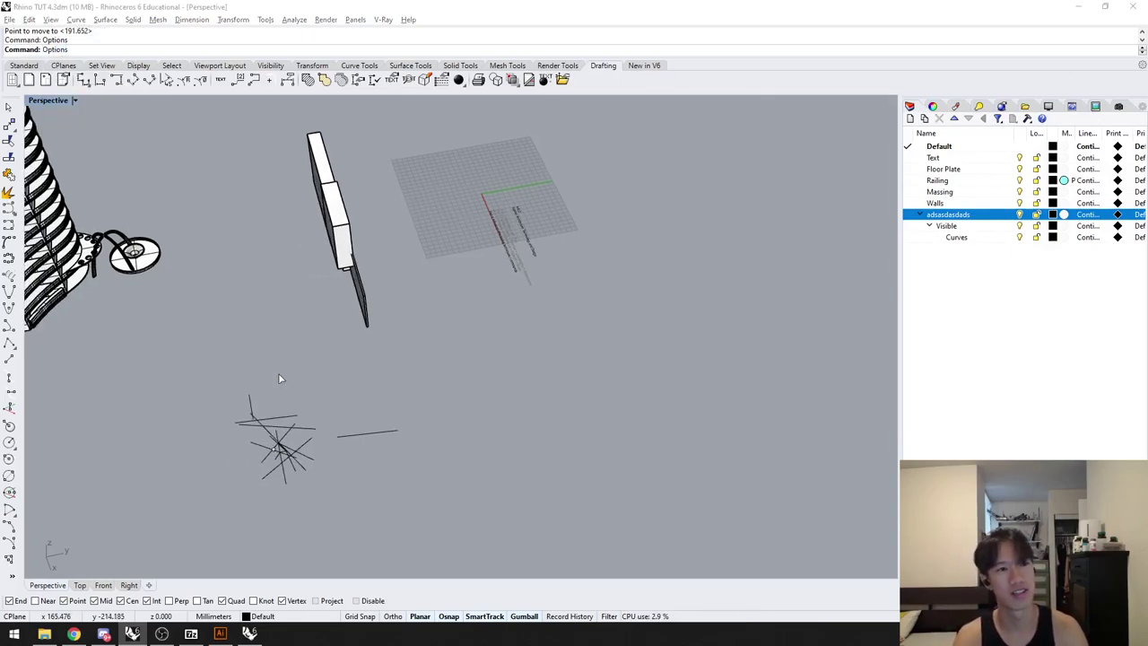
left_click_drag(743, 250, 737, 156)
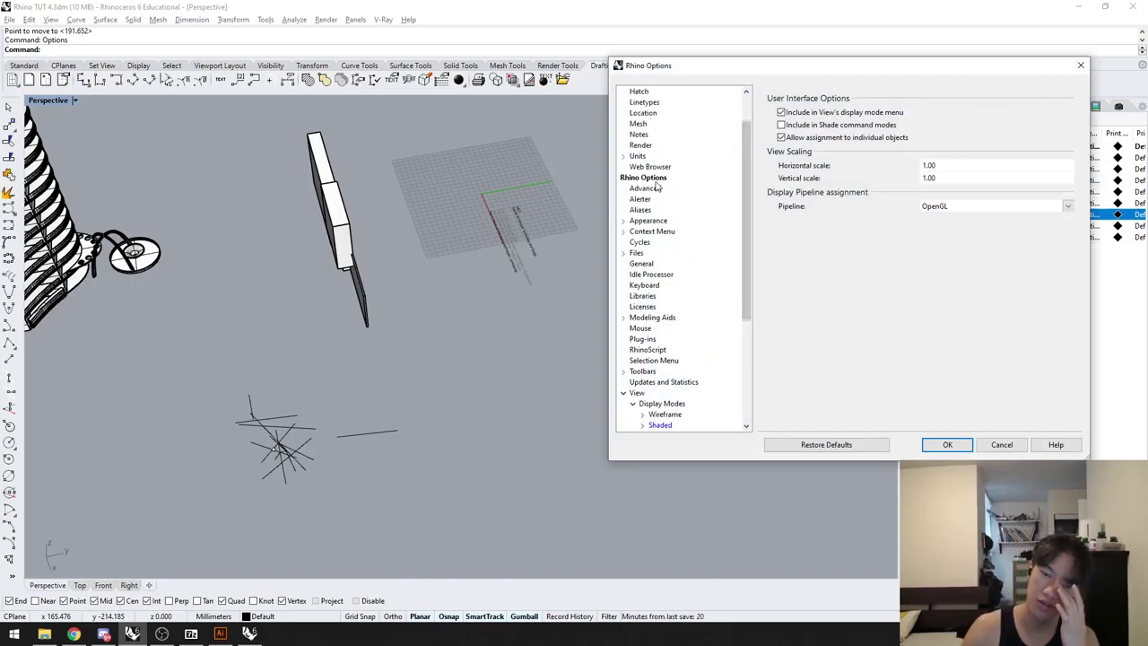
left_click(640, 210)
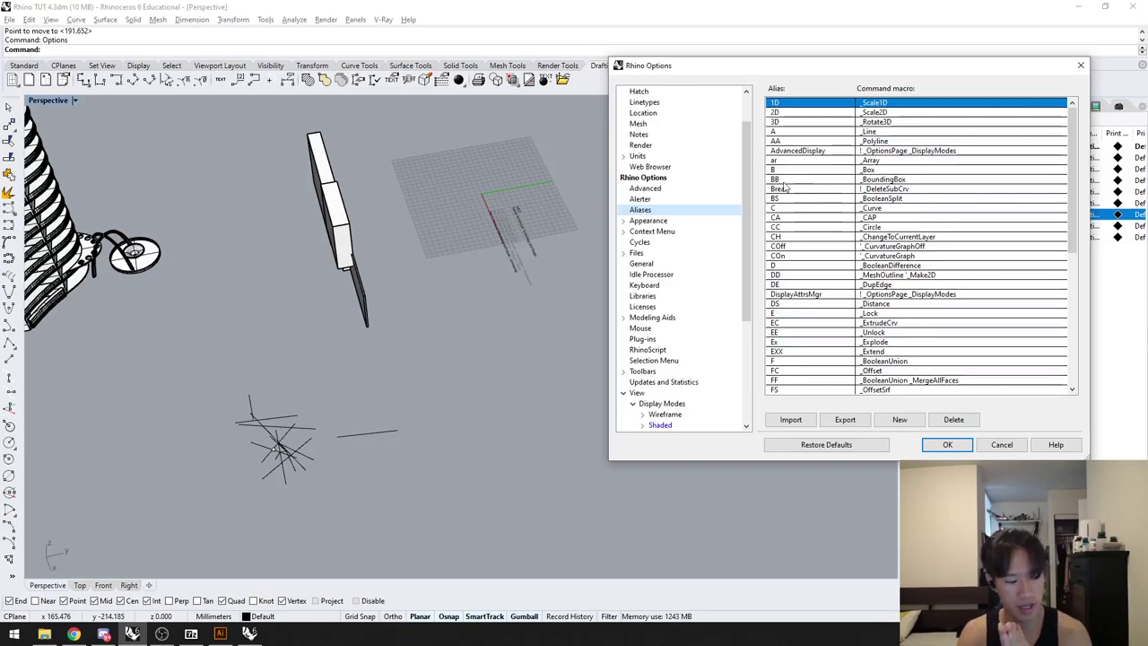
key("Escape")
Step: Draw an ortho-constrained line in the empty area between the thin panel and the title text, using the full Line command name
right_click_drag(592, 337, 427, 313)
scroll(427, 313, "up", 5)
scroll(441, 375, "down", 4)
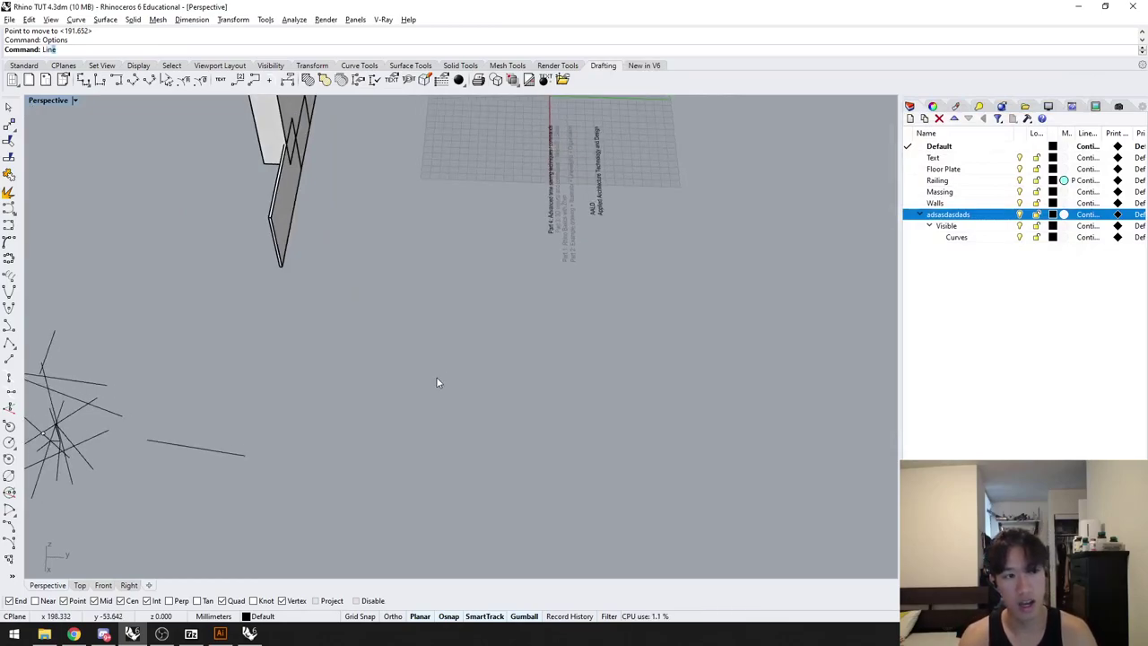
key("Return")
left_click(418, 340)
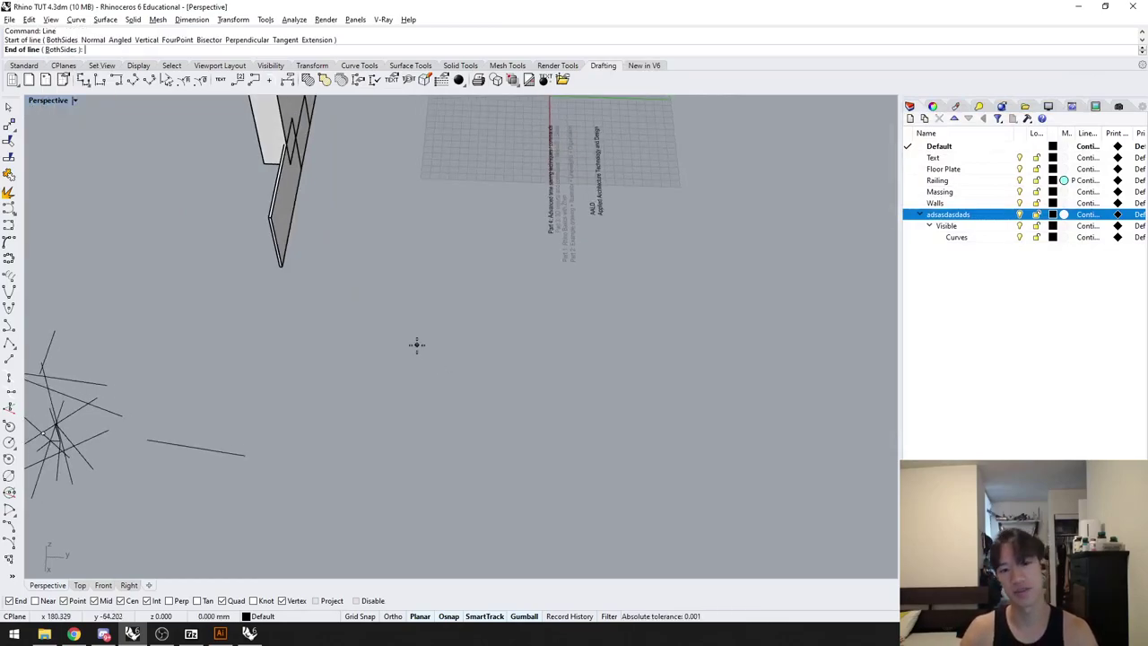
scroll(469, 373, "up", 3)
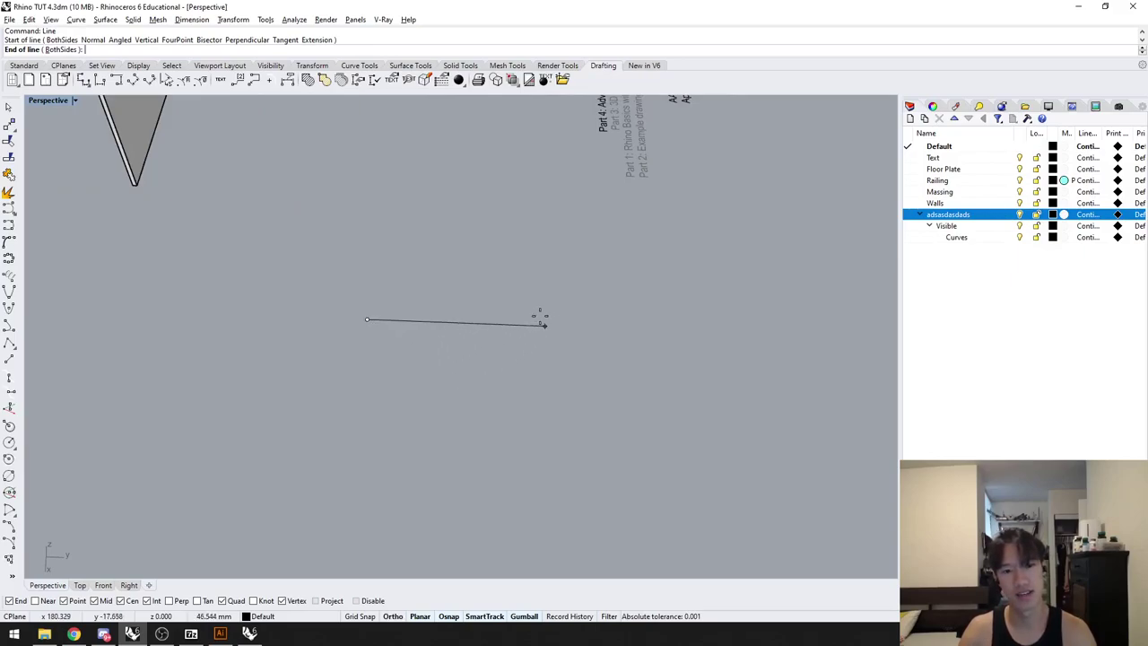
left_click(577, 324)
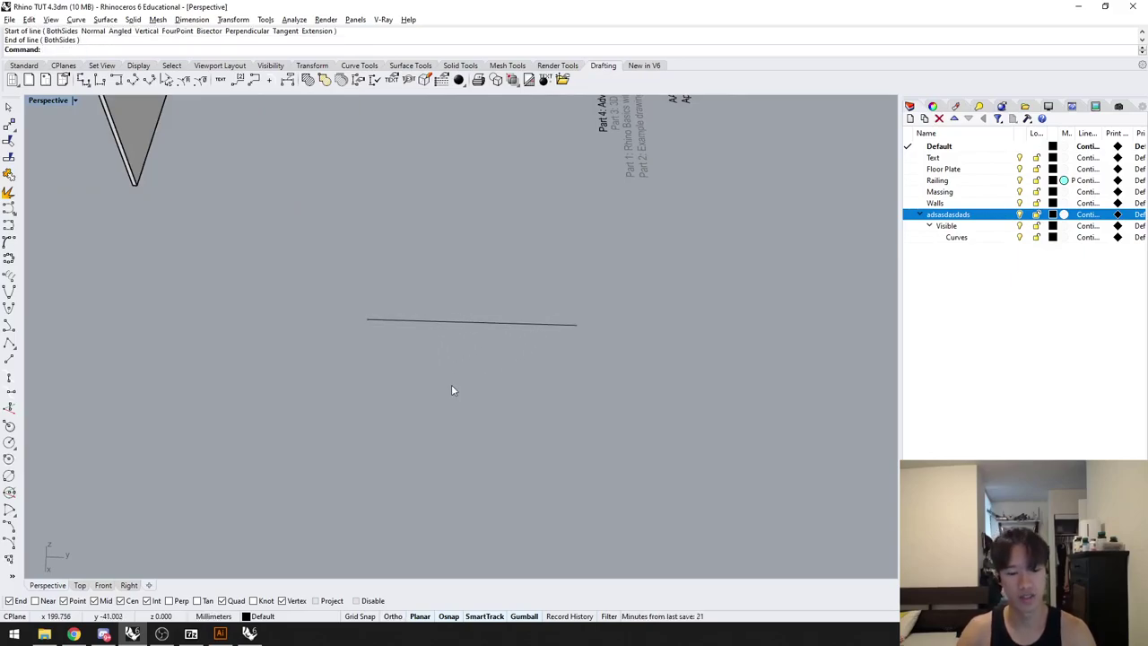
Step: Draw a longer slanted line below the first one, starting Line through its alias A
key("Return")
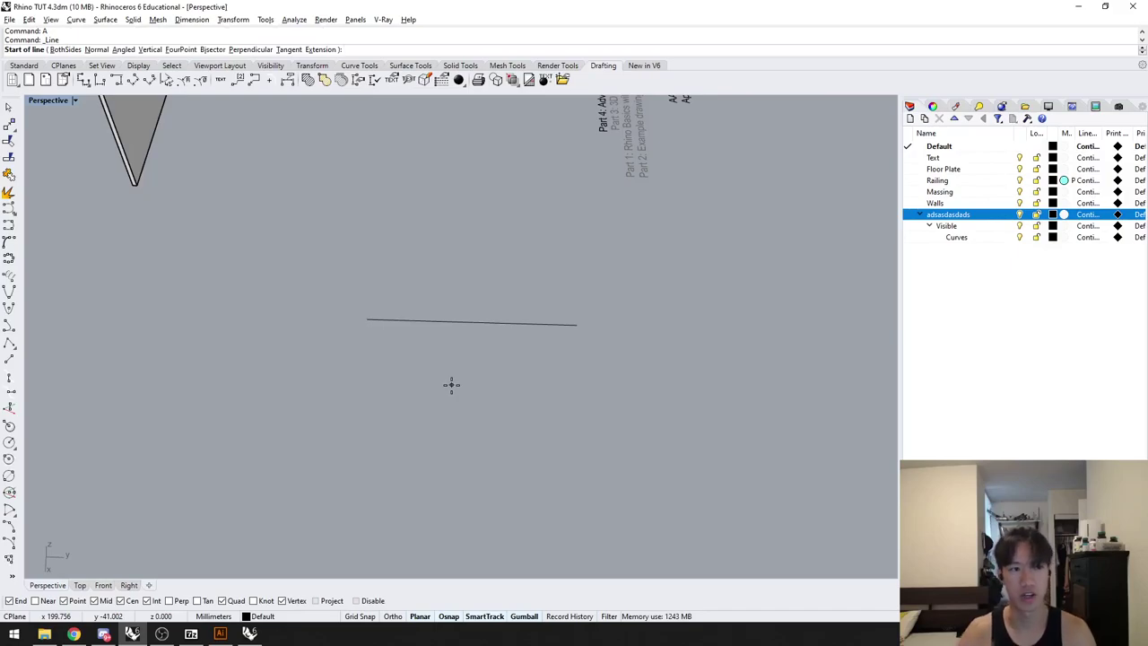
left_click(283, 389)
left_click(648, 452)
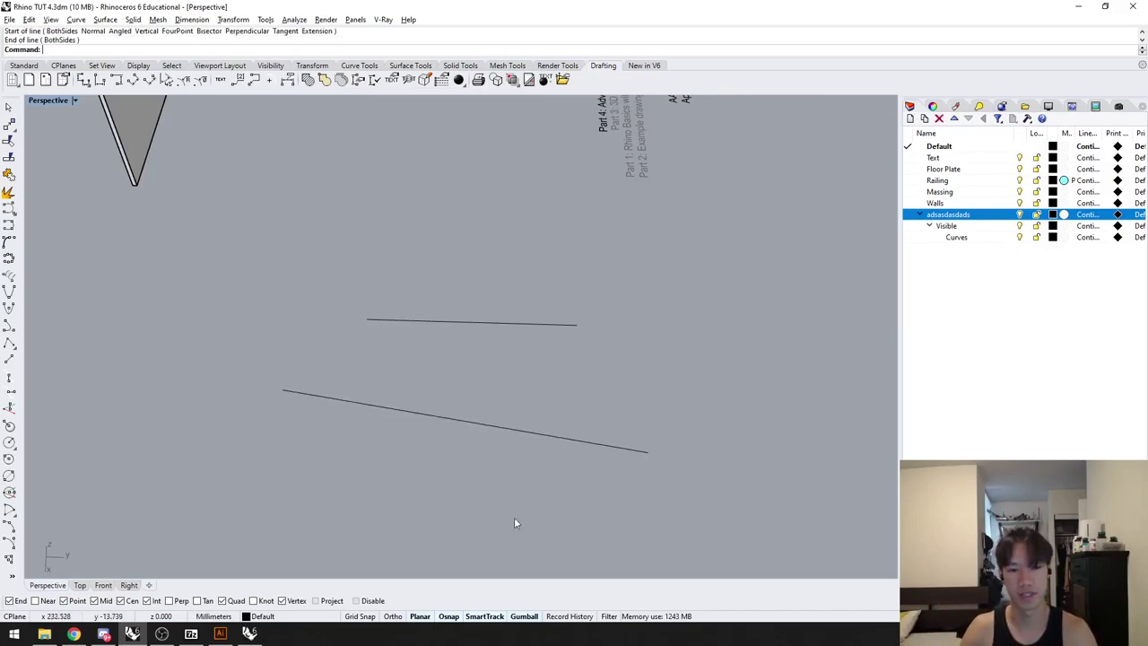
Step: Draw a third, nearly horizontal line below the slanted one with the Line alias, and leave the command
right_click_drag(550, 517, 595, 495, "shift")
key("Return")
left_click(394, 475)
left_click(637, 472)
key("Return")
key("Escape")
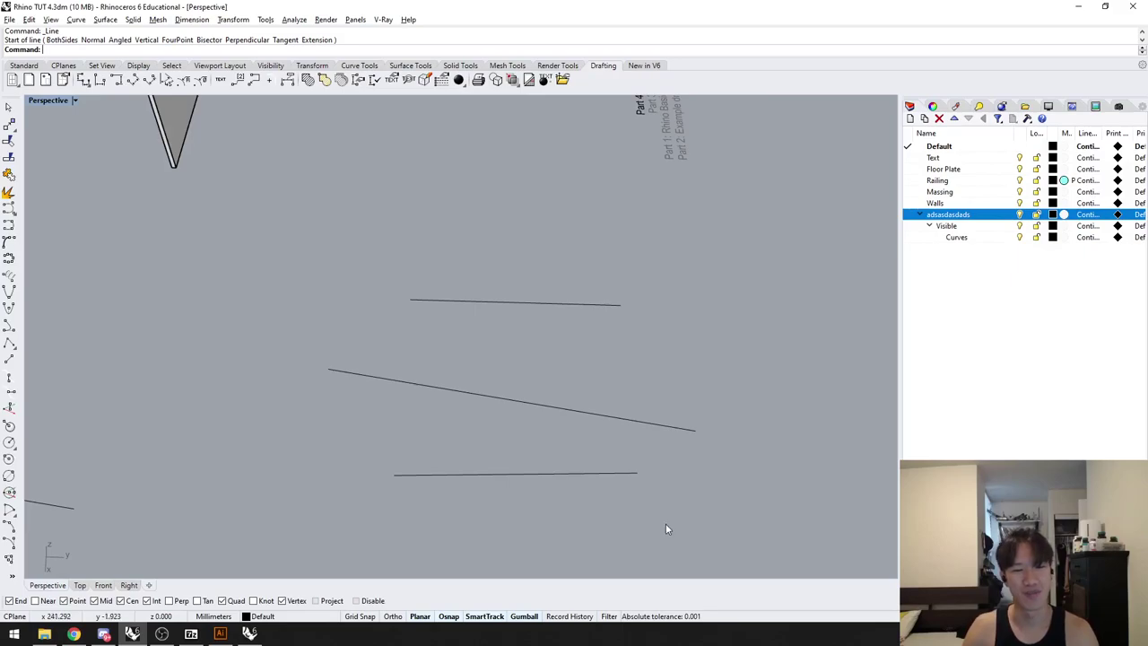
Step: Draw a fourth, nearly horizontal line below the other three and a steep diagonal line beside them
right_click_drag(666, 529, 636, 495, "shift")
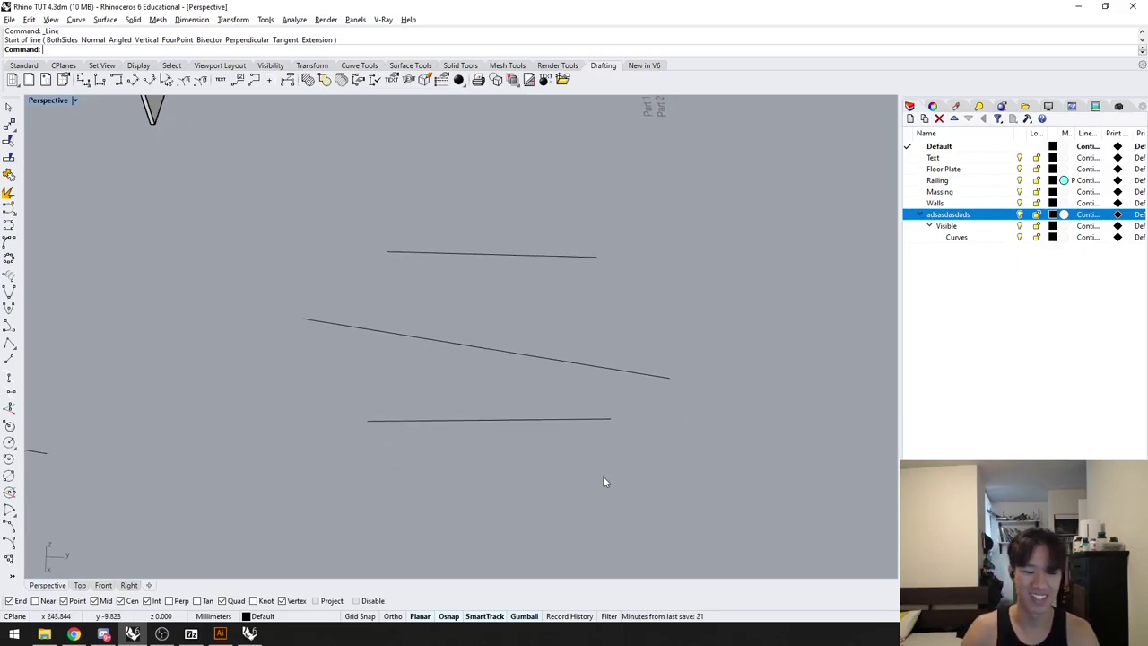
left_click(380, 501)
left_click(658, 489)
right_click_drag(689, 489, 668, 451, "shift")
type("l")
key("Return")
left_click(719, 429)
left_click(820, 223)
Step: Draw an open four-point polyline in the empty area beside the lines using the Polyline command
right_click_drag(851, 325, 699, 309, "shift")
type("pl")
key("Return")
left_click(618, 223)
left_click(755, 384)
left_click(667, 477)
left_click(567, 448)
key("Return")
Step: Scale up the polyline and the steep diagonal line together about a picked base point
right_click_drag(424, 484, 490, 451, "shift")
type("sc")
key("Return")
left_click_drag(739, 495, 630, 334)
key("Return")
left_click(643, 416)
left_click(630, 414)
left_click(691, 378)
type("sc")
key("Return")
scroll(587, 391, "down", 10)
scroll(614, 395, "down", 2)
right_click_drag(625, 390, 620, 418, "shift")
right_click_drag(495, 300, 440, 299)
scroll(461, 279, "up", 7)
right_click_drag(763, 440, 679, 363, "shift")
scroll(679, 363, "down", 2)
left_click(492, 328)
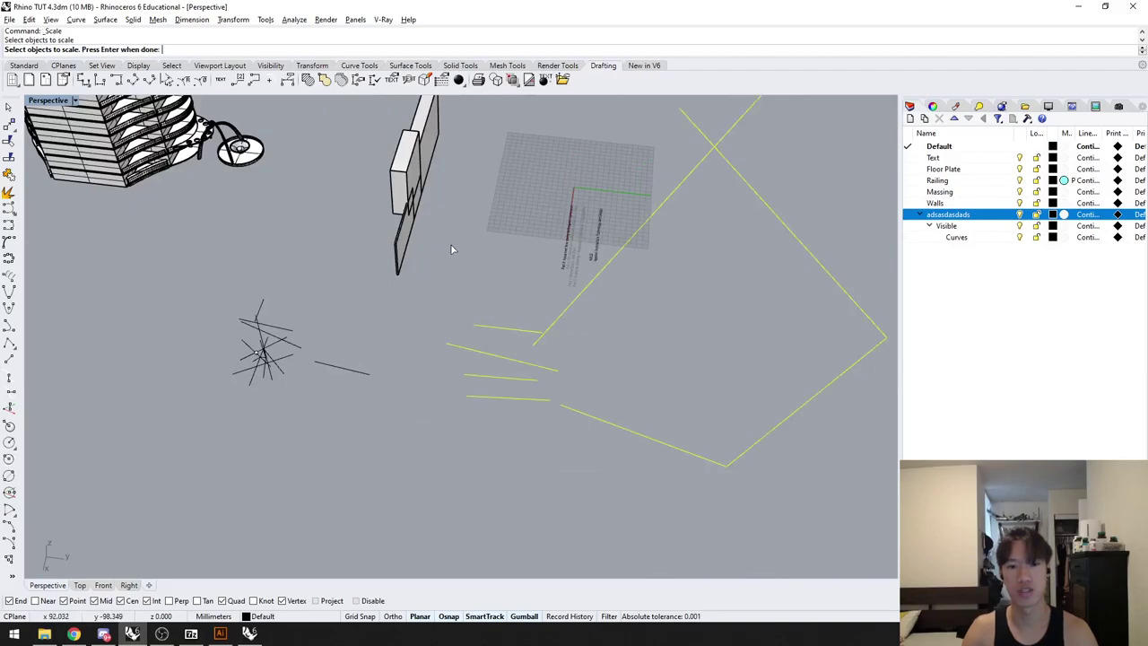
scroll(466, 269, "up", 2)
key("Escape")
Step: Delete the practice lines and the scaled polyline from the empty area
left_click_drag(577, 447, 509, 338)
key("Delete")
Step: Zoom to the adjoining wall blocks with the ZS alias and clear the selection
right_click_drag(456, 230, 468, 287, "shift")
left_click_drag(464, 288, 404, 215)
type("zs")
left_click(549, 292)
right_click_drag(587, 354, 512, 327)
scroll(475, 409, "up", 4)
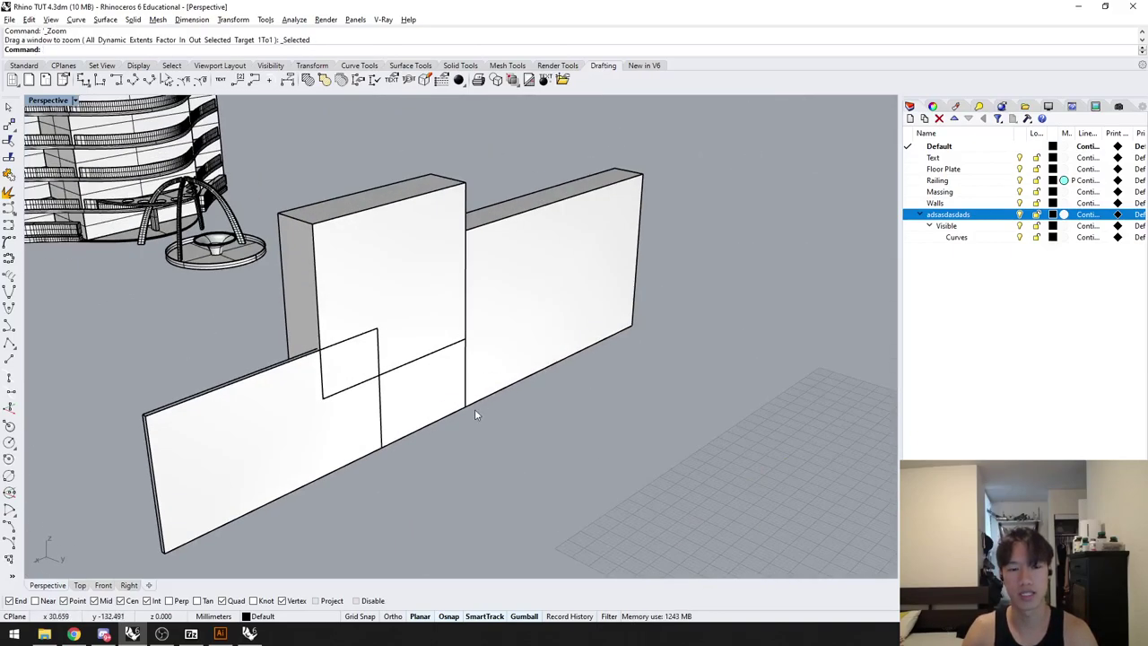
Step: Combine the four adjoining wall blocks into one solid with BooleanUnion
scroll(503, 455, "down", 3)
left_click_drag(512, 461, 371, 328)
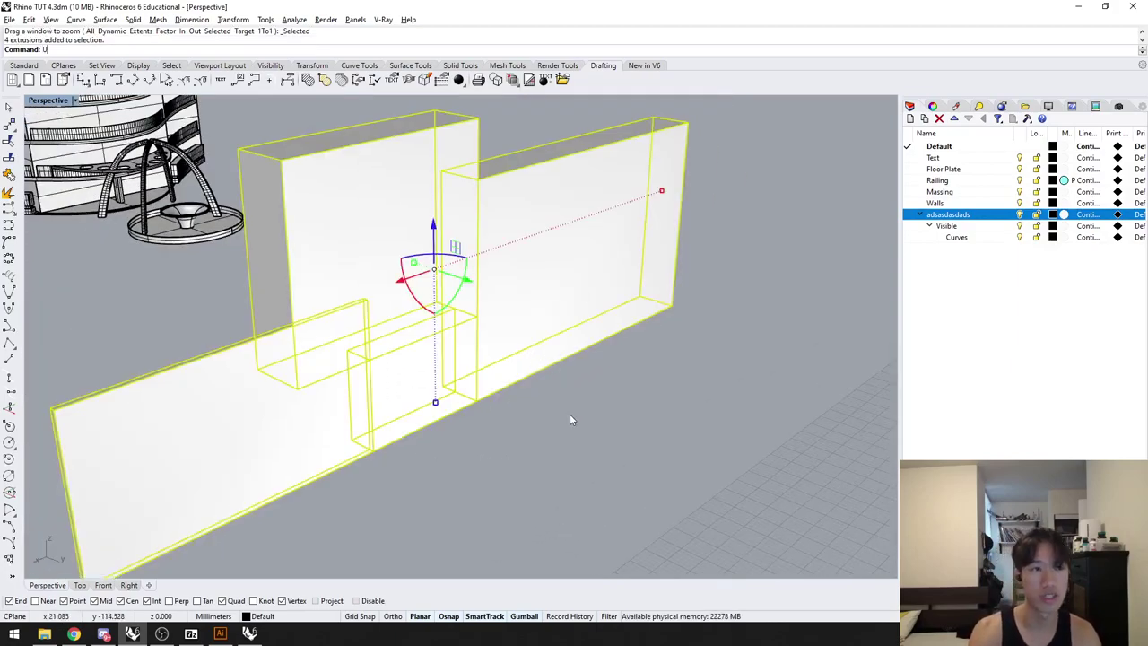
type("nion")
key("Return")
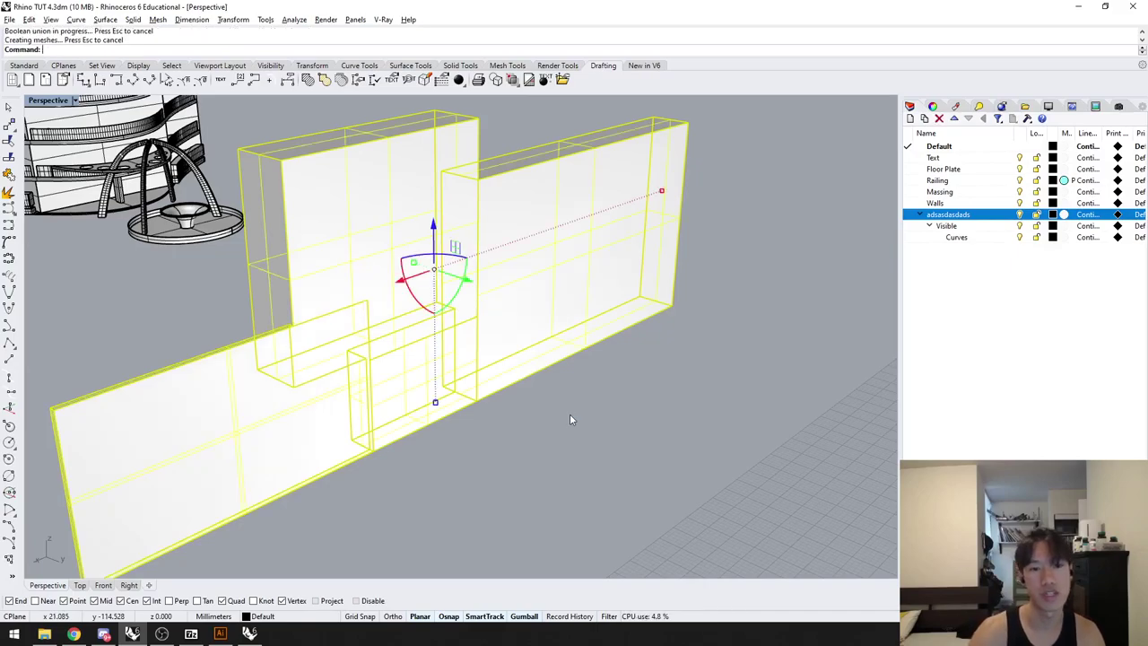
scroll(305, 322, "up", 2)
scroll(374, 290, "up", 2)
type("a")
key("Return")
left_click(365, 290)
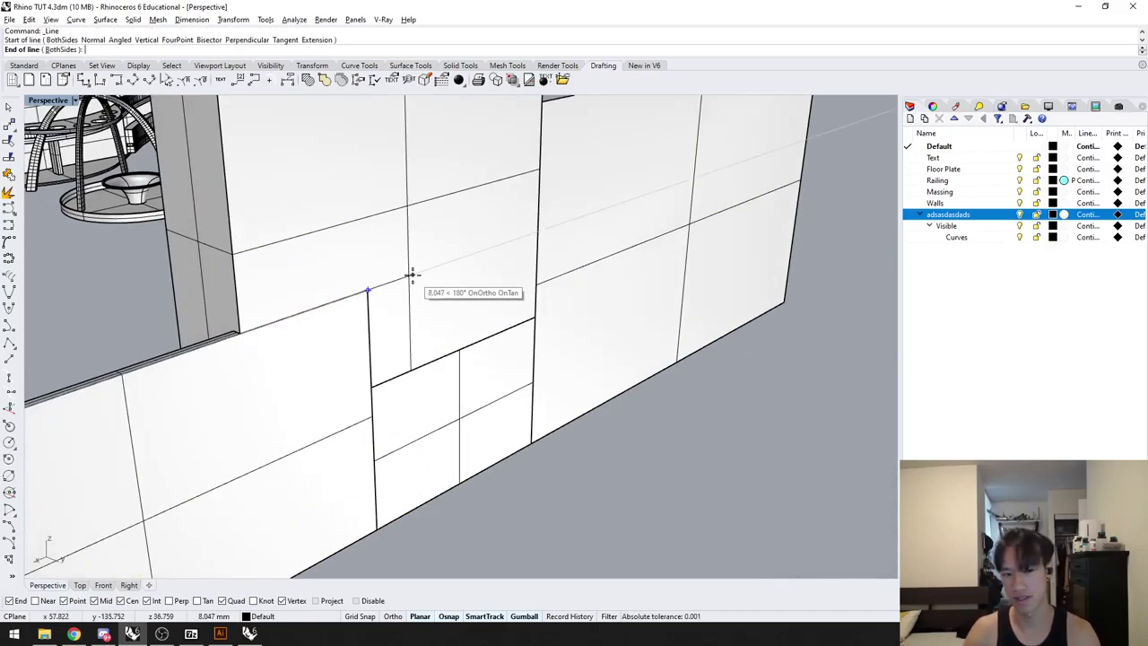
key("Escape")
key("Return")
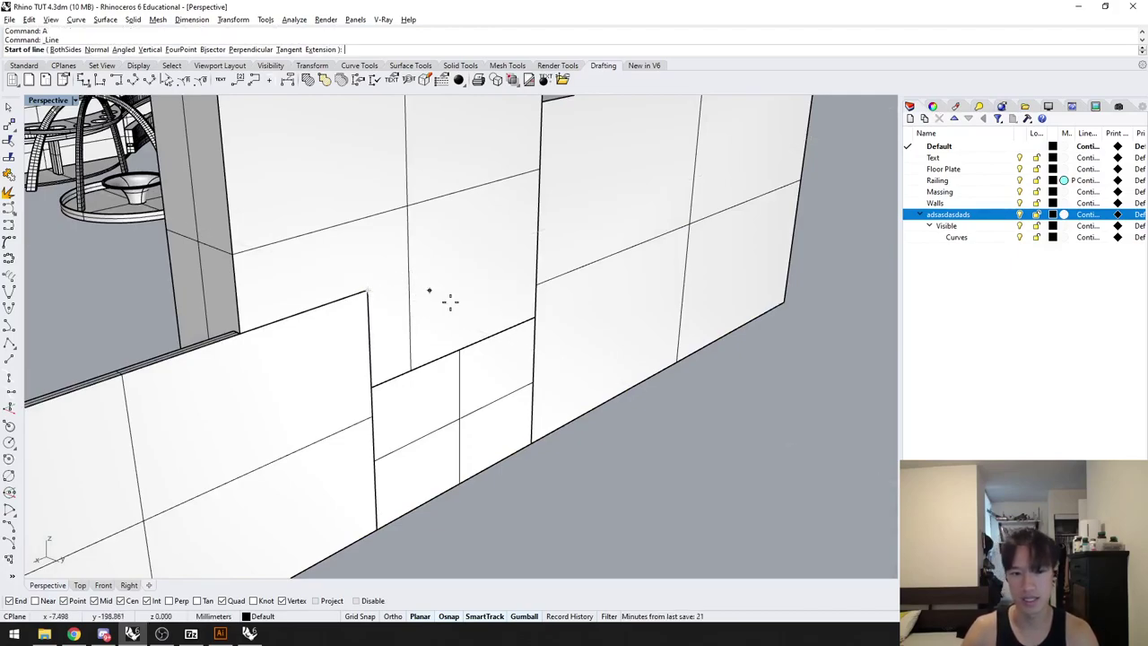
key("Escape")
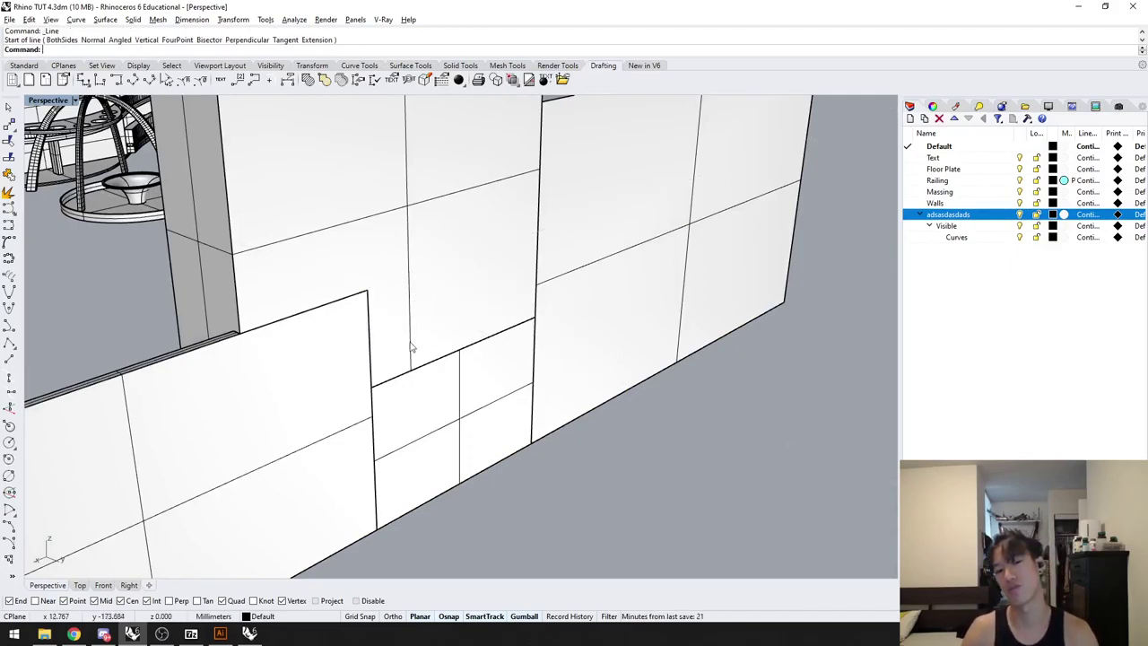
Step: Merge the coplanar faces of the combined wall solid with MergeAllFaces
left_click(441, 307)
type("mergeAllFaces")
key("Return")
key("Escape")
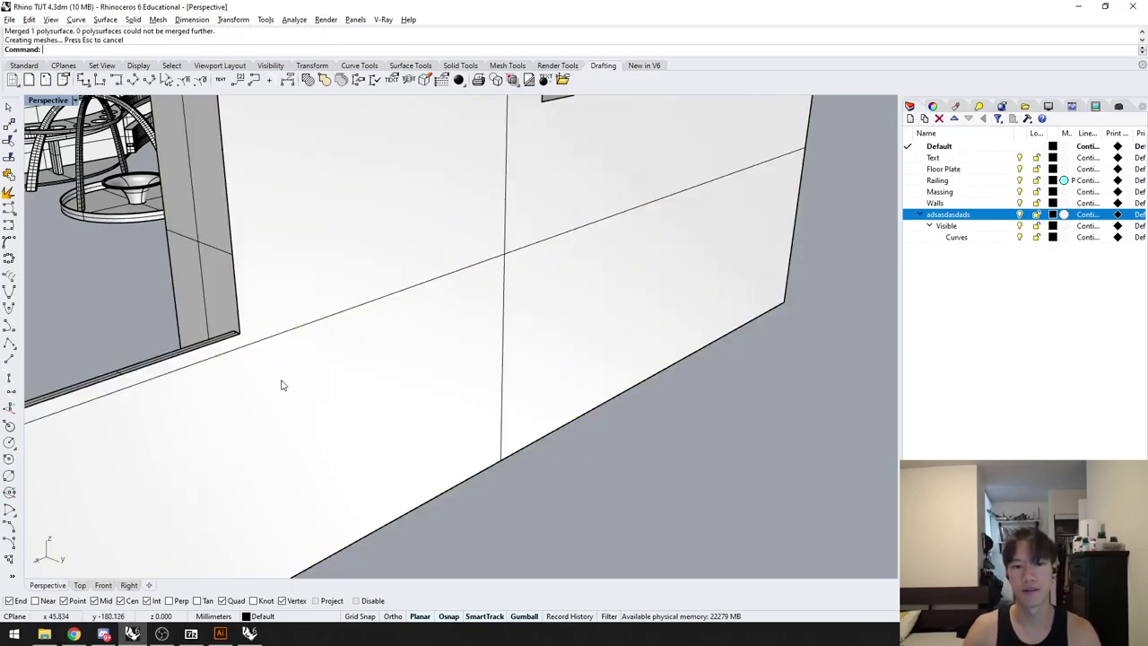
Step: Undo the face merge and the Boolean union of the wall blocks
key("ctrl+z")
key("Escape")
Step: Union the four wall blocks and merge their coplanar faces in one go, using the alias that combines BooleanUnion and MergeAllFaces
scroll(619, 439, "down", 5)
left_click_drag(648, 456, 473, 277)
scroll(631, 425, "up", 2)
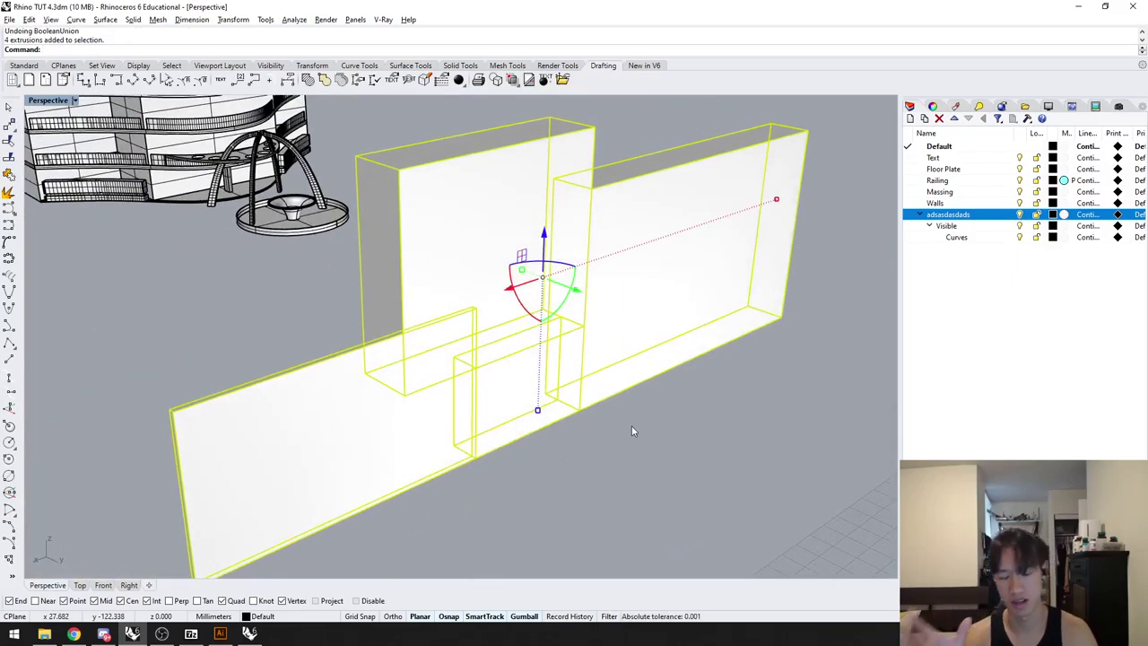
type("bu")
key("Return")
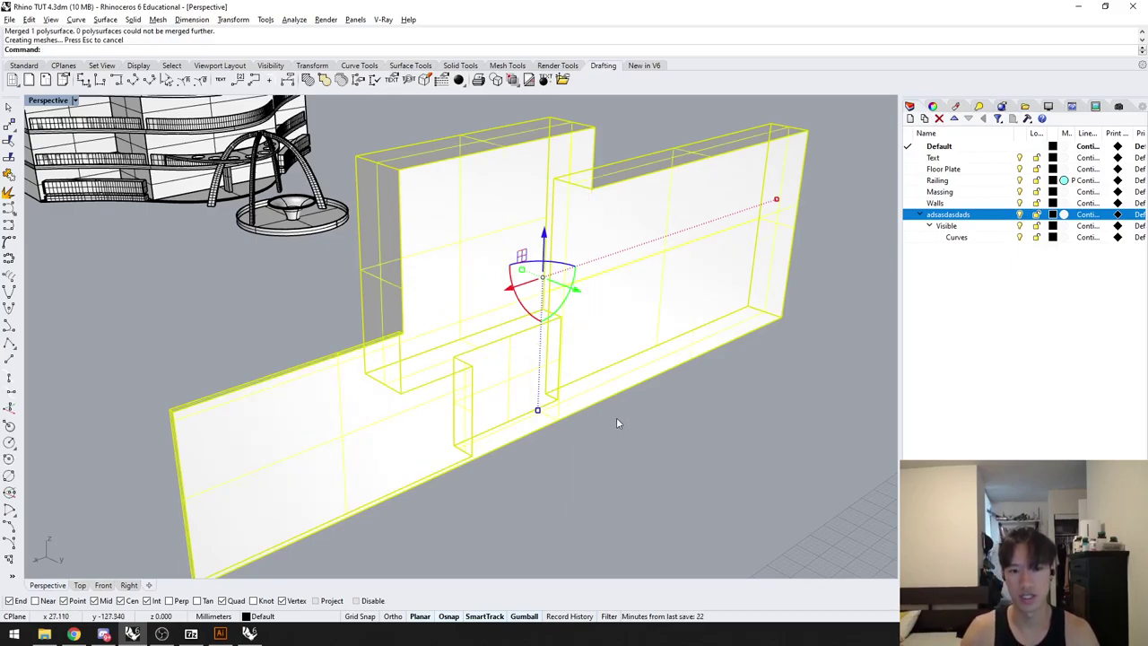
left_click(617, 422)
scroll(500, 397, "up", 4)
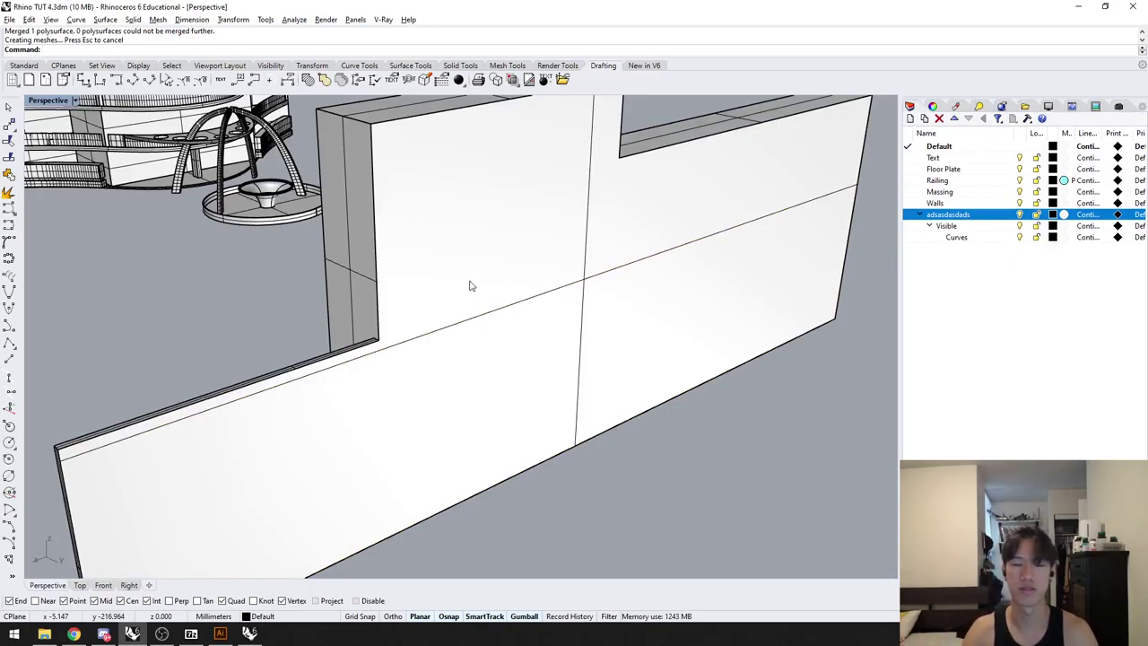
Step: Undo only the merging of the wall's coplanar faces
key("ctrl+z")
left_click(657, 499)
scroll(604, 443, "down", 2)
right_click_drag(656, 500, 627, 445, "shift")
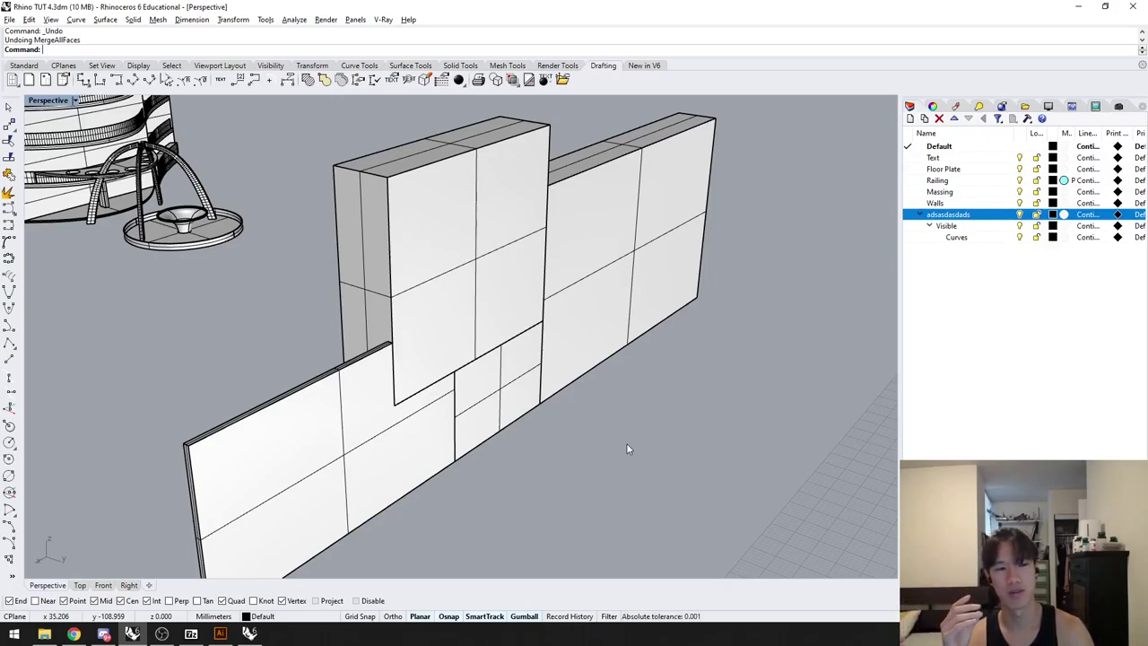
Step: Examine the alias and command macro entries for 1D in the Rhino options, and cancel the dialog
type("Options")
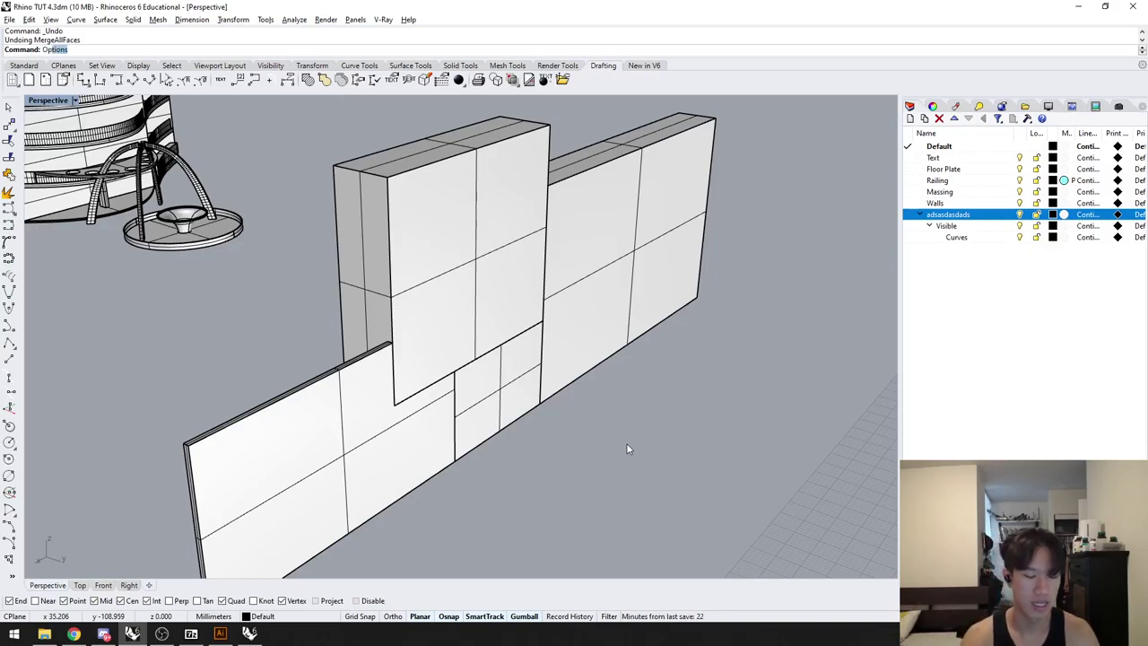
key("Return")
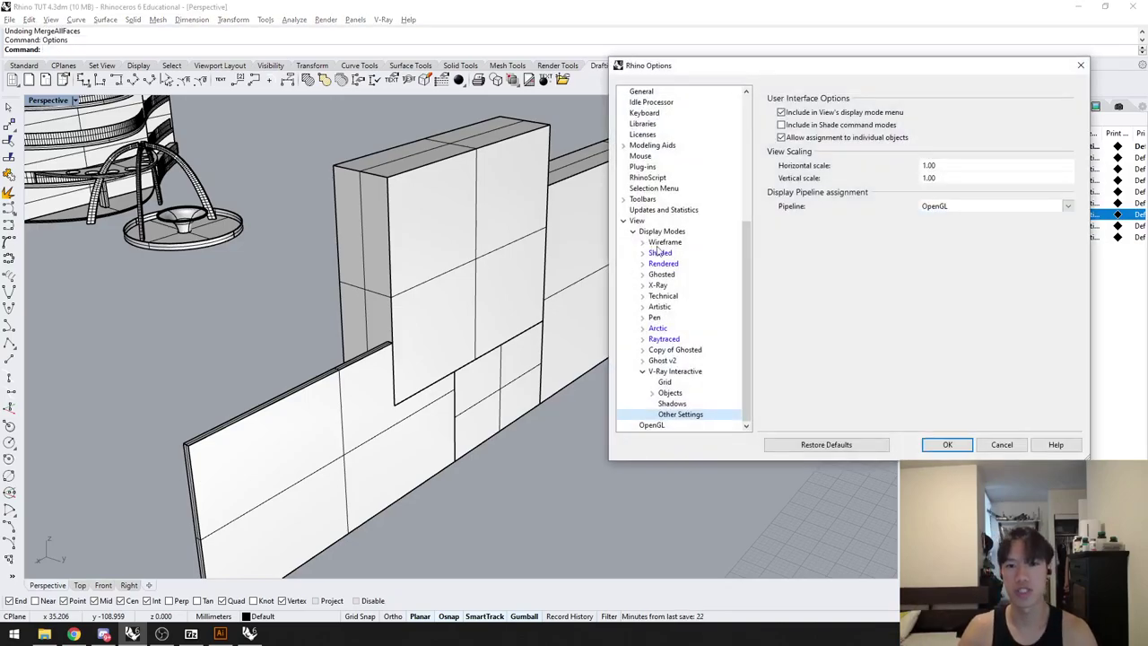
scroll(665, 210, "up", 5)
left_click(648, 233)
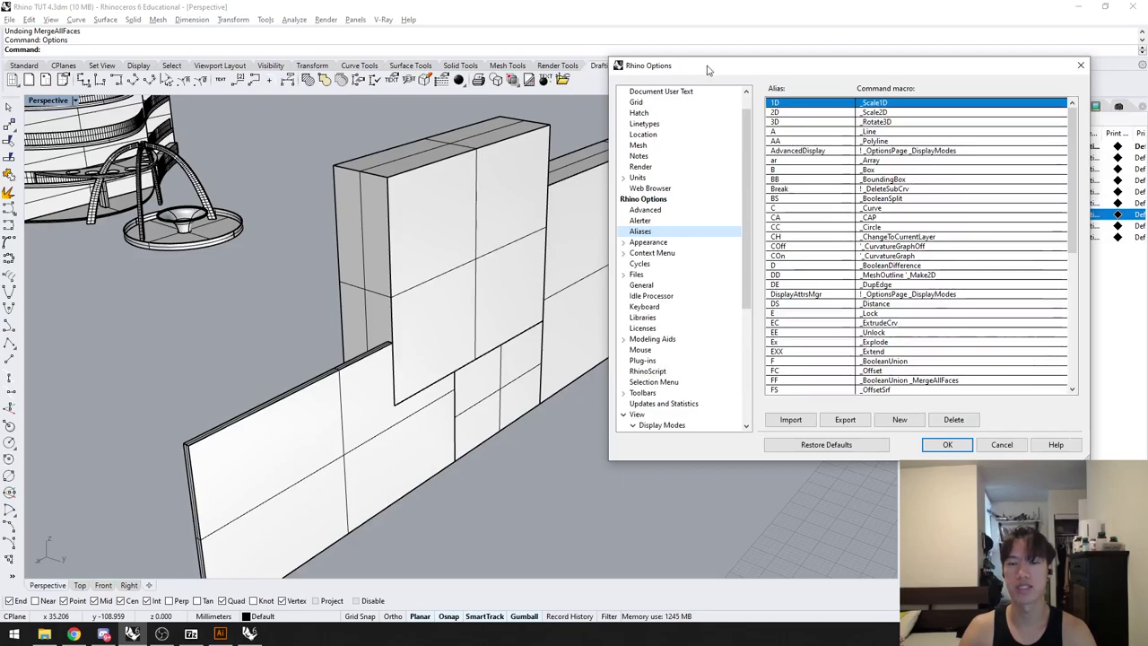
left_click_drag(712, 69, 478, 77)
left_click(563, 111)
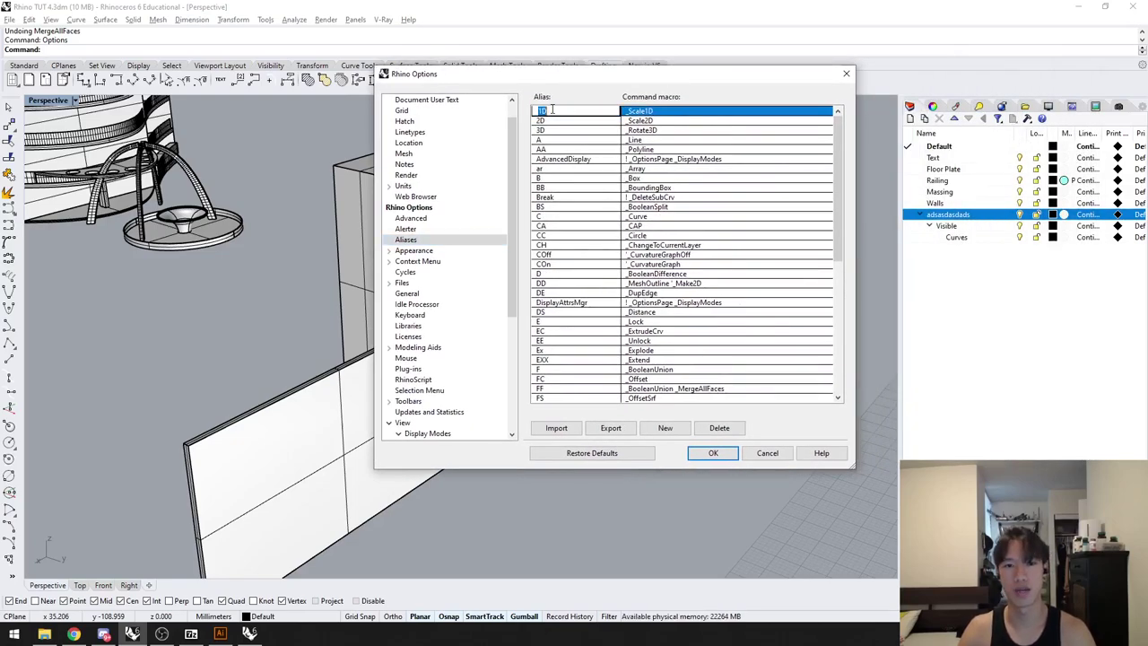
left_click(662, 110)
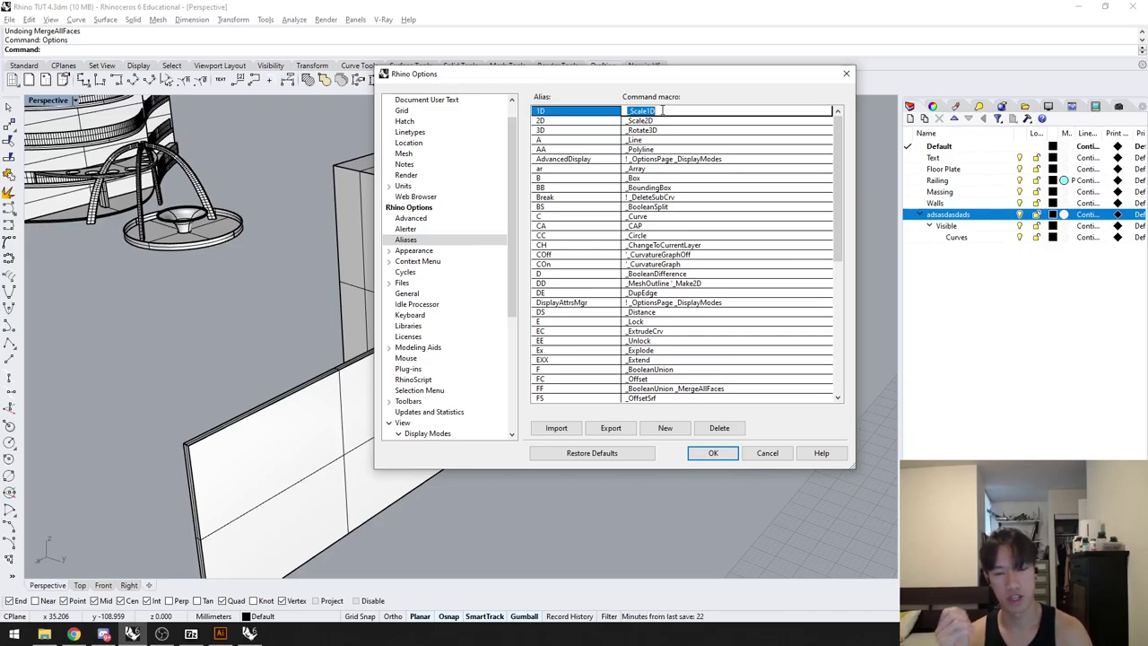
left_click(680, 112)
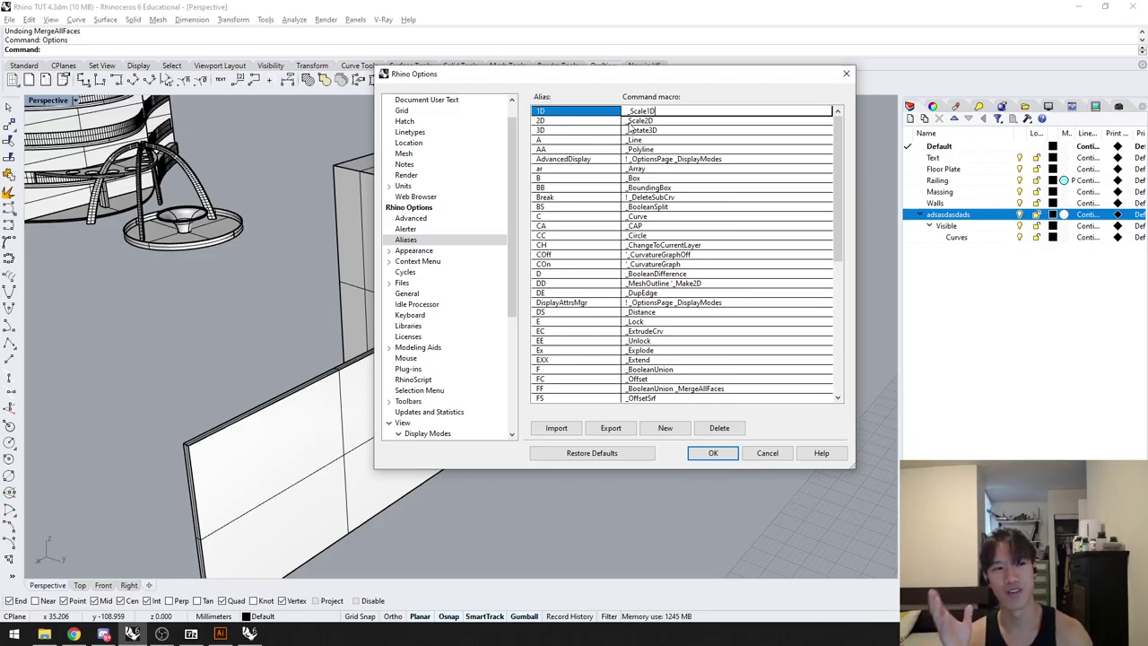
left_click(768, 452)
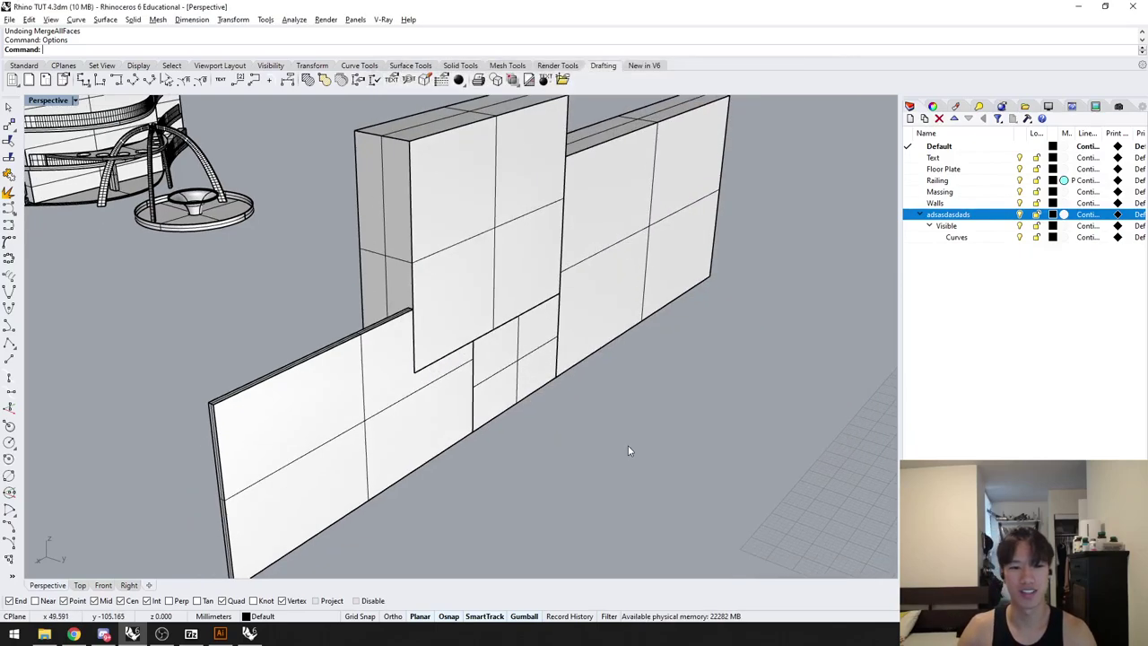
Step: Try to start the Circle command with the misspelled name Cercle and with its correct name, leaving it without drawing
type("Circle")
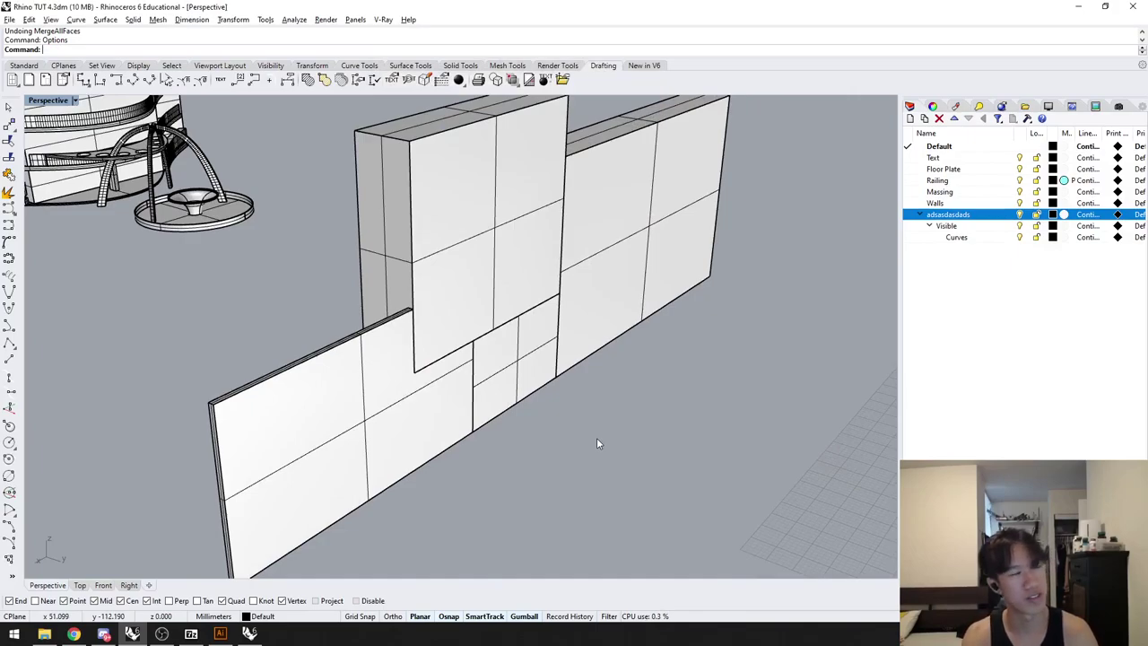
type("Cir")
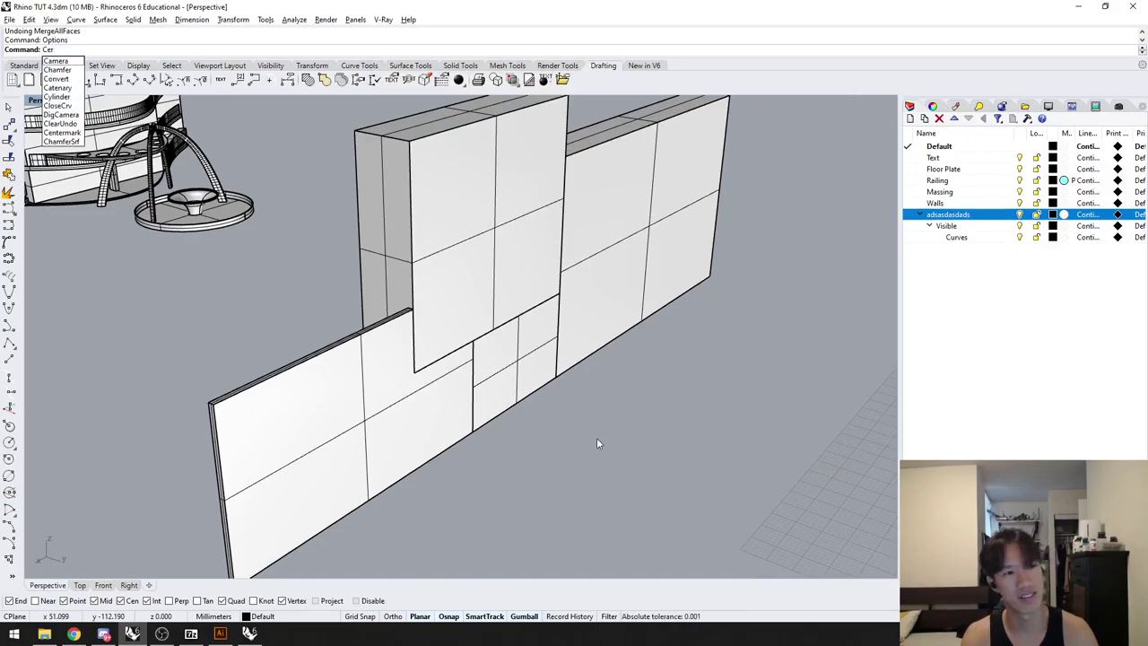
type("cle")
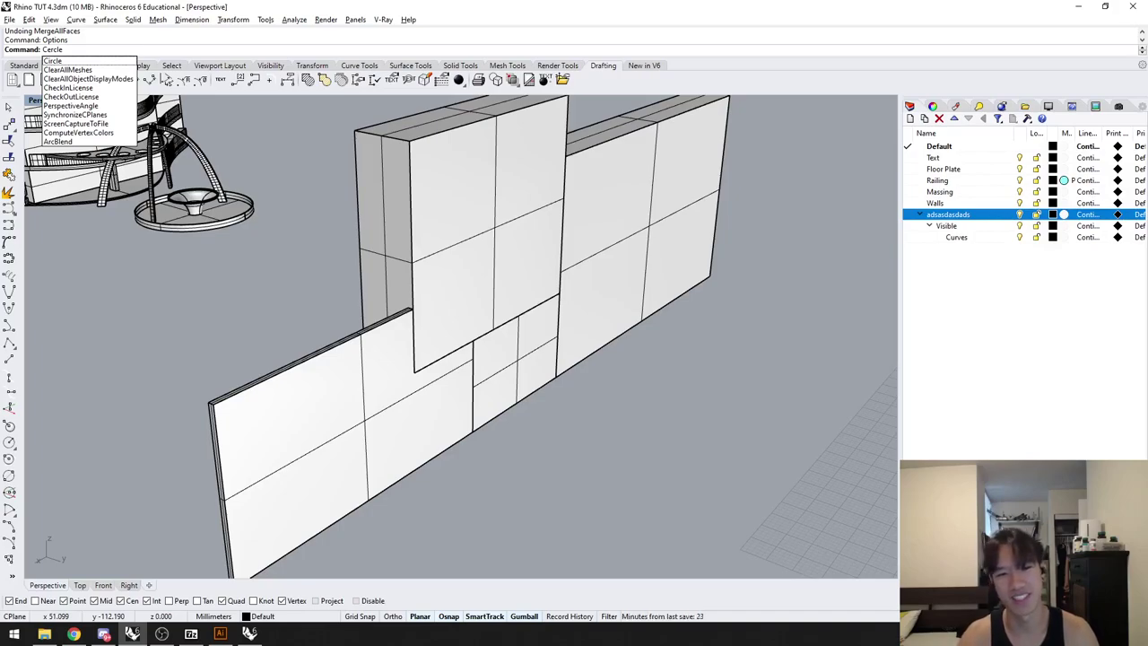
key("Return")
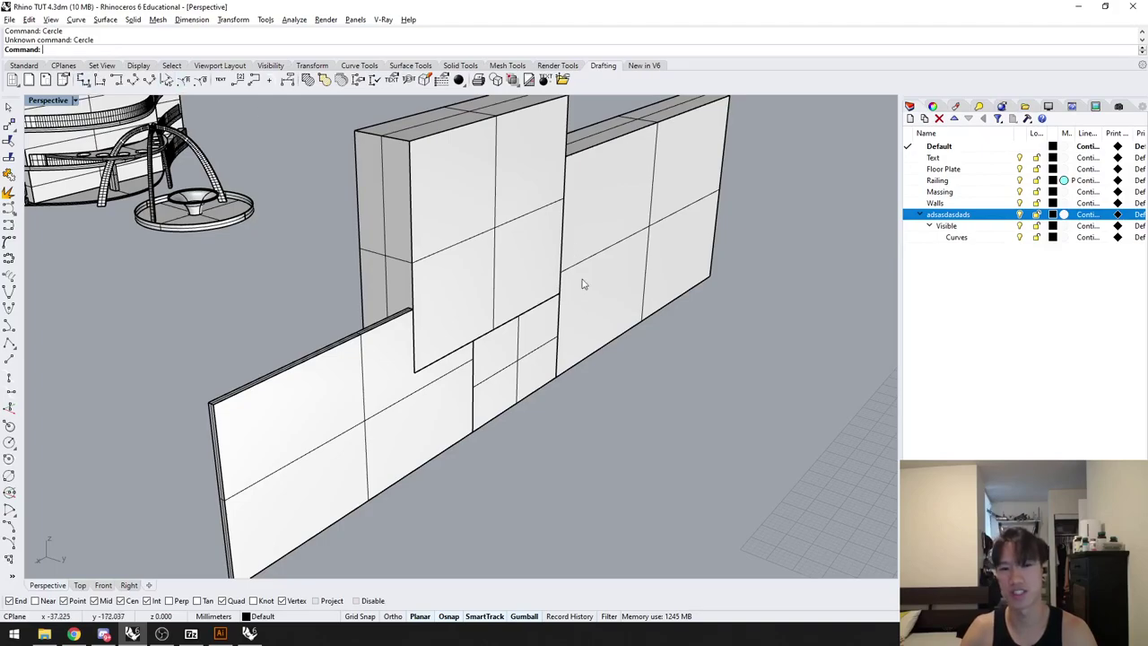
scroll(597, 396, "down", 2)
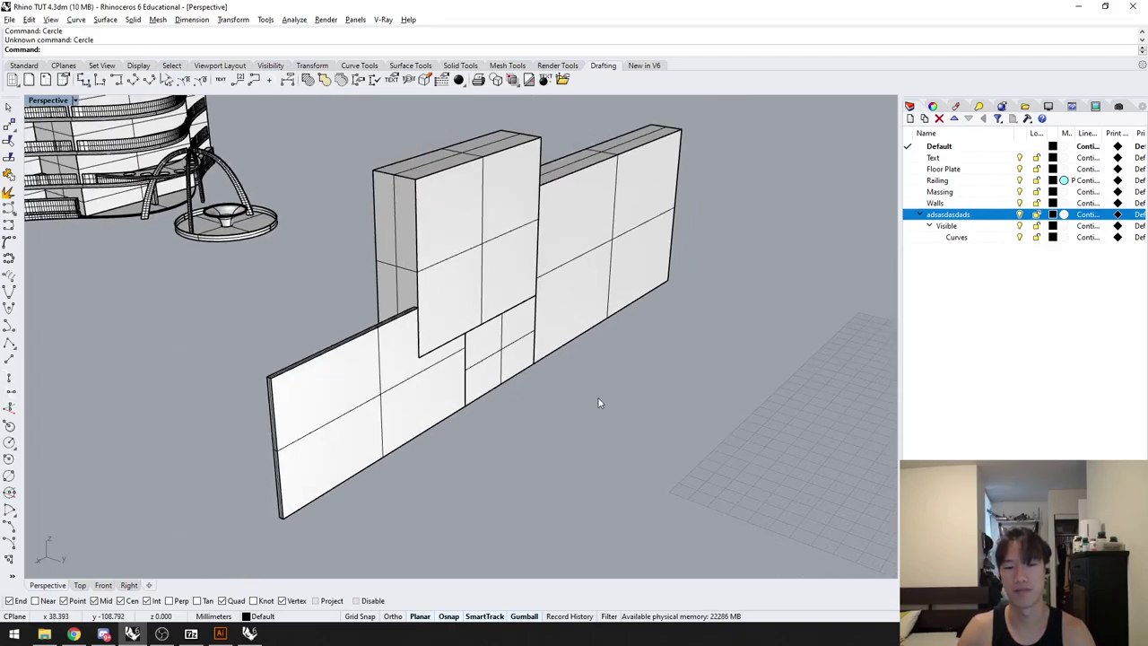
key("Return")
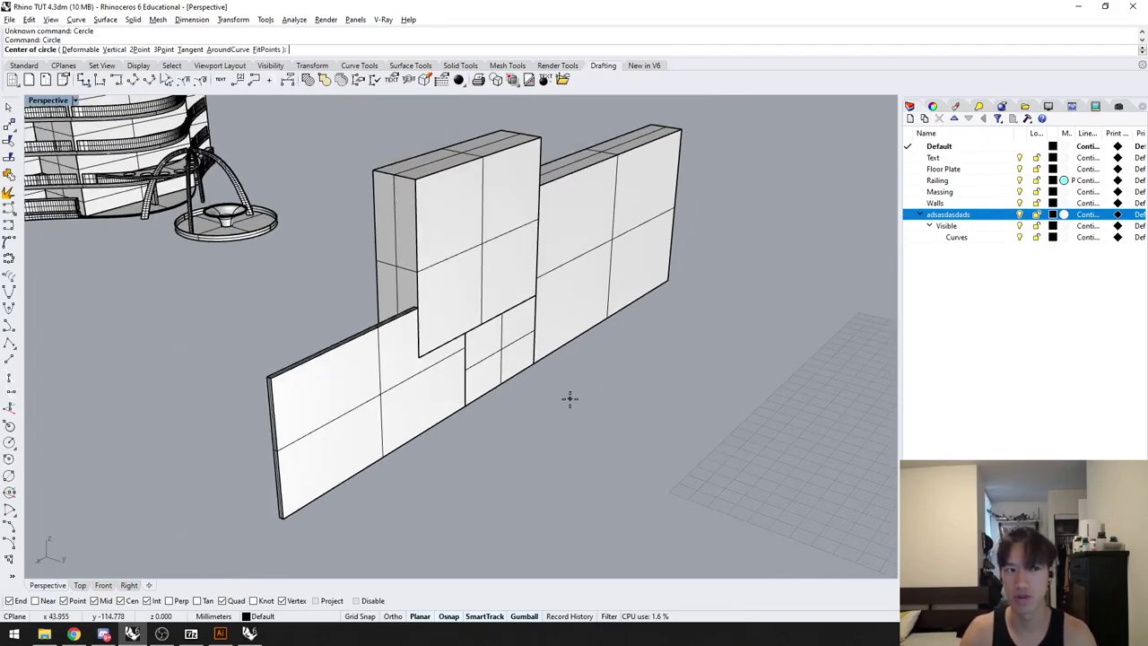
key("Escape")
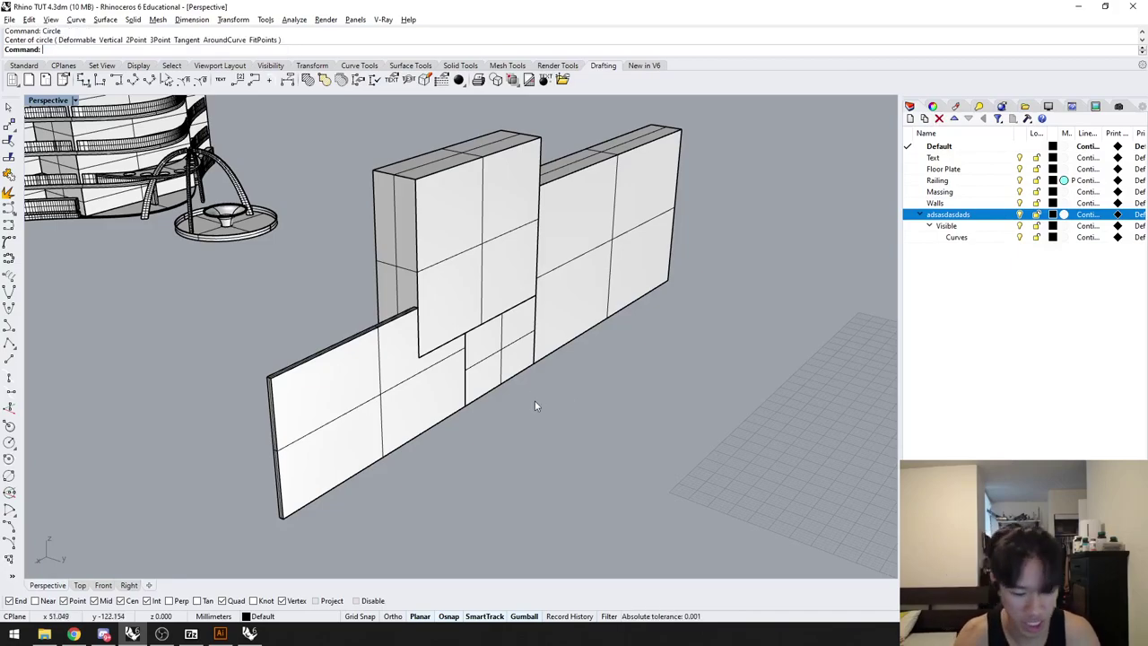
Step: Review the full alias list in the Rhino options down to ZSA, inspect the macro of alias M, and close the dialog
type("Options")
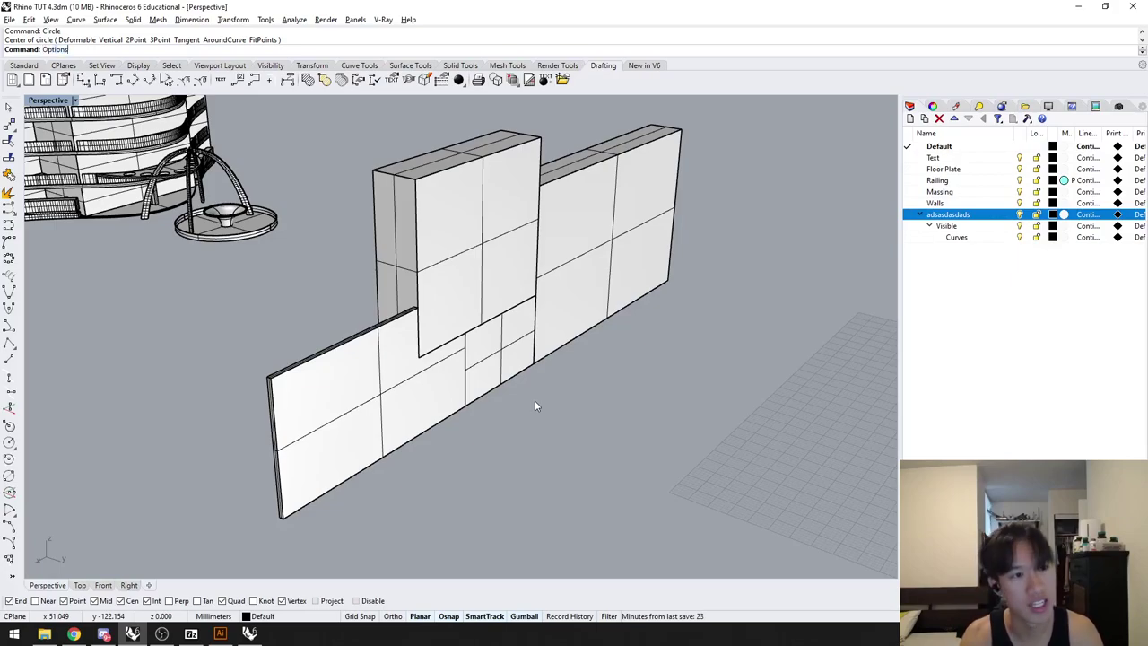
key("Return")
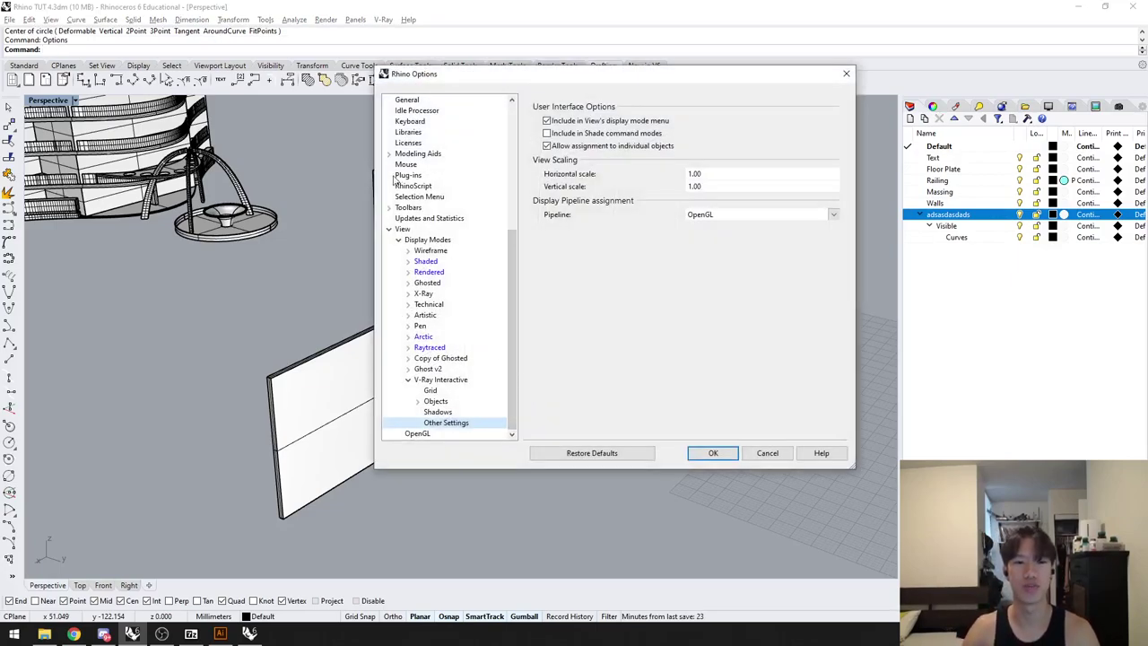
scroll(422, 192, "up", 2)
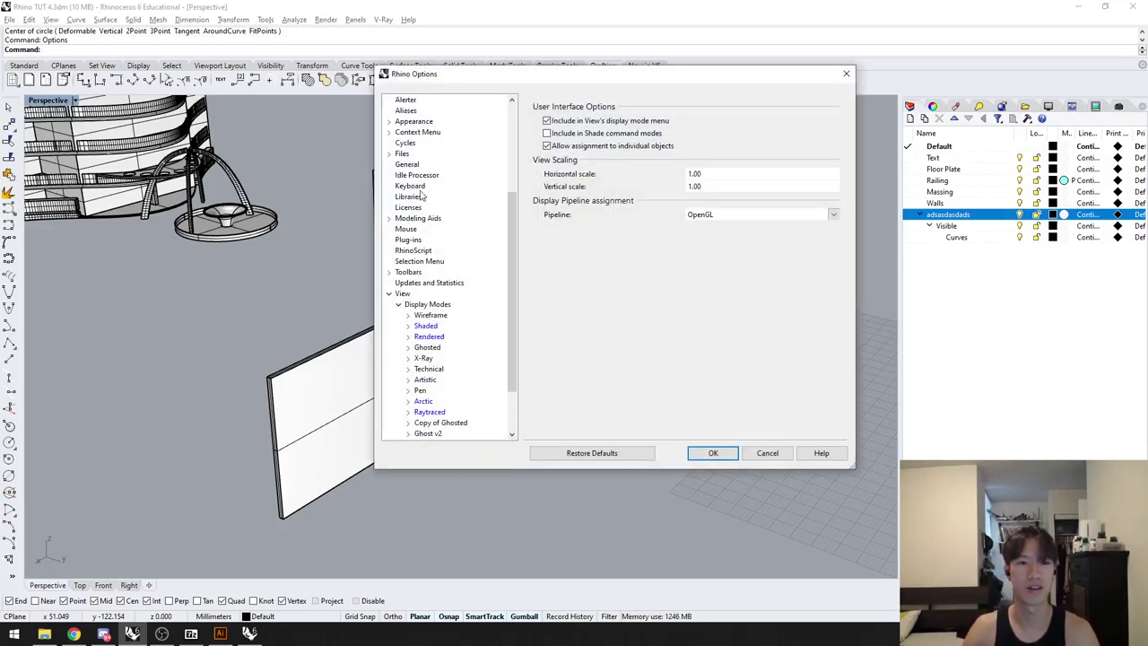
left_click(414, 111)
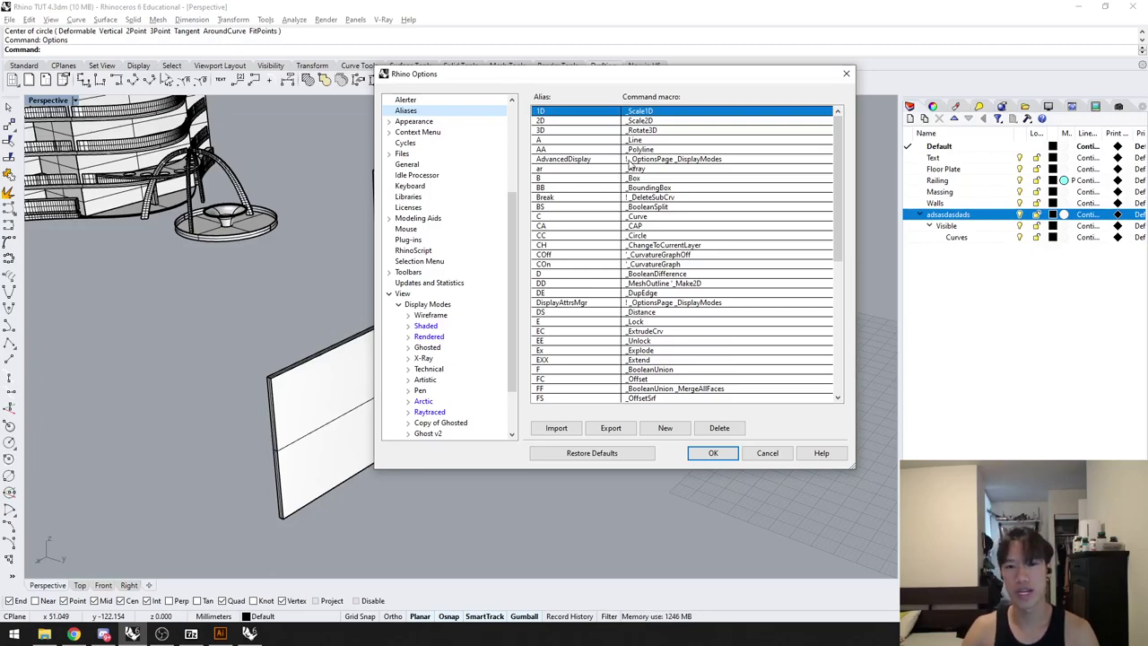
scroll(633, 206, "down", 9)
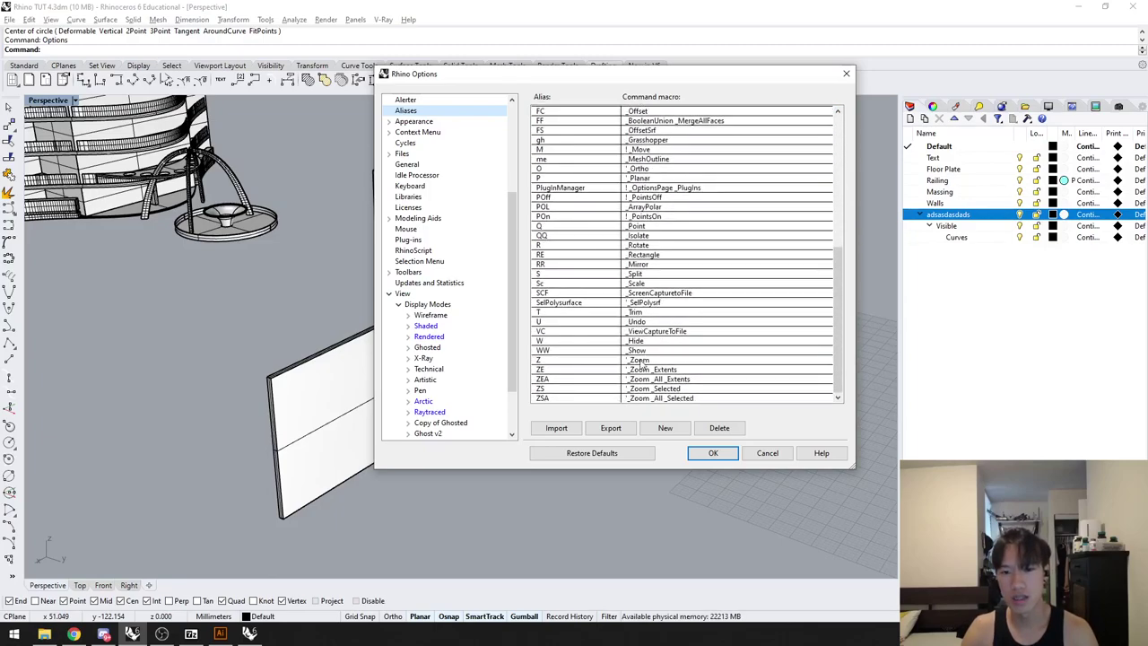
double_click(628, 151)
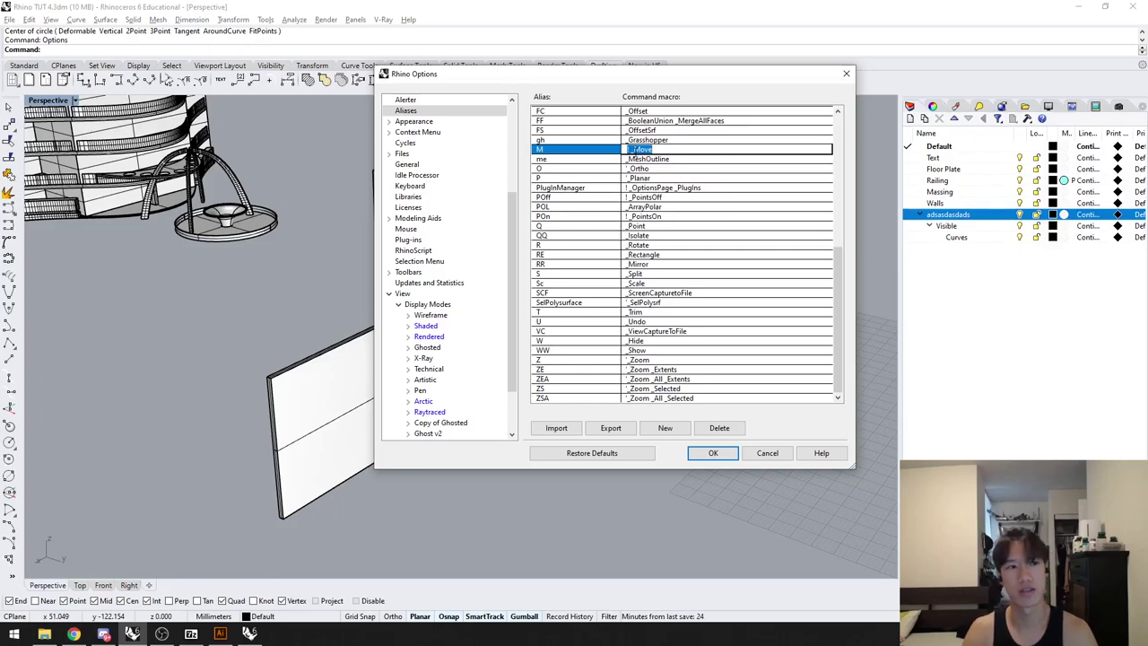
key("Escape")
key("Escape")
Step: Try alias A to begin a line in front of the walls and alias M to start Move, leaving both commands unfinished
right_click_drag(504, 504, 543, 436)
scroll(549, 428, "down", 4)
left_click(429, 421)
right_click_drag(430, 422, 517, 436)
key("Escape")
type("A")
key("Return")
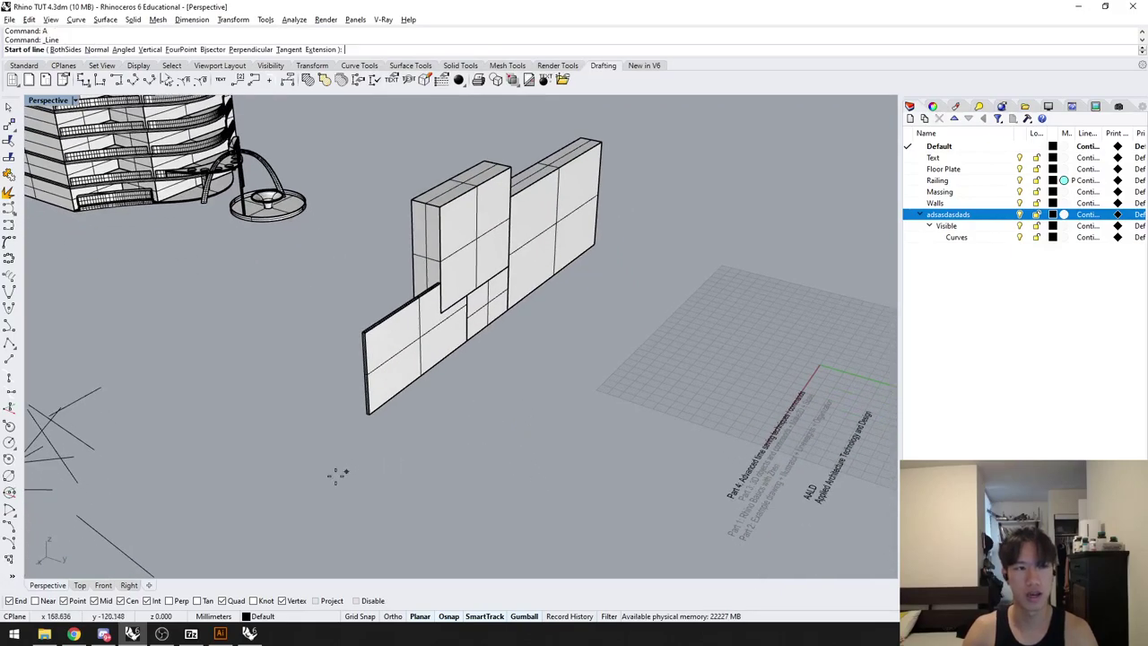
left_click(312, 492)
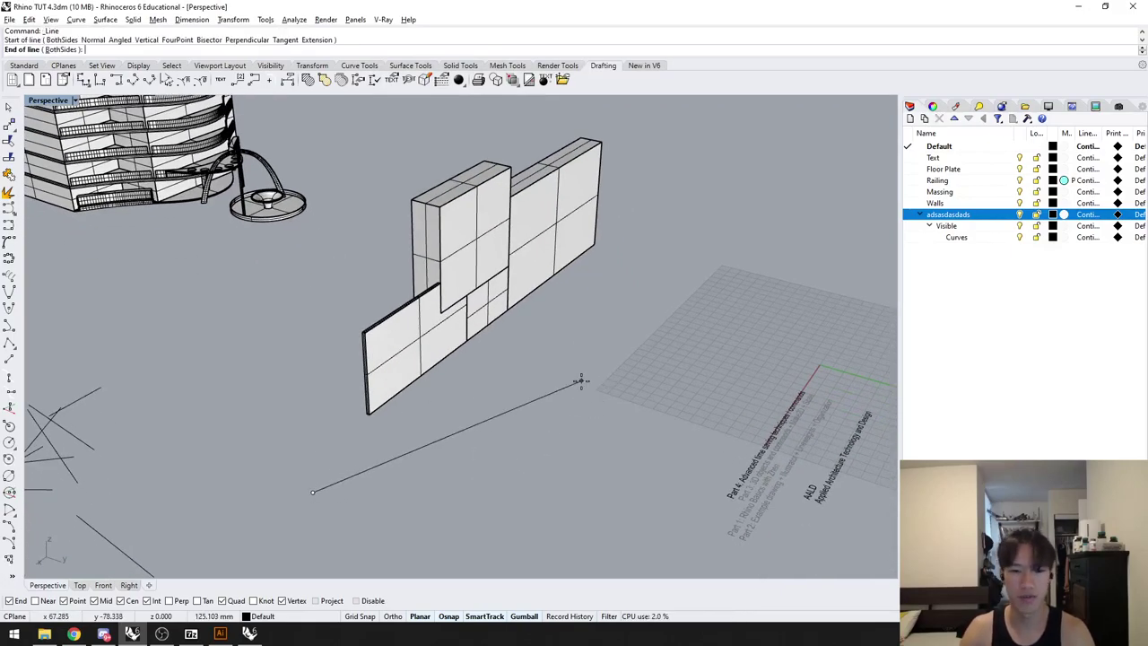
key("Escape")
type("m")
key("Return")
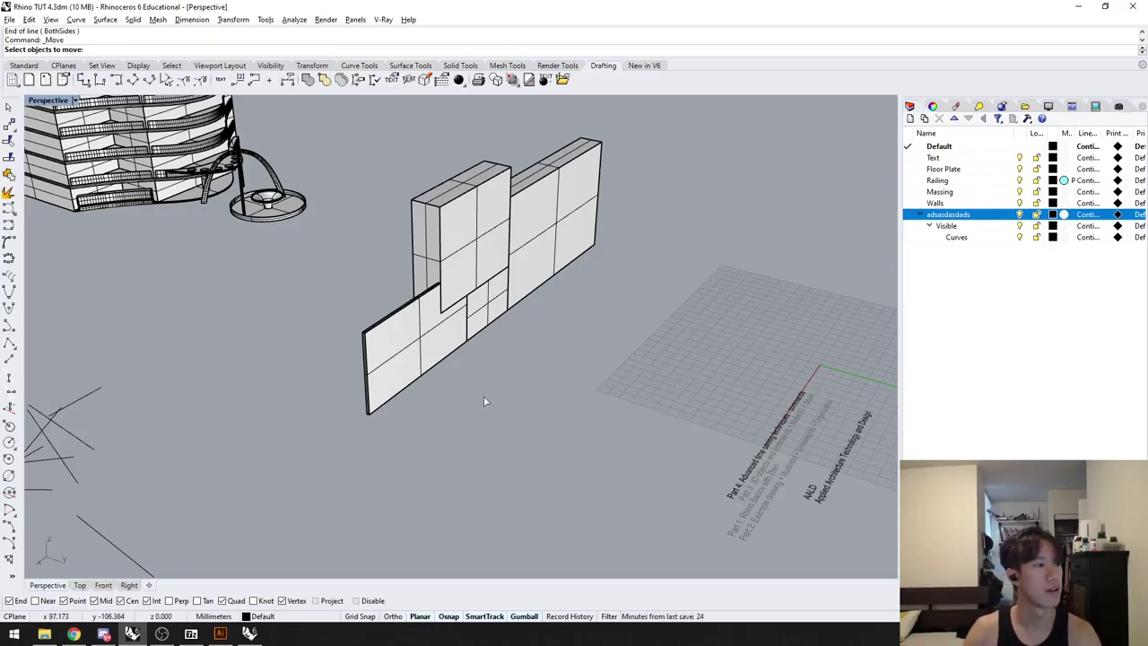
key("Escape")
Step: Review the alias list and its command macros in the Rhino options, from 1D down to ZSA and back
type("options")
key("Return")
scroll(458, 263, "up", 2)
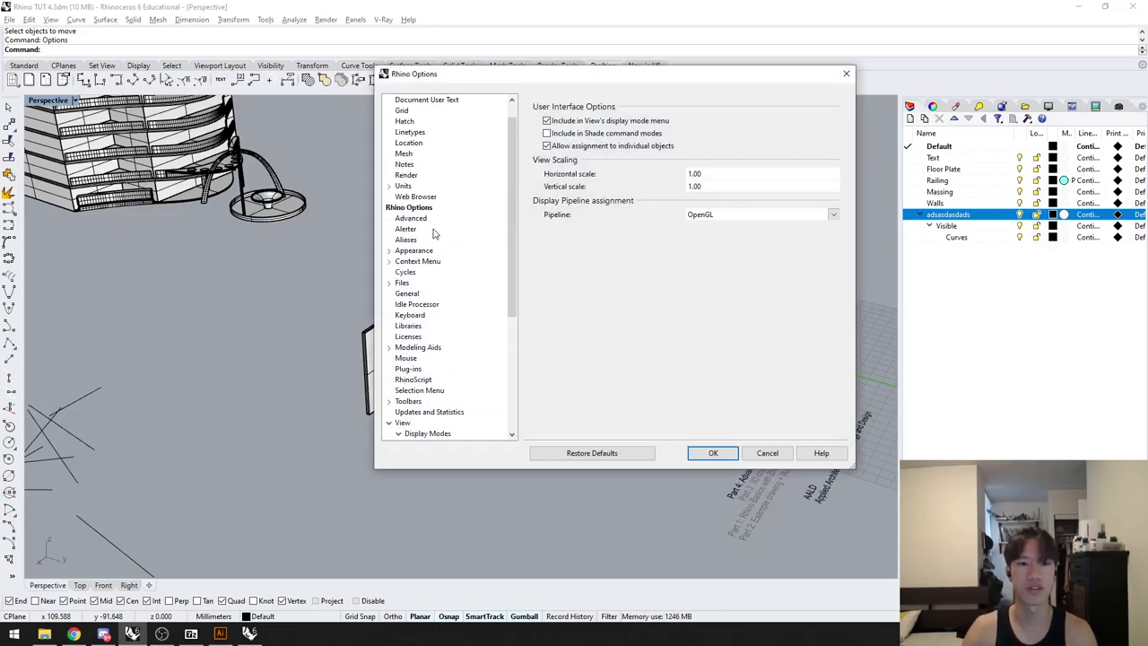
left_click(415, 241)
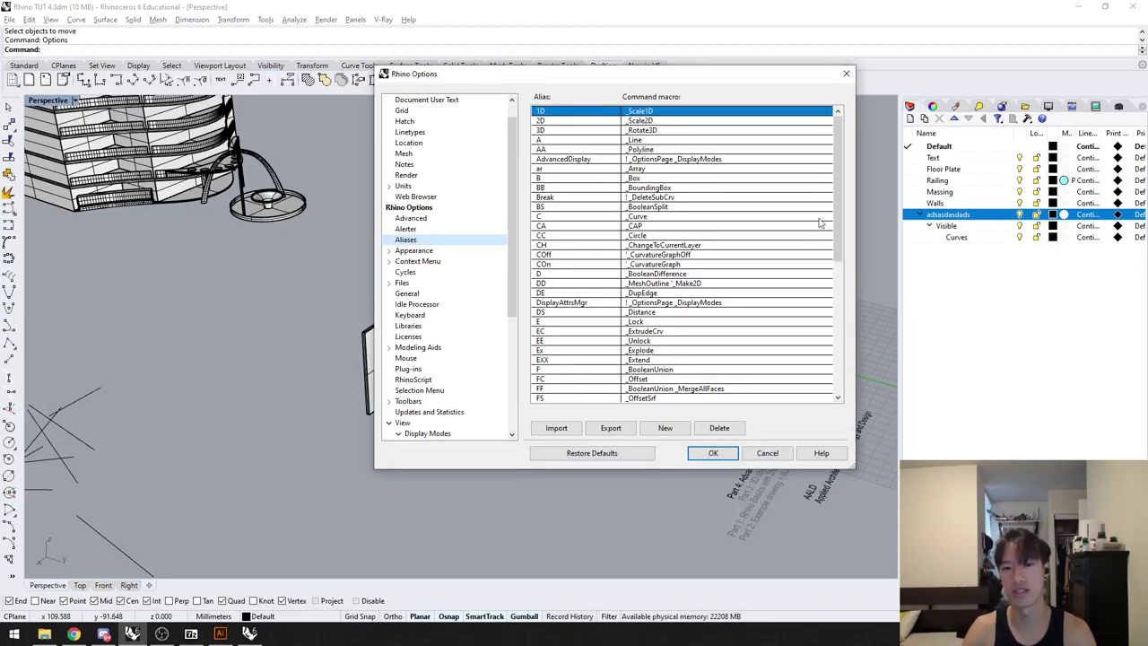
left_click_drag(835, 213, 833, 308)
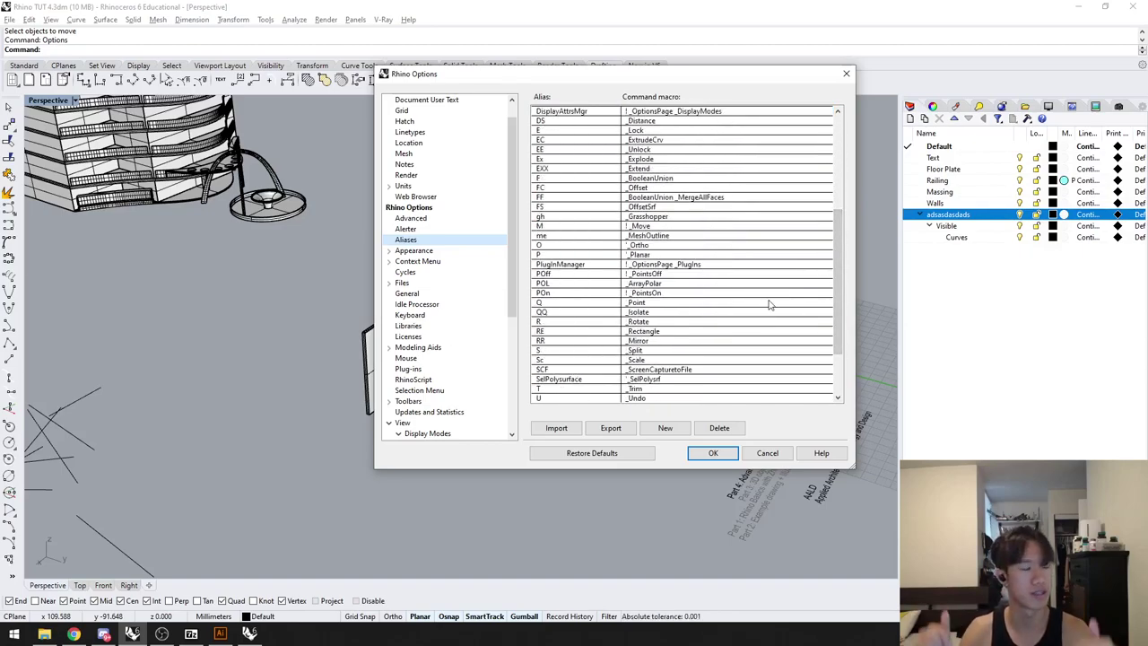
scroll(756, 305, "down", 1)
scroll(756, 305, "down", 2)
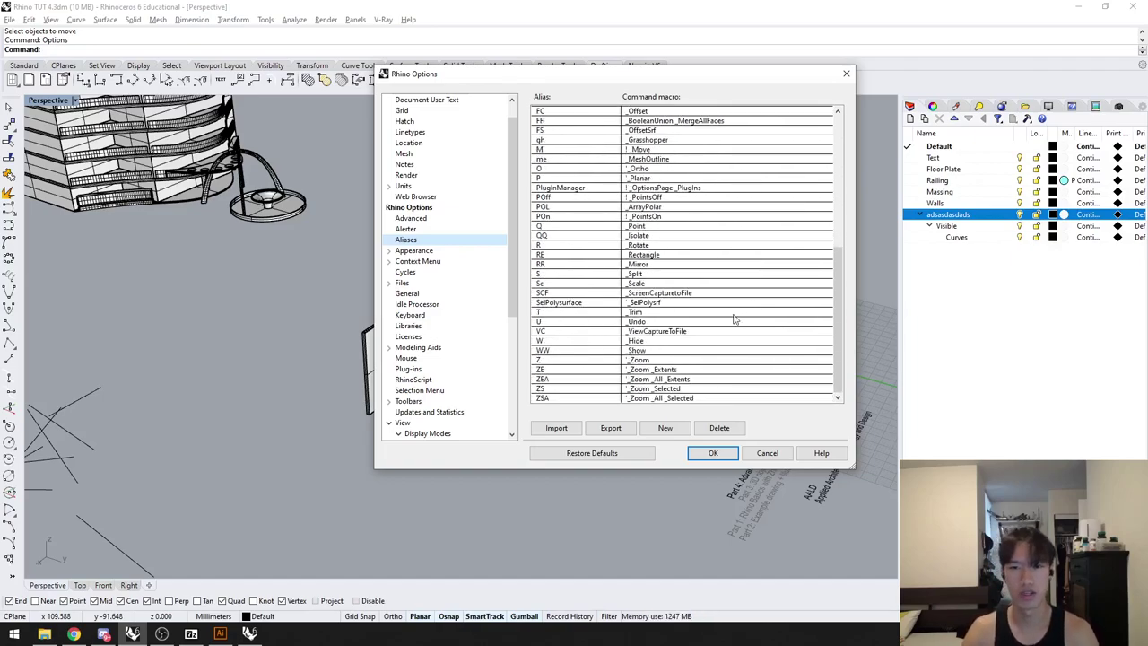
scroll(730, 319, "up", 1)
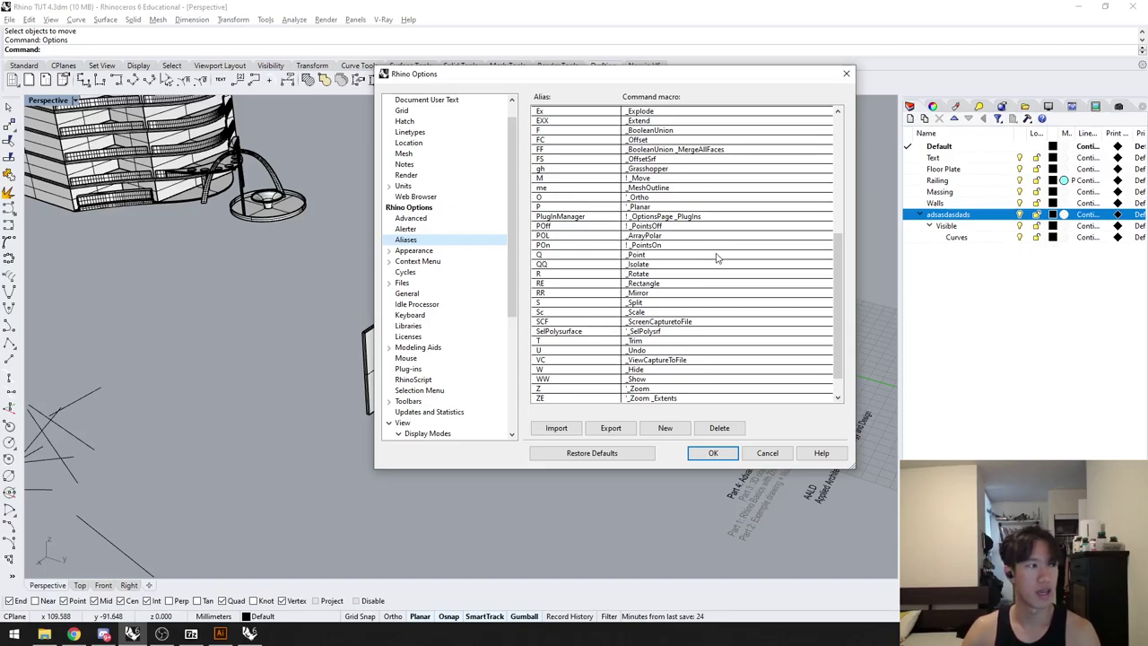
scroll(687, 283, "up", 8)
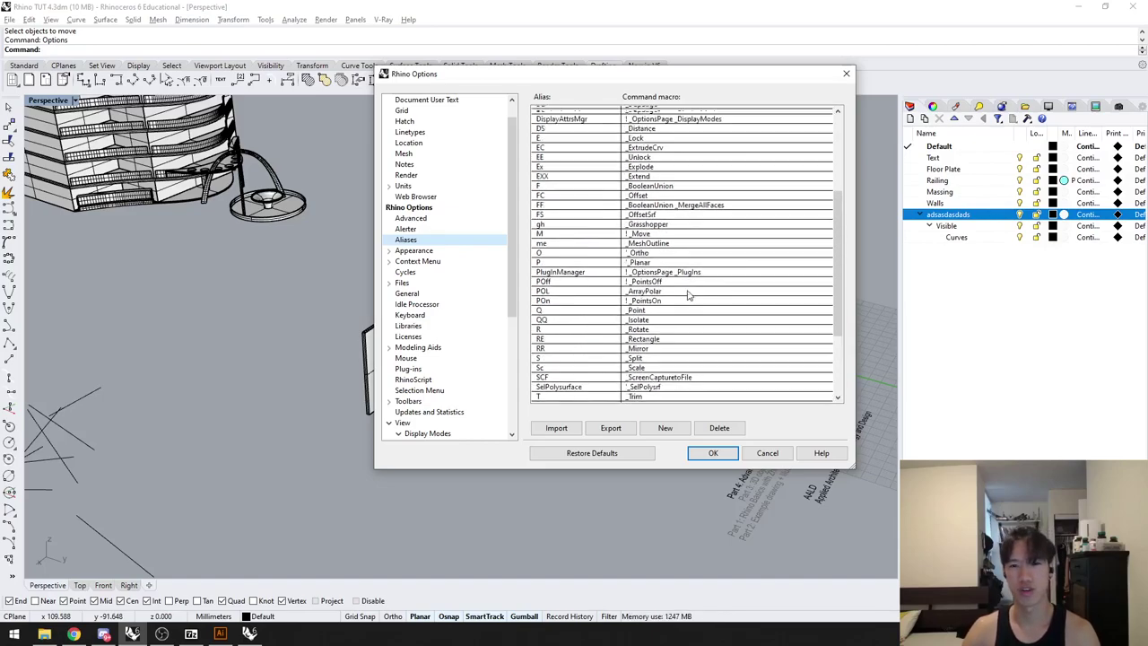
scroll(762, 314, "up", 1)
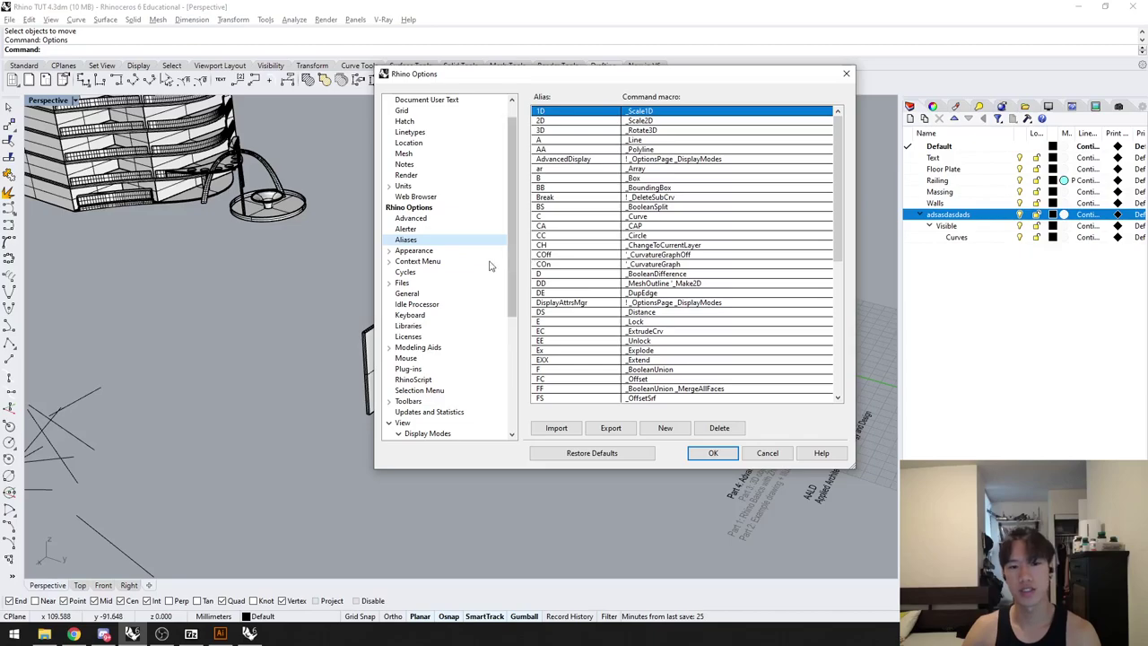
Step: Examine the keyboard shortcut macros in the Rhino options, especially the SetDisplayMode entries for F1 to F4, and cancel the dialog
scroll(509, 296, "down", 2)
scroll(512, 308, "down", 1)
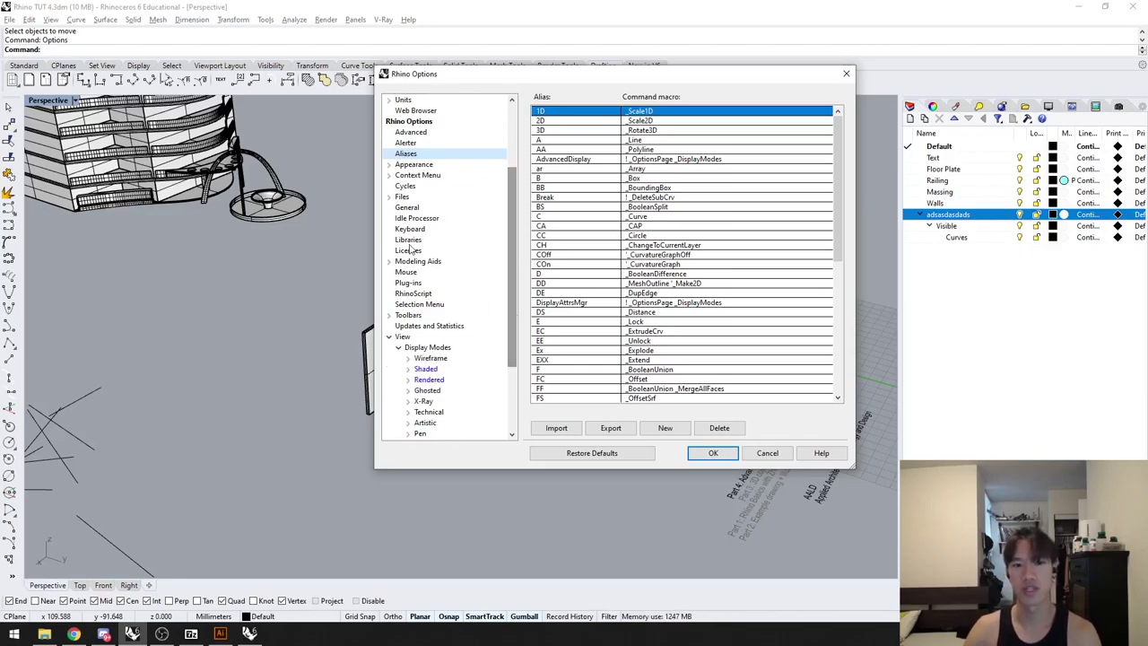
left_click(411, 230)
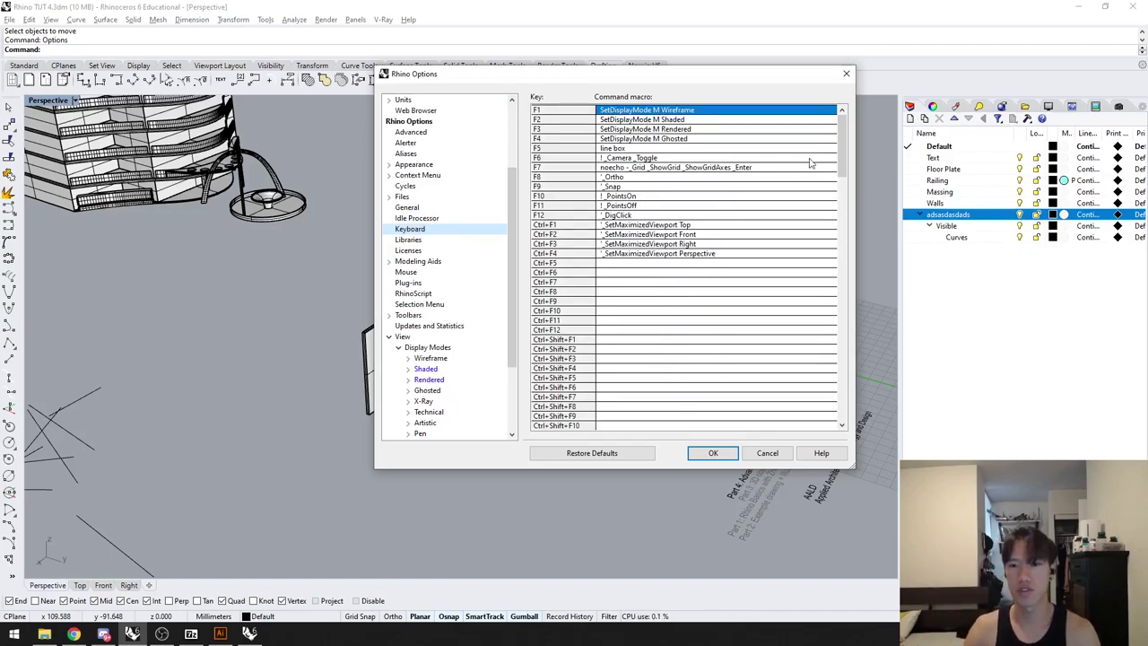
left_click_drag(843, 144, 813, 133)
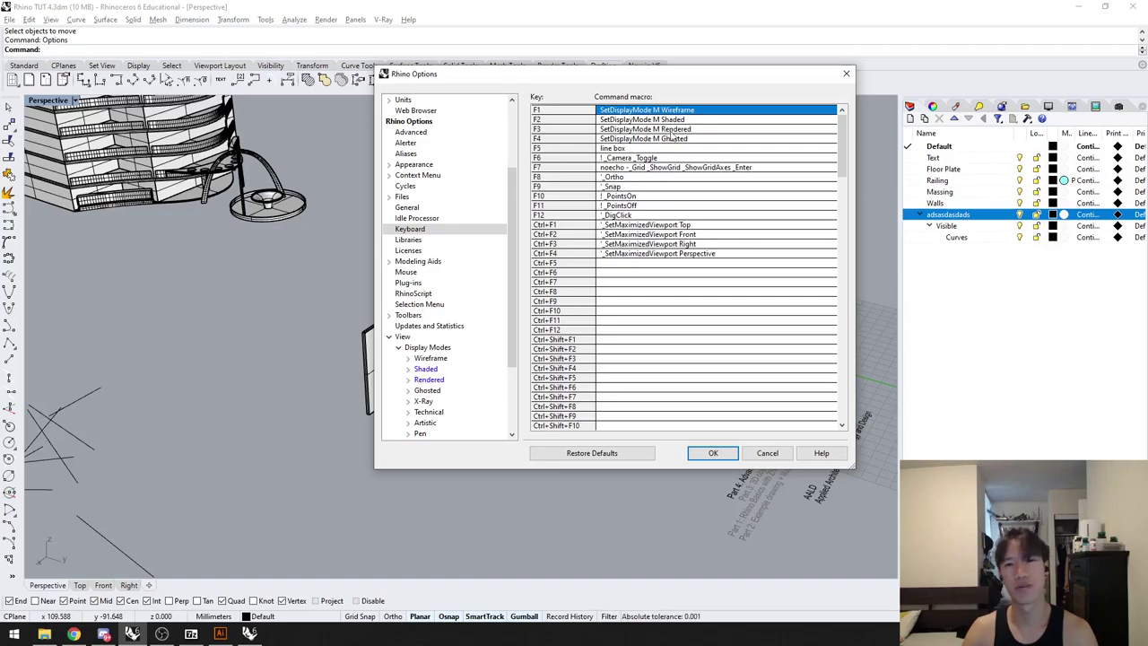
double_click(644, 121)
left_click(643, 130)
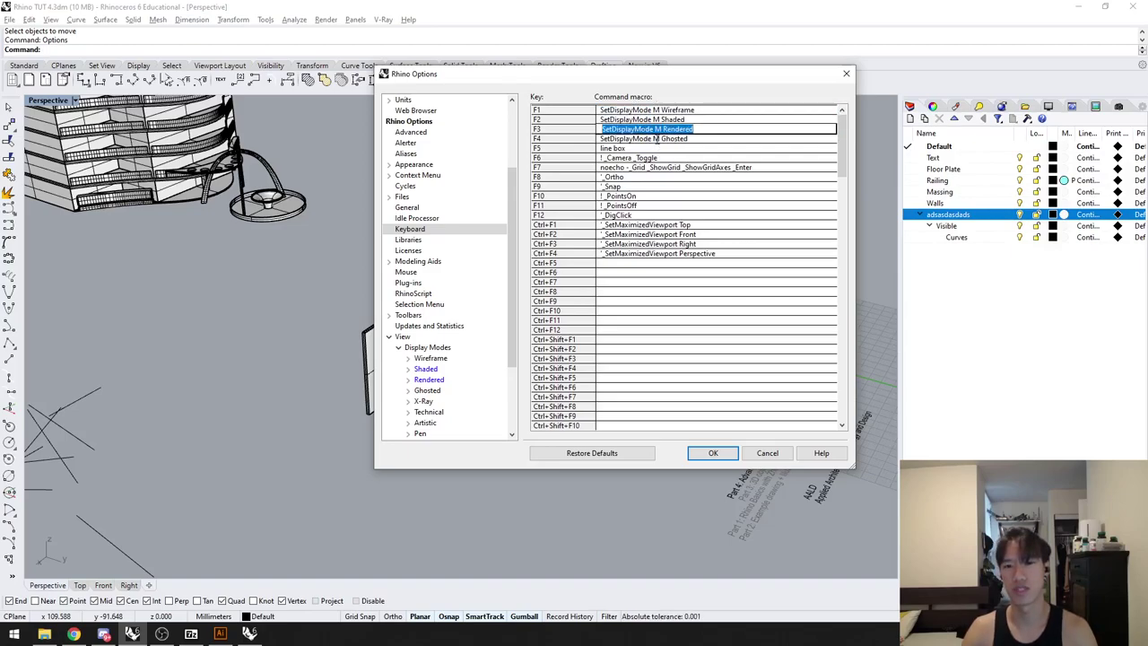
left_click(658, 139)
double_click(711, 110)
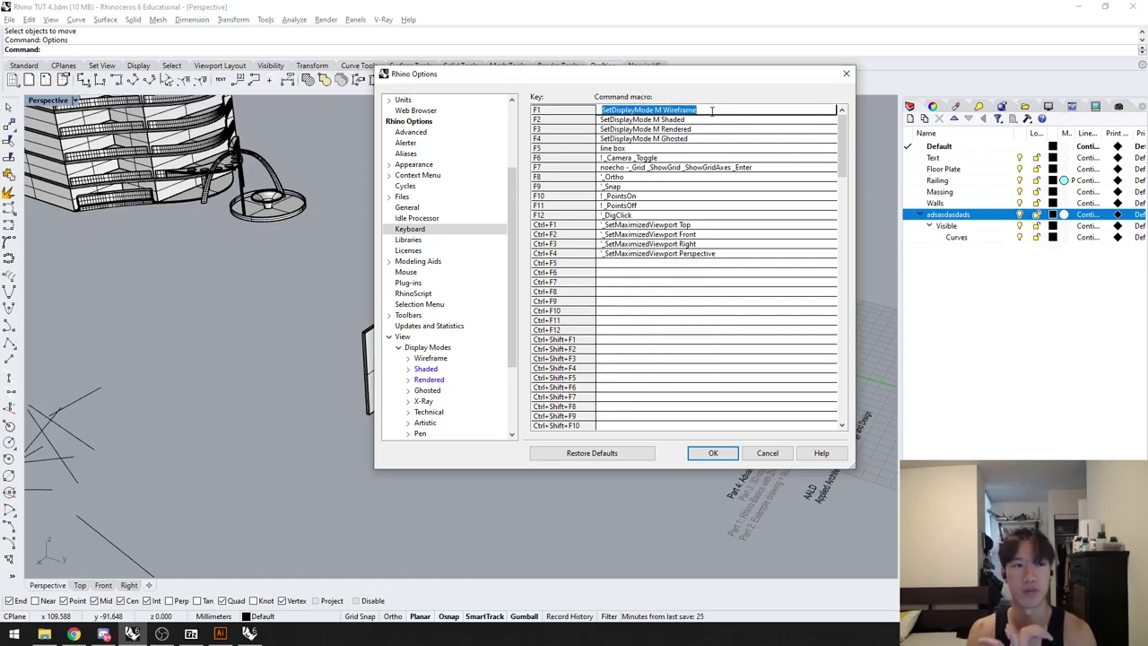
left_click(767, 452)
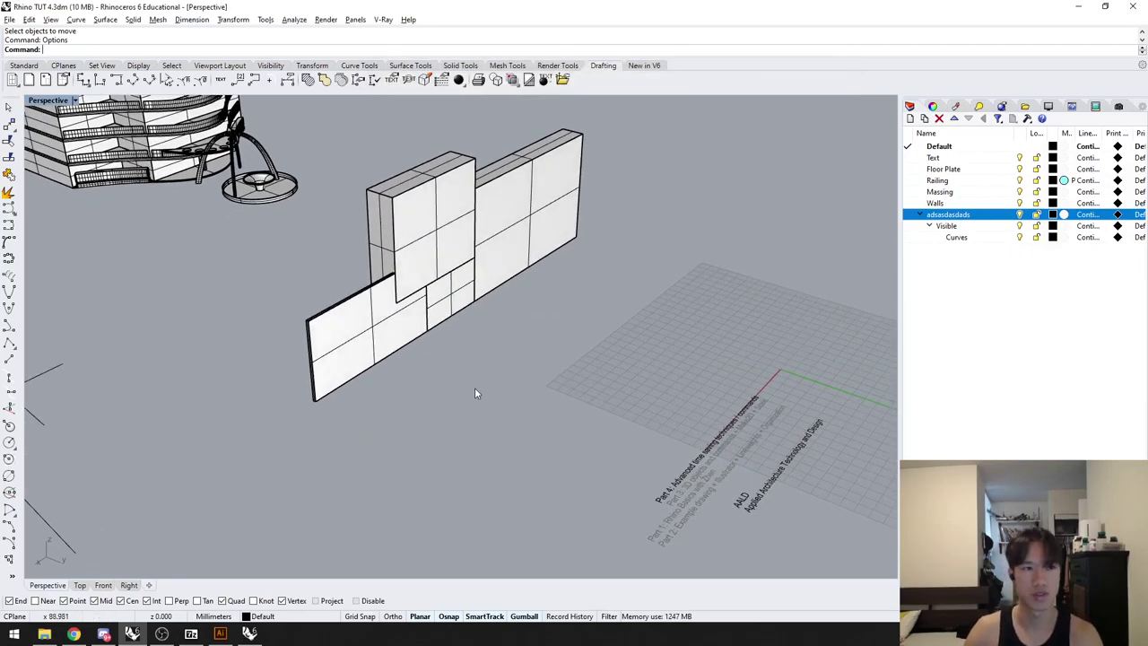
Step: Switch the Perspective viewport through the Wireframe, Shaded, Rendered and Ghosted display modes
key("F1")
key("F2")
key("F3")
key("F4")
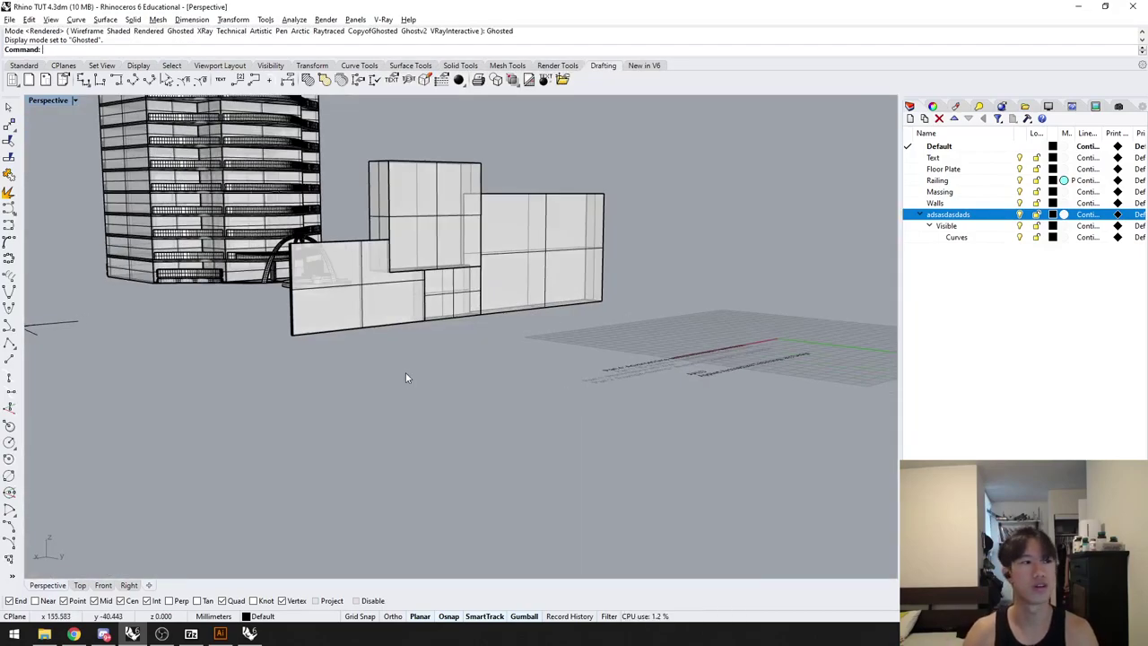
right_click_drag(405, 377, 441, 434)
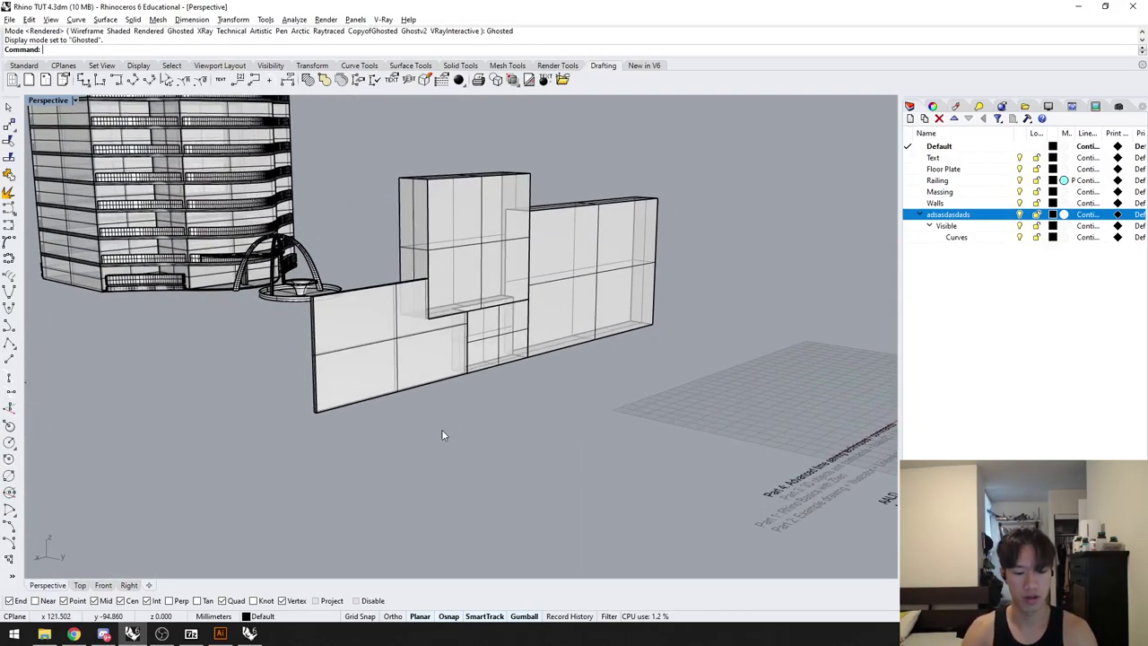
Step: Run SetDisplayMode with its Mode option to set the Perspective viewport to Wireframe
type("Set")
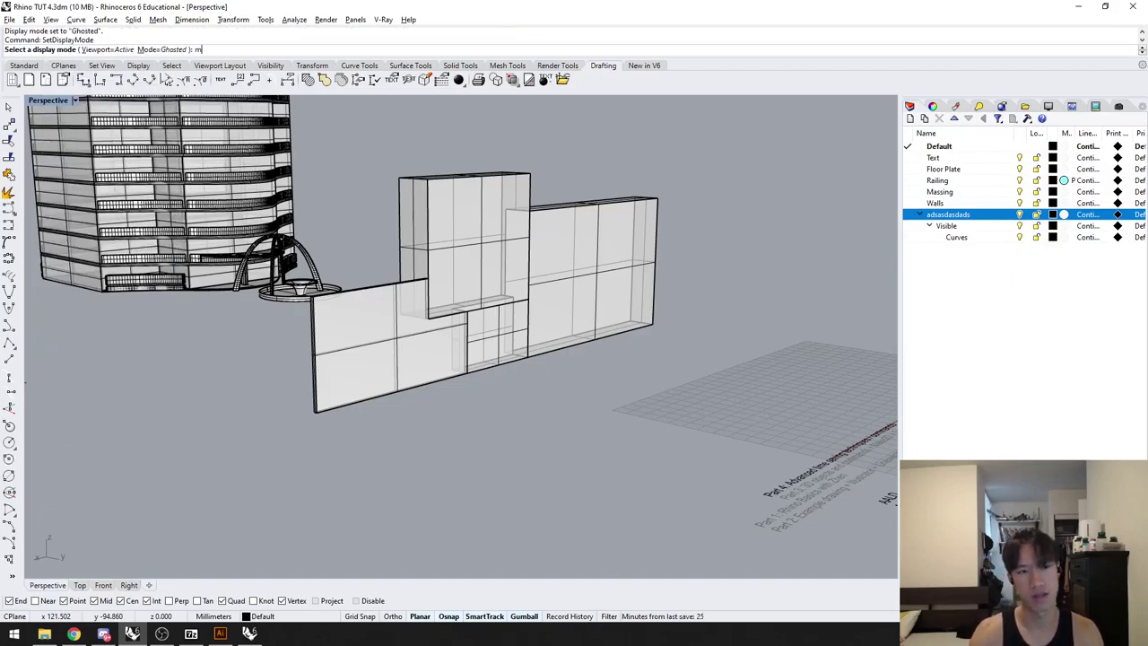
type("m")
key("Return")
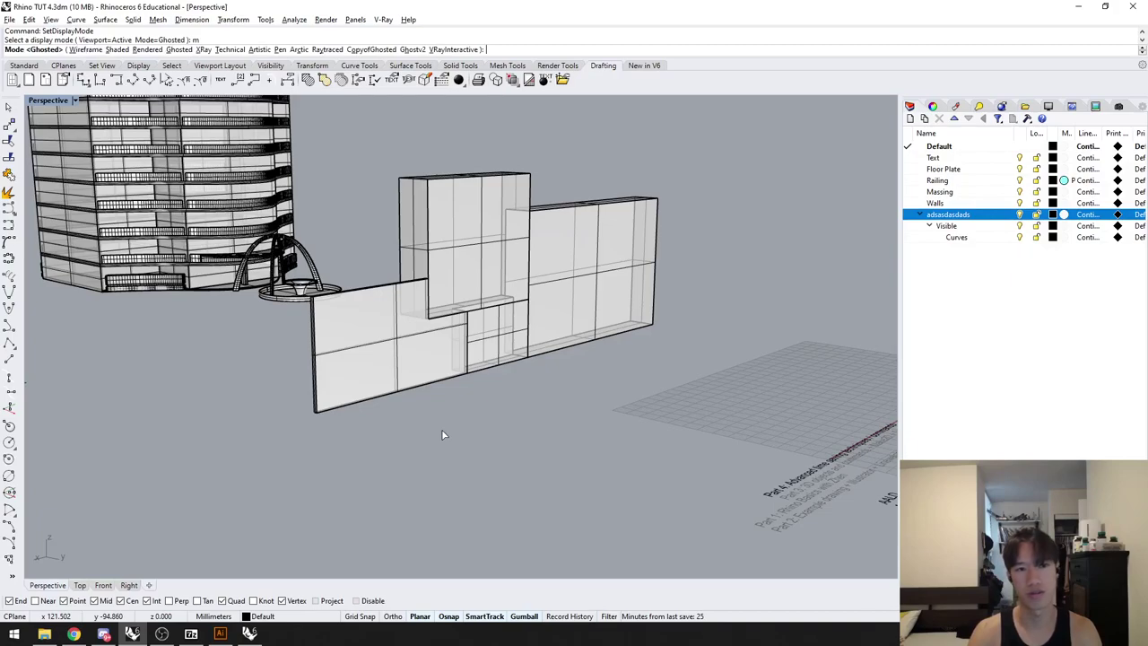
type("w")
key("Return")
right_click_drag(442, 435, 526, 427)
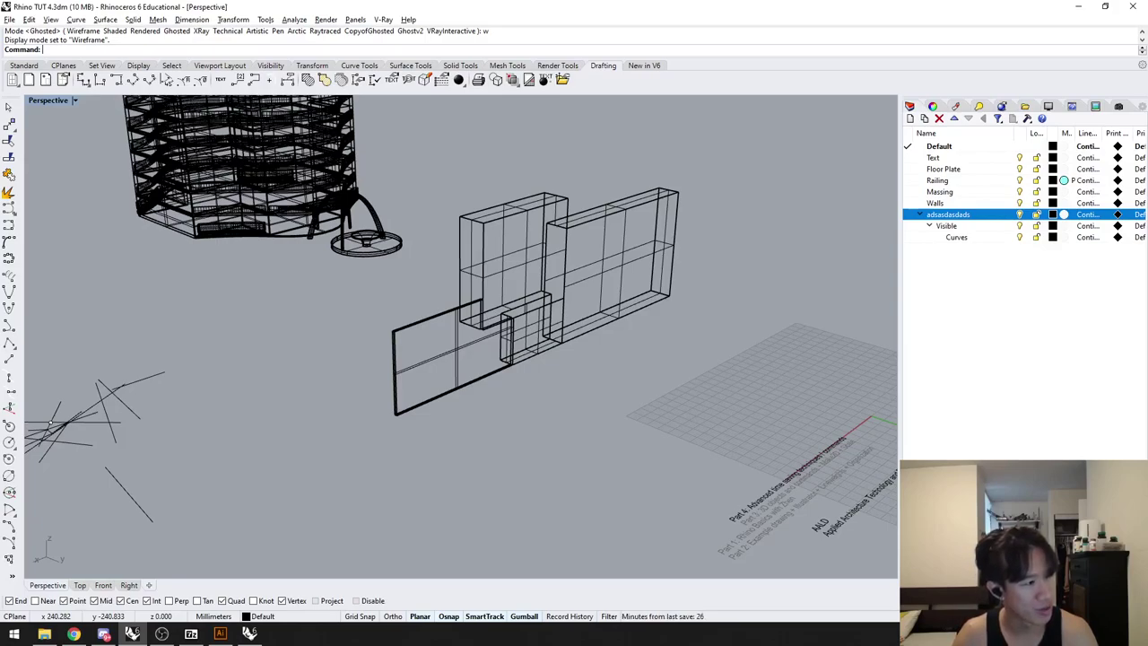
Step: Set the Perspective viewport's display mode to Shaded
mouse_move(270, 395)
right_mouse_down()
mouse_move(290, 397)
mouse_move(266, 412)
mouse_move(293, 384)
mouse_move(307, 396)
right_mouse_up()
key("ctrl+alt+s")
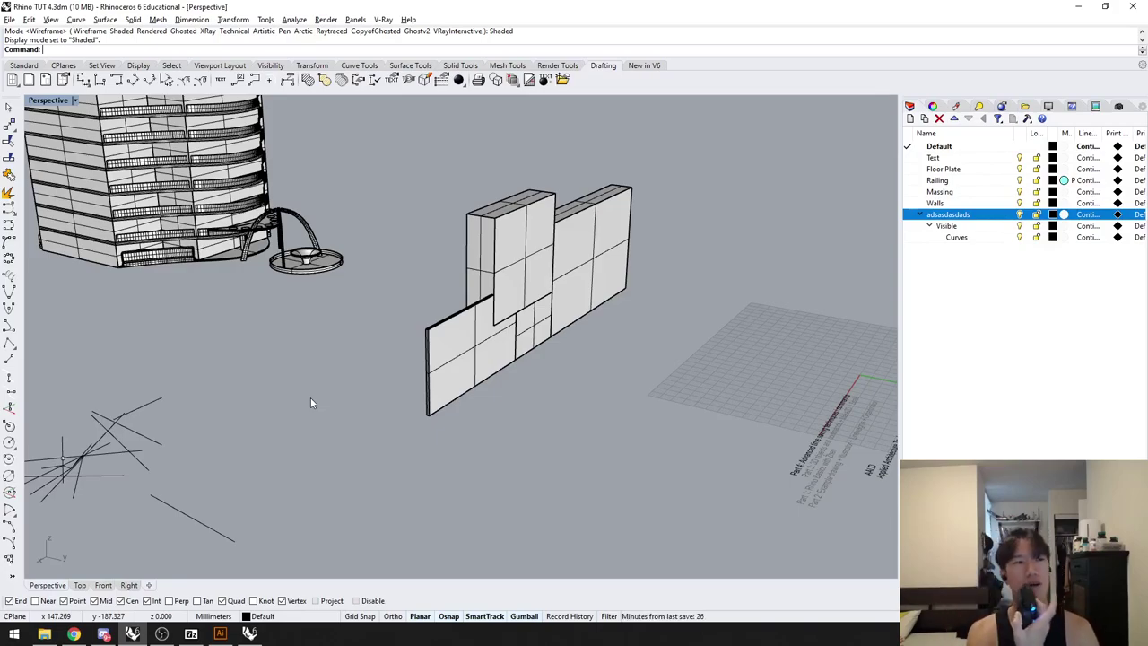
Step: Delete the joined wall polysurface and undo the deletion
right_click_drag(304, 391, 352, 360)
left_click(453, 345)
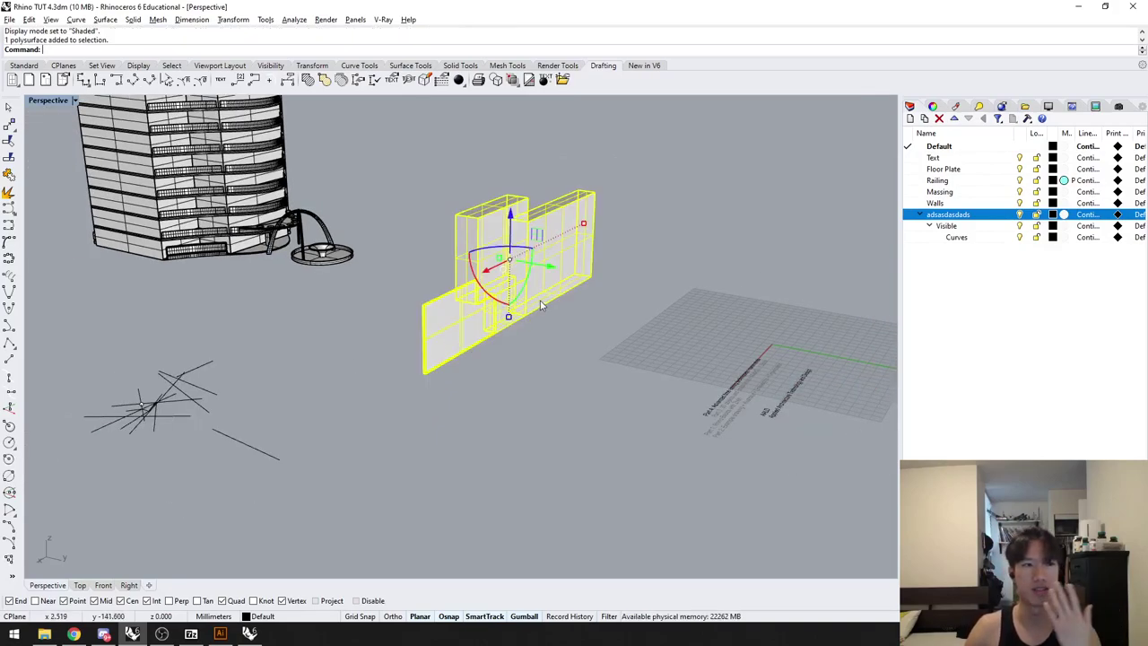
key("Delete")
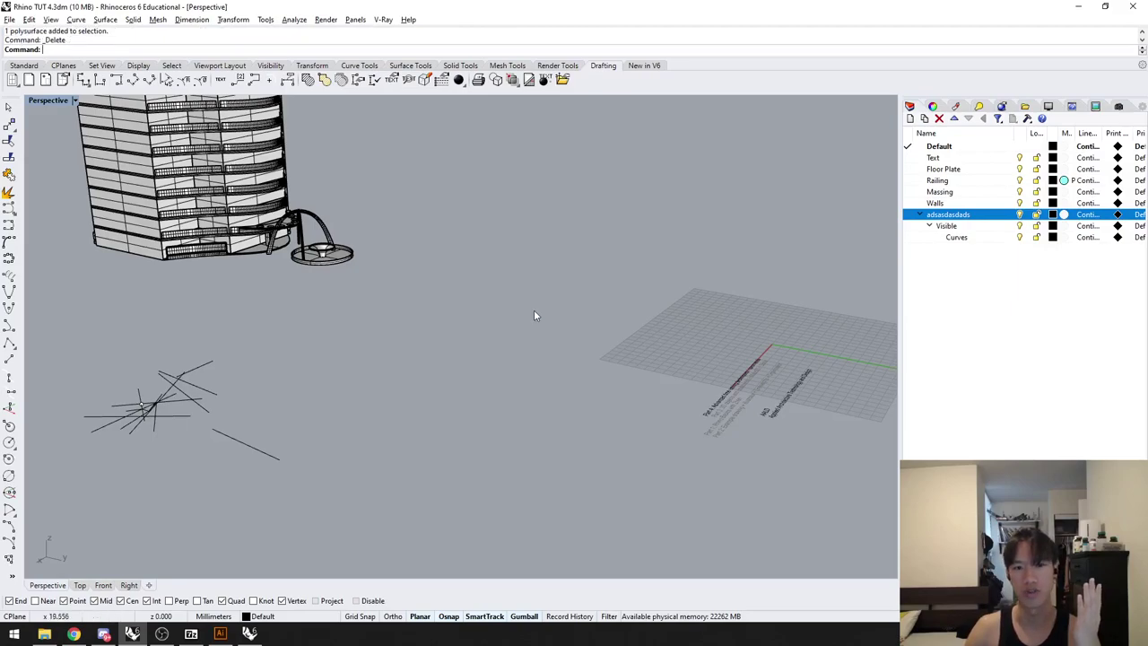
key("ctrl+z")
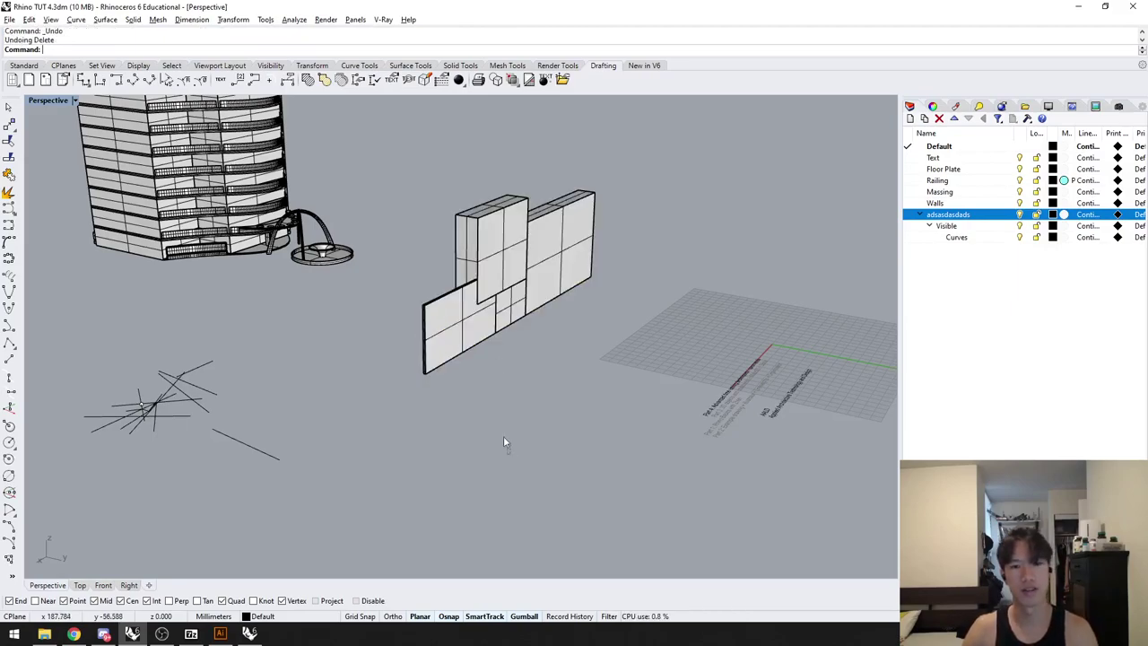
Step: Try to move the wall polysurface with the Move command from its lower front corner, and deselect it
left_click(527, 318)
type("move")
key("Return")
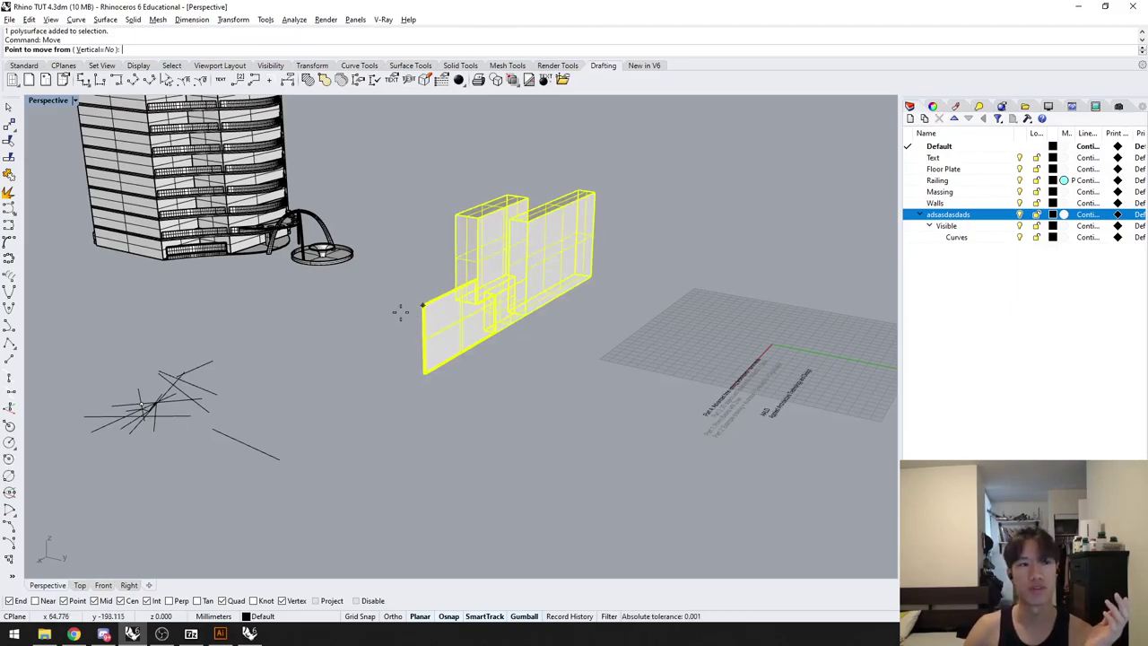
left_click(426, 372)
left_click(446, 368)
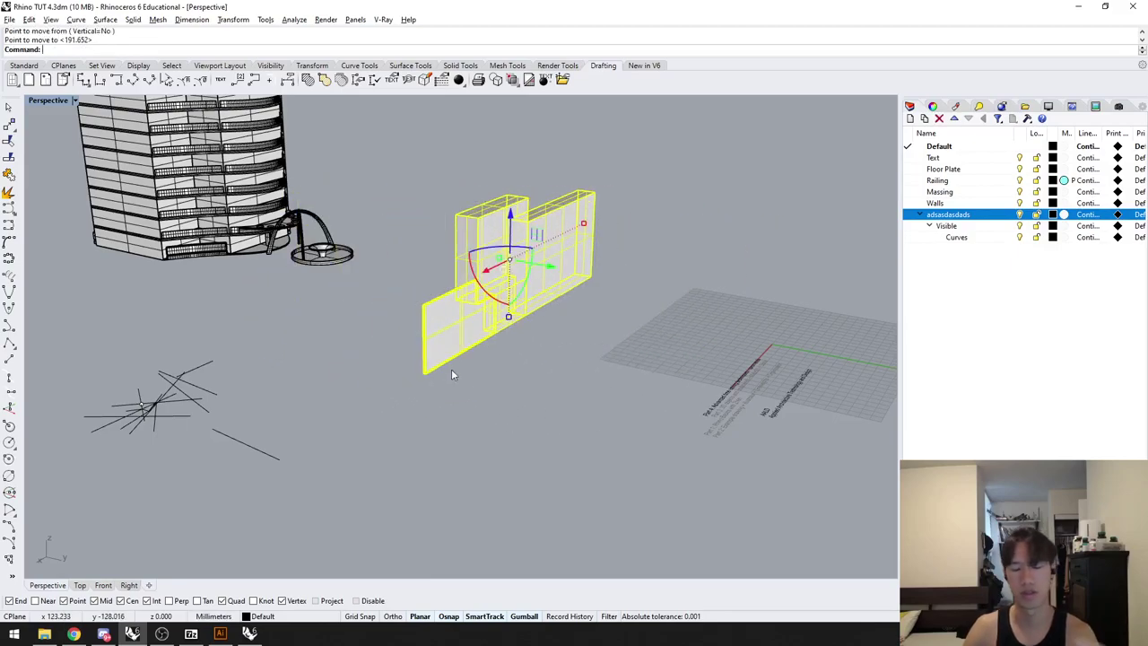
left_click(478, 392)
right_click_drag(478, 393, 534, 380)
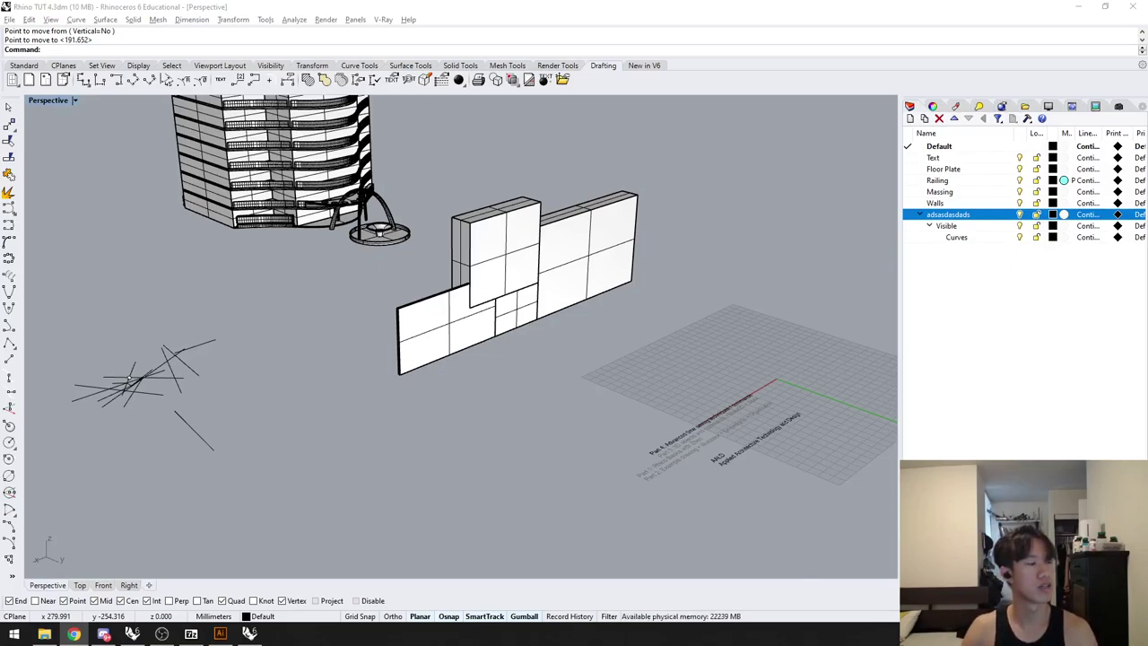
Step: Zoom to a window around the walls, trying the full Zoom command first and using its alias Z
right_click_drag(557, 434, 363, 417, "shift")
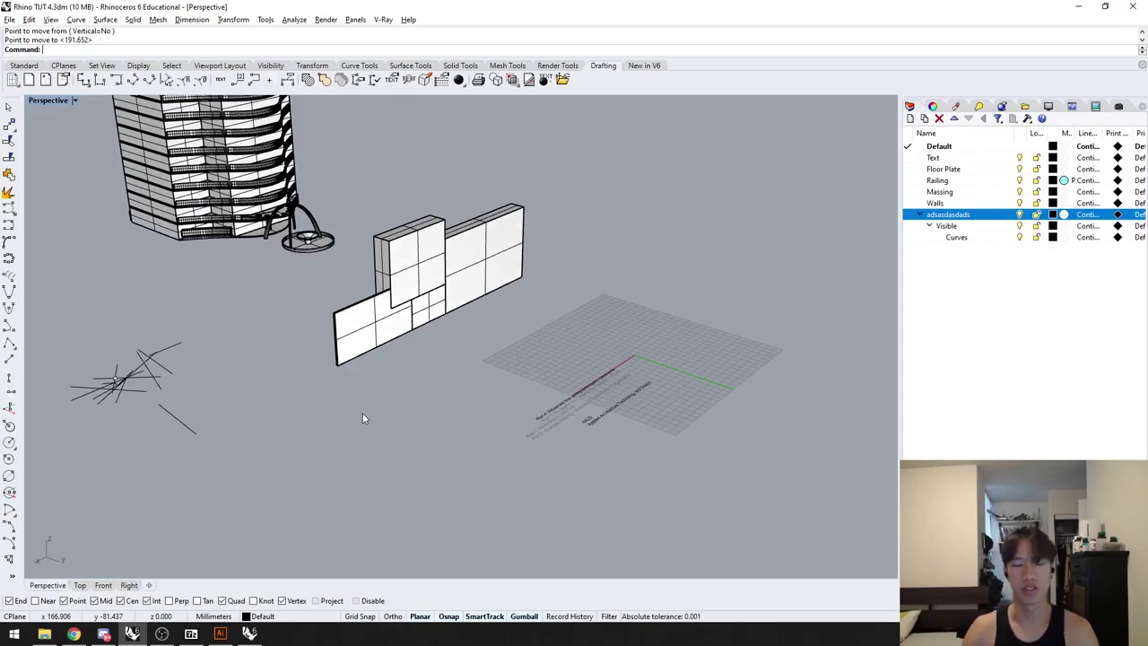
type("zoom")
key("Return")
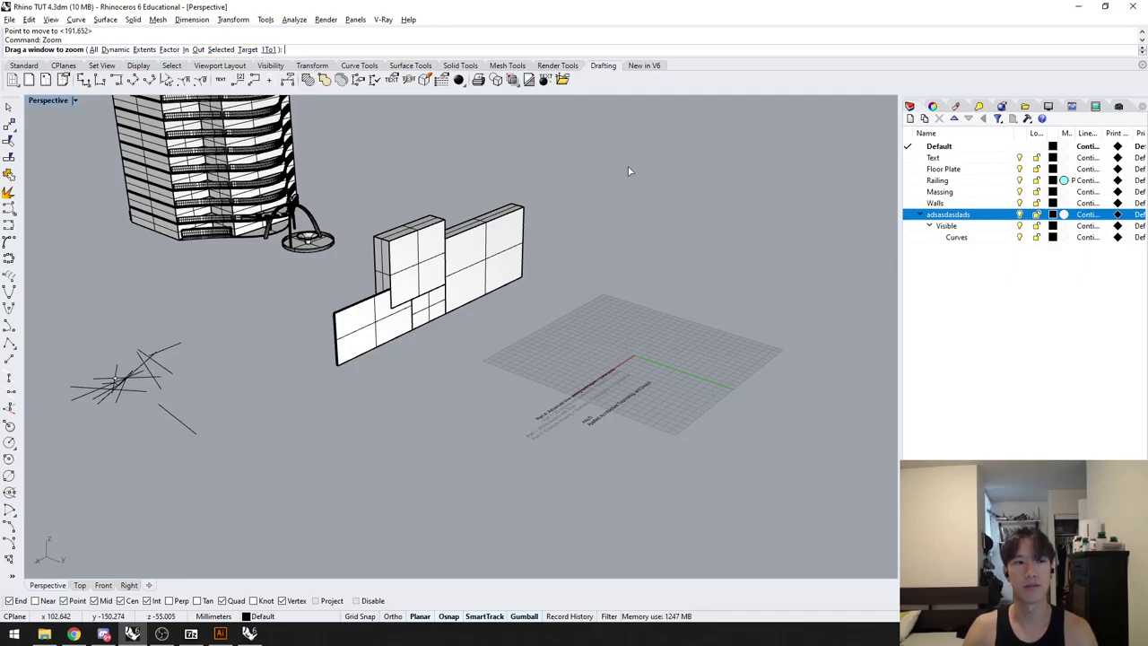
left_click_drag(628, 163, 289, 373)
key("Escape")
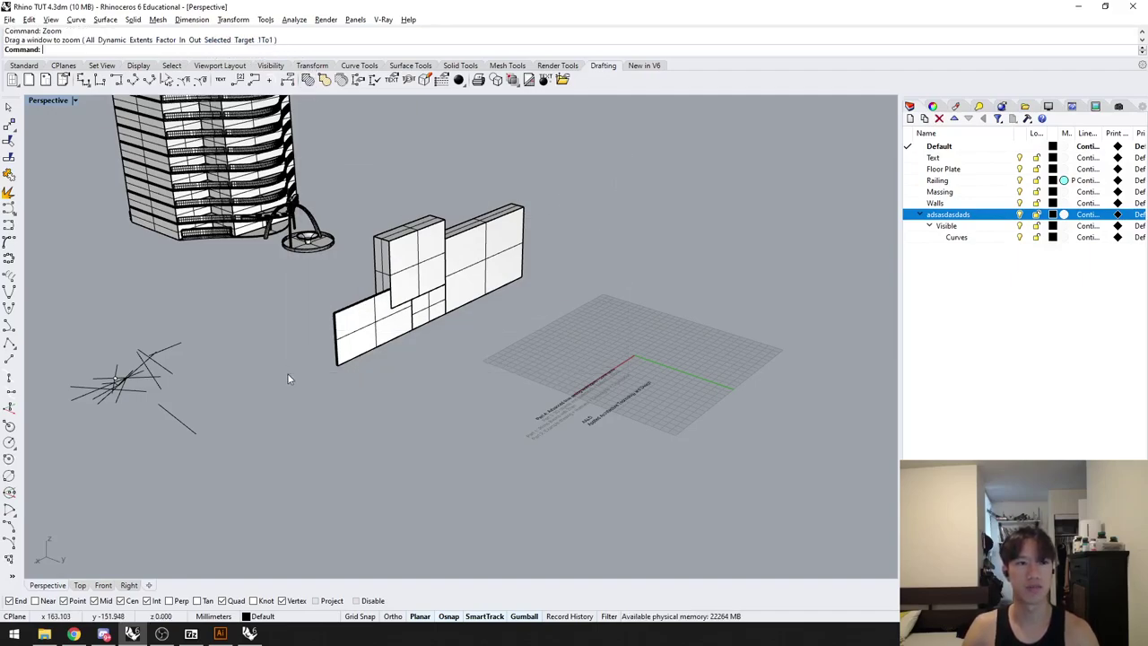
type("Z")
key("Return")
left_click_drag(630, 166, 253, 387)
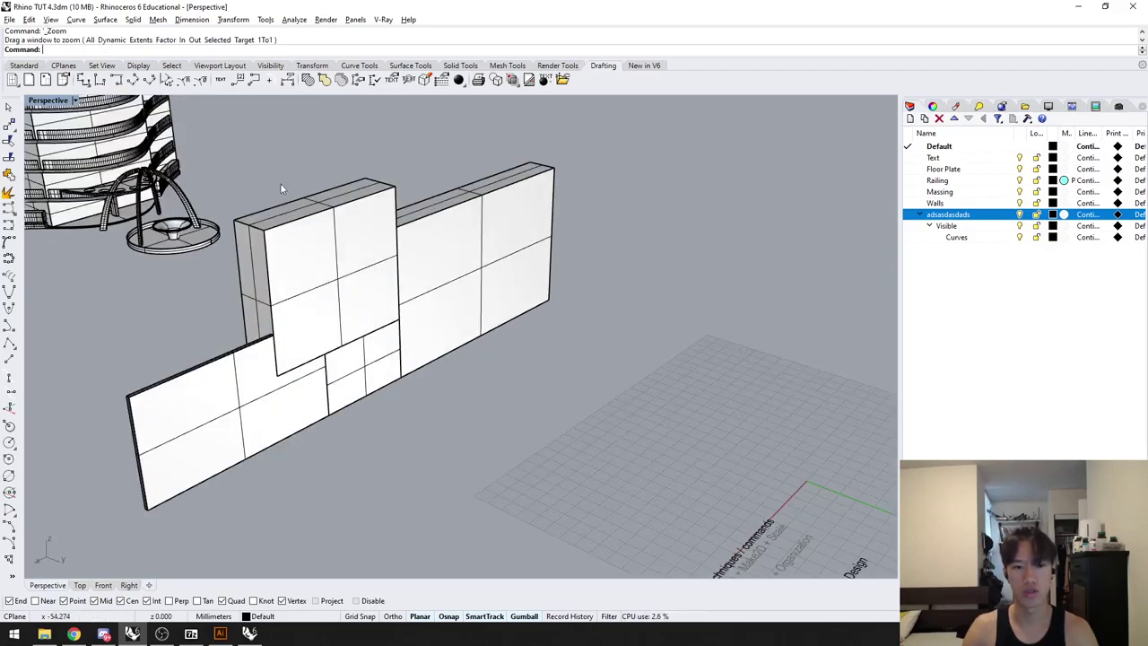
Step: Select the wall polysurface, zoom to it with alias ZS, and deselect it
scroll(545, 337, "down", 5)
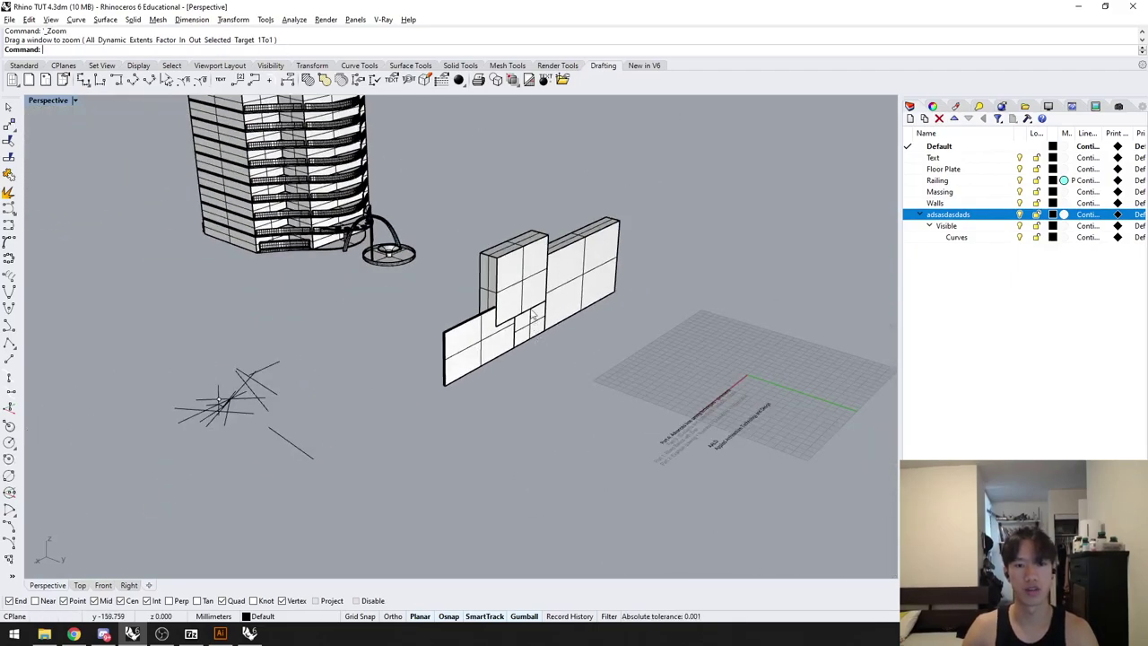
left_click(532, 318)
left_click(561, 357)
left_click(530, 308)
type("Z")
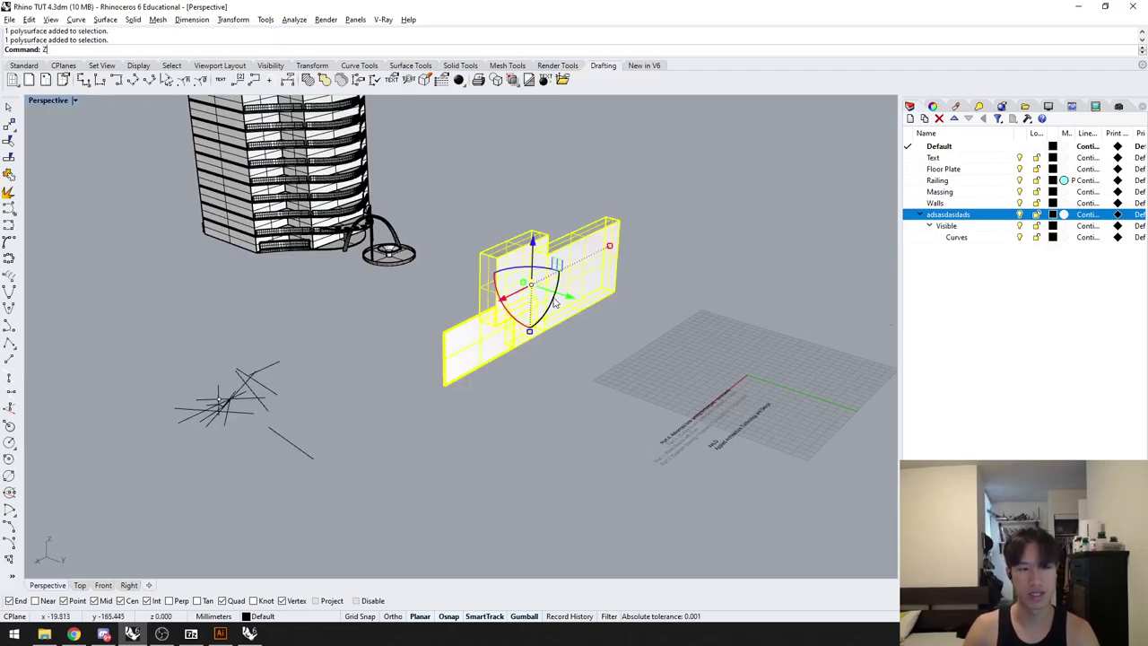
type("S")
key("Return")
right_click_drag(545, 327, 456, 402)
left_click(348, 433)
scroll(446, 394, "down", 4)
scroll(432, 397, "down", 3)
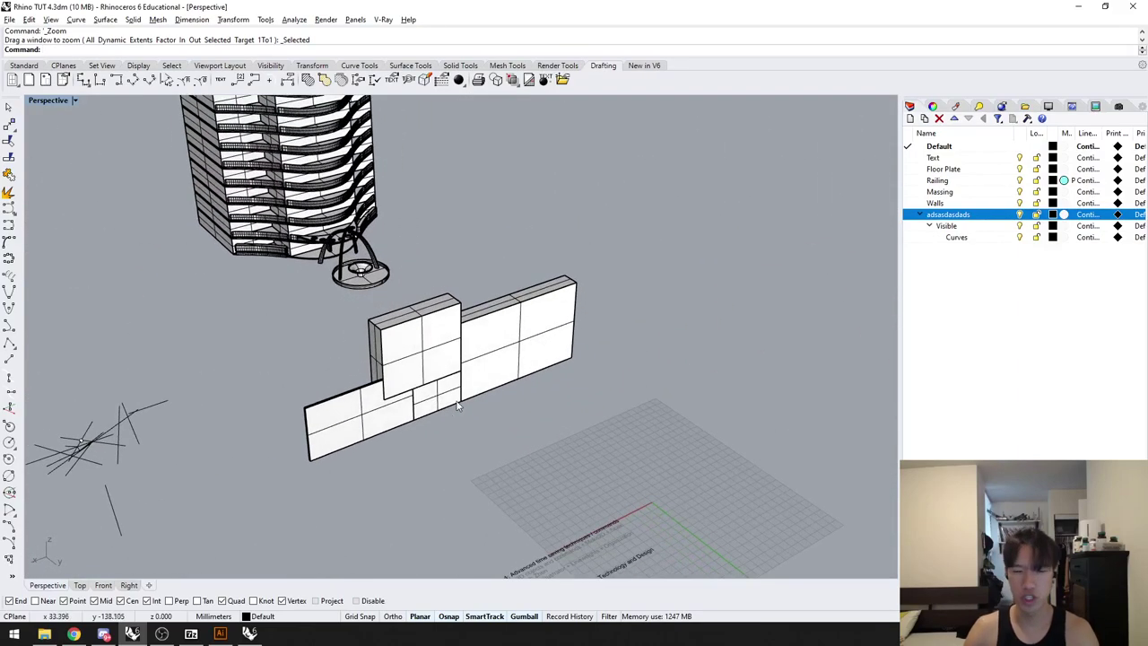
Step: Zoom the perspective view to the extents of the whole model, and start and cancel the full Zoom command
right_click_drag(460, 445, 442, 456)
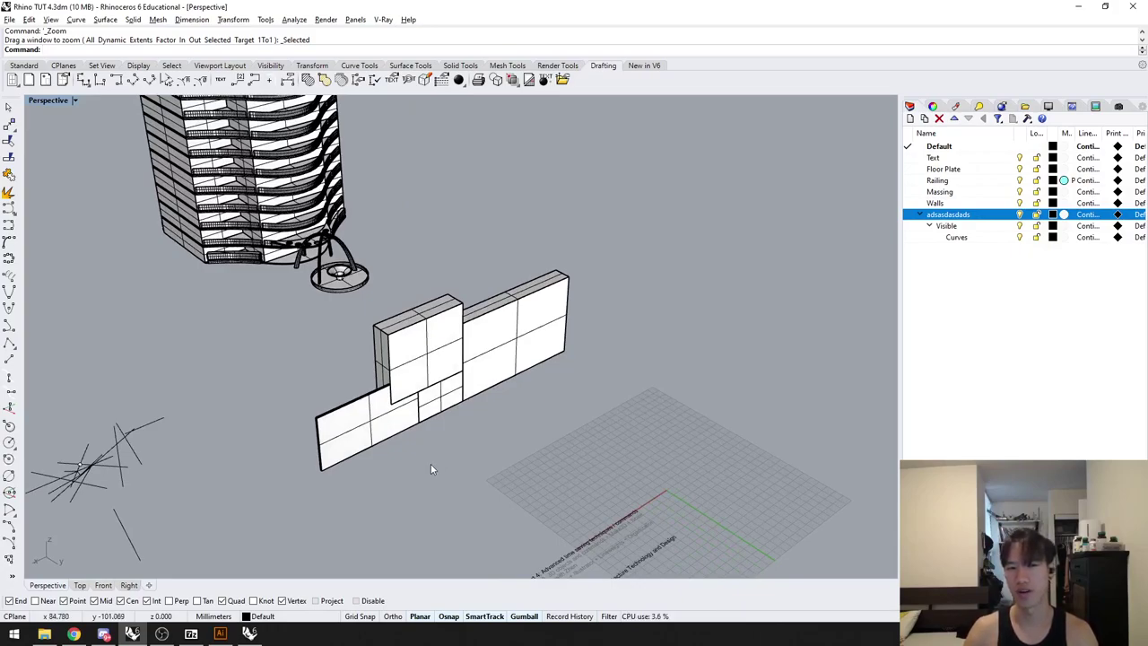
right_click_drag(425, 467, 418, 499)
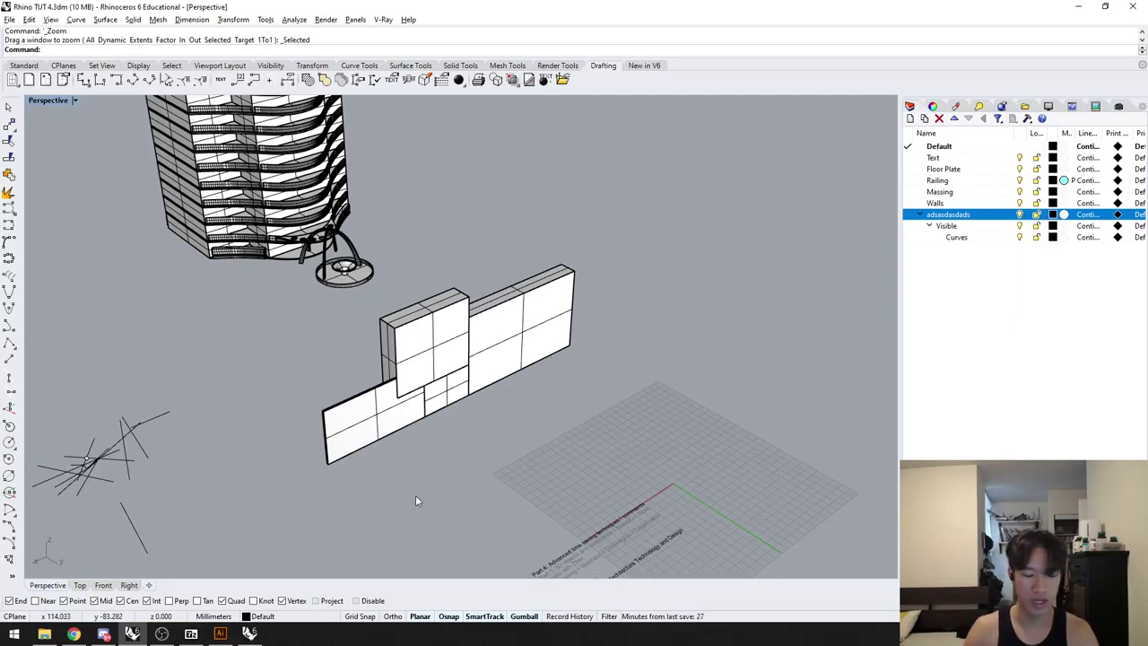
type("E")
key("Return")
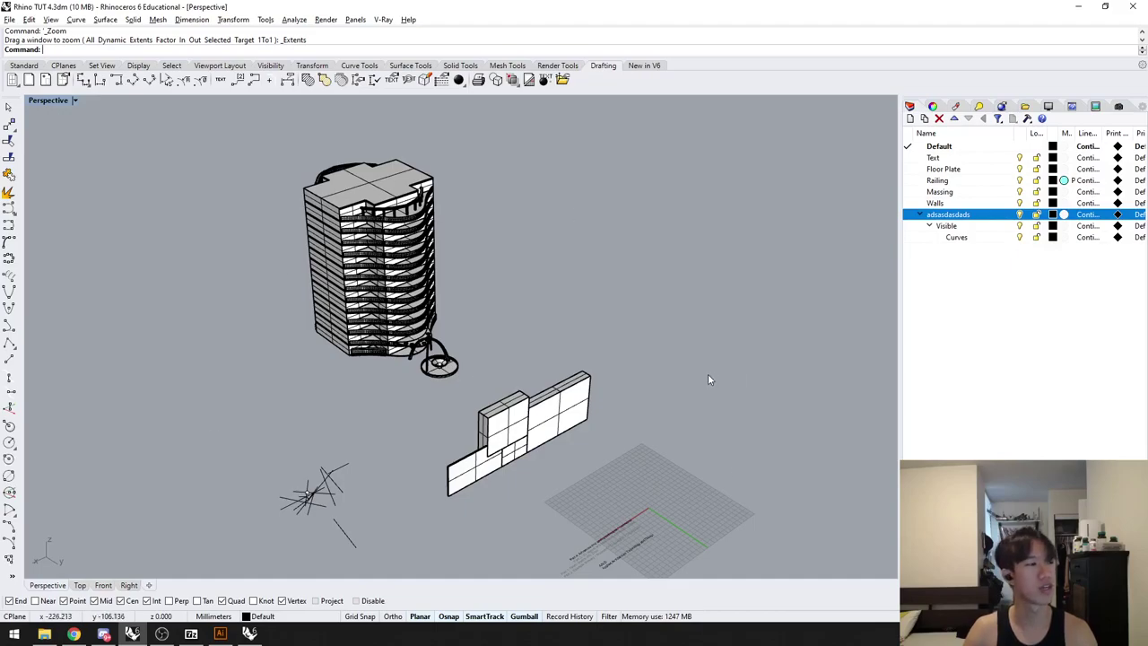
type("zoom")
key("Return")
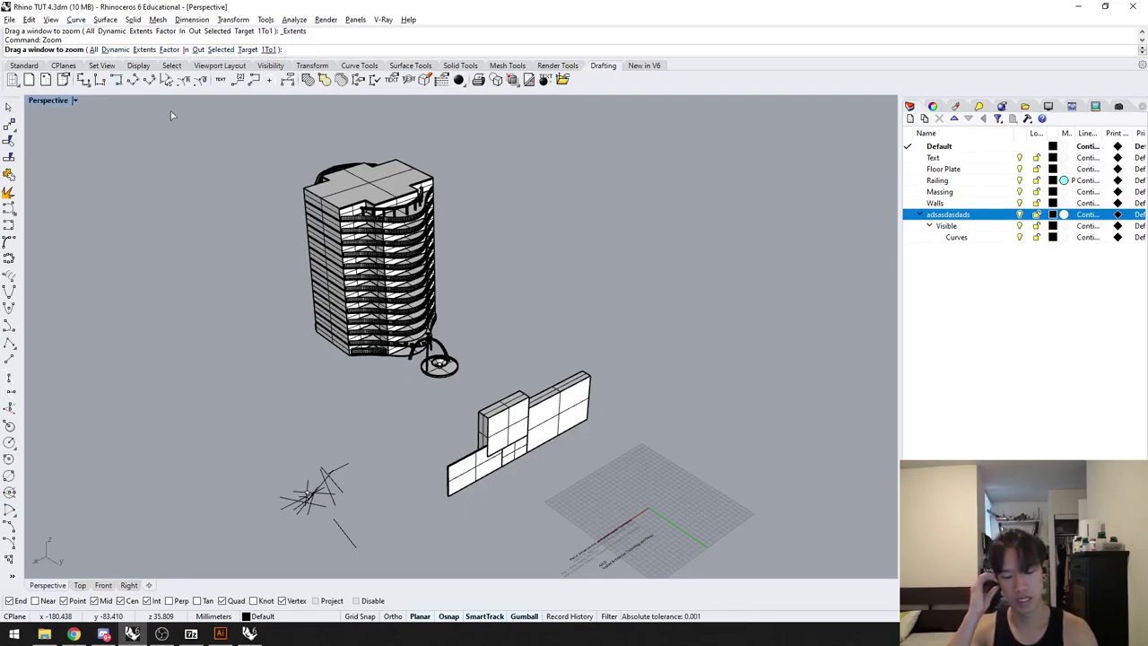
key("Escape")
Step: Zoom to the selected wall polysurface with alias ZS and clear the selection
right_click_drag(548, 242, 525, 217)
left_click(521, 368)
type("zs")
key("Return")
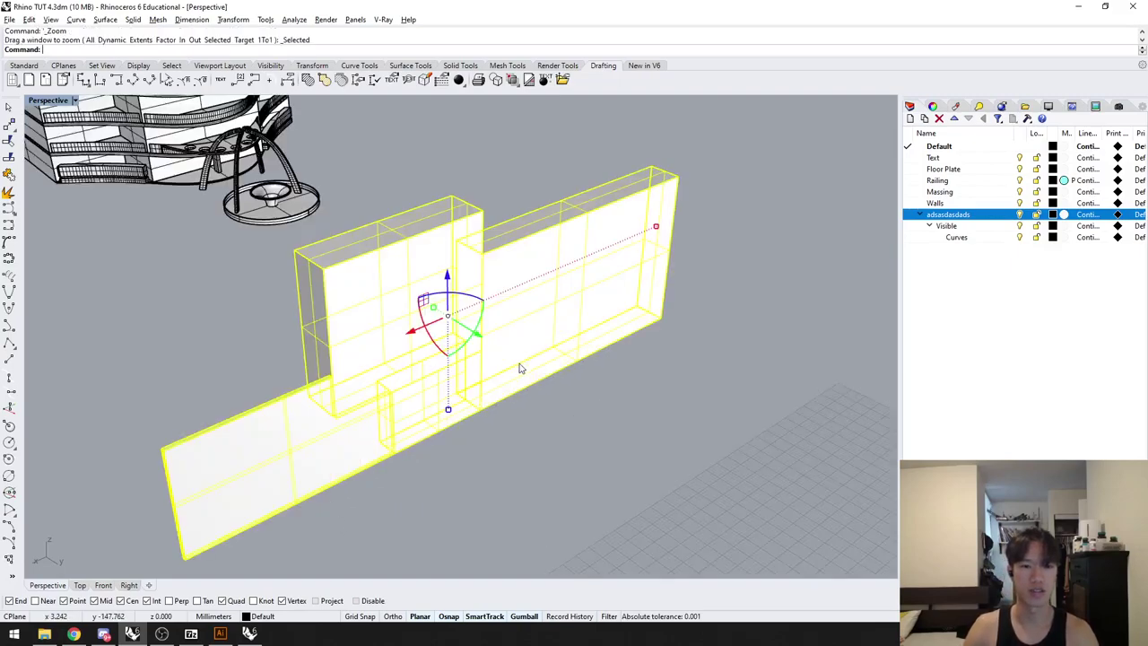
left_click(200, 294)
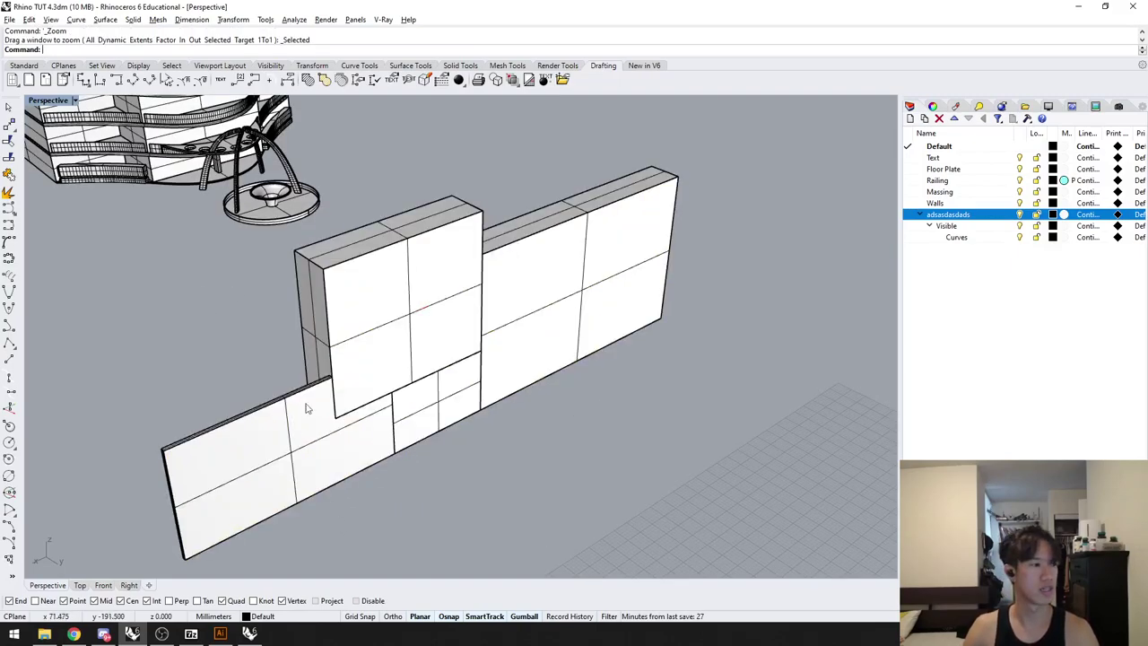
Step: Zoom to a window around the small lower wall block with alias Z, and return to a wider view
type("z")
key("Return")
left_click_drag(498, 440, 393, 371)
right_click_drag(451, 430, 479, 418)
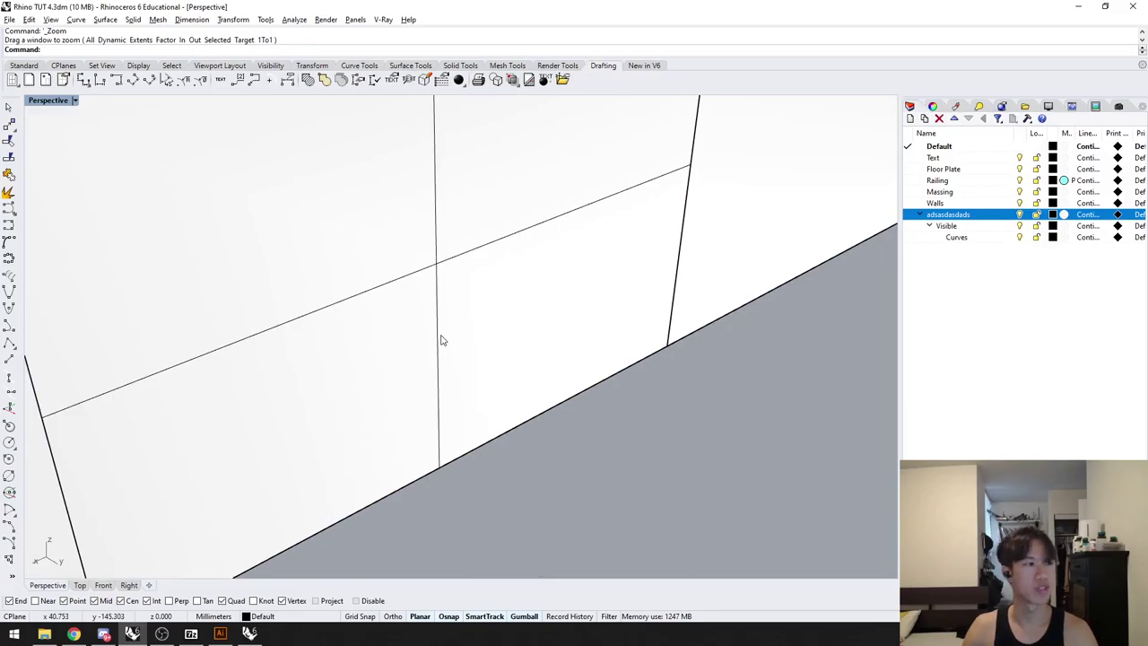
scroll(441, 339, "down", 6)
scroll(460, 345, "down", 8)
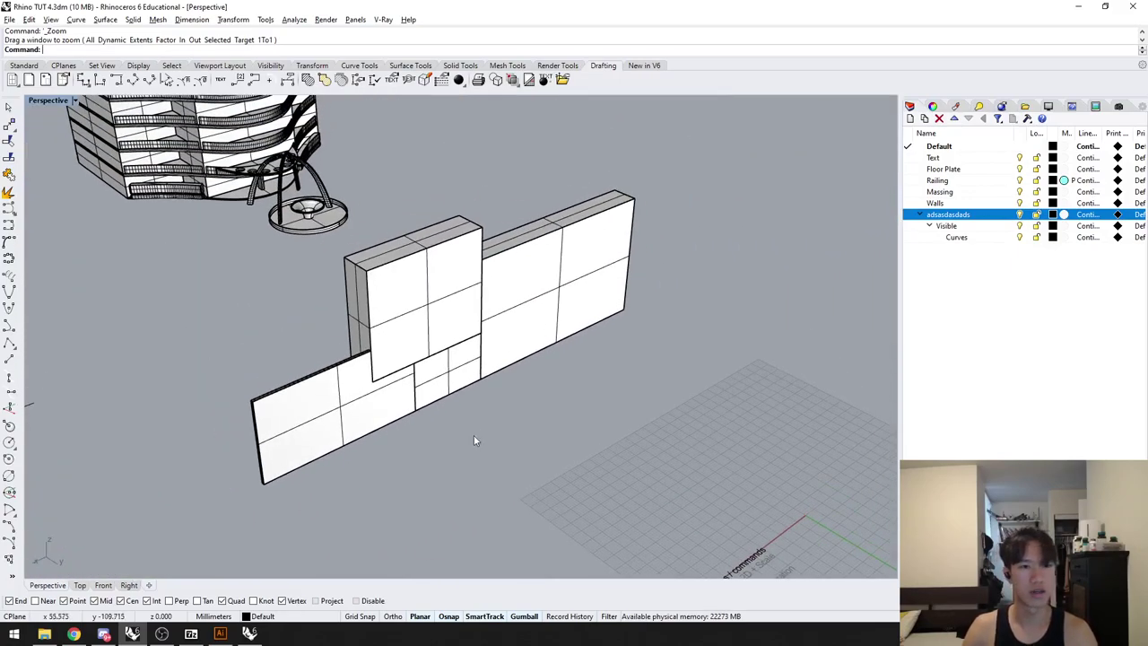
scroll(503, 408, "down", 4)
Step: Isolate the wall polysurface with the Isolate command, and undo the isolation
left_click(508, 404)
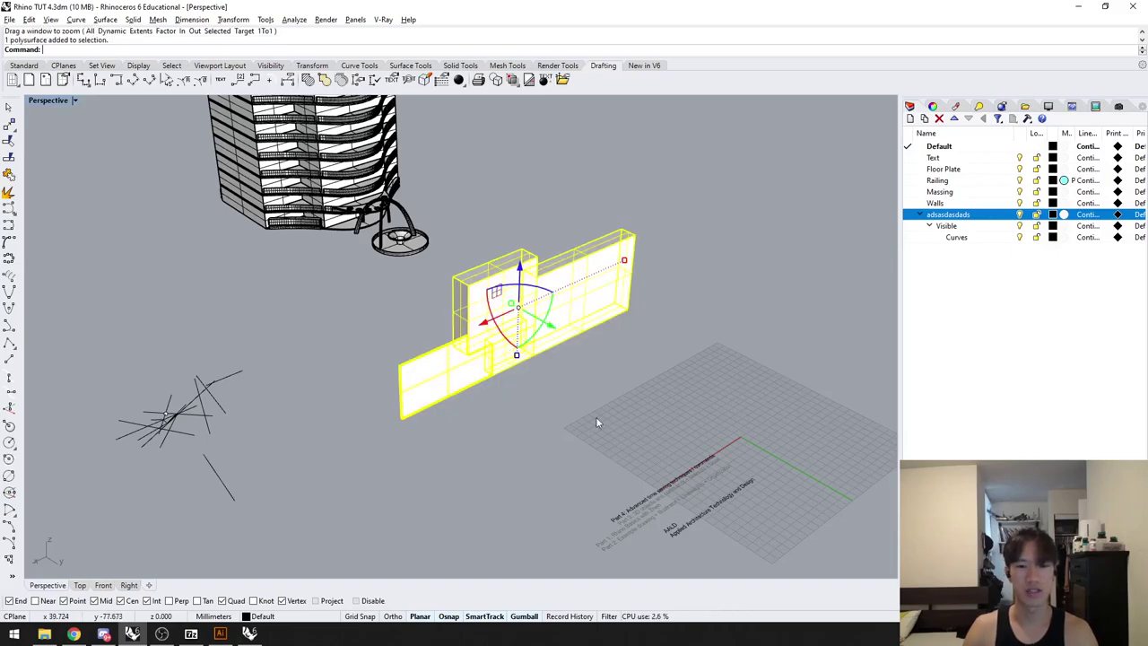
type("Isolate")
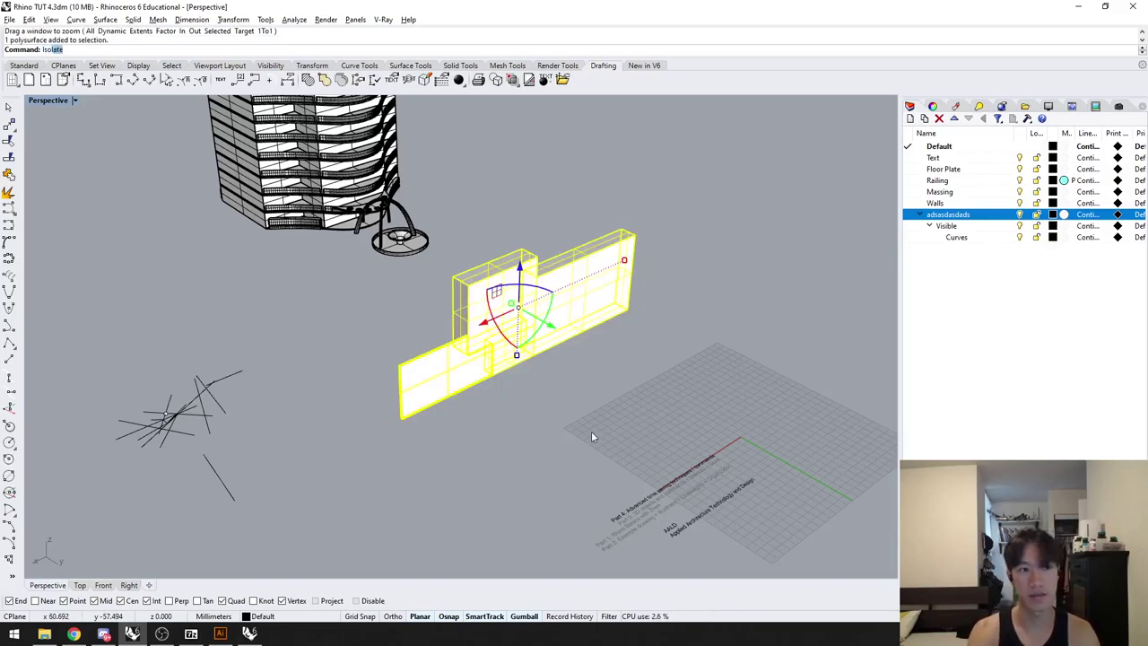
key("Return")
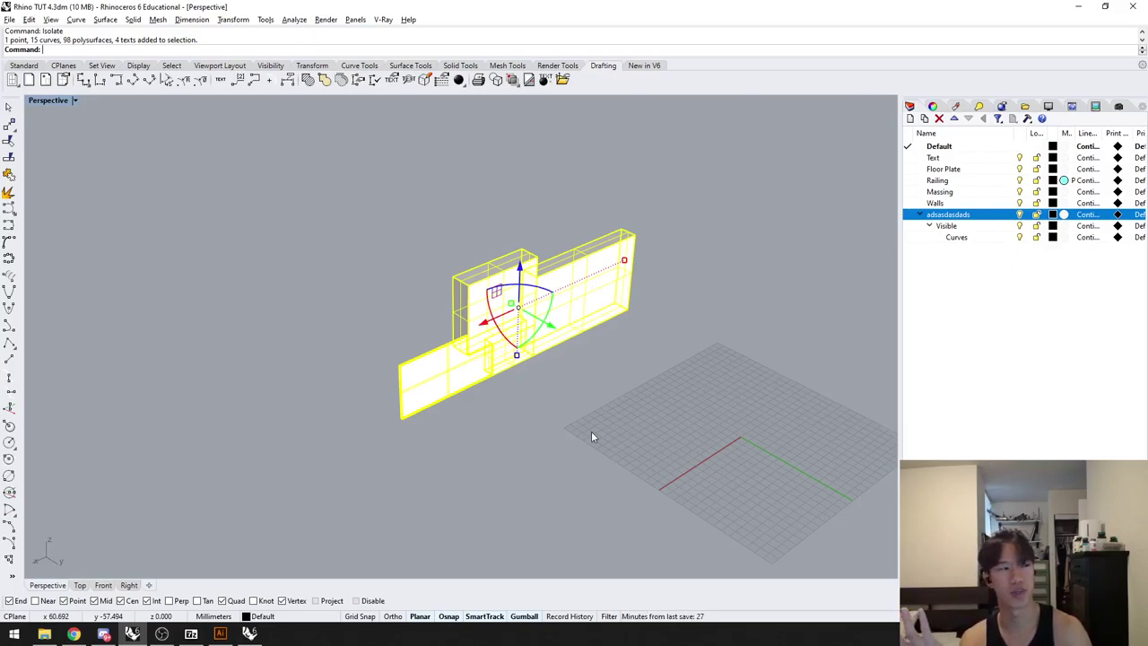
key("ctrl+z")
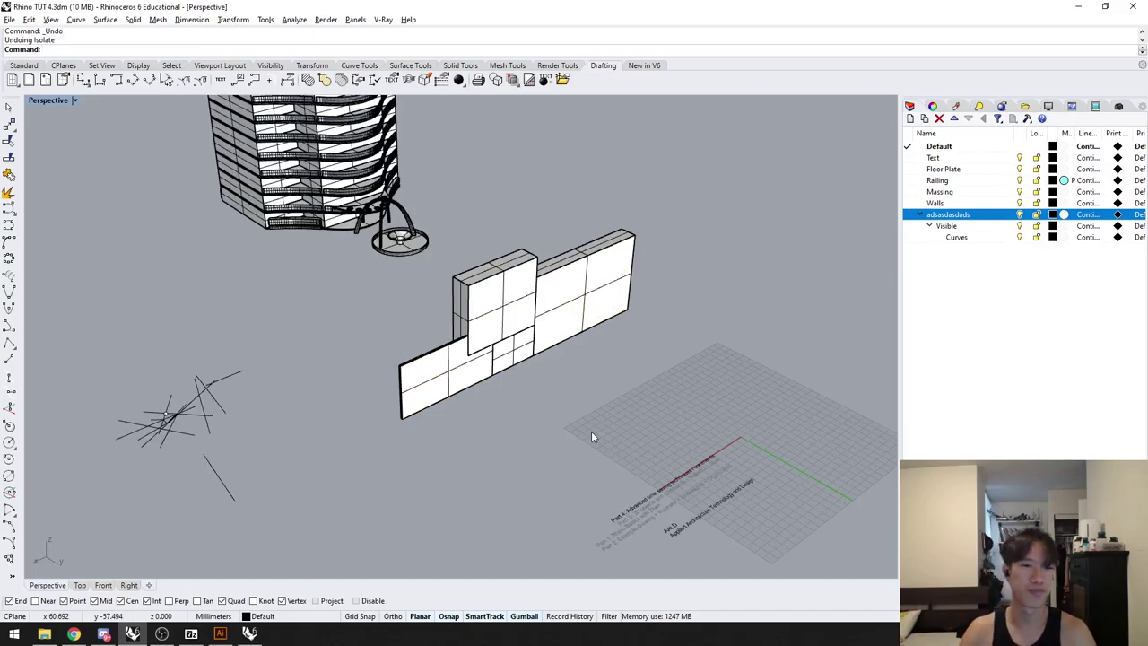
Step: Hide the wall polysurface twice, first with the full Hide command and once with its shortcut, undoing each hide
right_click_drag(582, 437, 556, 448, "shift")
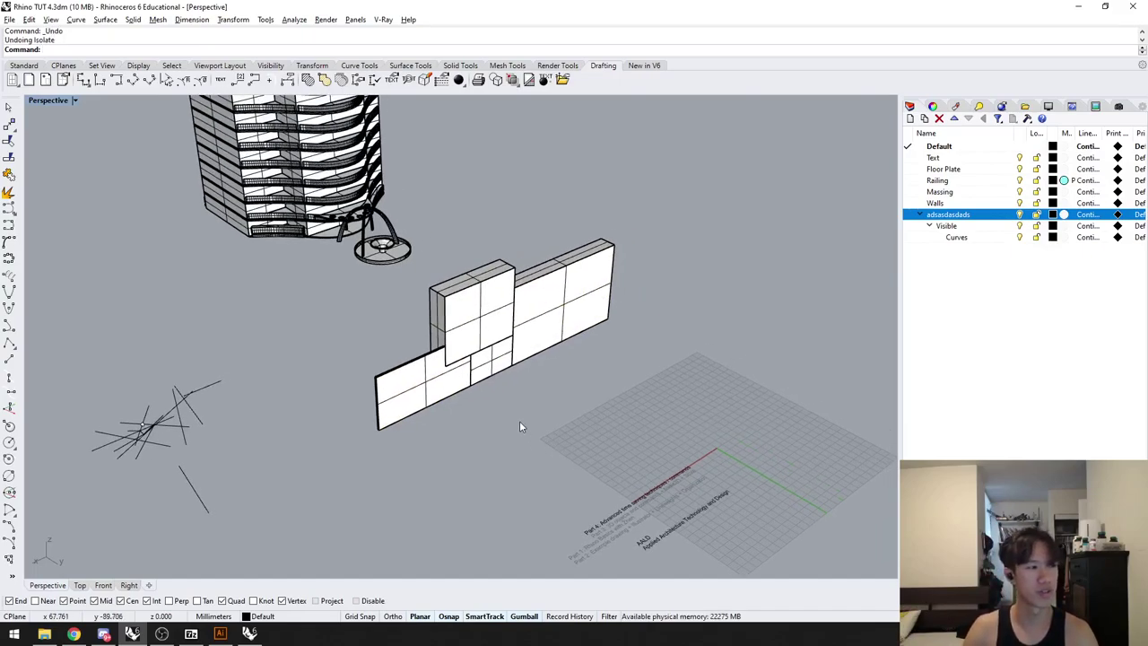
left_click(513, 384)
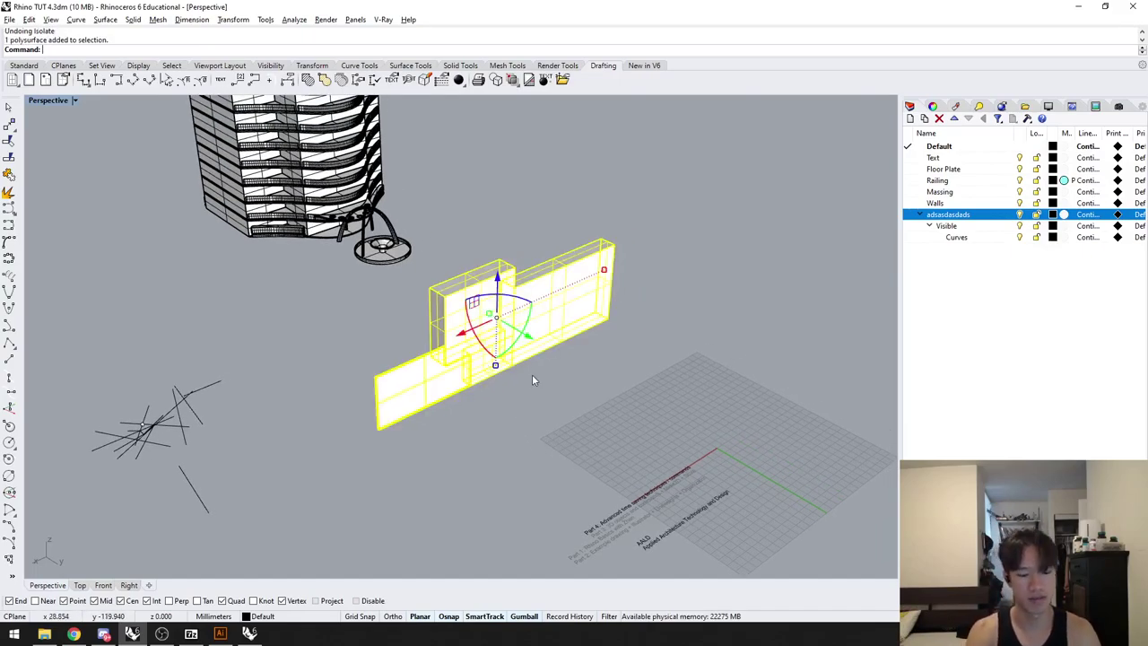
key("Return")
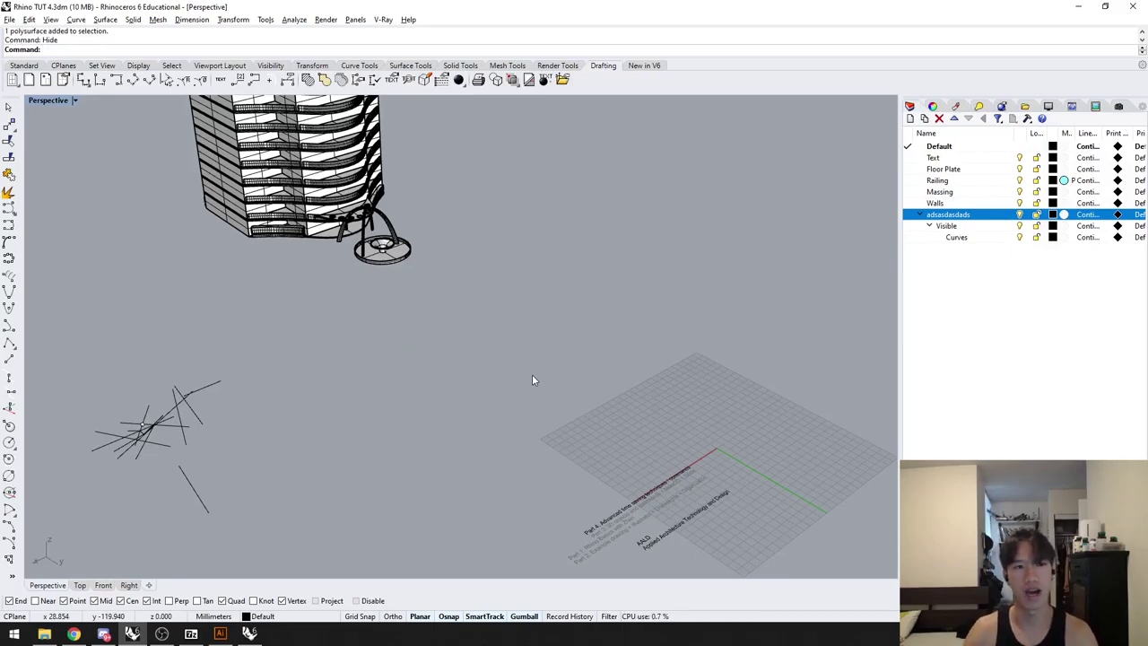
key("ctrl+z")
left_click(485, 360)
key("ctrl+h")
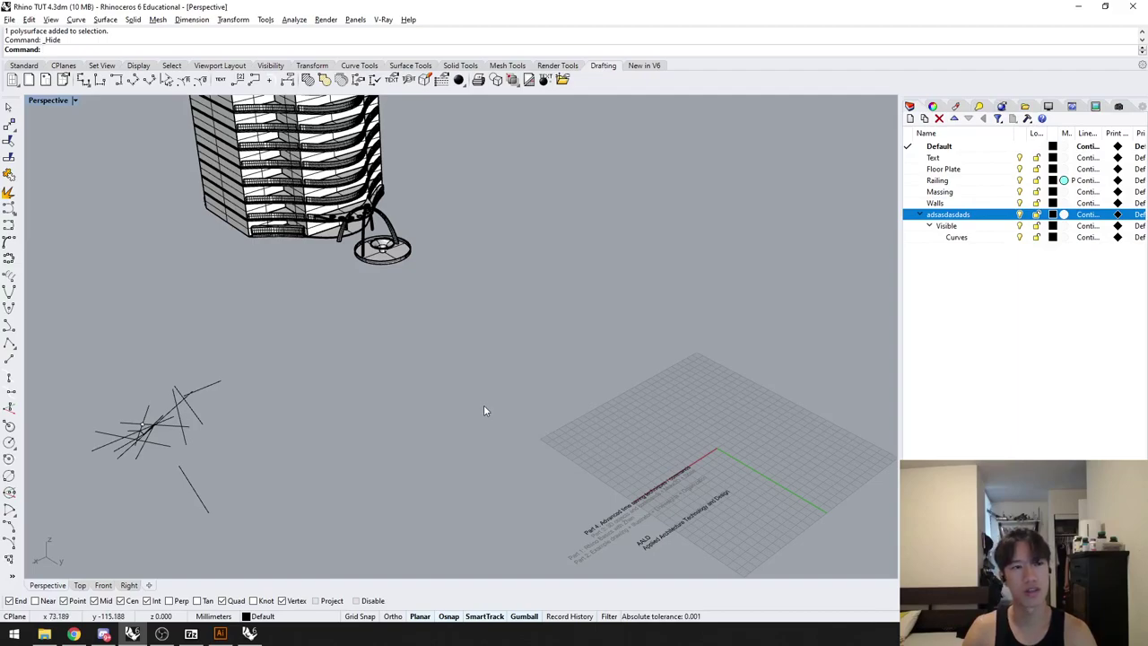
key("ctrl+z")
left_click(481, 364)
left_click(521, 403)
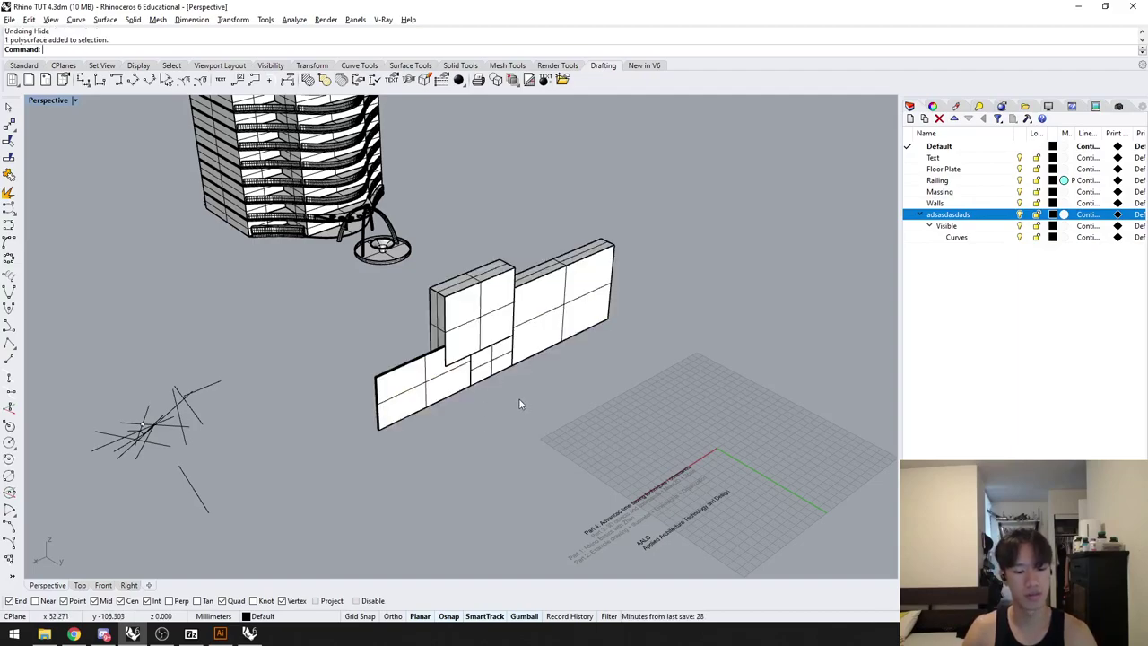
Step: Hide the wall polysurface and restore it from the hidden objects with ShowSelected
left_click(503, 375)
key("ctrl+h")
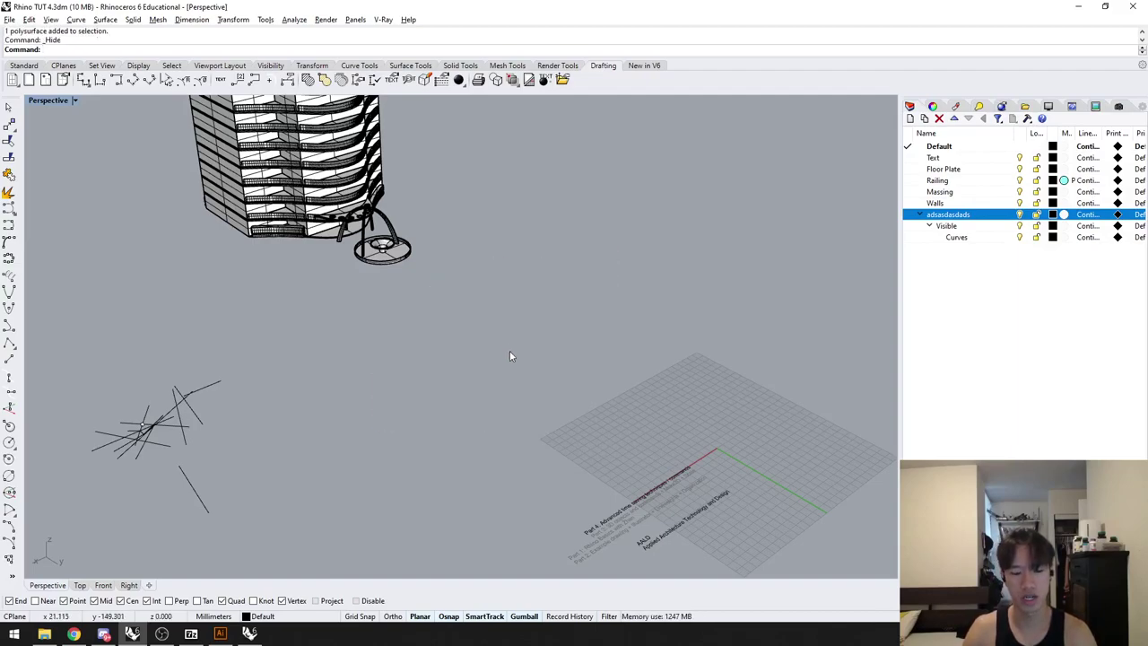
key("ctrl+shift+h")
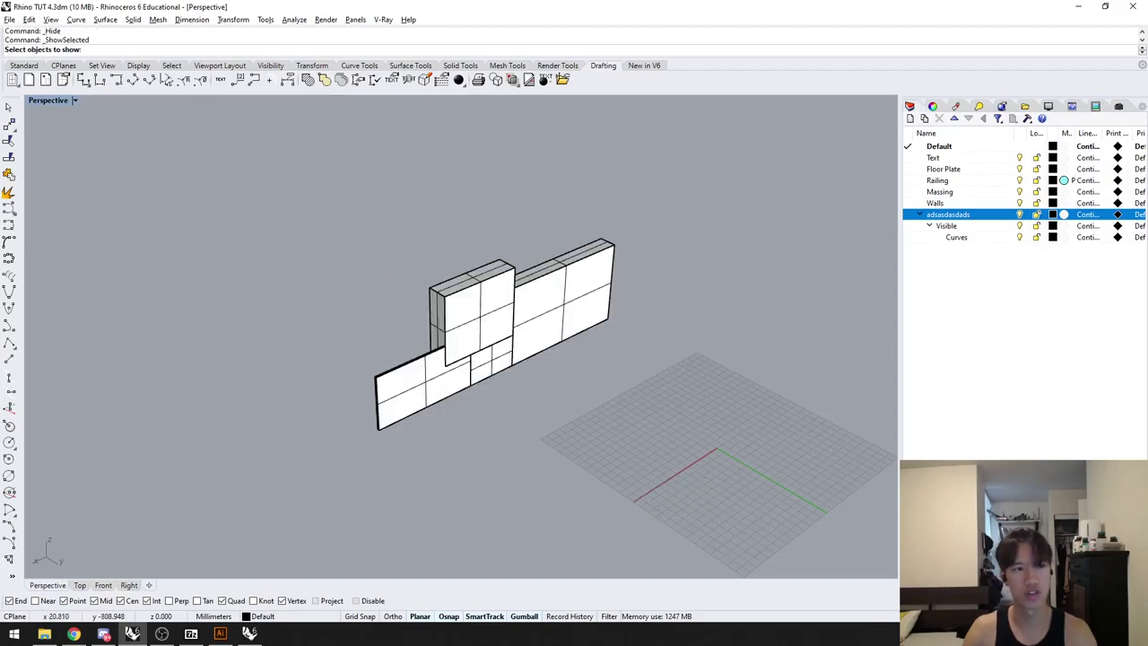
left_click(556, 325)
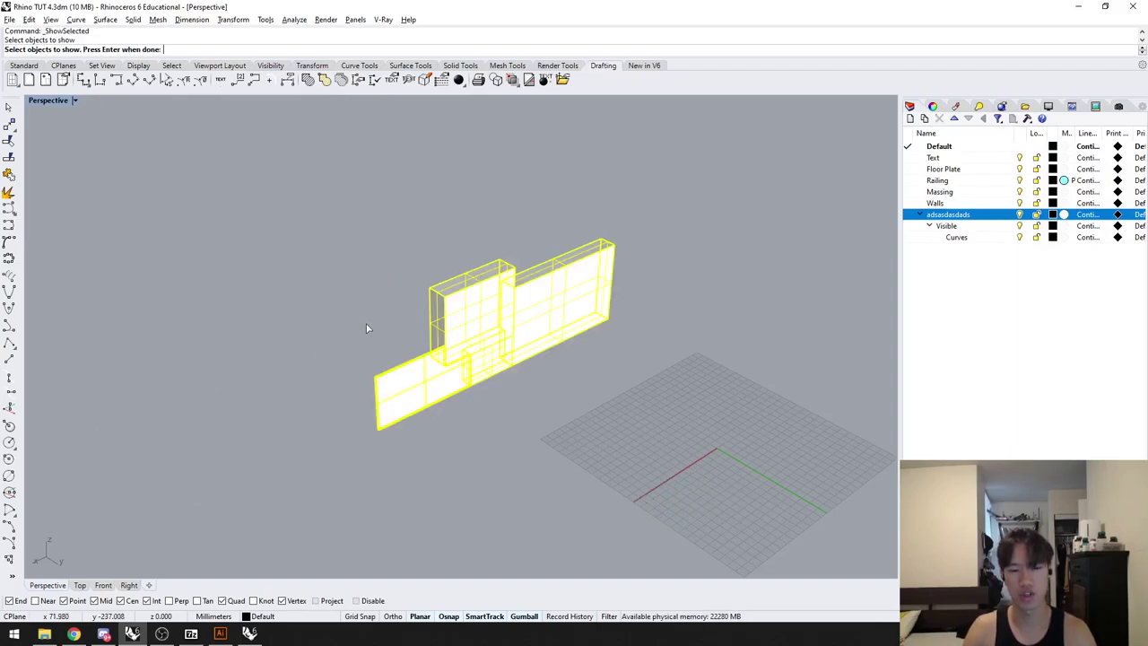
key("Return")
Step: Hide the wall polysurface together with the loose curves and point, and show all hidden objects again
left_click_drag(450, 507, 104, 341)
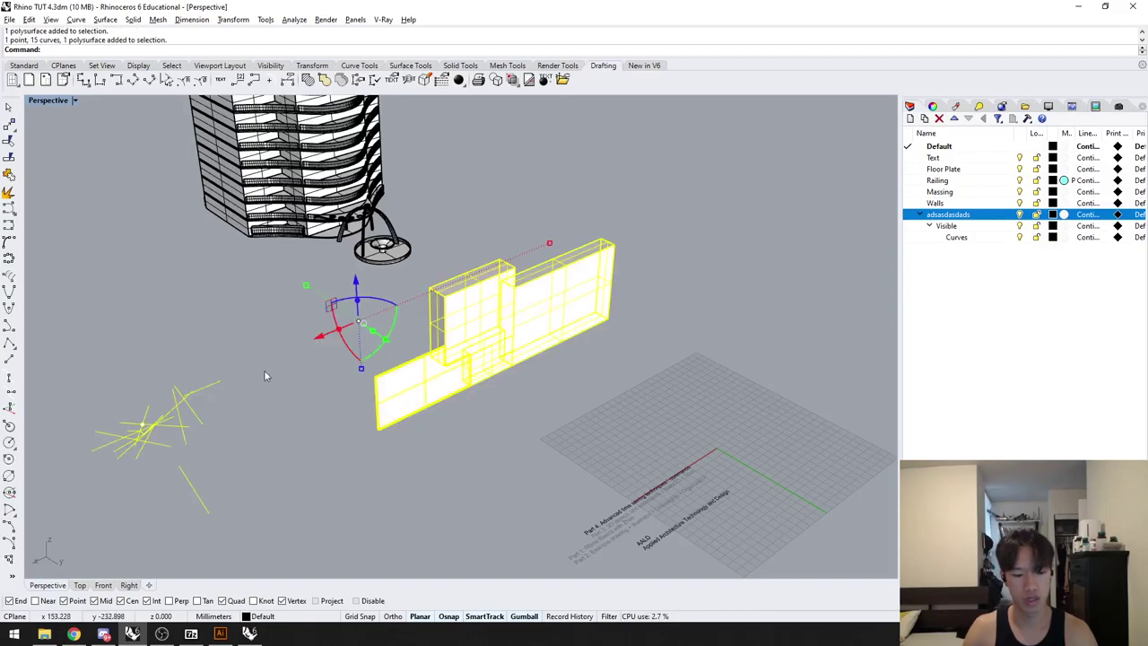
key("ctrl+h")
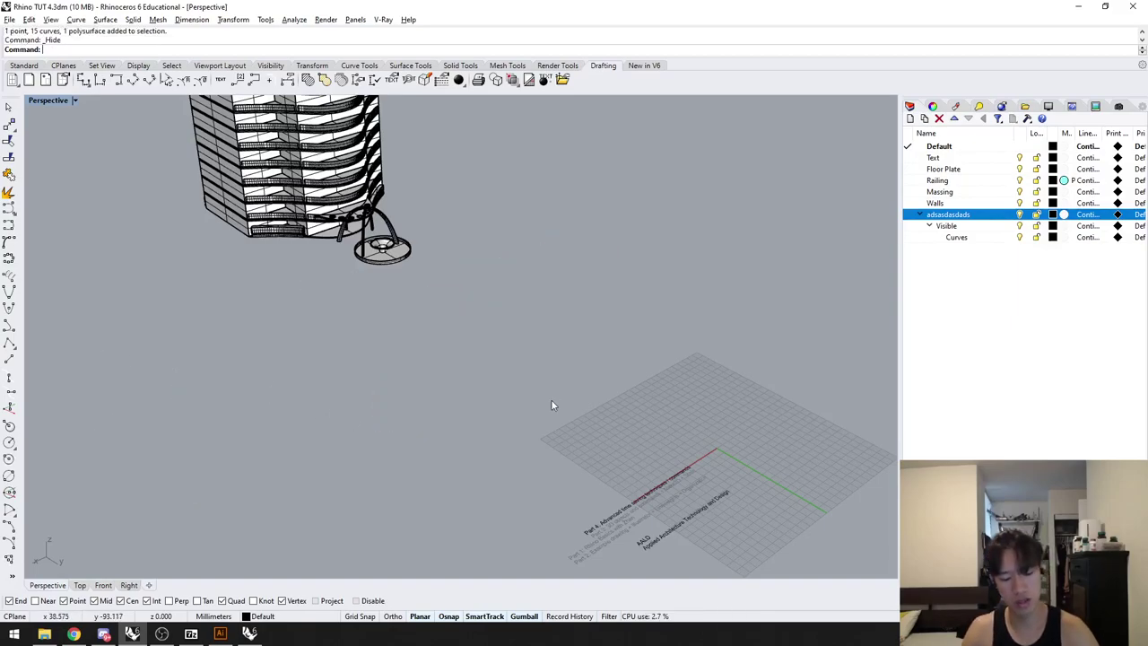
key("ctrl+alt+h")
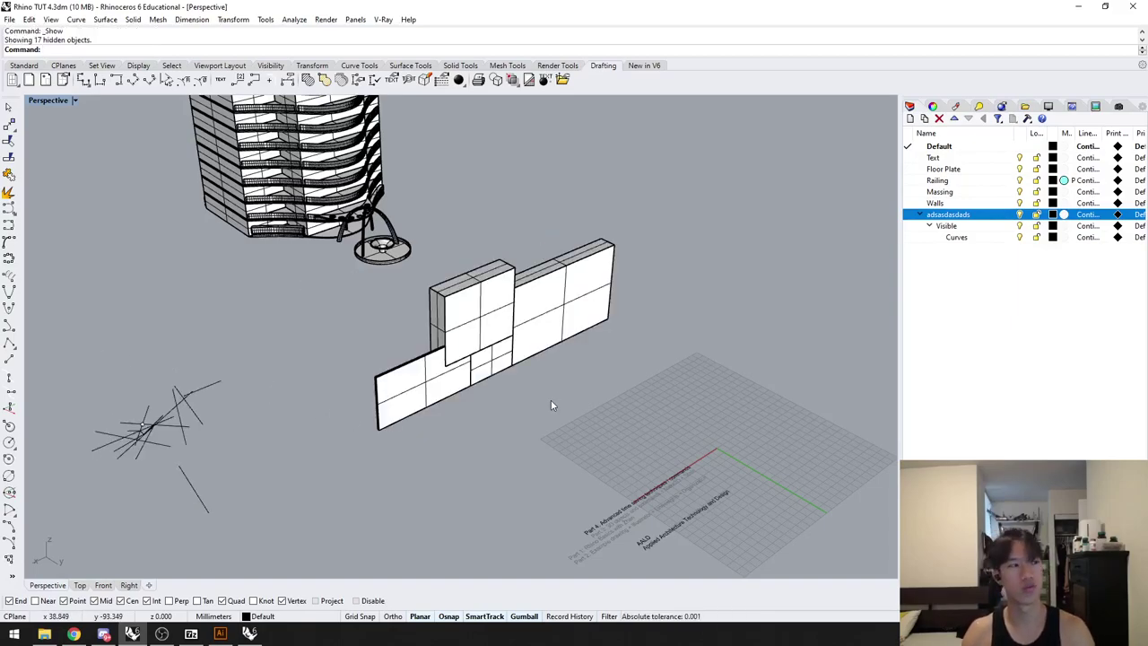
Step: Select the Floor Plate layer, and switch the Railing layer's visibility off and back on
scroll(529, 408, "down", 3)
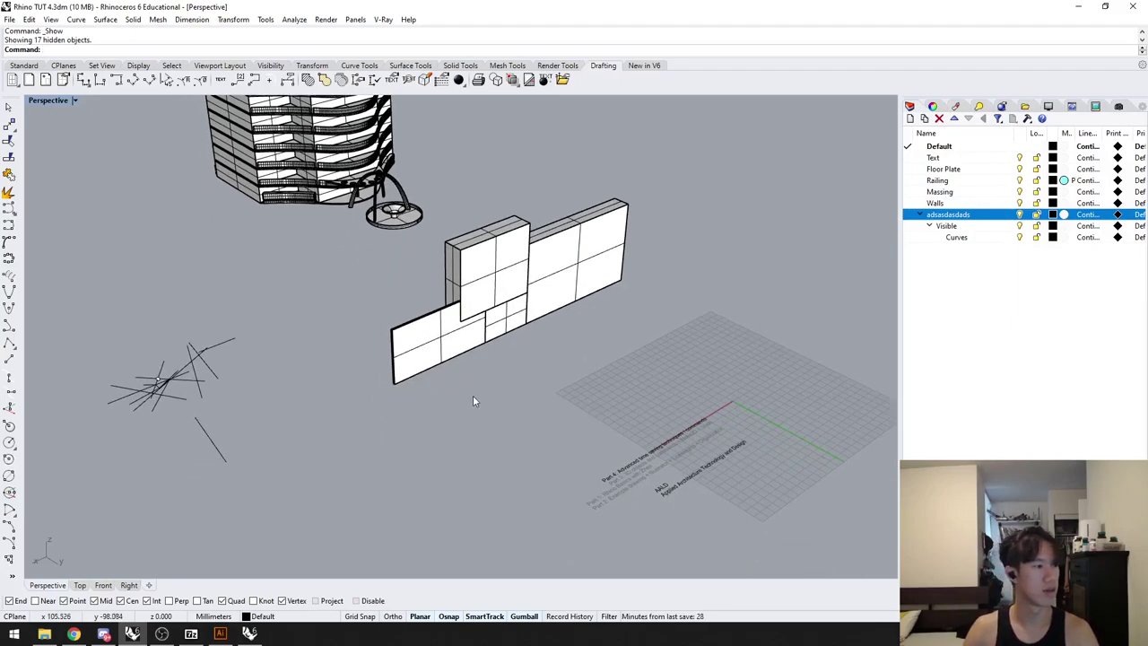
right_click_drag(467, 398, 479, 398)
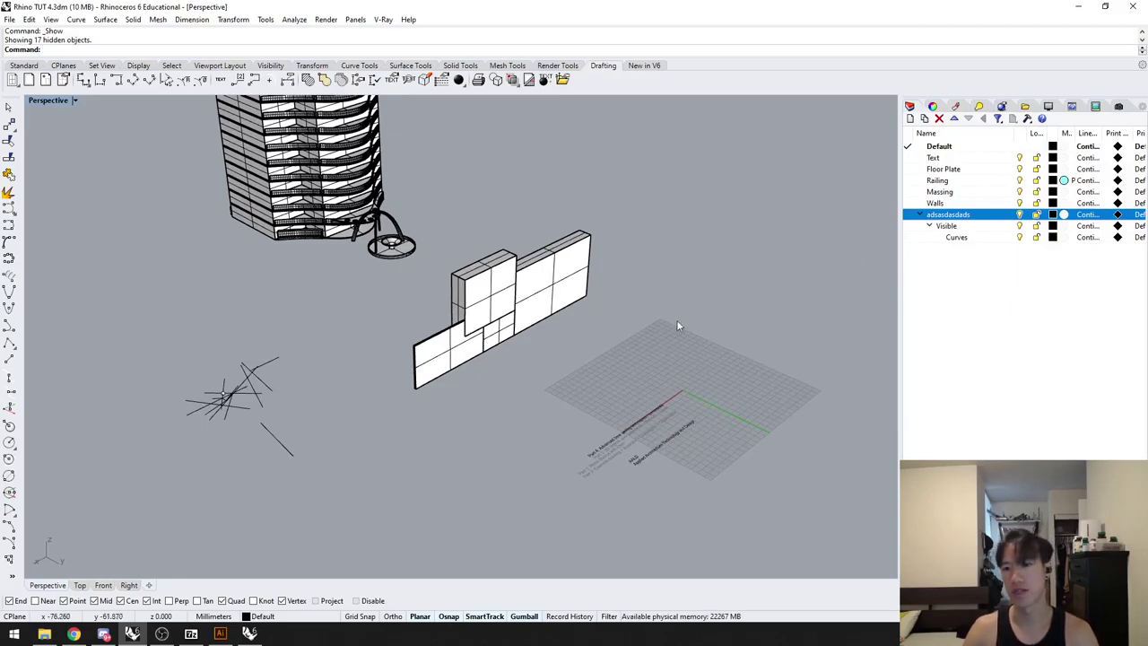
left_click(953, 172)
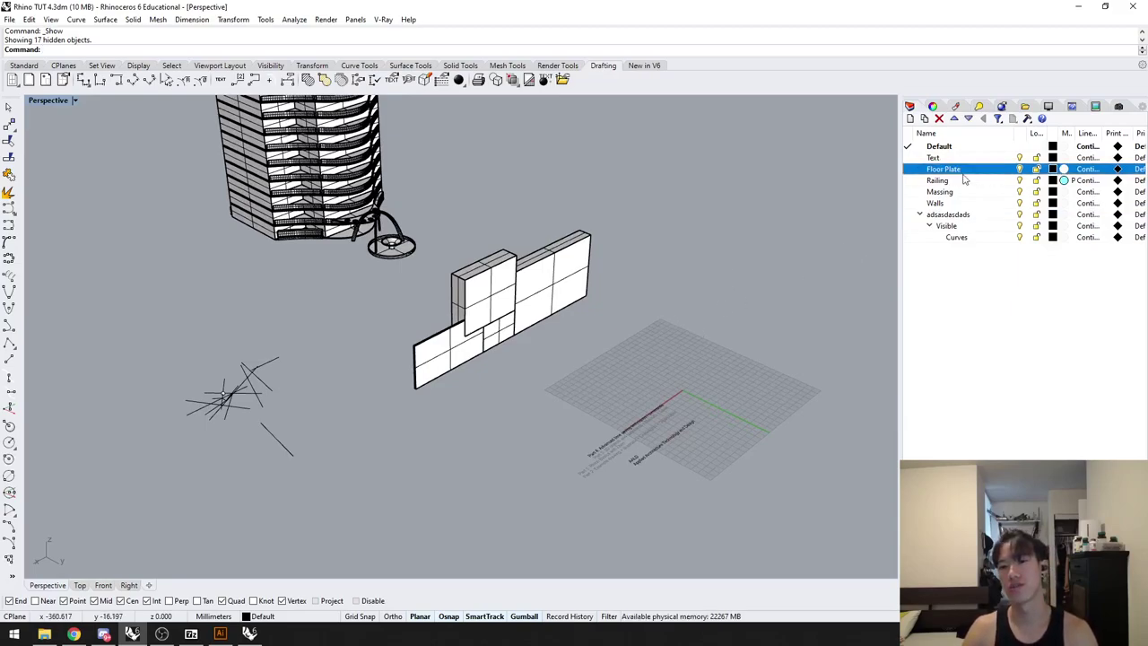
left_click(1020, 181)
left_click(1020, 182)
Step: Lock the Railing layer, and zoom to the selected tower objects with alias ZS before clearing the selection
right_click_drag(510, 243, 577, 414, "shift")
scroll(383, 319, "up", 6)
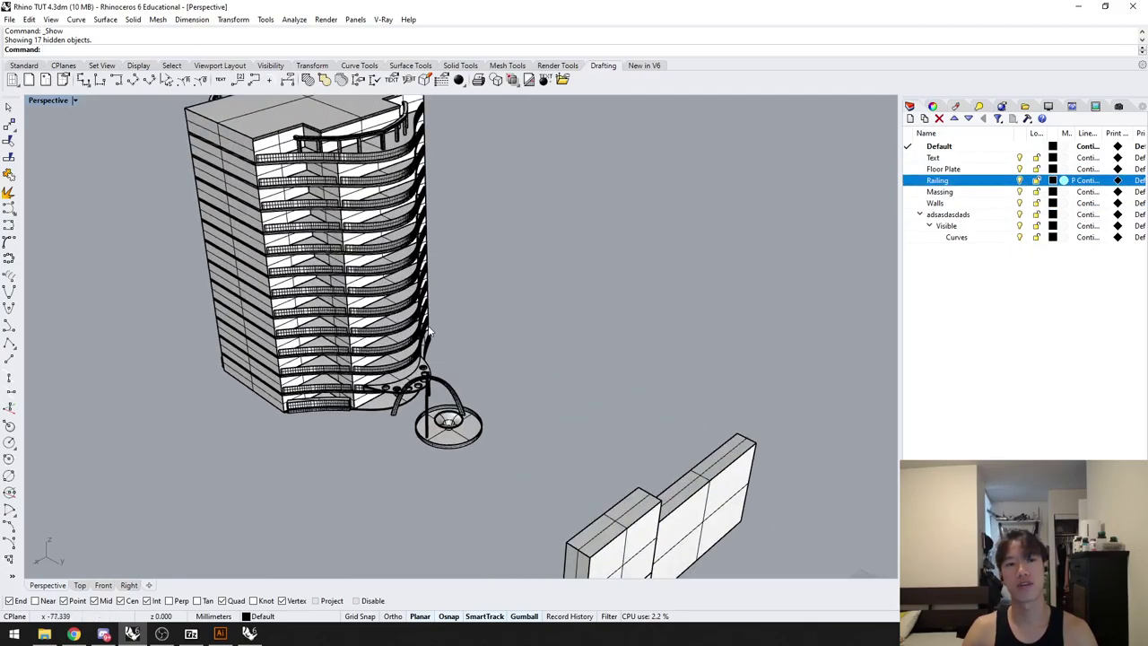
right_click_drag(382, 315, 456, 385, "shift")
scroll(455, 386, "up", 2)
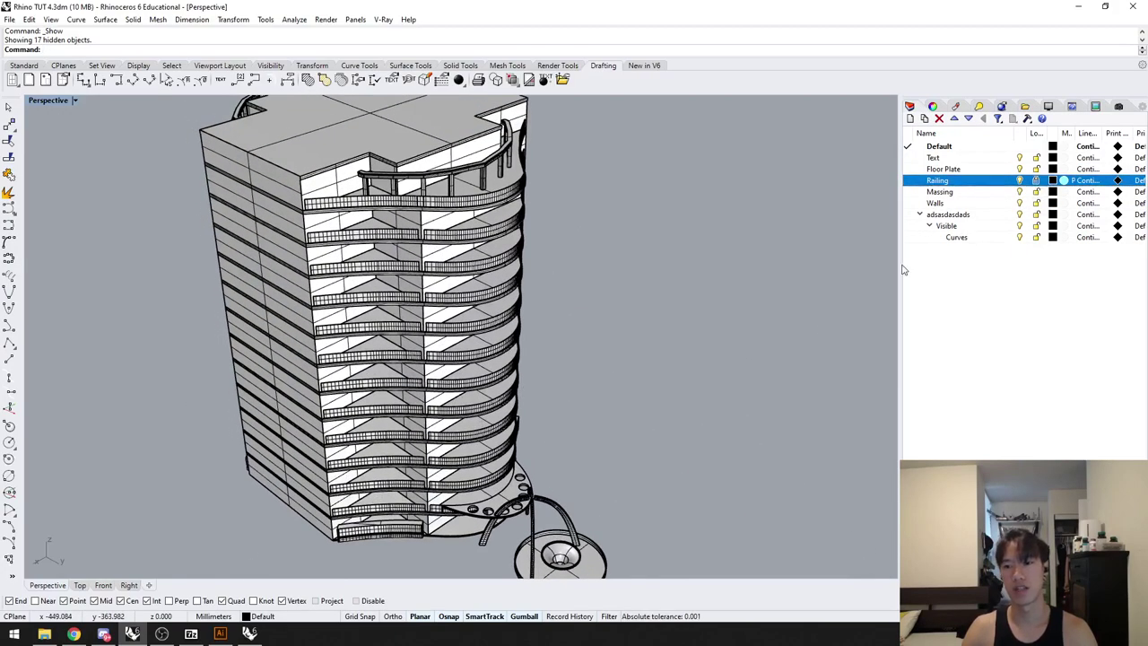
left_click_drag(652, 413, 506, 331)
type("zs")
key("Return")
left_click(585, 276)
Step: Delete the tower's unlocked polysurfaces while the Railing layer is locked, and undo the deletion
scroll(505, 233, "up", 6)
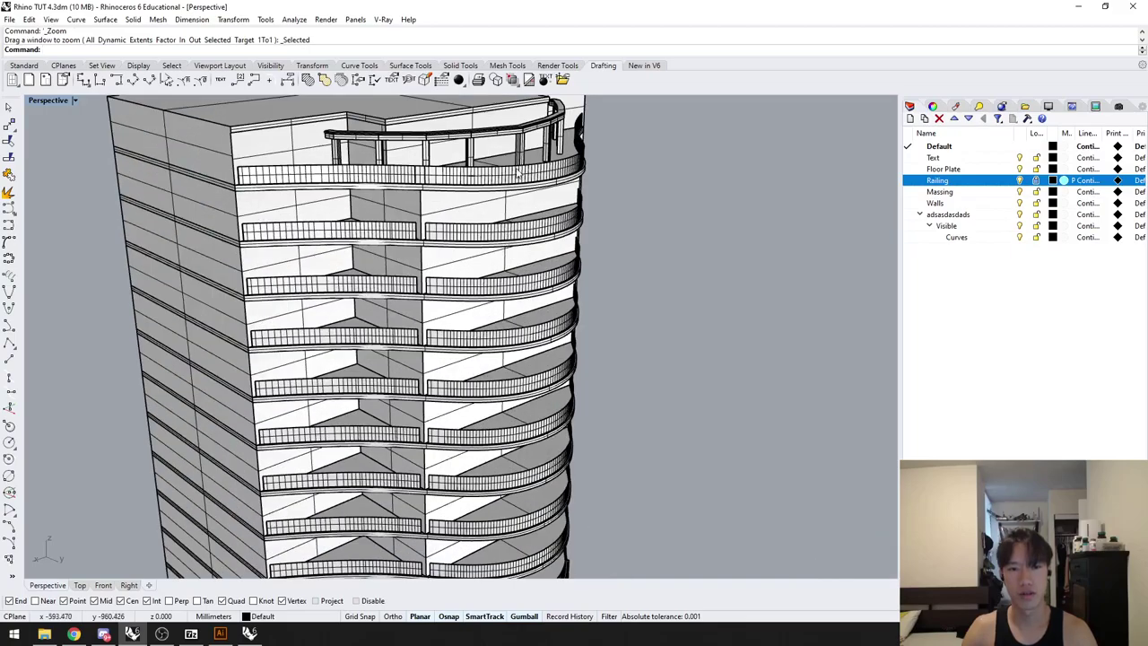
left_click(518, 168)
left_click(673, 223)
left_click(560, 284)
right_click_drag(635, 280, 608, 297)
key("Delete")
left_click(694, 307)
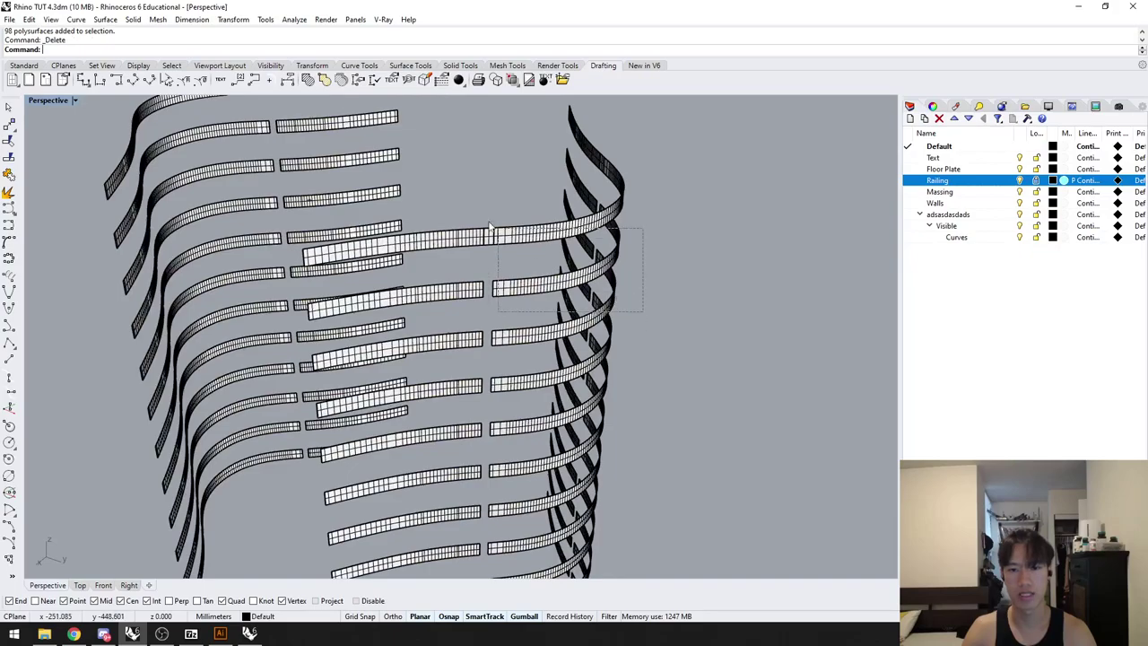
key("ctrl+z")
left_click(751, 333)
Step: Unlock the Railing layer, and select the whole tower with its railings before clearing the selection
right_click_drag(704, 357, 731, 369)
scroll(664, 285, "up", 6)
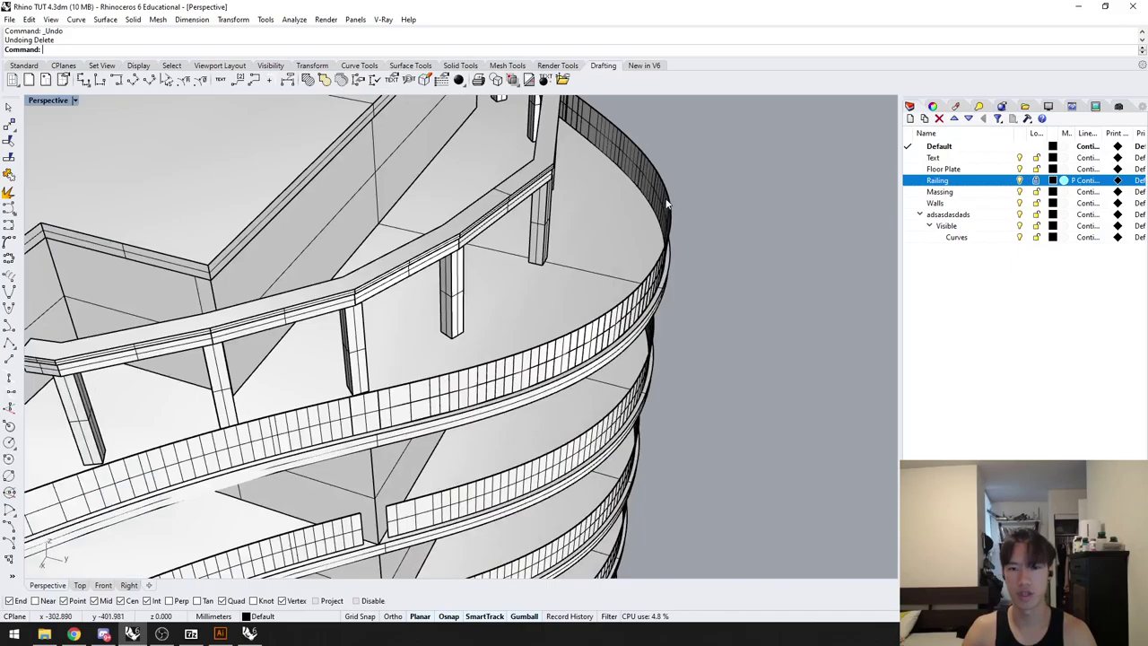
scroll(673, 242, "down", 5)
right_click_drag(682, 274, 646, 310)
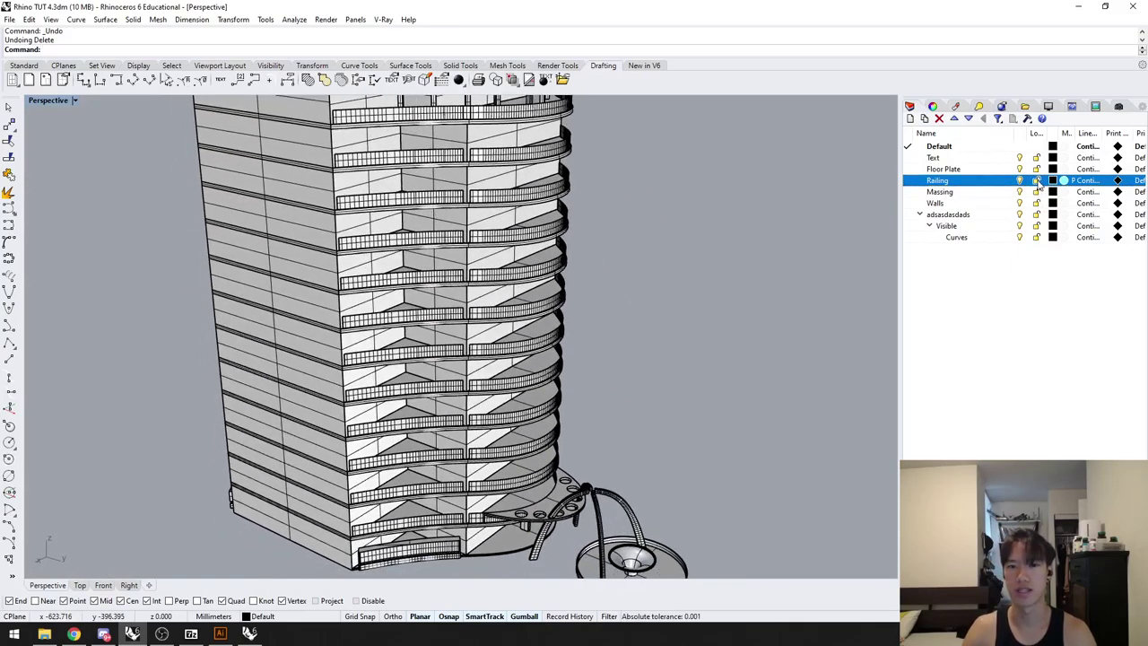
right_click_drag(589, 230, 496, 217)
scroll(494, 215, "down", 2)
key("ctrl+a")
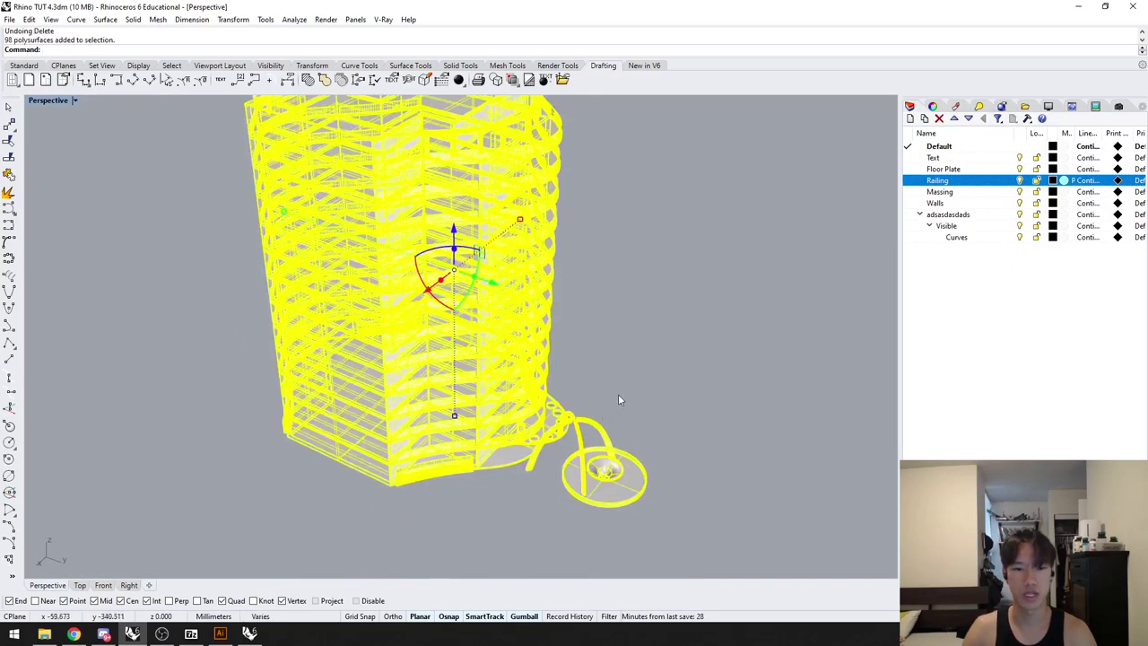
left_click(628, 376)
Step: Lock the wall polysurface with the Lock command
right_click_drag(628, 381, 552, 411)
left_click(552, 411)
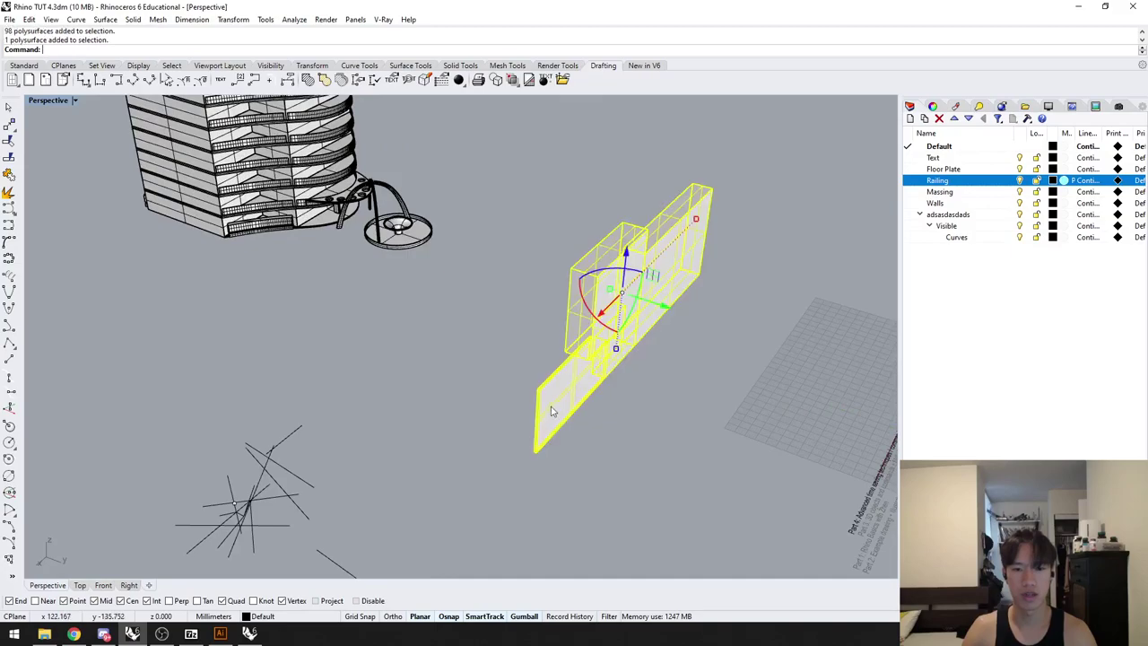
type("lock")
key("Return")
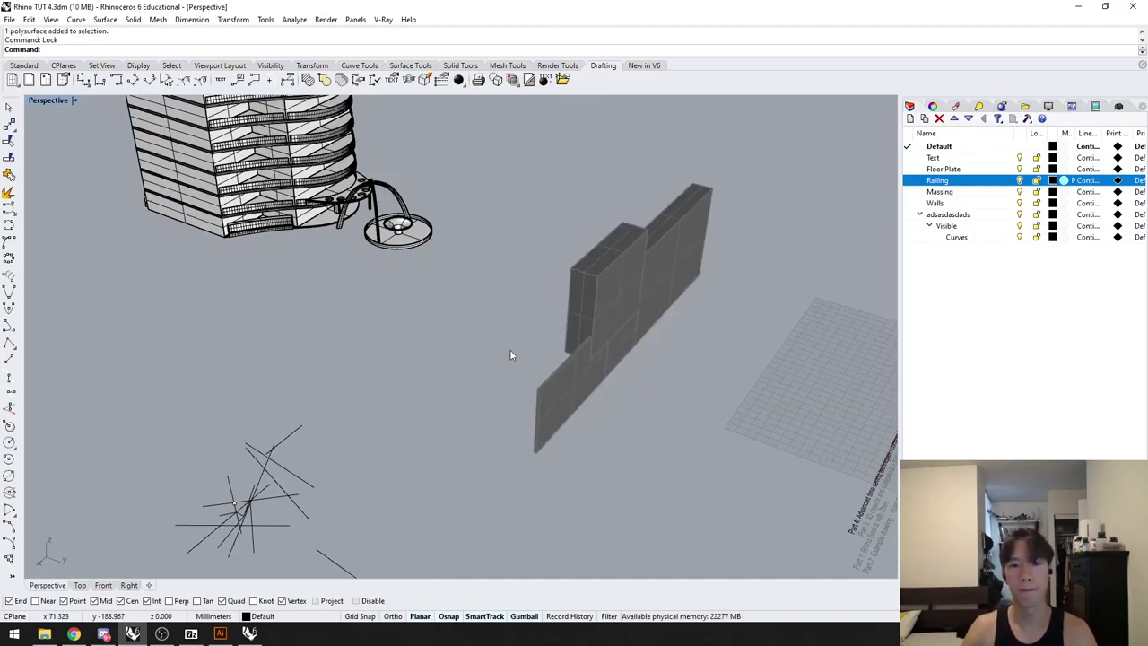
Step: Unlock the locked wall polysurface with the Unlock command
right_click_drag(517, 249, 574, 297)
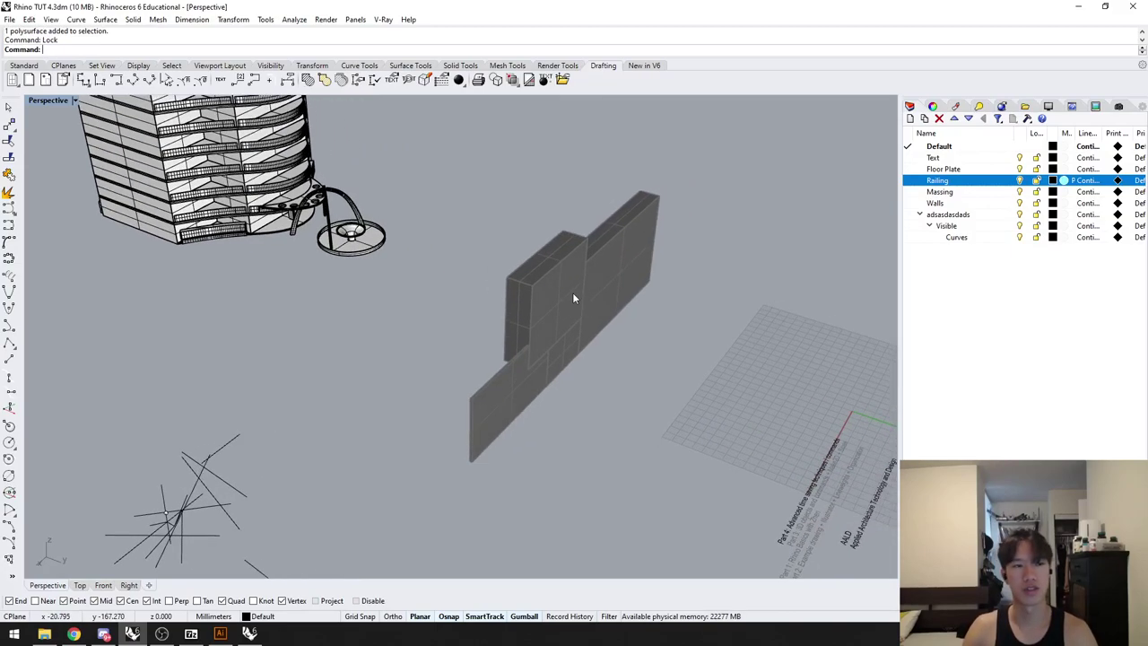
type("Unlock")
key("Return")
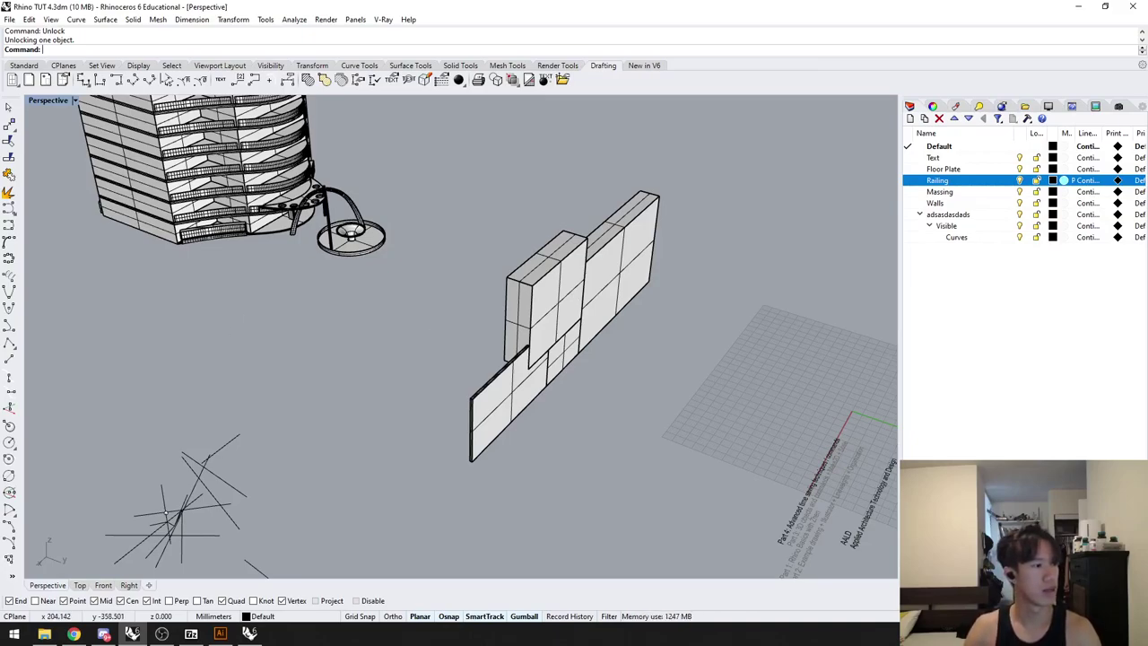
Step: Make the Railing layer current and select the wall polysurface
scroll(560, 437, "down", 2)
left_click_drag(544, 436, 374, 385)
left_click(909, 181)
right_click_drag(645, 386, 529, 307)
left_click_drag(529, 307, 579, 315)
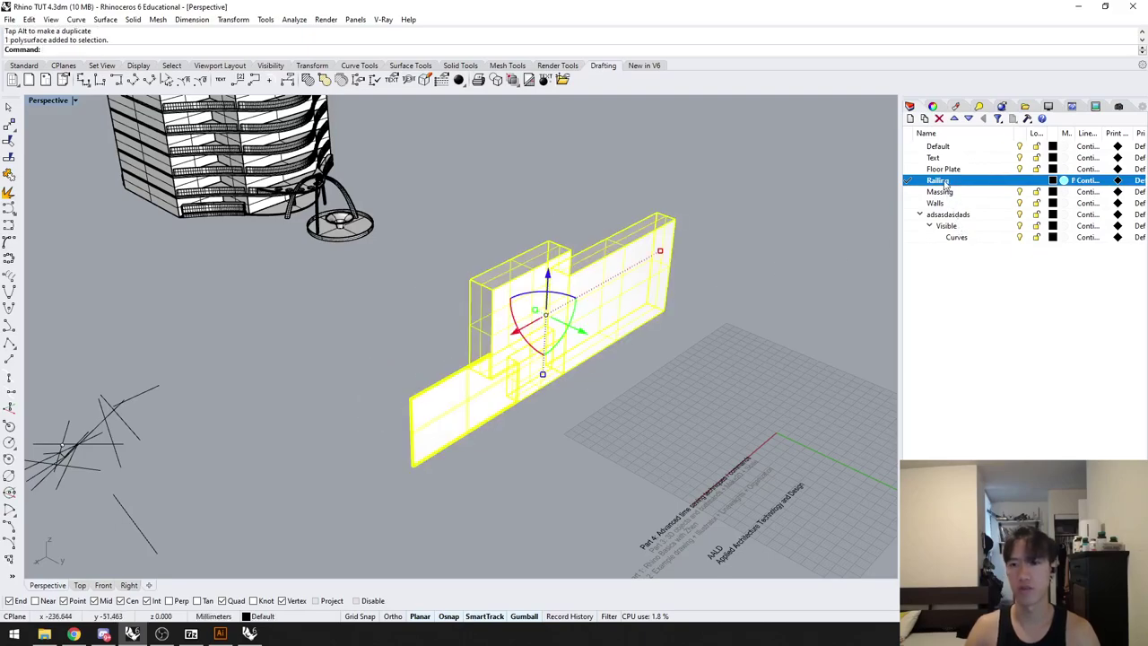
Step: Turn the Default layer off and on to check whether it holds the wall, and reselect the wall
left_click_drag(797, 272, 628, 342)
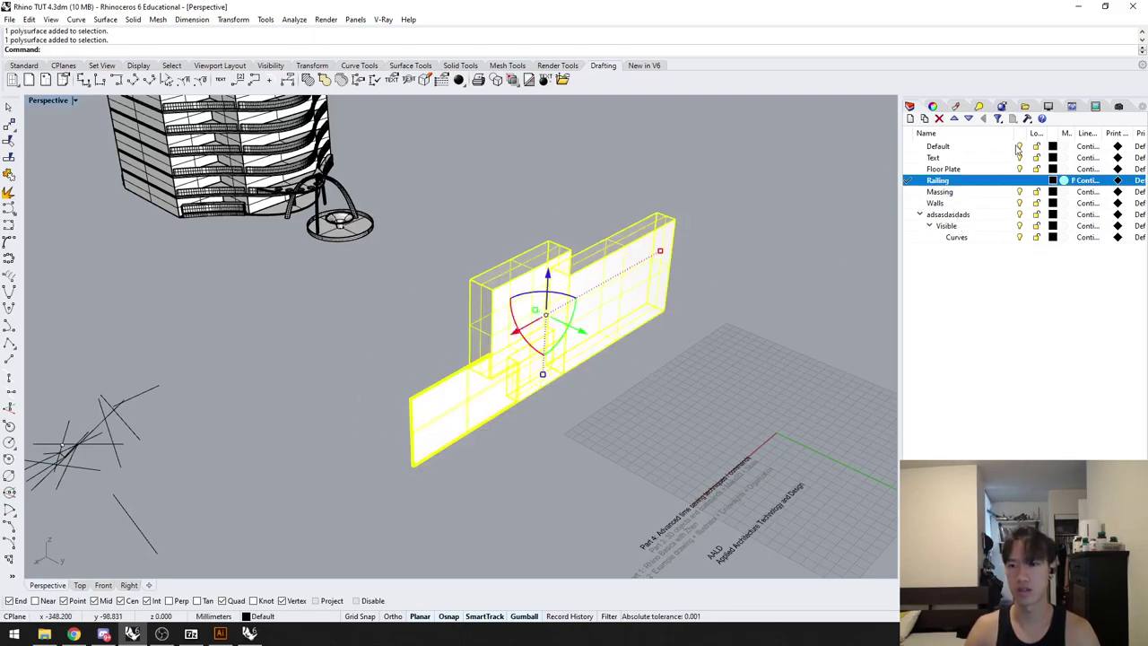
left_click(1019, 147)
left_click(1019, 147)
left_click(589, 350)
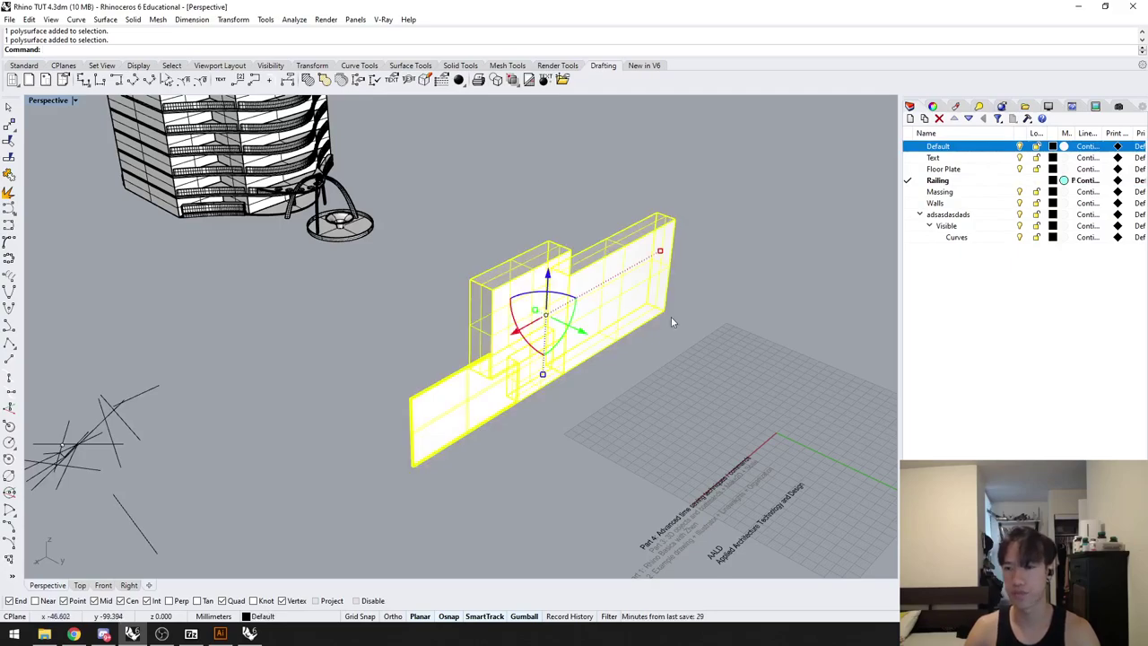
Step: Move the selected wall to the Railing layer with Change Object Layer, and check it by switching off the Default layer
left_click(937, 182)
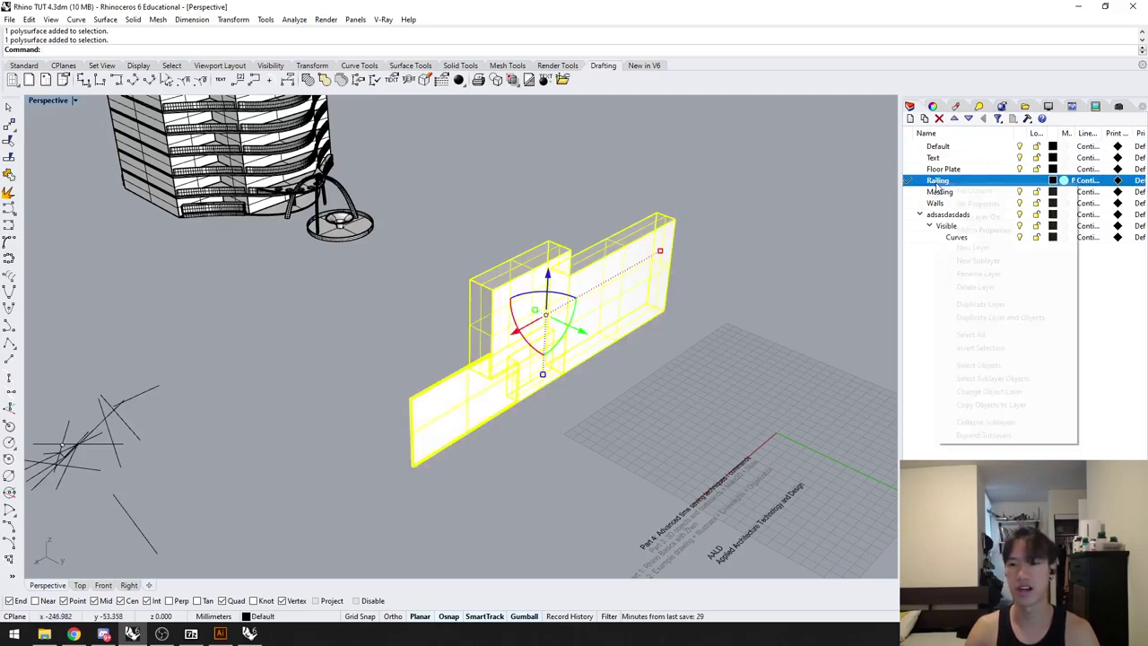
right_click(937, 183)
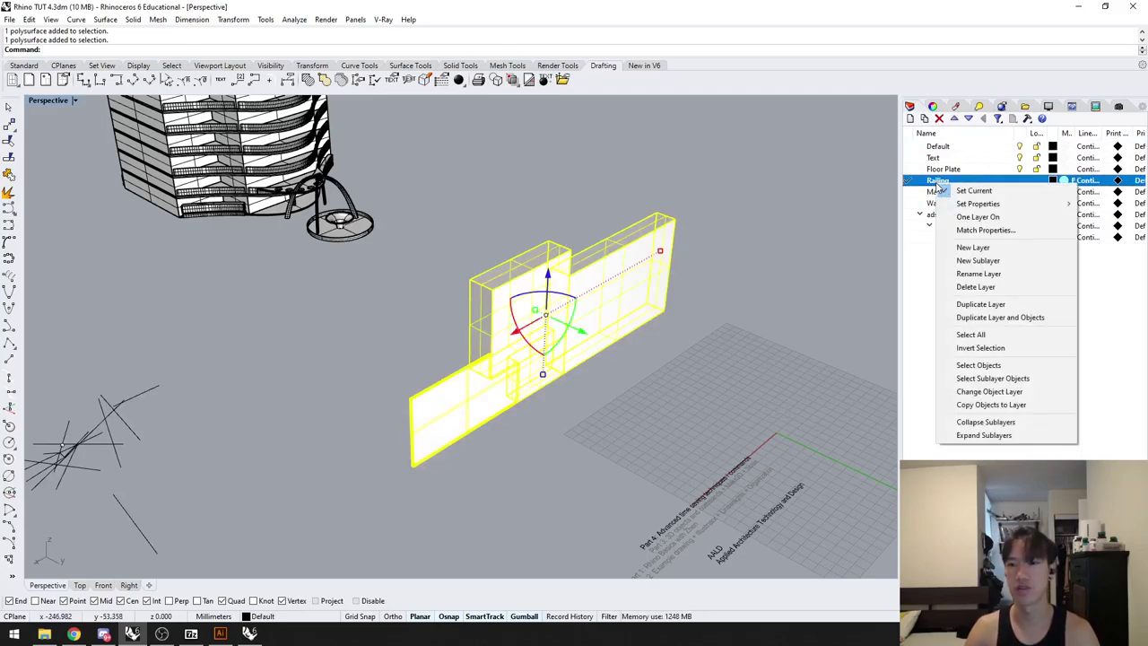
left_click(1004, 398)
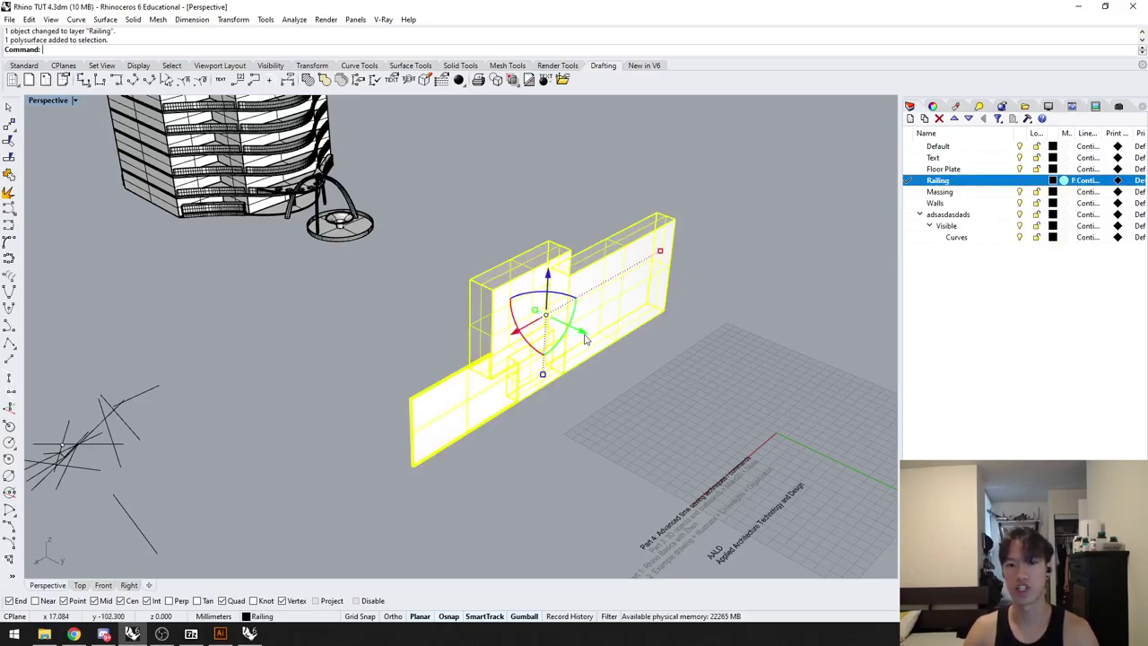
left_click(1020, 149)
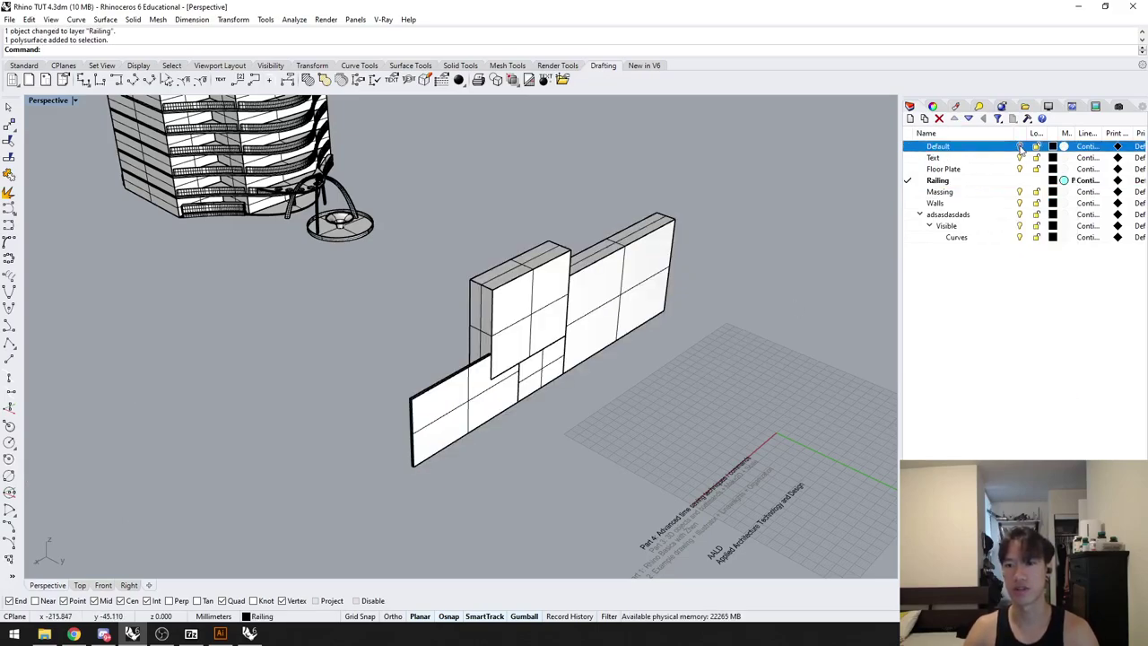
left_click(525, 316)
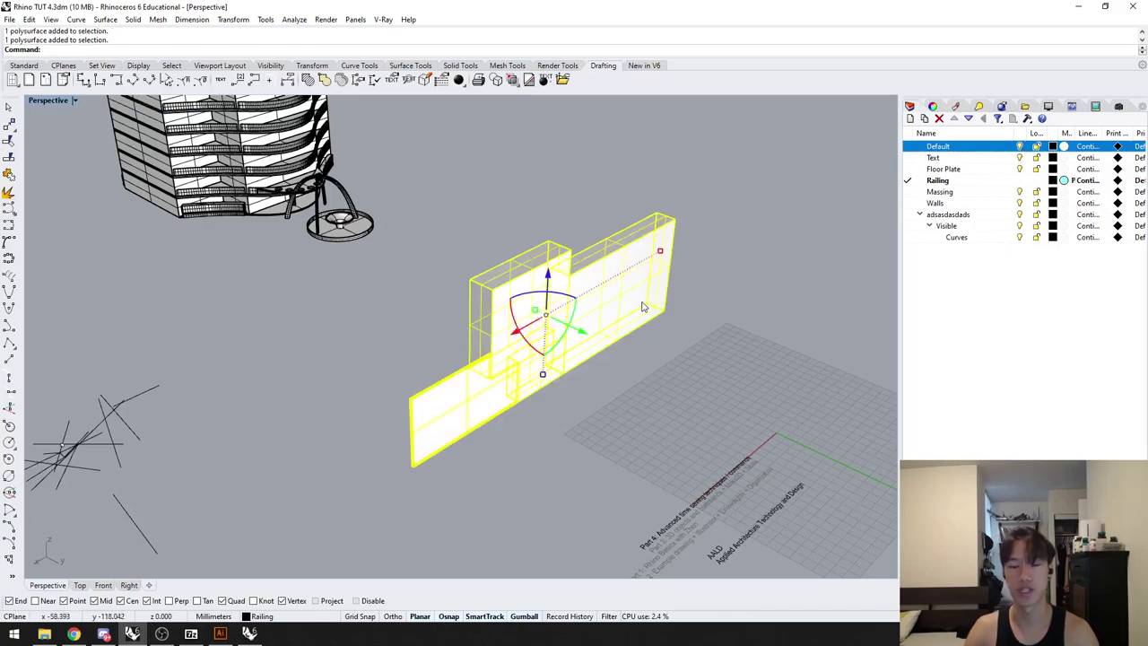
left_click(638, 367)
Step: Undo the wall's move to the Railing layer along with the Default layer's visibility changes
key("ctrl+z")
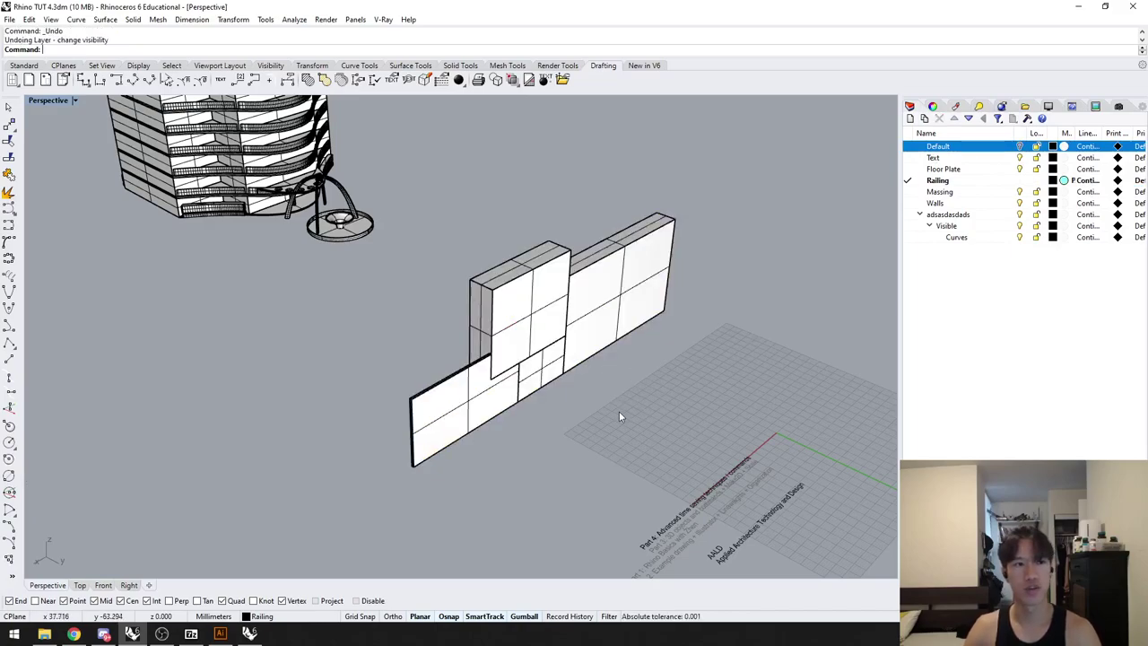
left_click(579, 336)
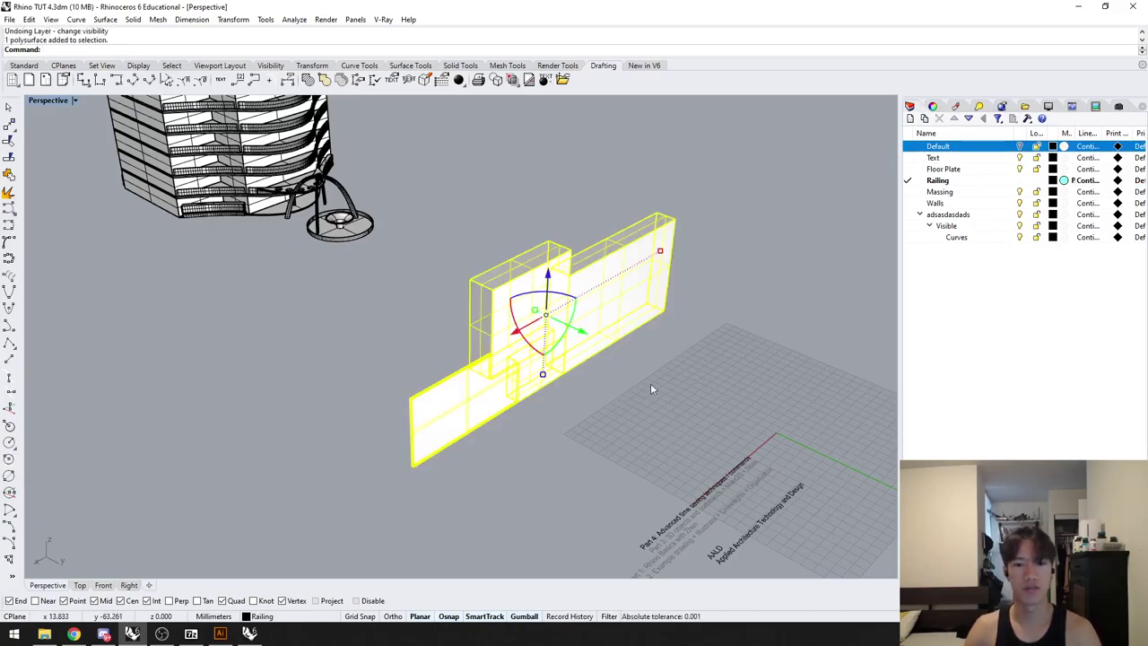
left_click(1018, 147)
left_click(602, 328)
left_click(603, 331)
key("ctrl+z")
key("ctrl+z")
key("ctrl+z")
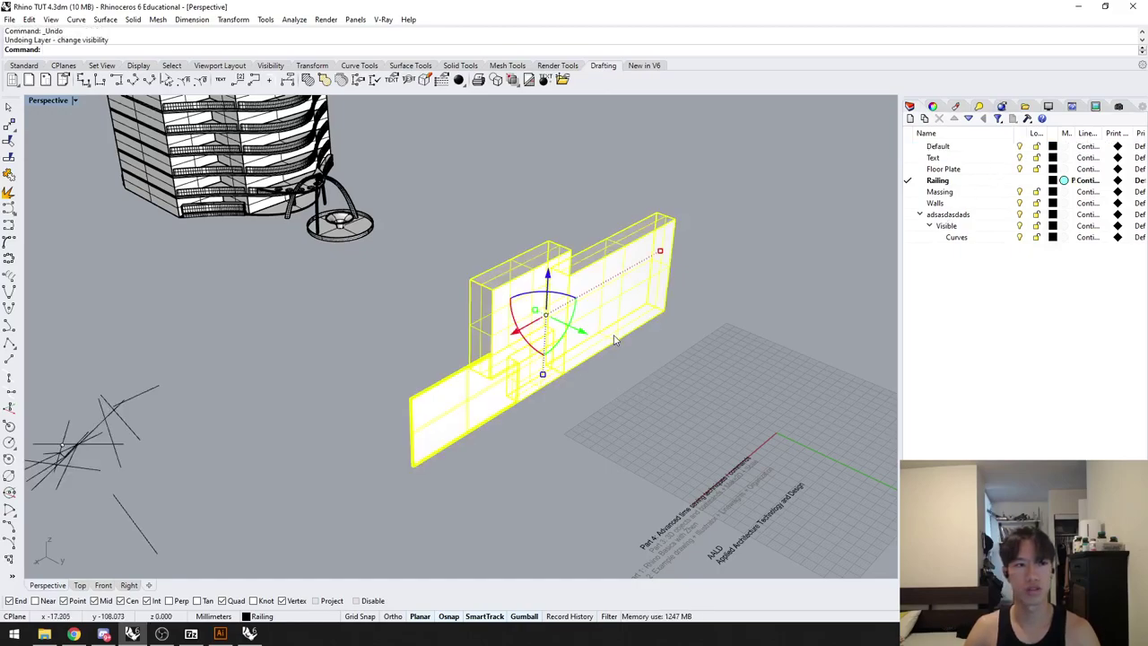
Step: Clear the wall selection, and switch the Default layer off and back on to check the wall's layer
left_click(661, 383)
left_click(639, 315)
left_click(744, 319)
left_click(1020, 147)
left_click(1019, 147)
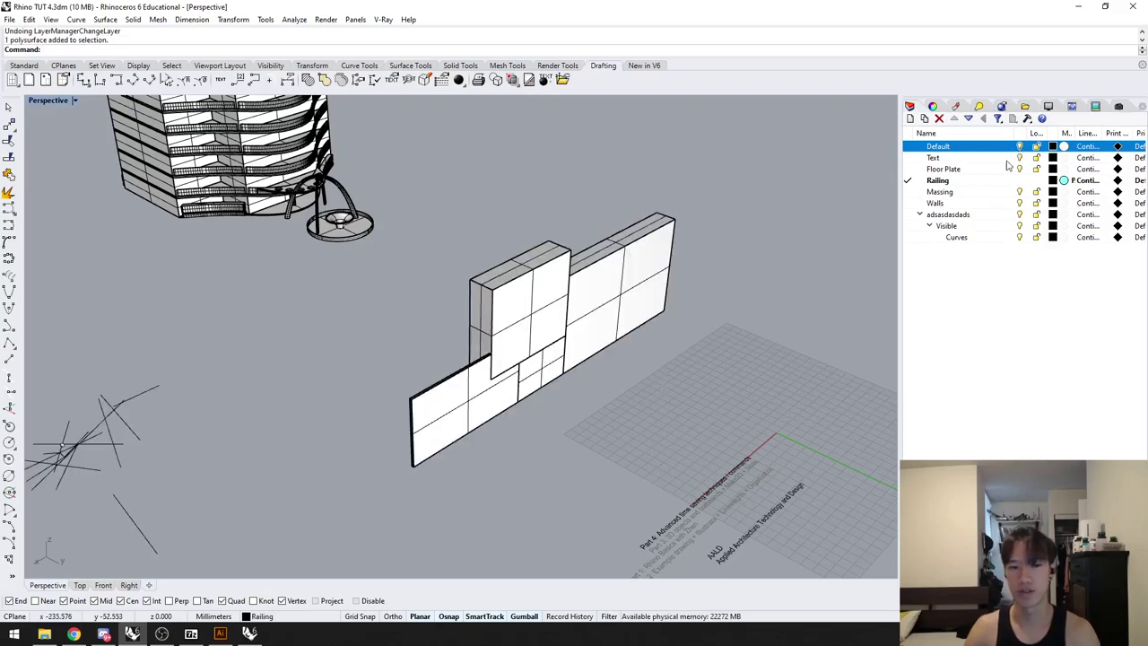
Step: Move the wall to the current Railing layer with the ChangeToCurrentLayer command, and clear the selection
left_click(590, 320)
type("ch")
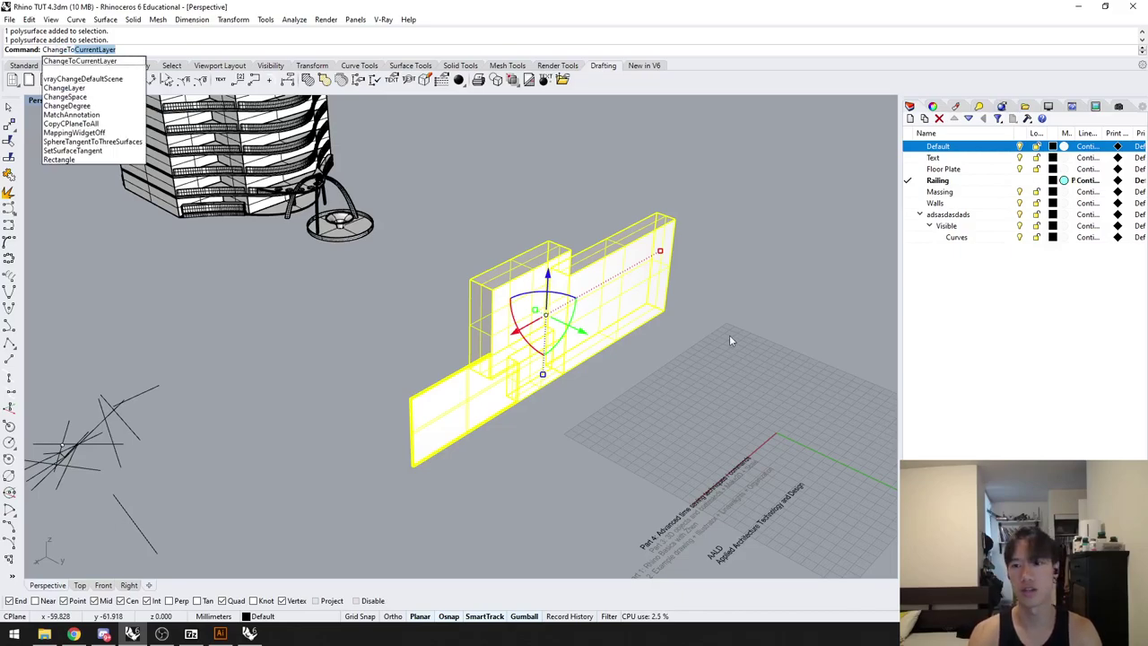
key("Return")
left_click(729, 338)
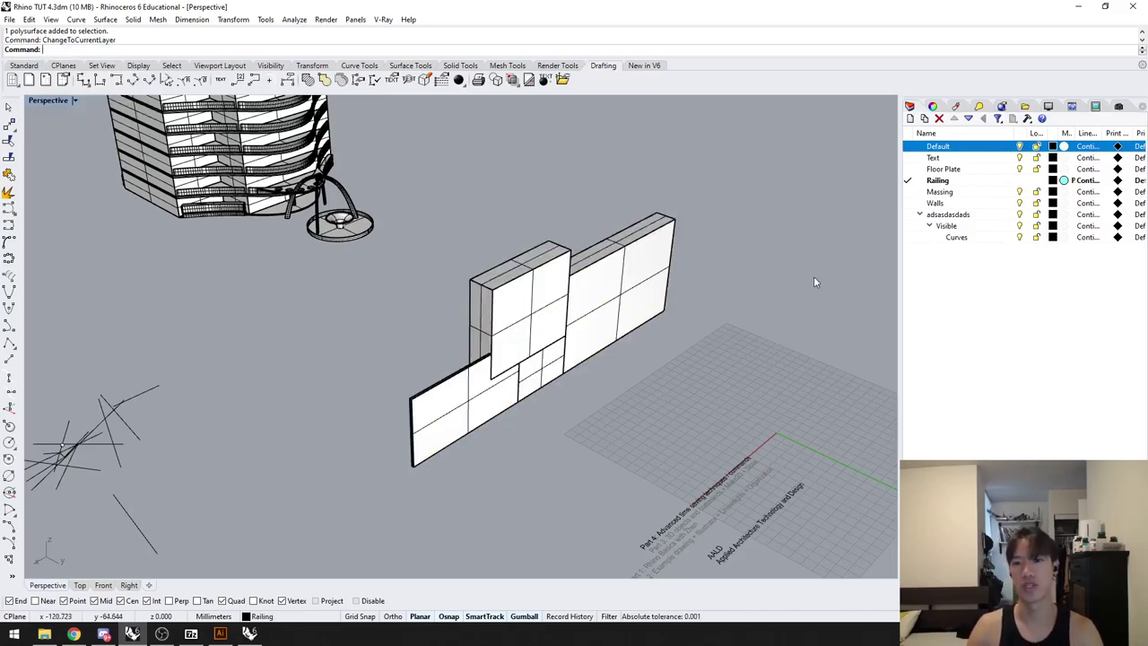
right_click(940, 182)
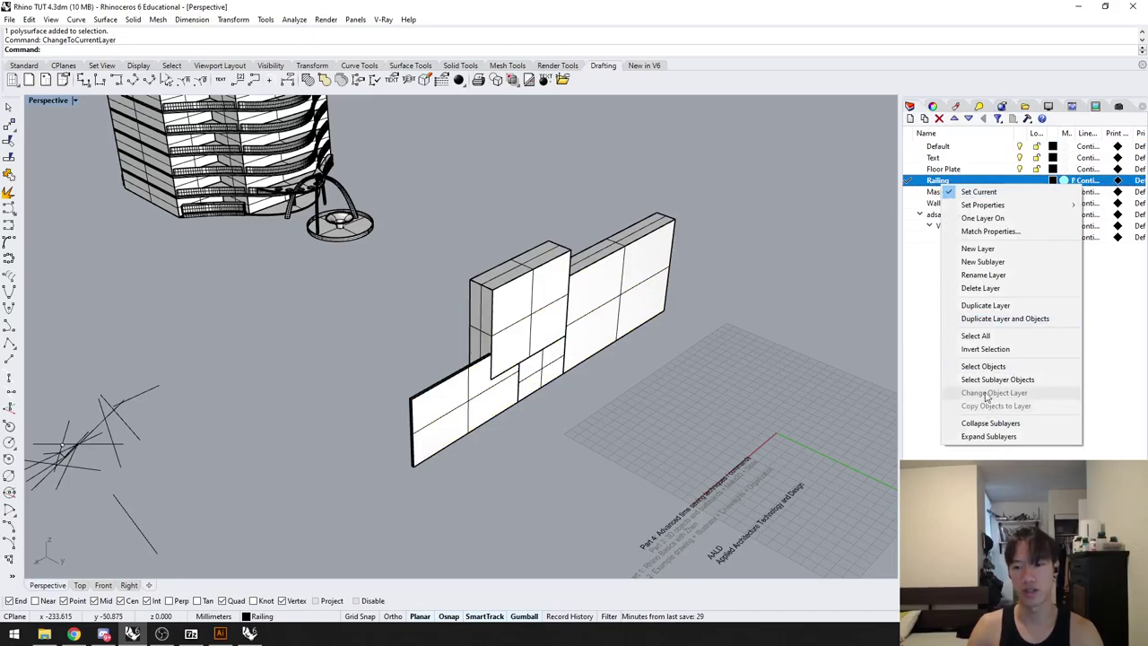
left_click(808, 322)
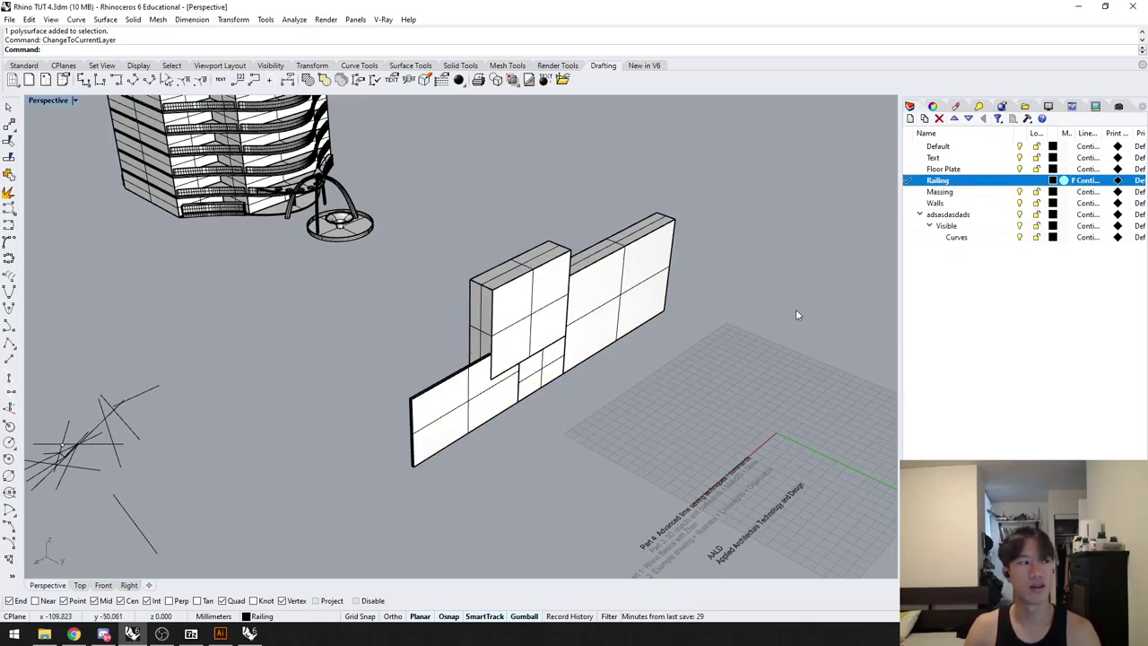
type("CH")
key("Return")
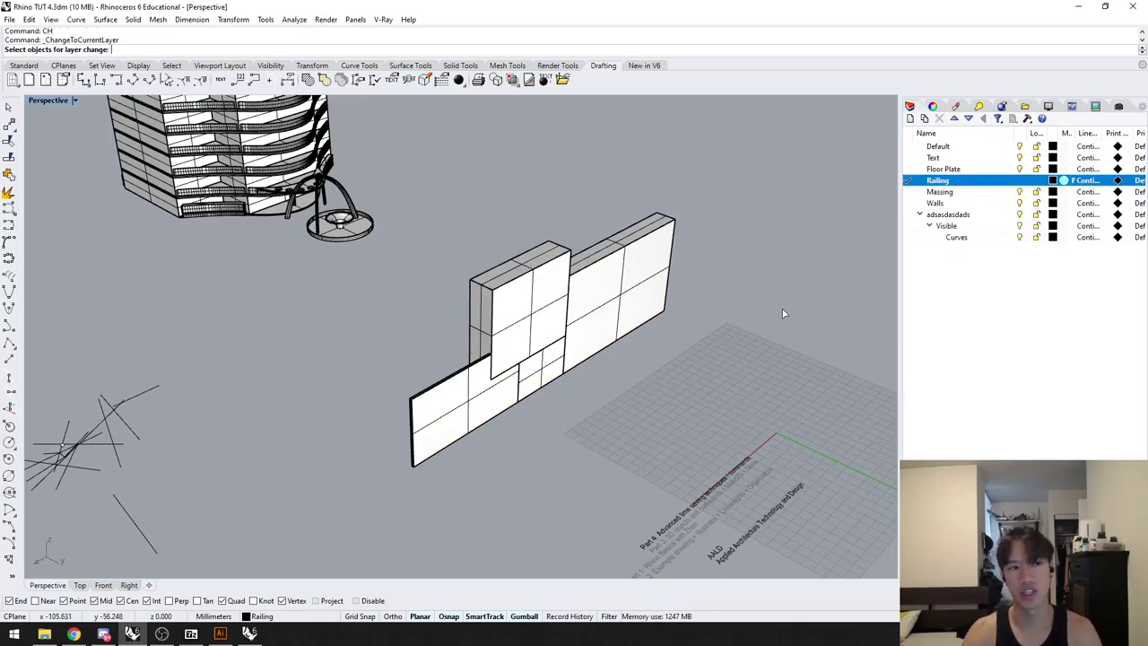
key("Escape")
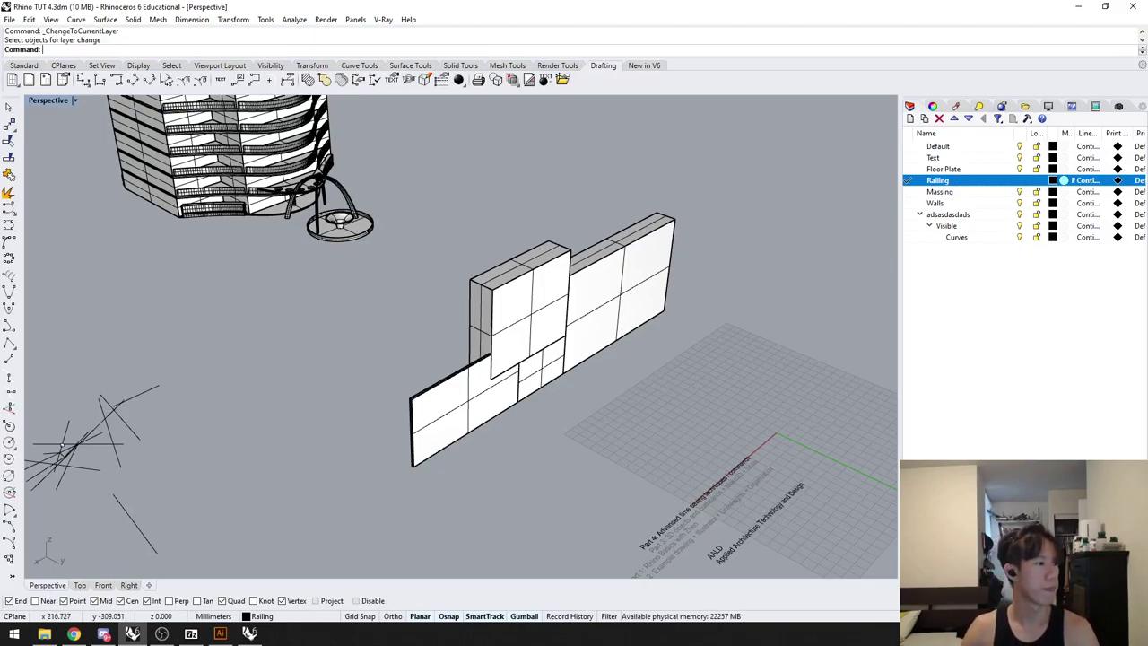
right_click_drag(302, 401, 318, 356, "shift")
scroll(316, 350, "down", 2)
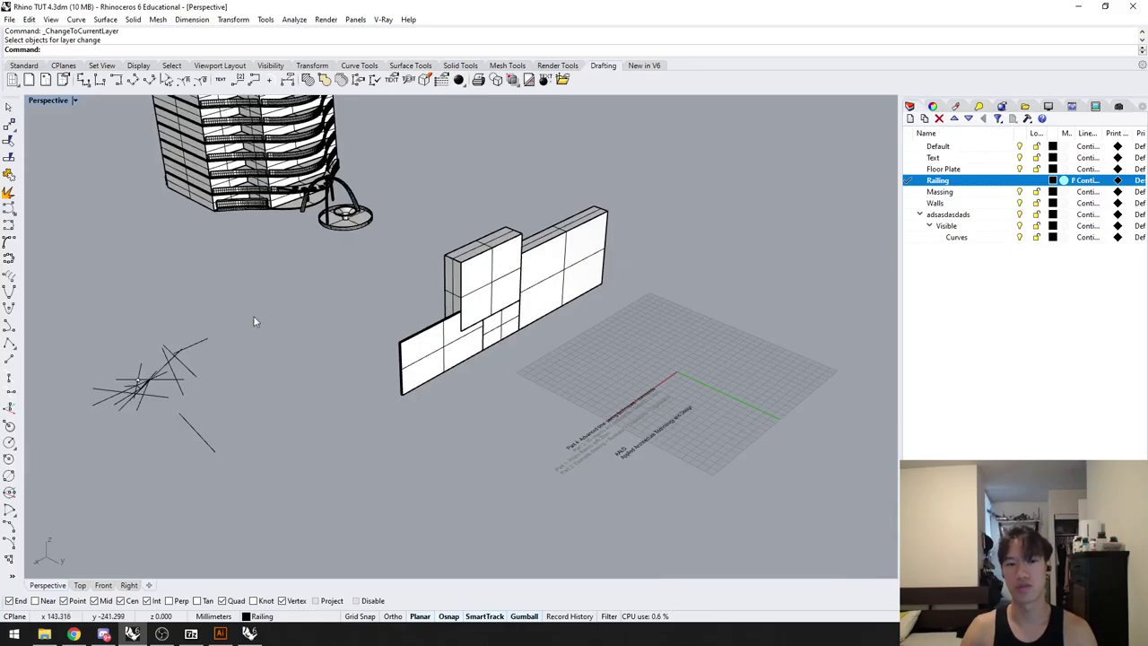
right_click_drag(251, 260, 435, 476, "shift")
scroll(443, 423, "up", 2)
right_click_drag(443, 423, 487, 532, "shift")
mouse_move(487, 477)
right_mouse_down()
mouse_move(489, 525)
mouse_move(484, 491)
right_mouse_up()
scroll(485, 491, "down", 6)
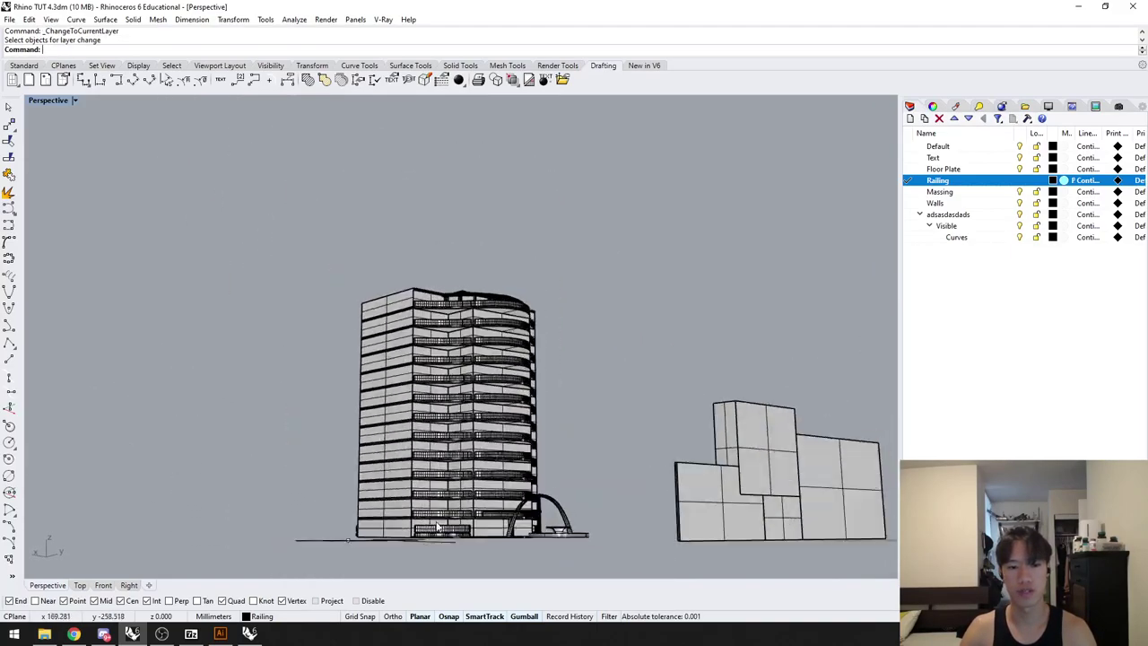
type("CH")
key("Return")
left_click_drag(539, 376, 366, 235)
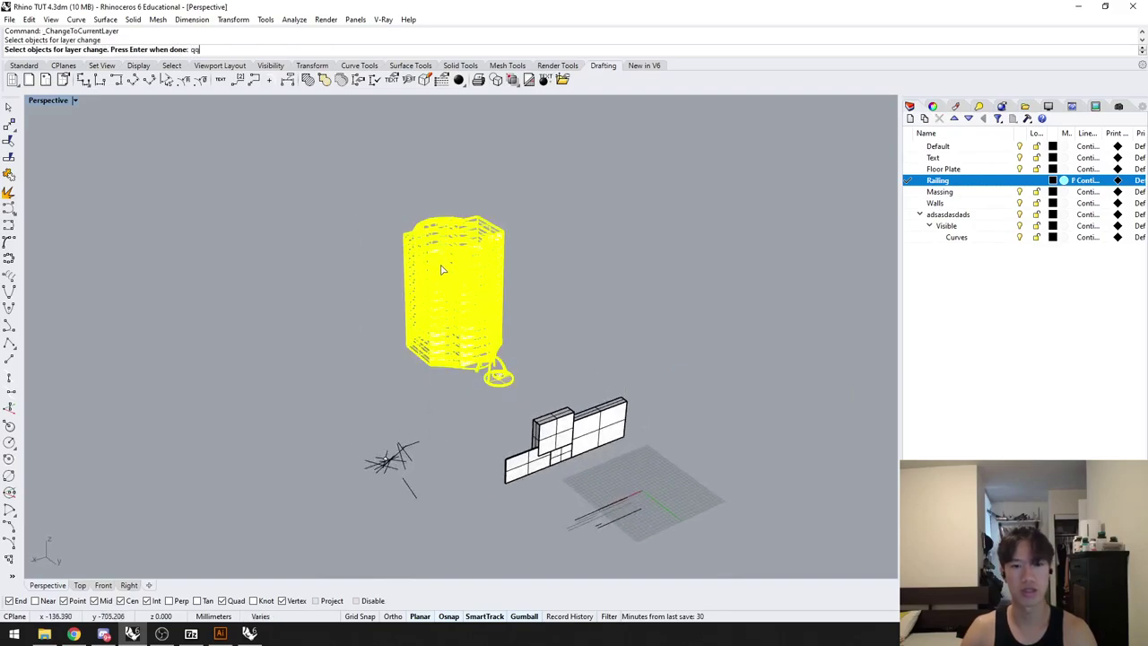
Step: Isolate the whole tower with its railings and entrance arches
key("Return")
left_click_drag(578, 356, 376, 237)
key("Return")
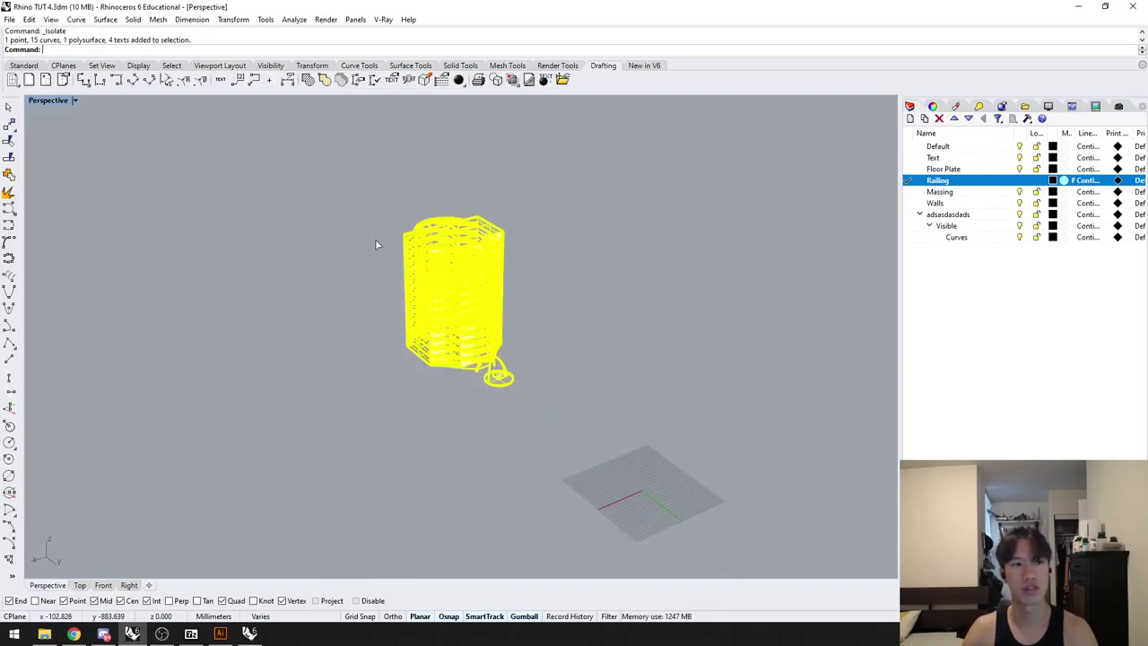
Step: Frame the tower from a low angle and save the perspective as named view 1
scroll(477, 350, "up", 6)
right_click_drag(478, 351, 465, 404)
left_click(1119, 106)
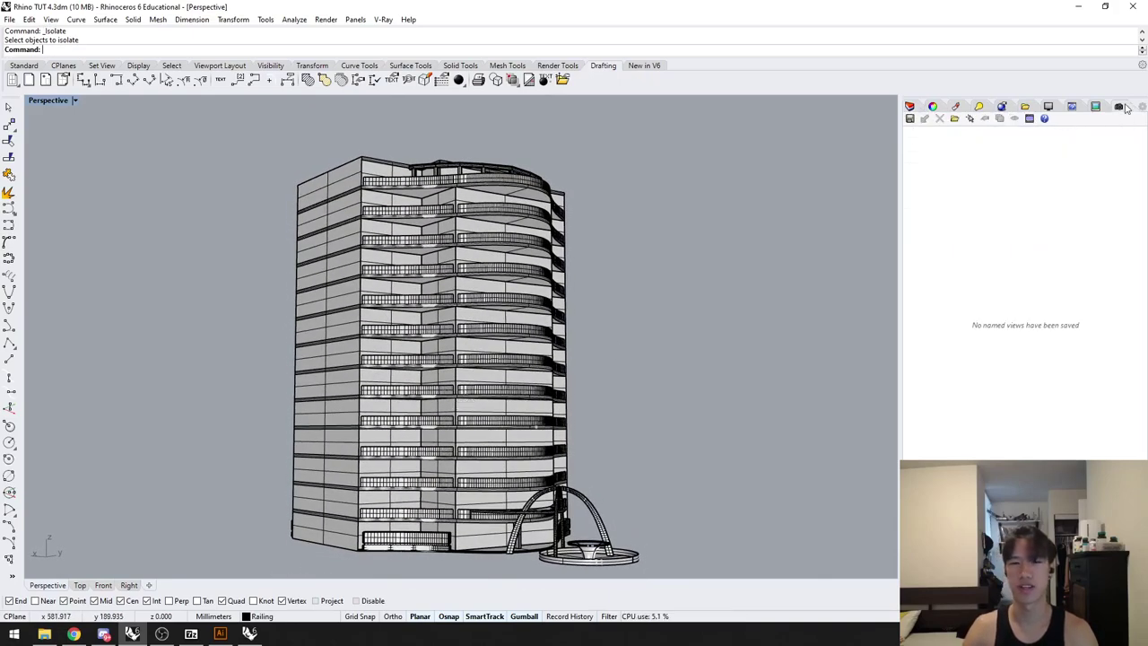
mouse_move(637, 321)
right_mouse_down()
mouse_move(620, 333)
mouse_move(646, 331)
right_mouse_up()
right_click(647, 331)
left_click(776, 265)
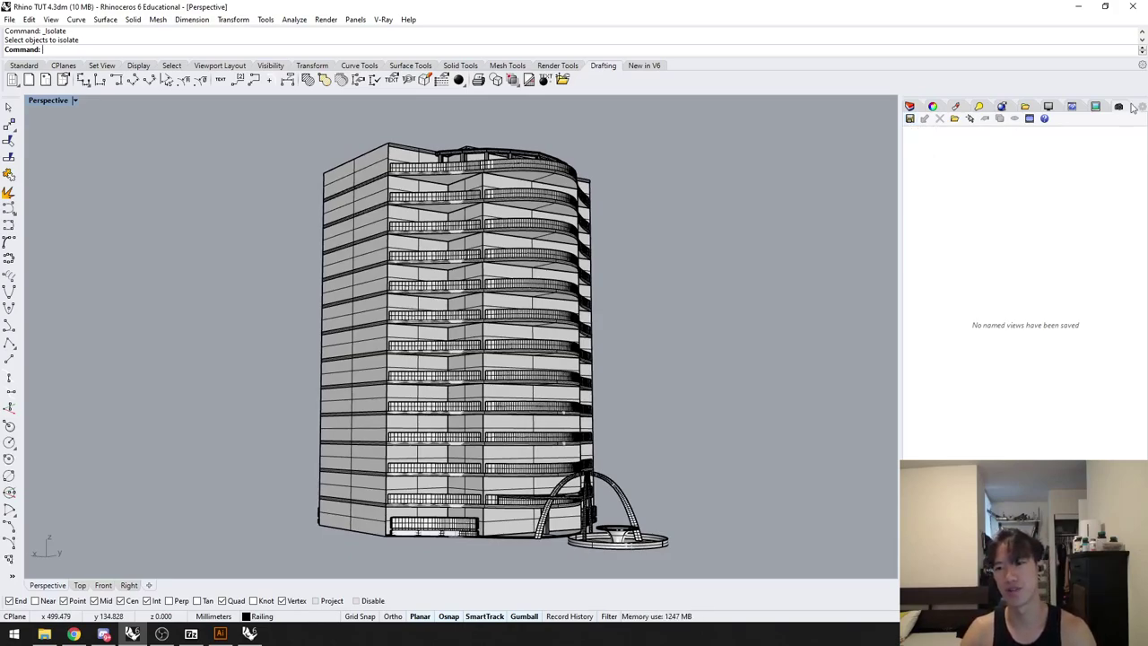
left_click(911, 119)
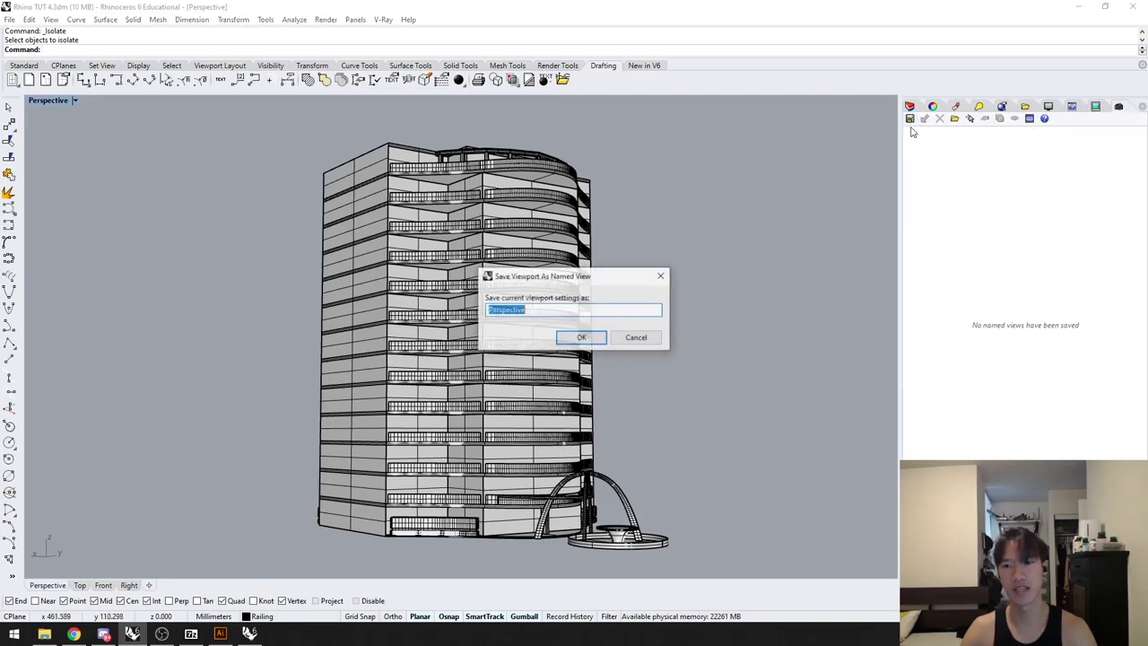
type("1")
key("Return")
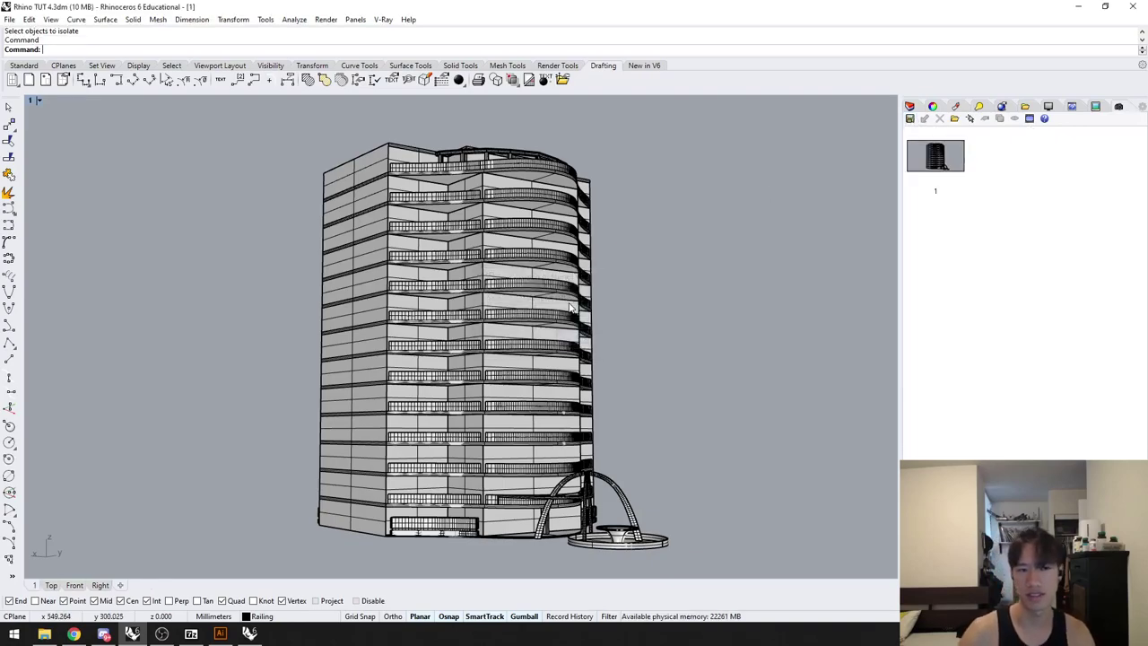
Step: Orbit to the tower's other side and save that perspective as named view 2
right_click_drag(699, 316, 490, 374)
left_click(911, 120)
type("2")
key("Return")
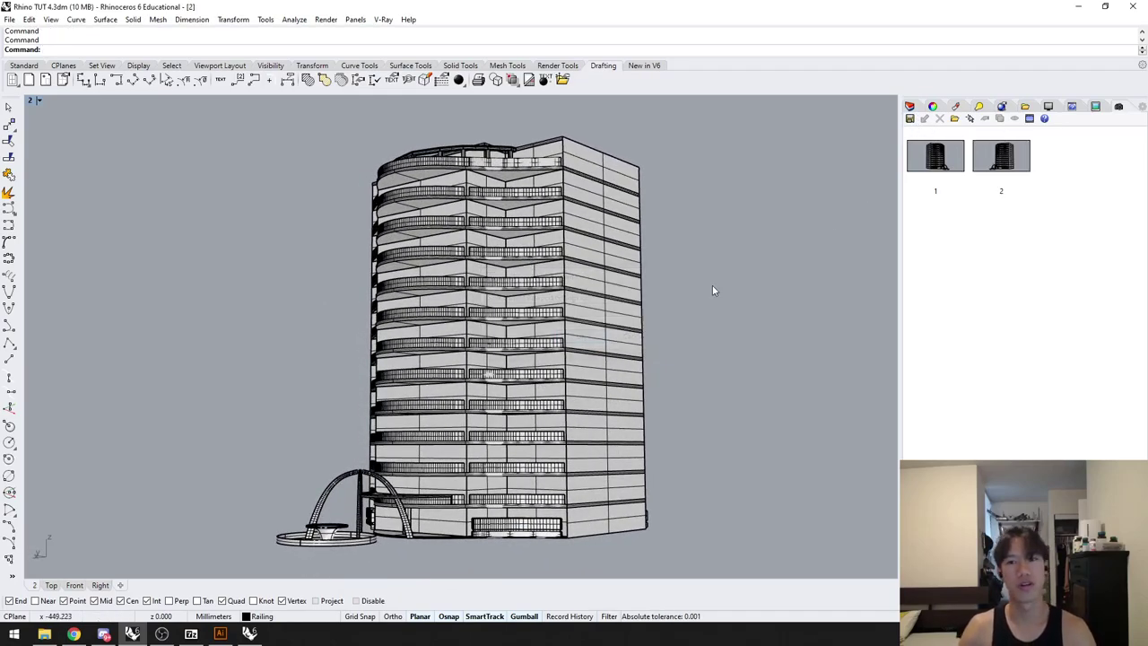
Step: Switch back and forth between named views 1 and 2, ending on view 1
double_click(942, 164)
double_click(1022, 166)
double_click(955, 166)
double_click(1016, 171)
double_click(947, 166)
double_click(992, 165)
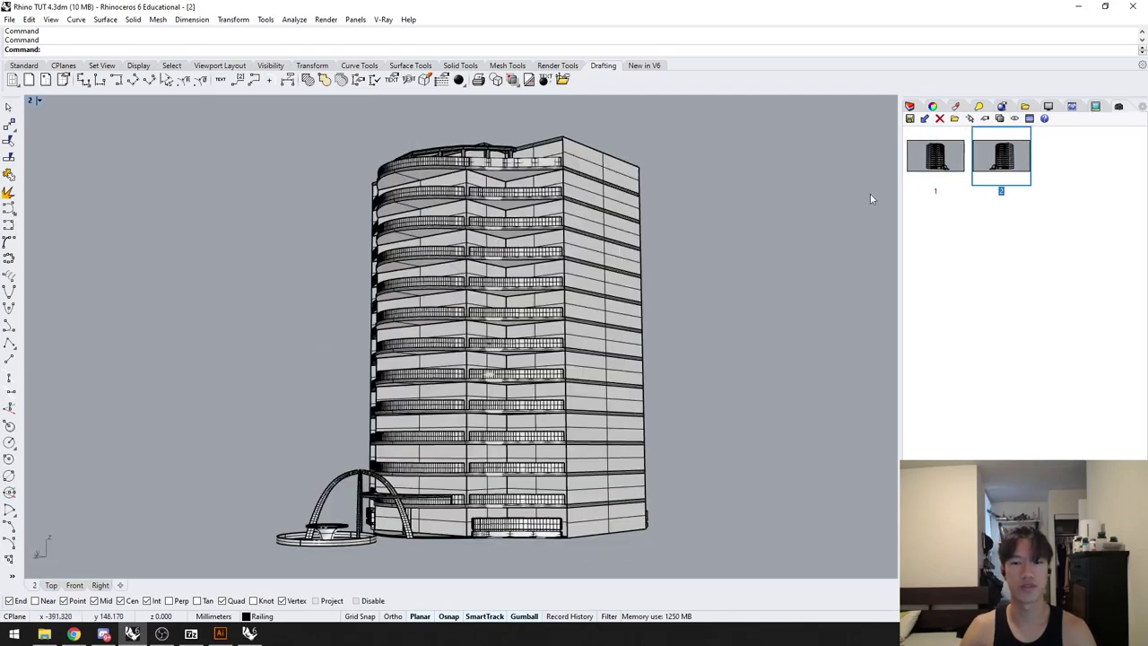
double_click(944, 169)
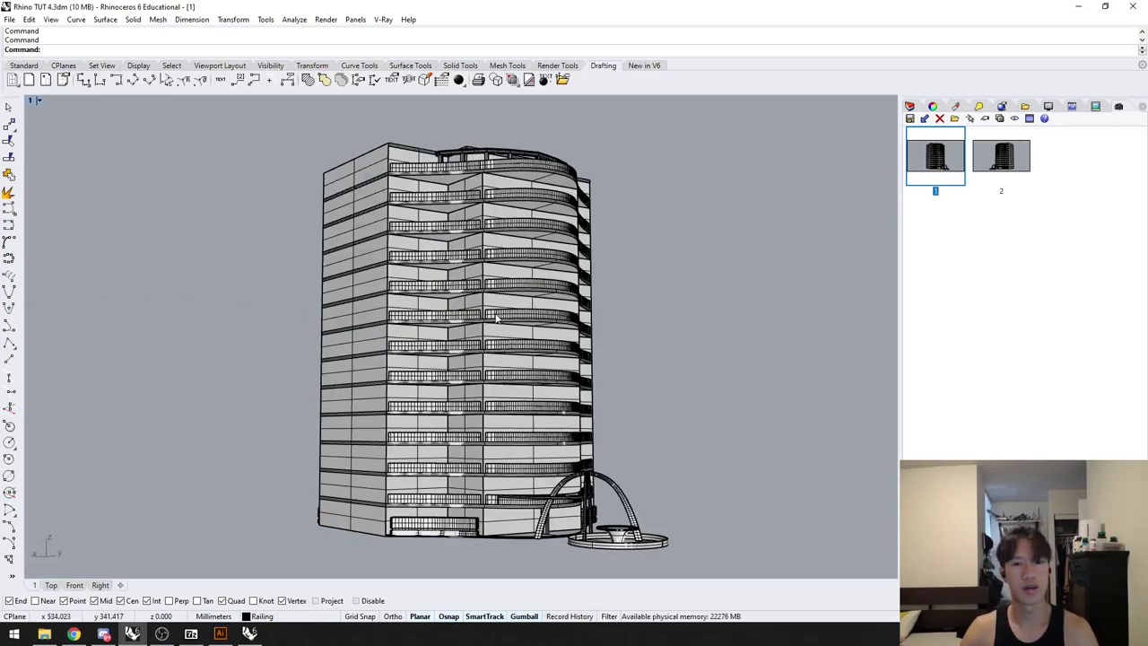
Step: Try a lens length of 25 on the perspective camera of view 1, and set it back to 50
left_click(911, 107)
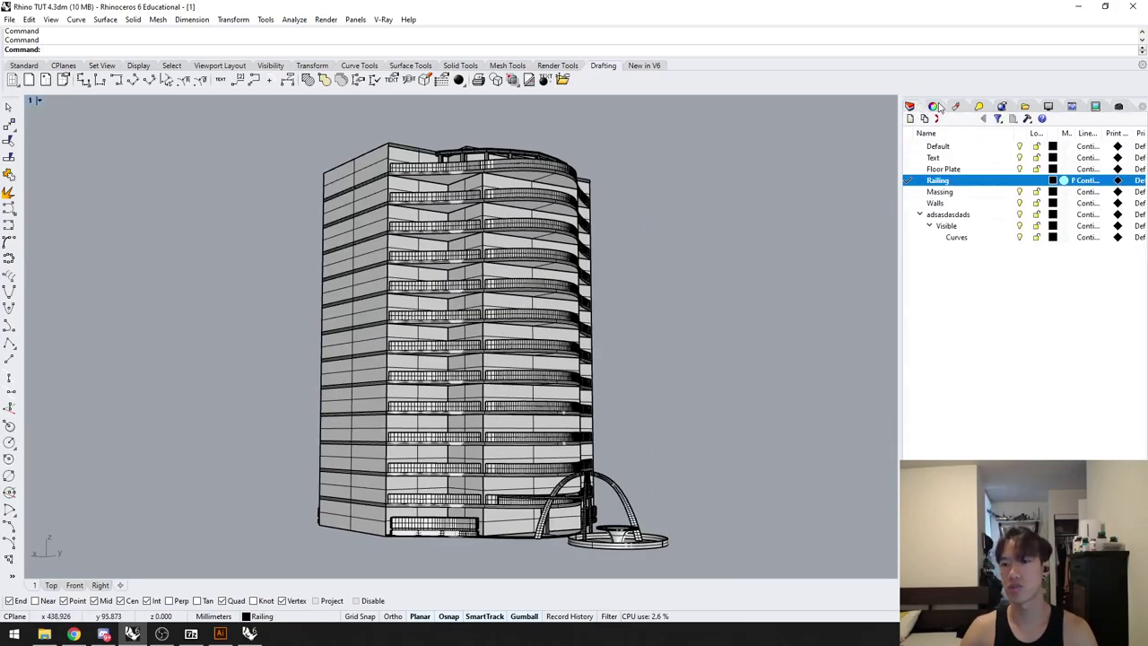
left_click(936, 106)
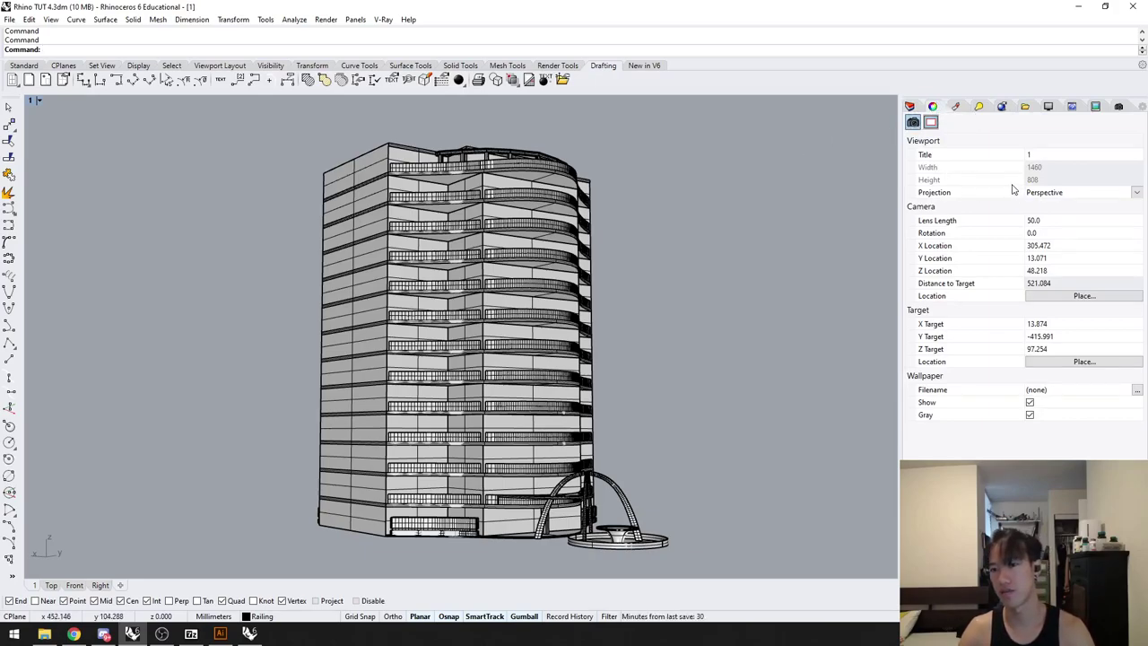
left_click(1055, 221)
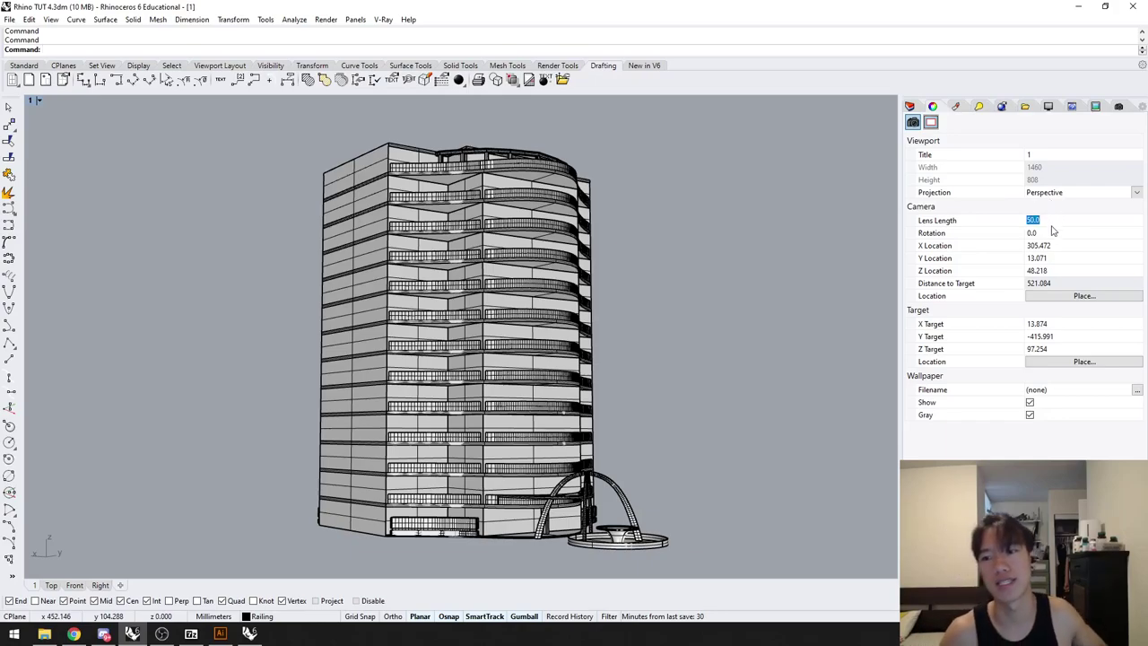
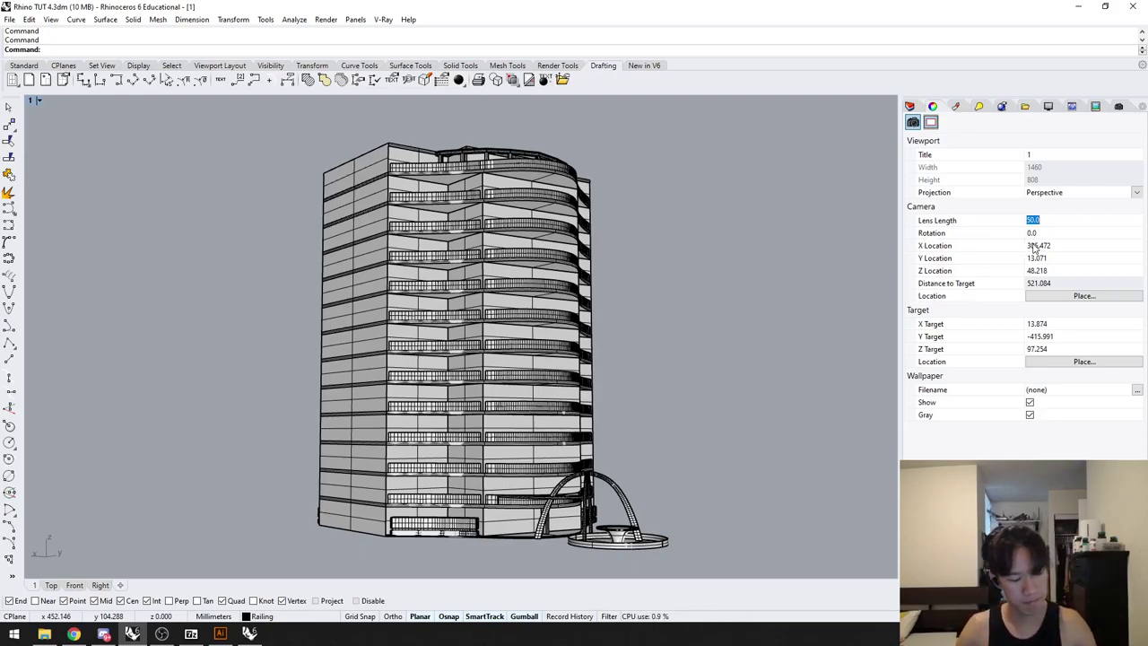
type("25")
key("Return")
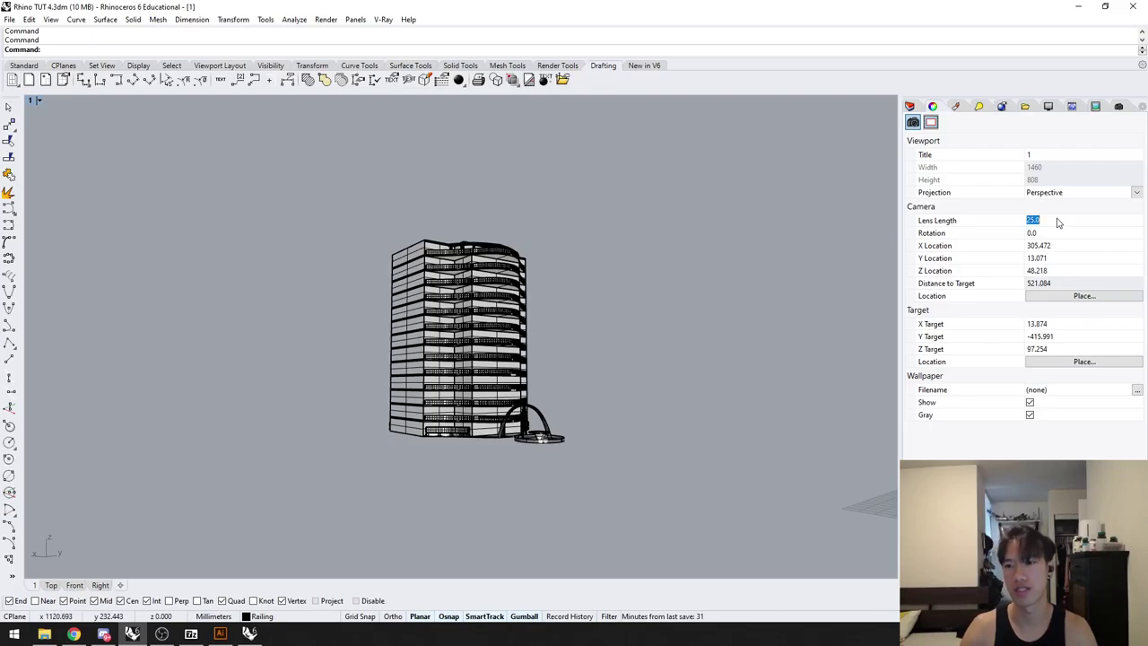
type("50")
key("Return")
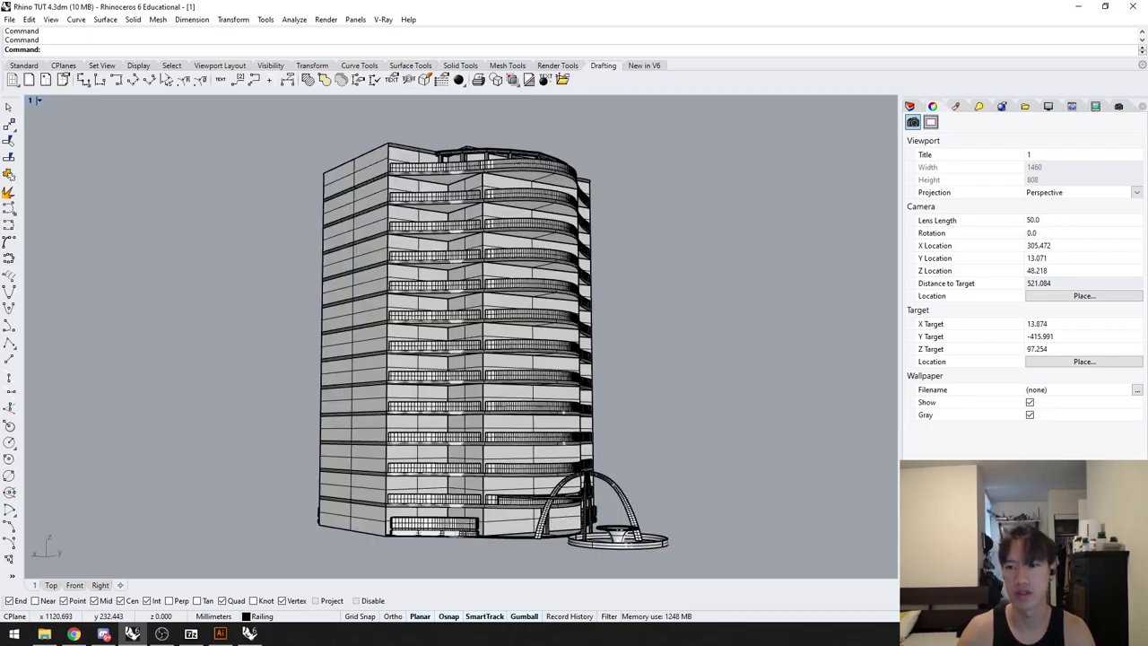
Step: Adjust the perspective interactively with ZoomLens, and reset the camera's lens length to 50
type("Zoo")
type("ooml")
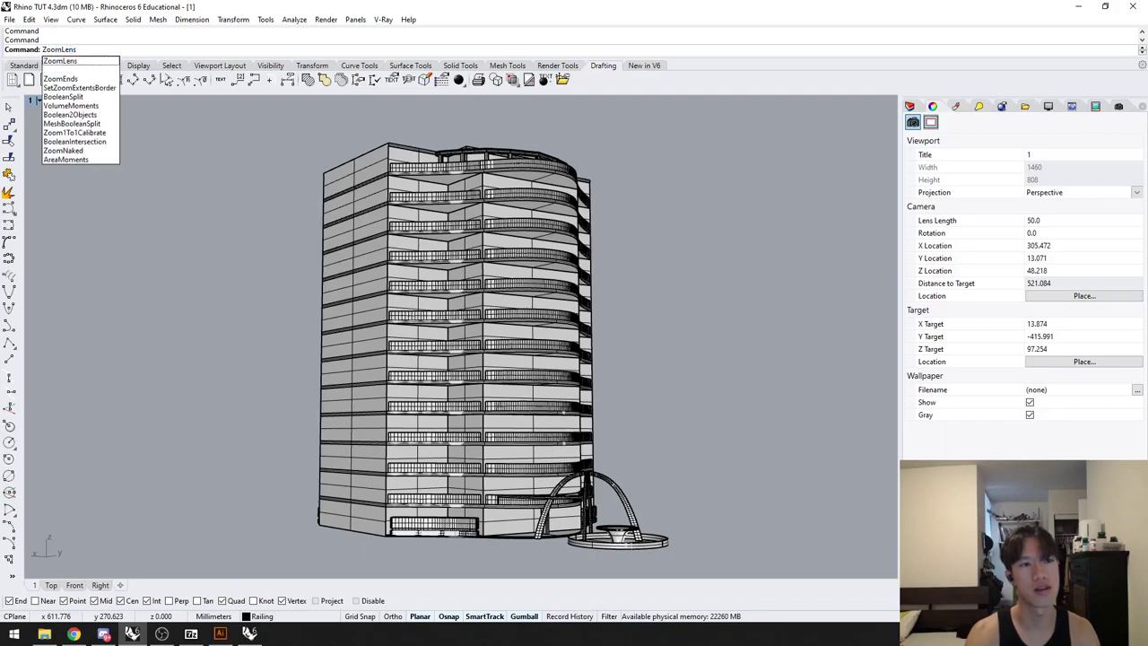
key("Return")
mouse_move(740, 264)
left_mouse_down()
mouse_move(745, 313)
mouse_move(745, 251)
mouse_move(735, 285)
left_mouse_up()
double_click(1058, 224)
type("50")
key("Return")
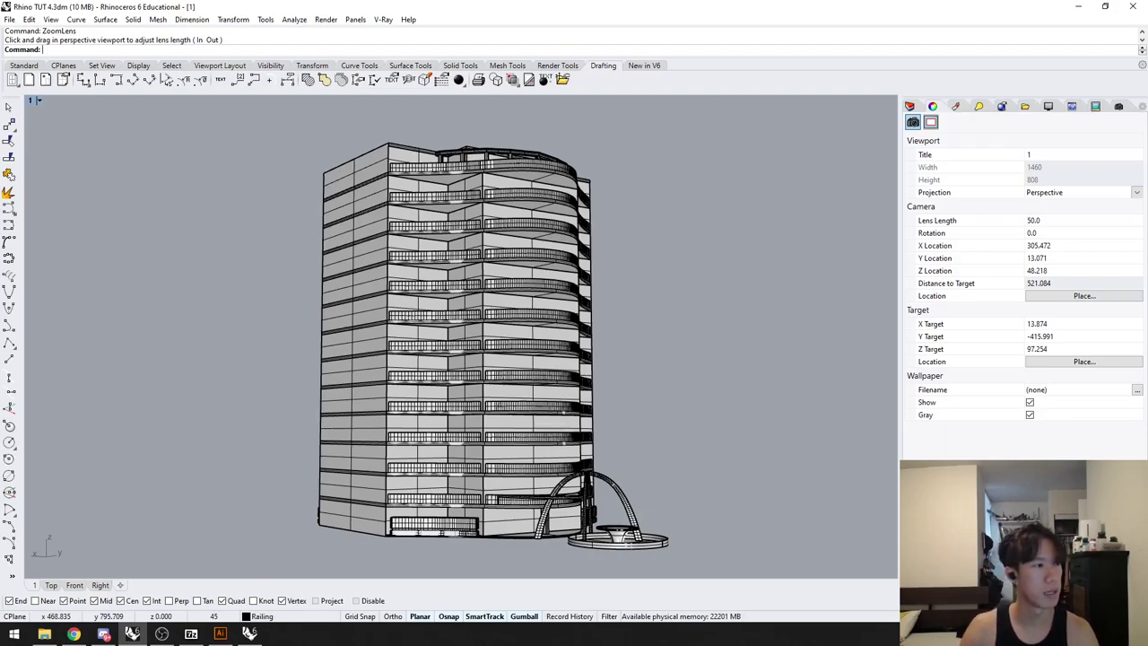
Step: Select the whole tower with its entrance arches and trace its silhouette with MeshOutline
left_click(73, 634)
left_click(184, 340)
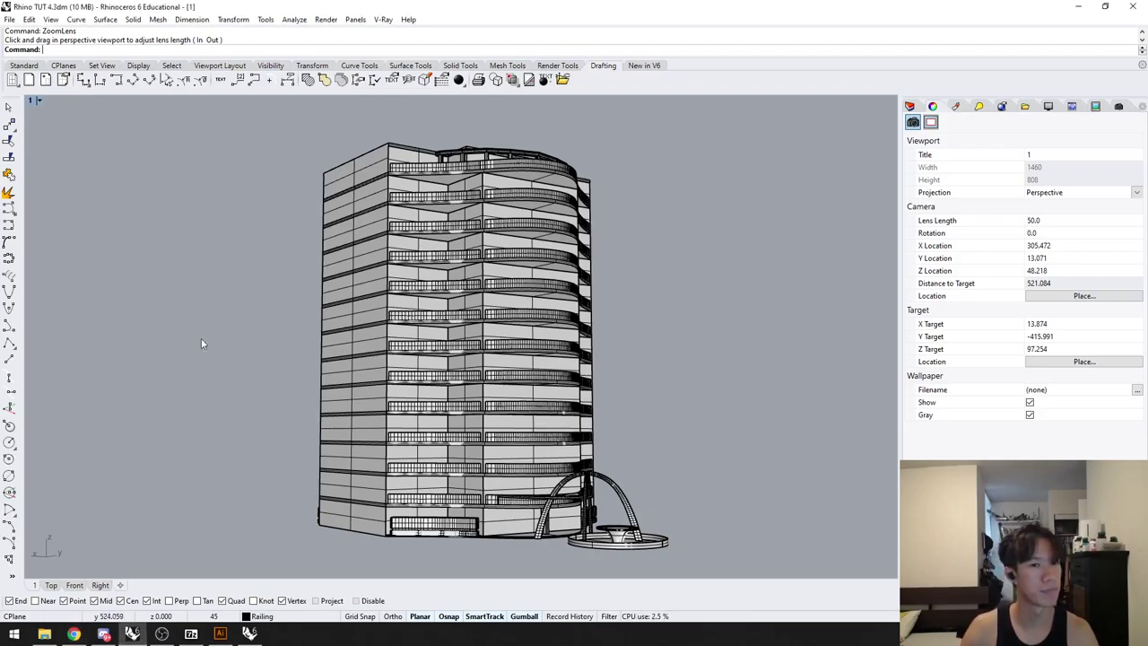
left_click_drag(743, 556, 204, 127)
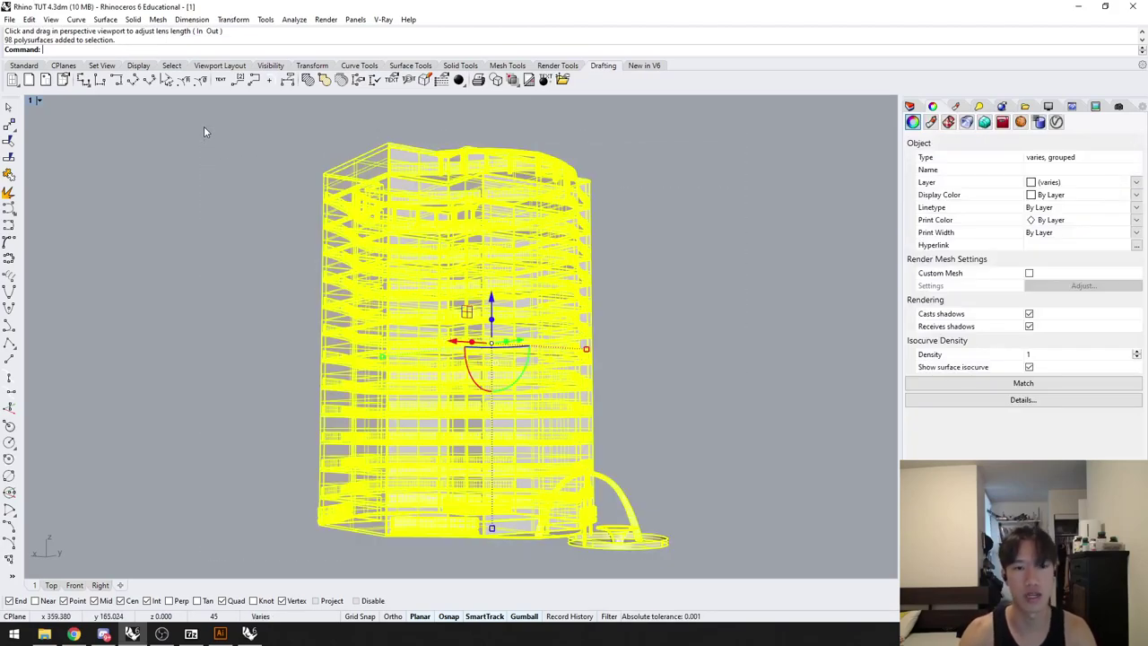
type("MeshOutline")
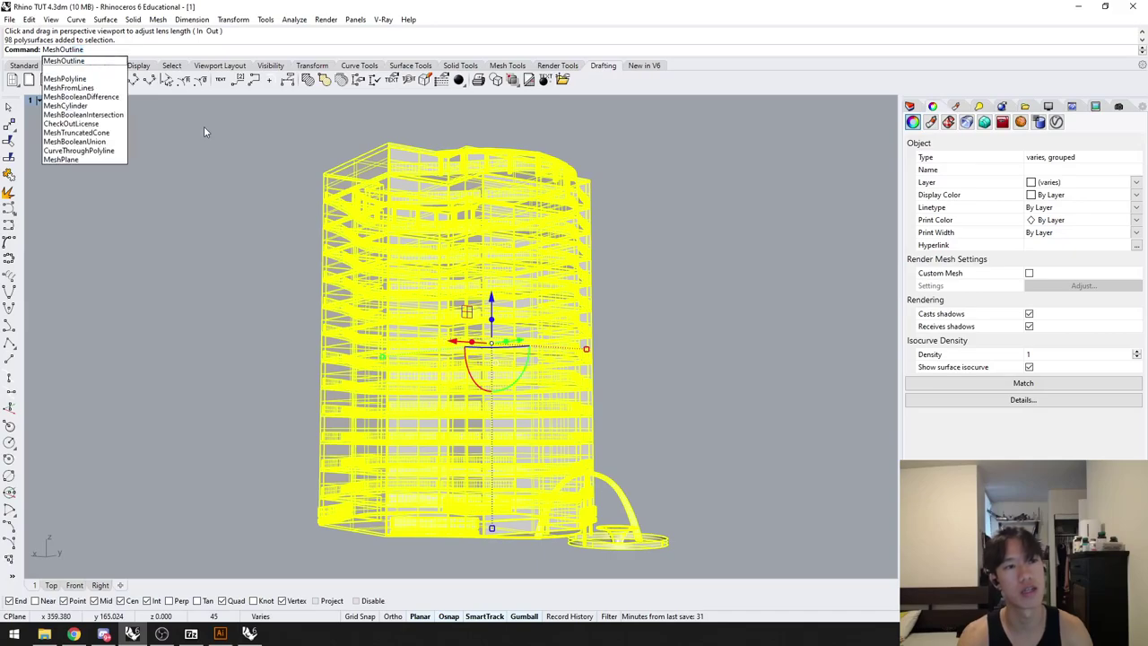
key("Return")
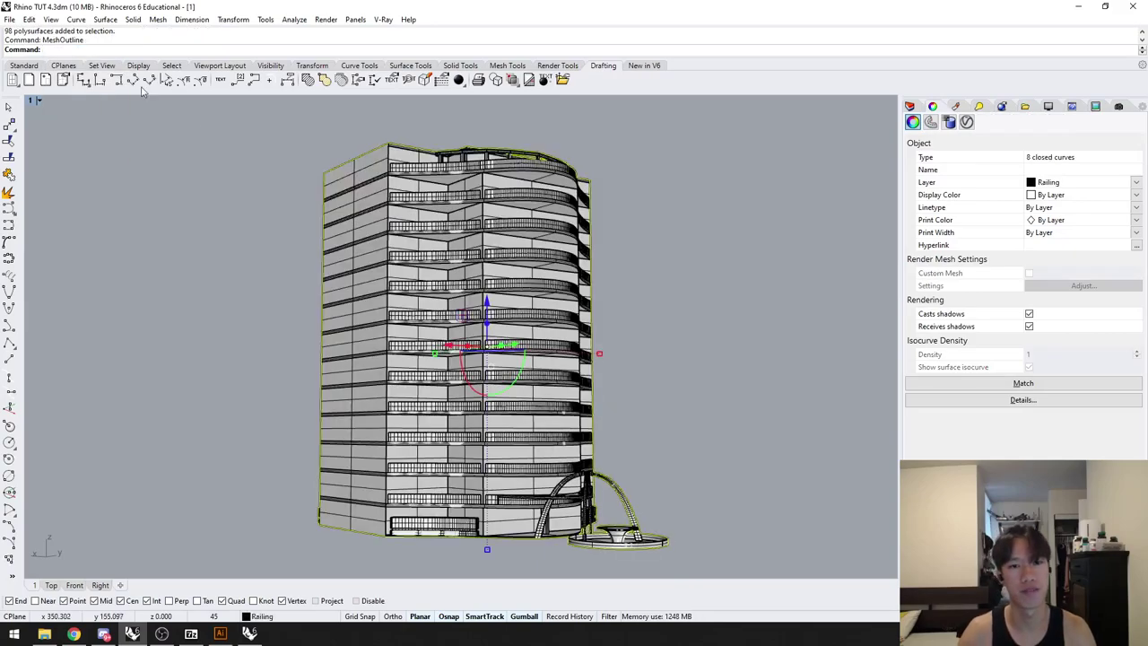
Step: Orbit around the tower to examine the outline curves from another side, and restore named view 1
left_click(1118, 106)
double_click(939, 165)
right_click_drag(561, 328, 752, 328)
right_click_drag(594, 182, 633, 359)
right_click(640, 346)
right_click_drag(654, 318, 614, 249)
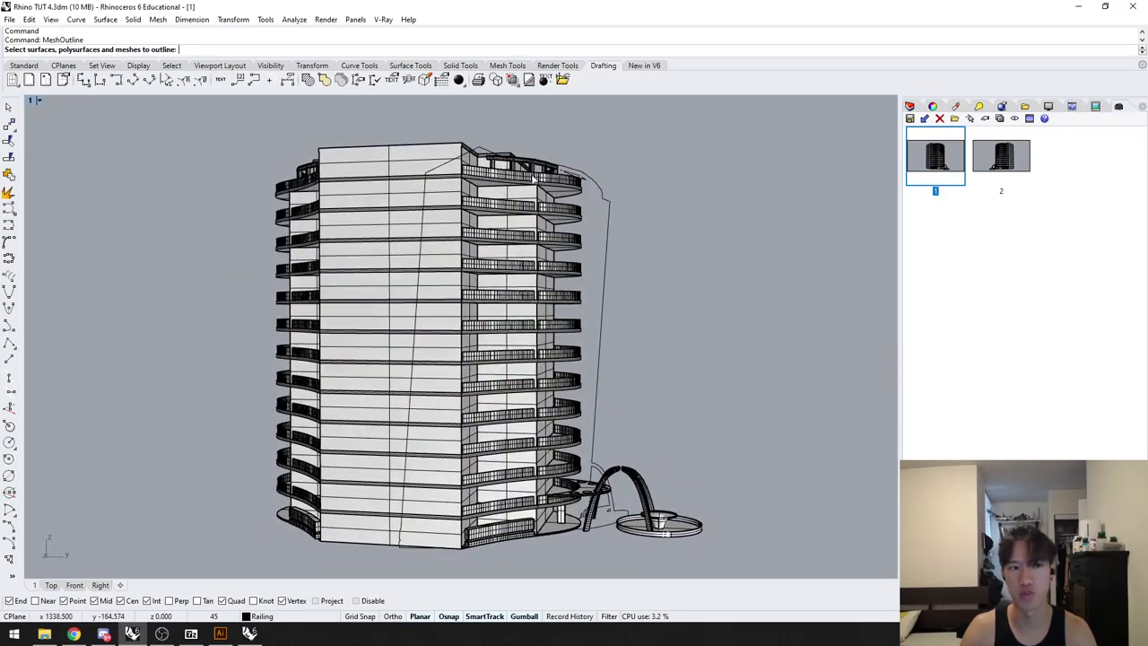
key("Escape")
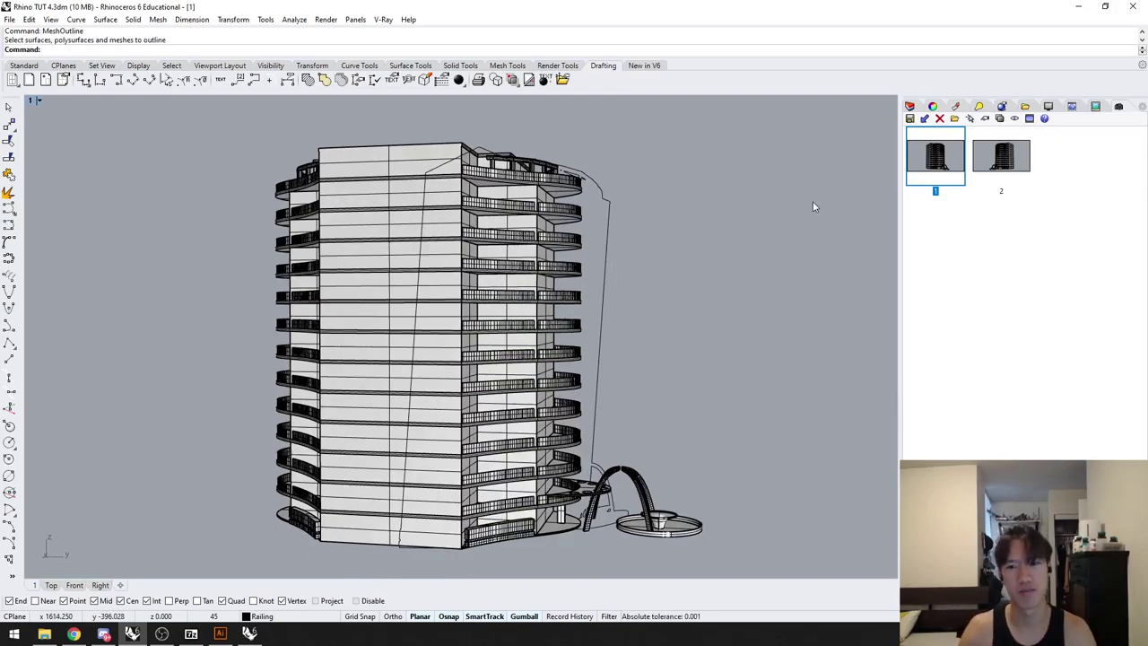
double_click(935, 158)
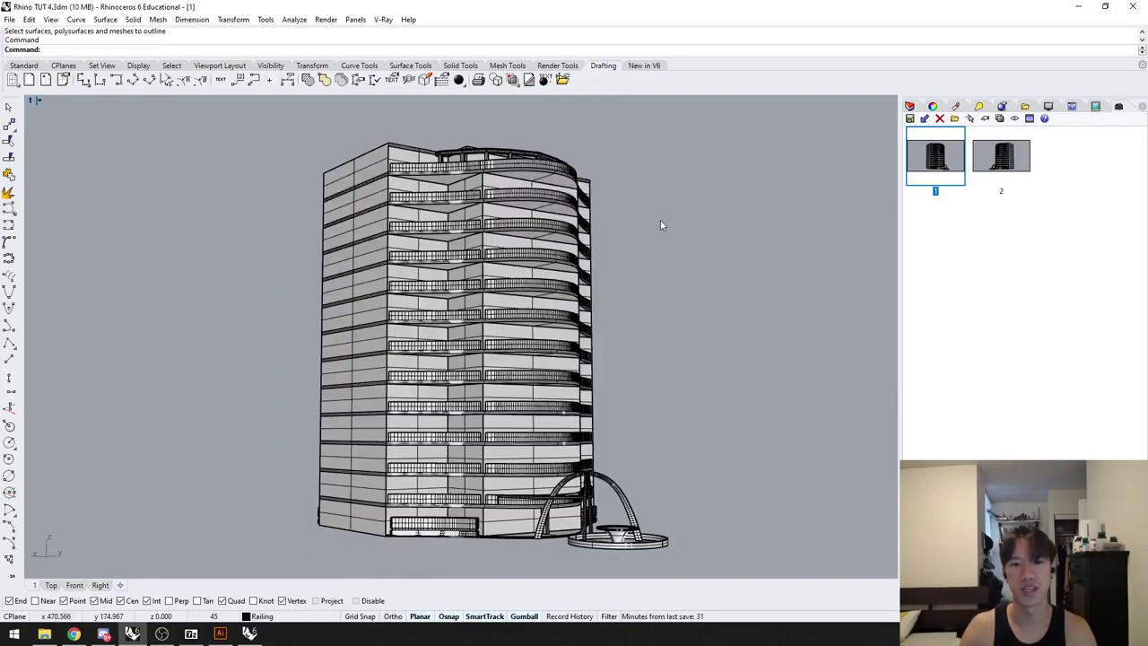
Step: Reselect the outline curves, project them with Make2D onto layer aaaa, and check the drawing in the Top view and layer list
type("selprev")
key("Return")
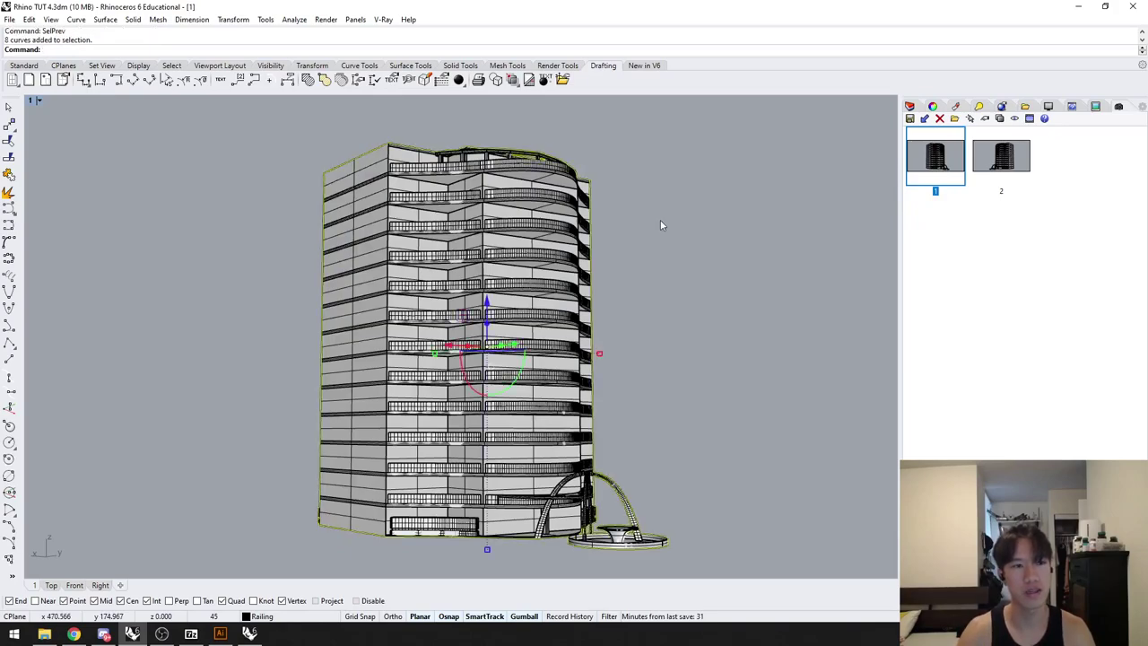
type("make2d")
key("Return")
type("aaaa")
left_click(524, 443)
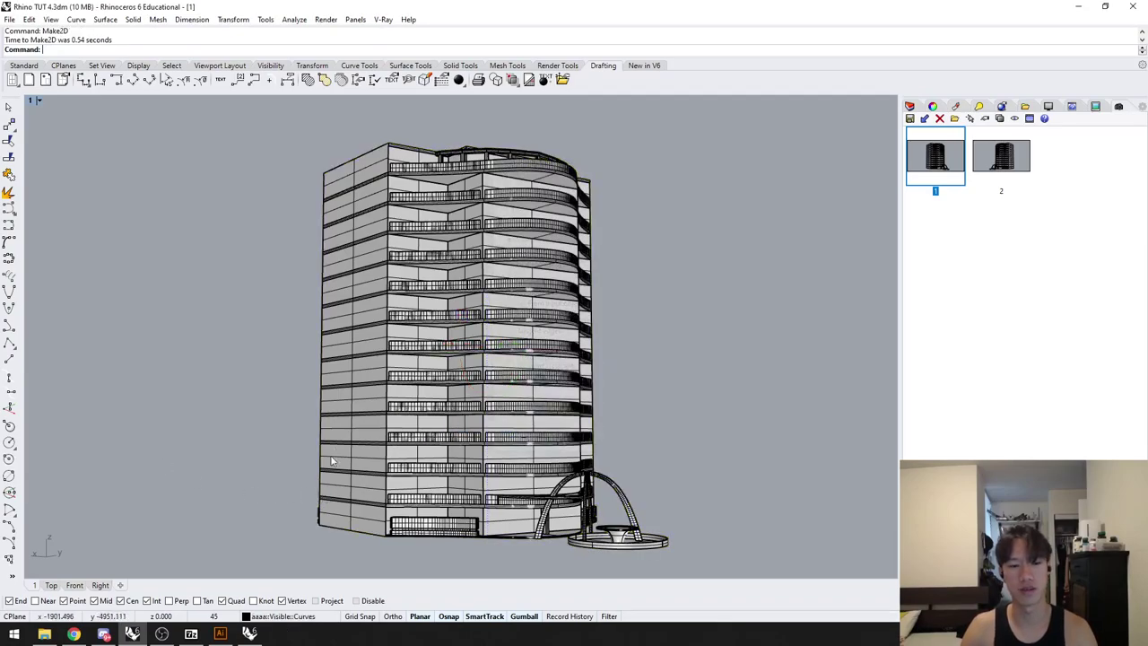
left_click(51, 584)
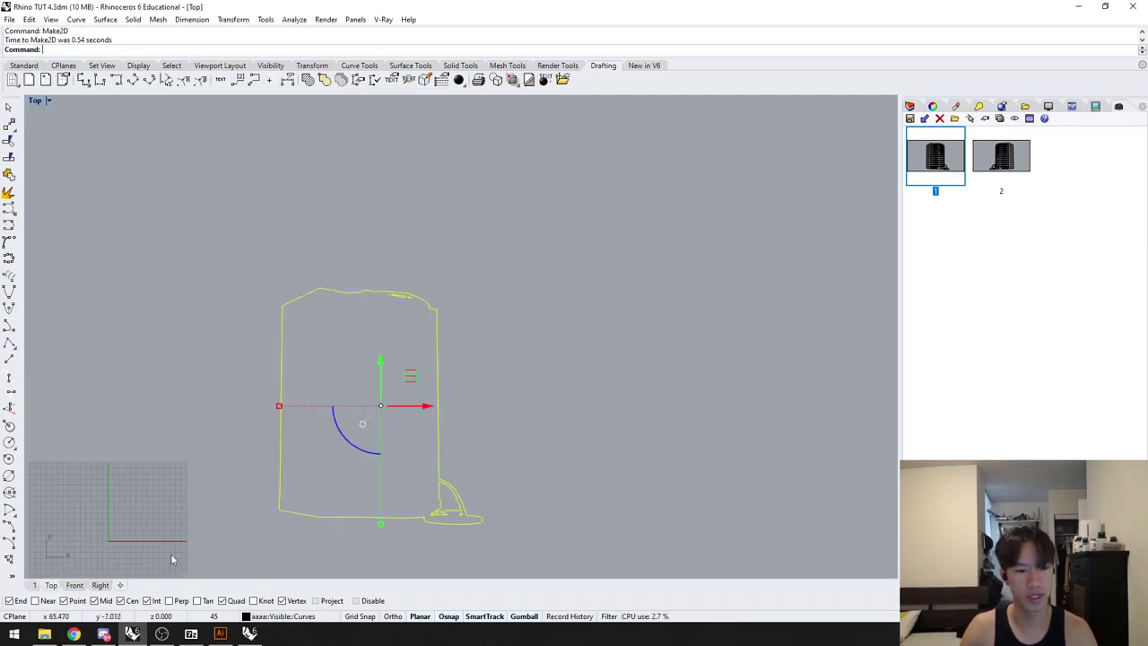
left_click(35, 584)
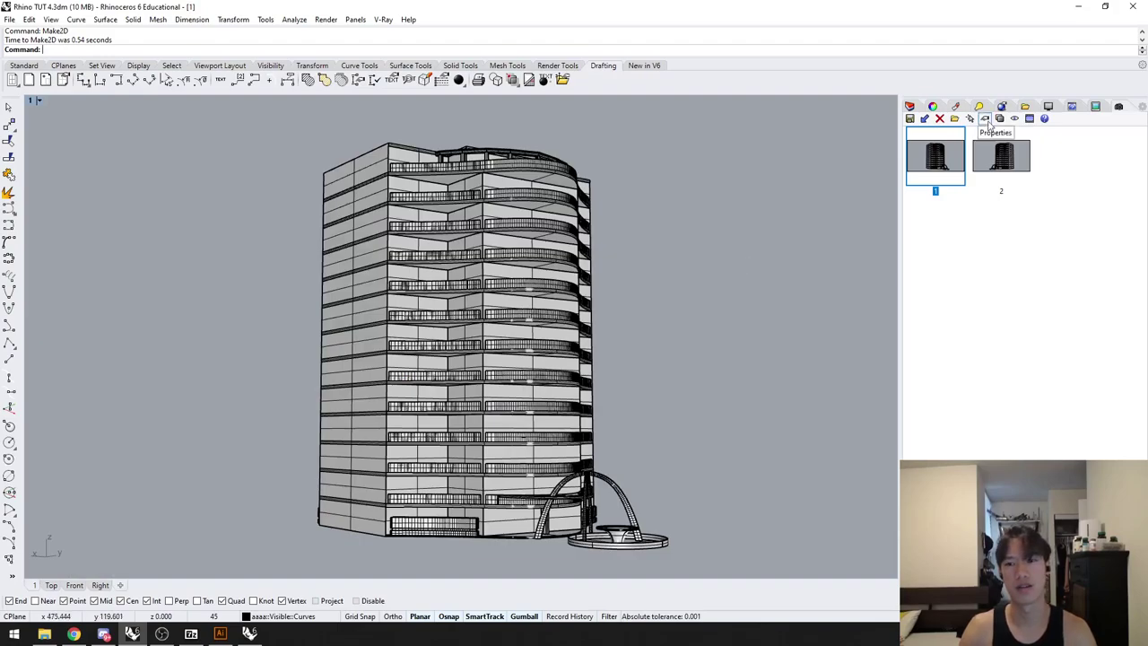
left_click(910, 106)
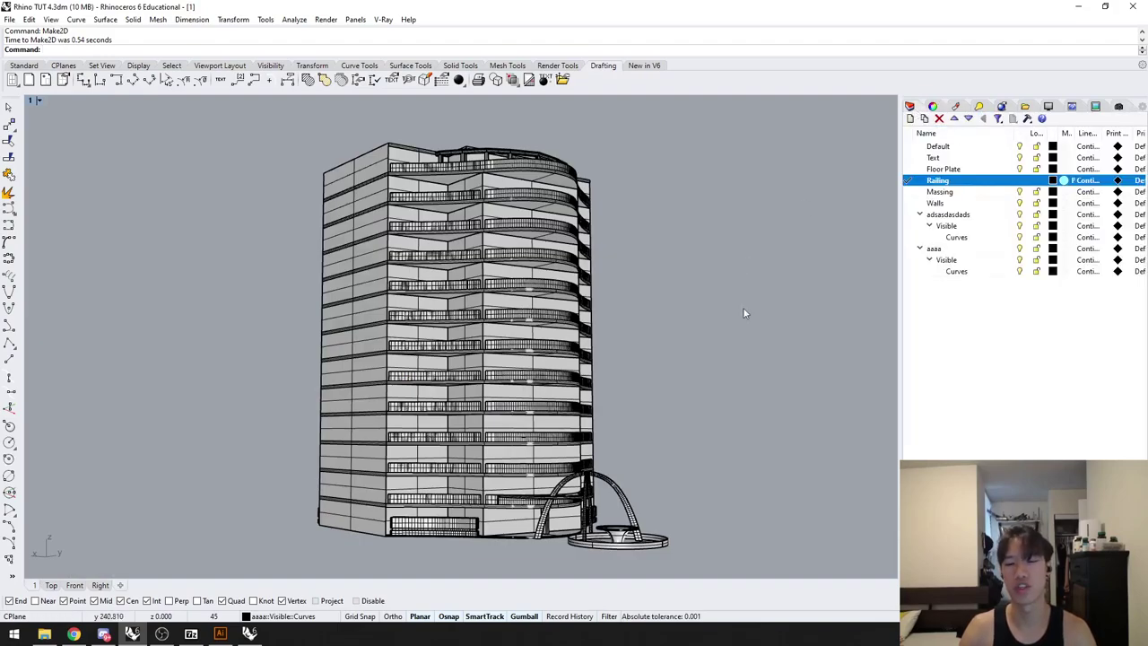
Step: Select the whole tower and look up the DD alias that chains MeshOutline and Make2D
left_click(545, 356)
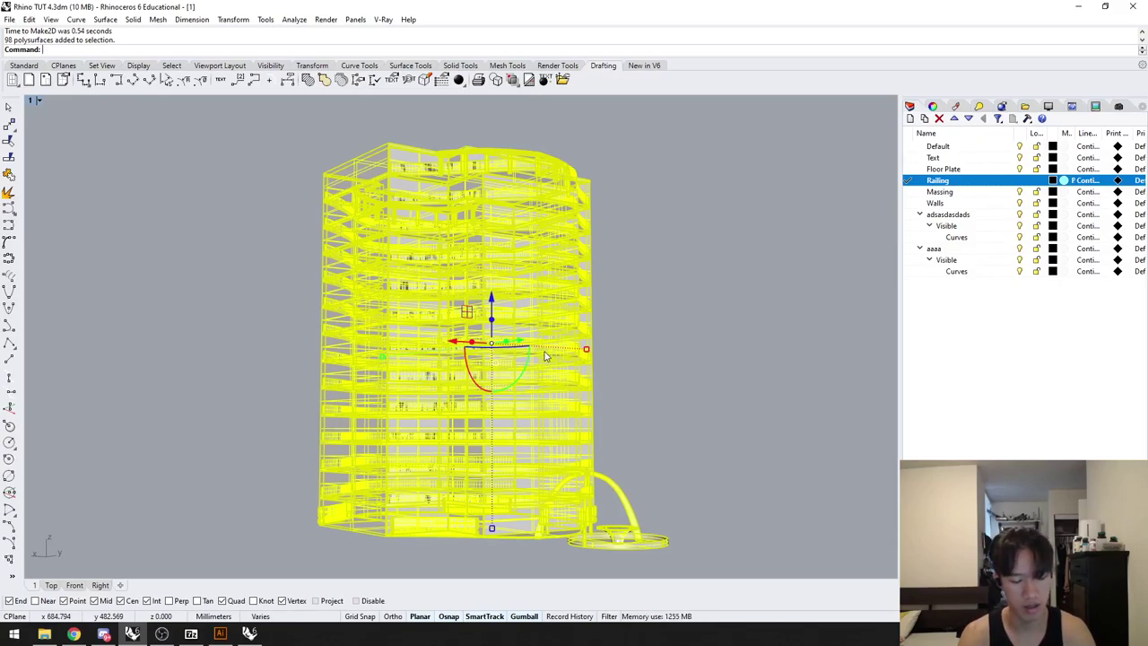
type("Options")
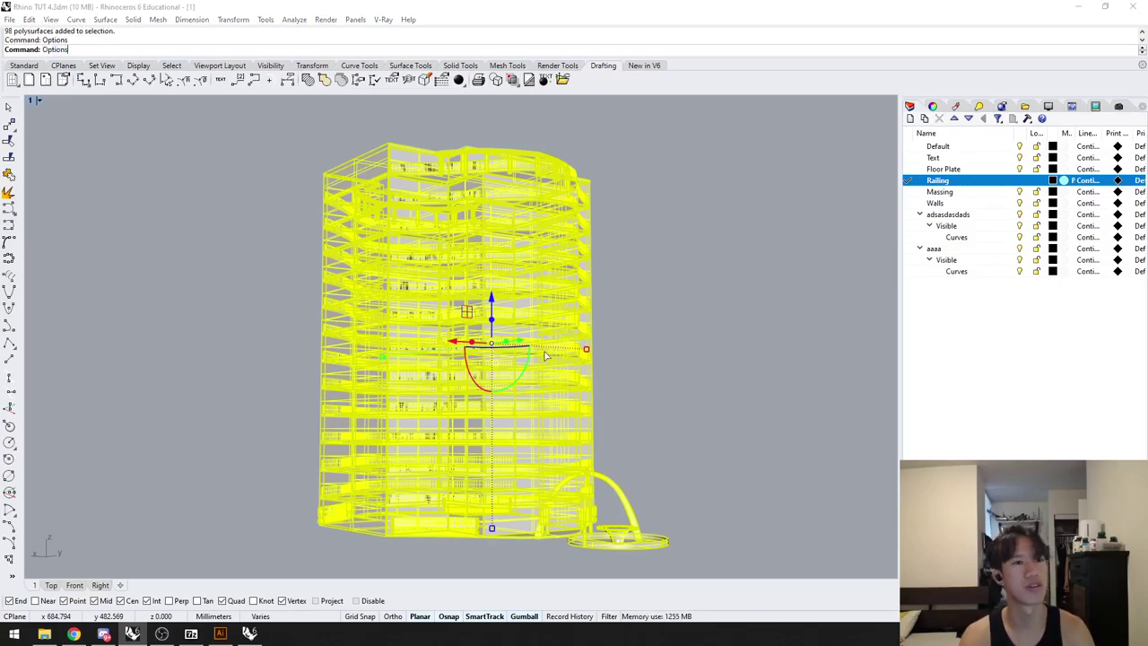
key("Return")
scroll(432, 254, "up", 4)
left_click(405, 175)
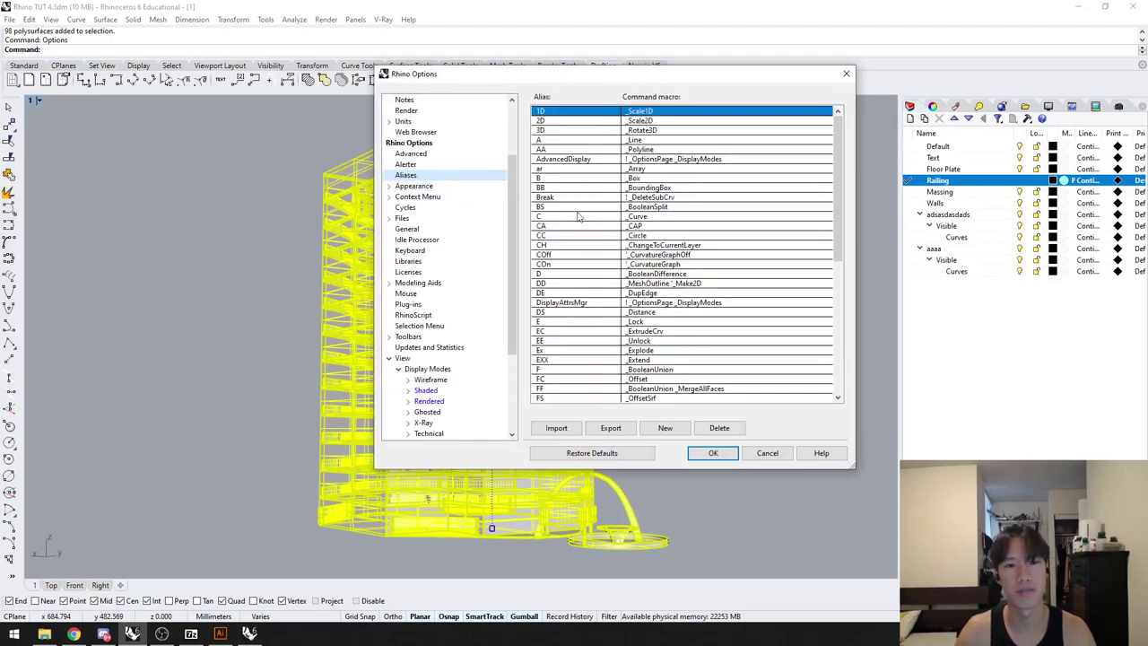
scroll(615, 218, "down", 4)
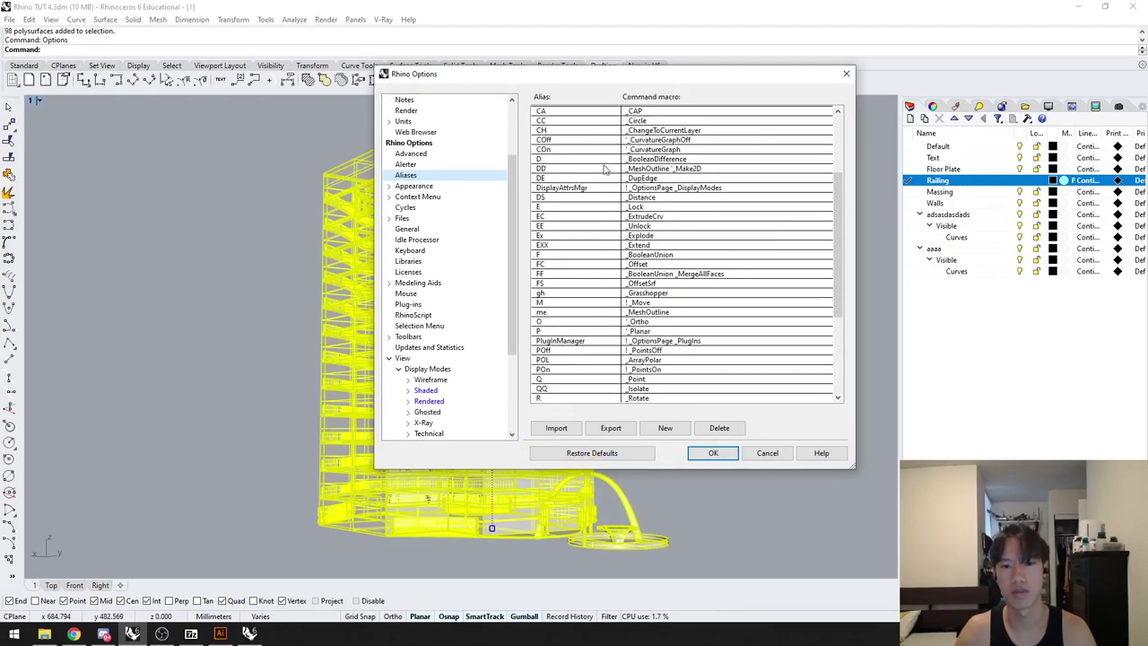
left_click(712, 453)
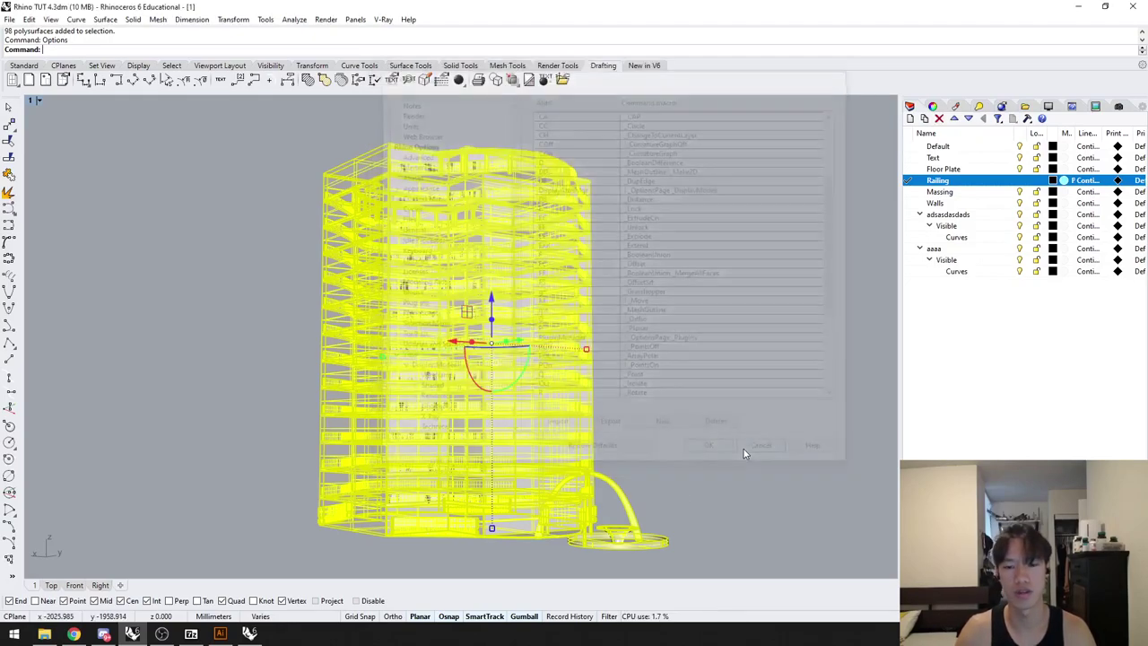
Step: Run the DD alias on the selected tower to produce a 2D outline with the layer name assaas
type("dd")
key("Return")
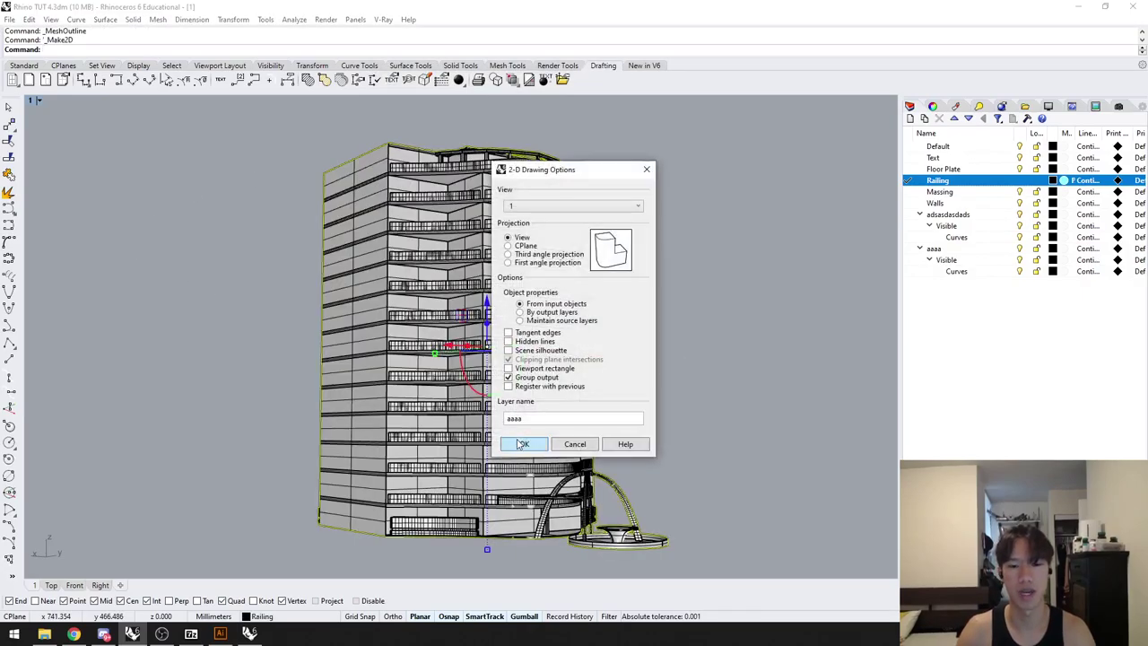
left_click_drag(544, 418, 494, 446)
type("assaas")
left_click(525, 445)
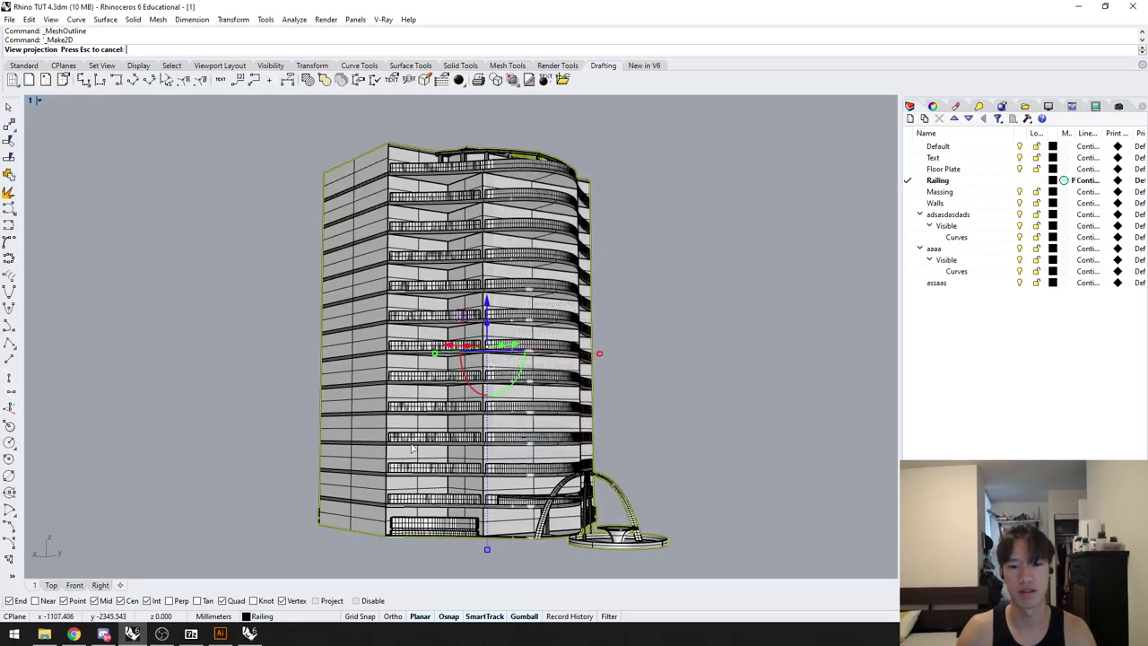
Step: In the Top view, shift the new 2D outline horizontally so it sits beside the earlier one
left_click(51, 585)
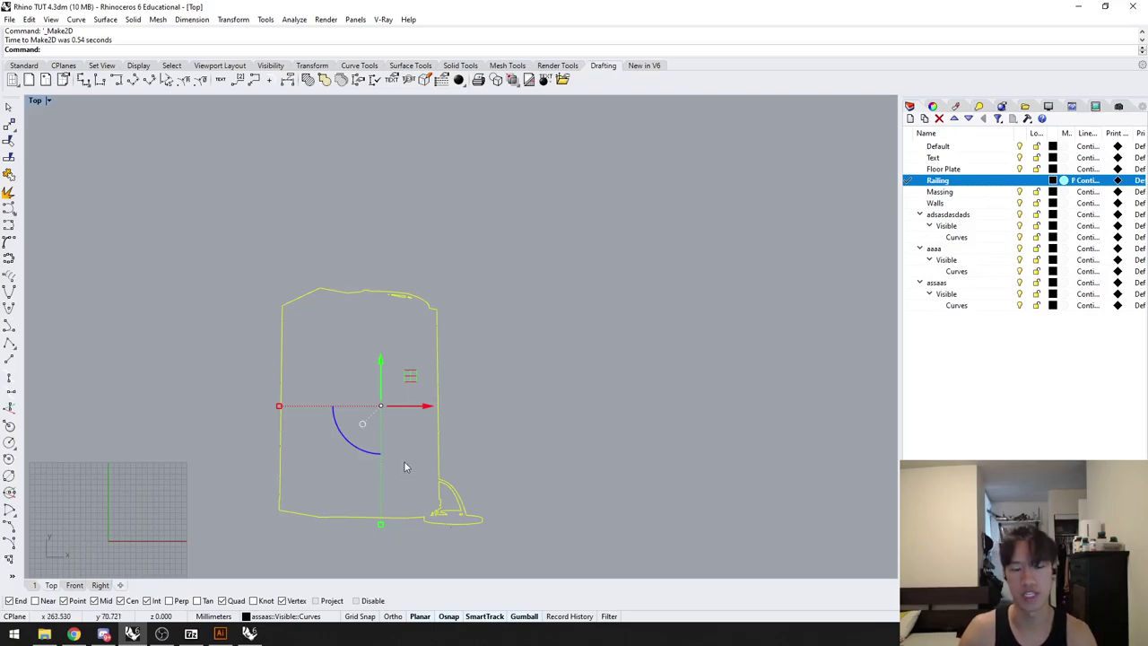
key("alt")
left_click_drag(427, 408, 761, 406)
left_click(533, 448)
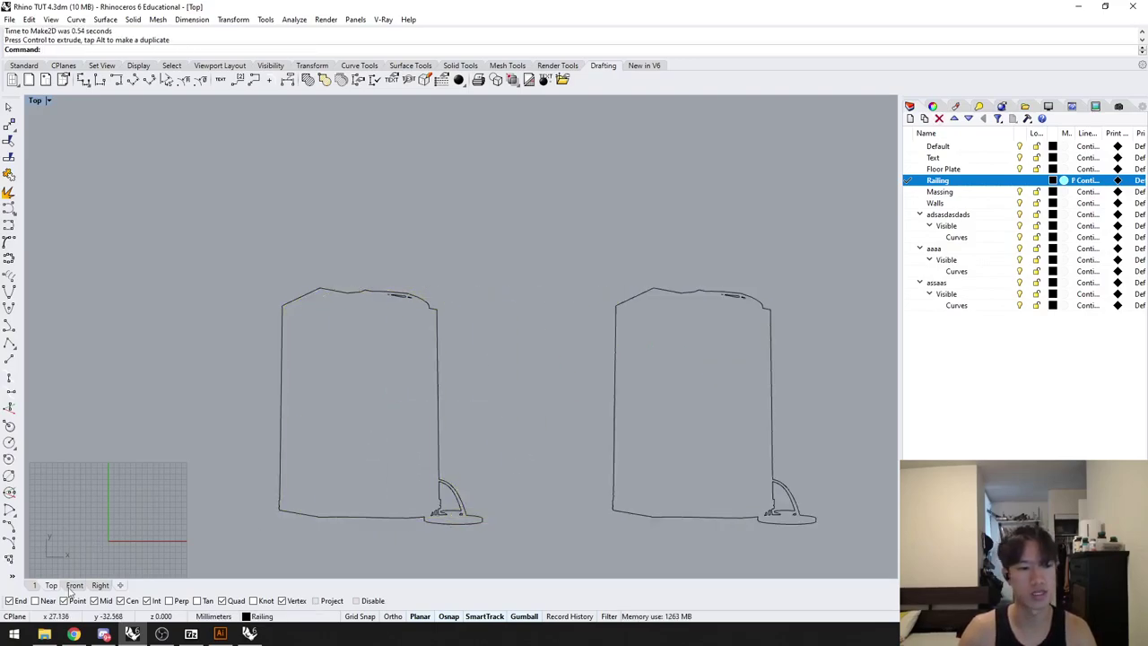
Step: Return to perspective view 1, select all curves with SelCrv, and delete them
left_click(33, 585)
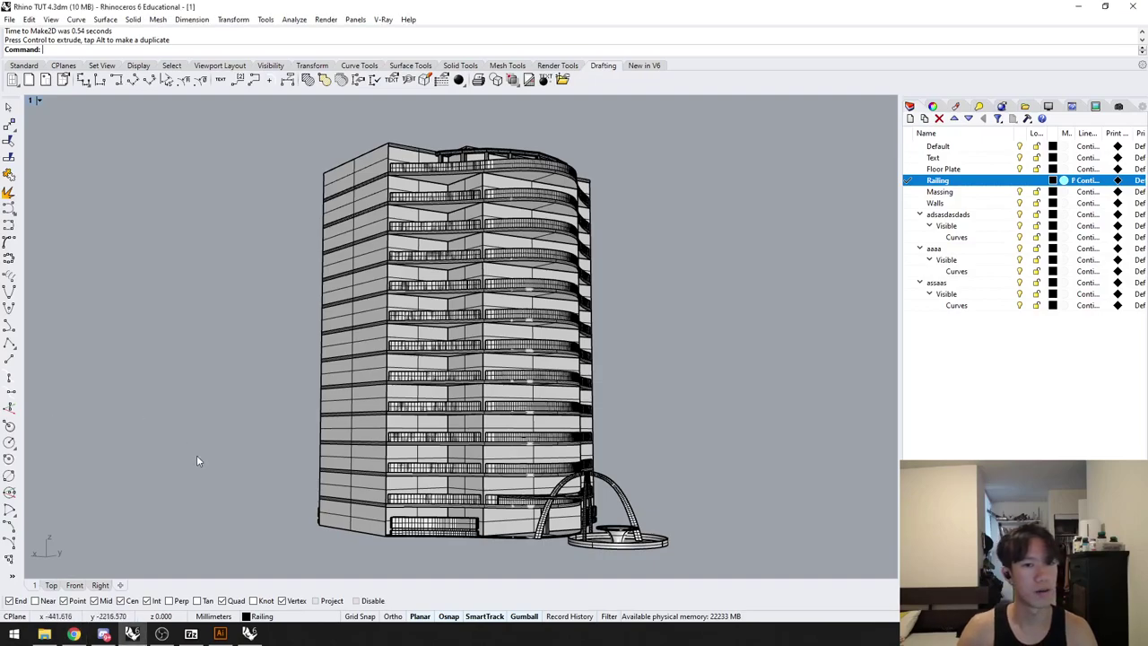
right_click_drag(193, 451, 166, 414, "shift")
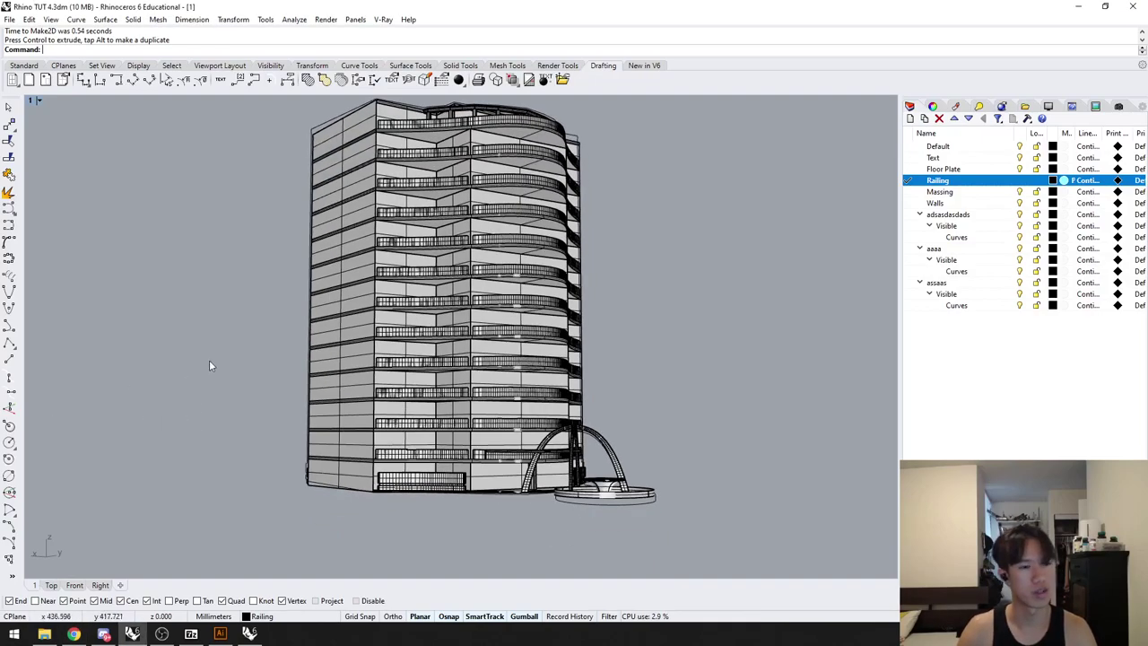
scroll(197, 367, "down", 5)
right_click_drag(266, 451, 451, 411)
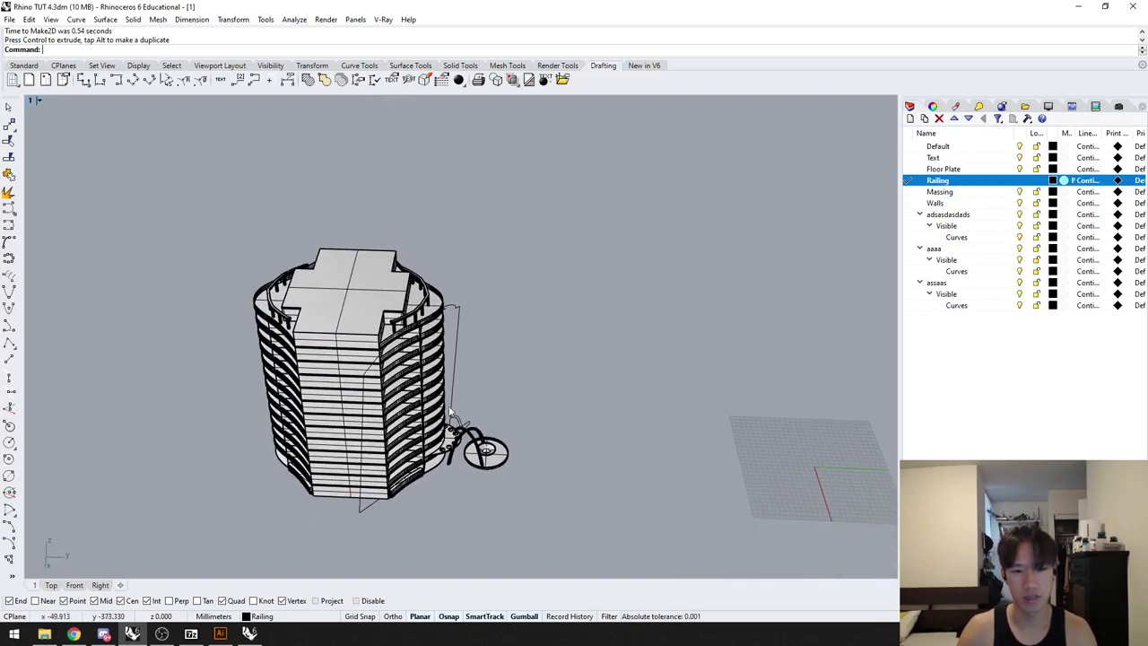
left_click(457, 313)
type("SelCrv")
key("Return")
key("Delete")
Step: Create a horizontal rectangular clipping plane at ground level, spanning the tower's base and the fountain beside it
right_click_drag(555, 383, 585, 422, "shift")
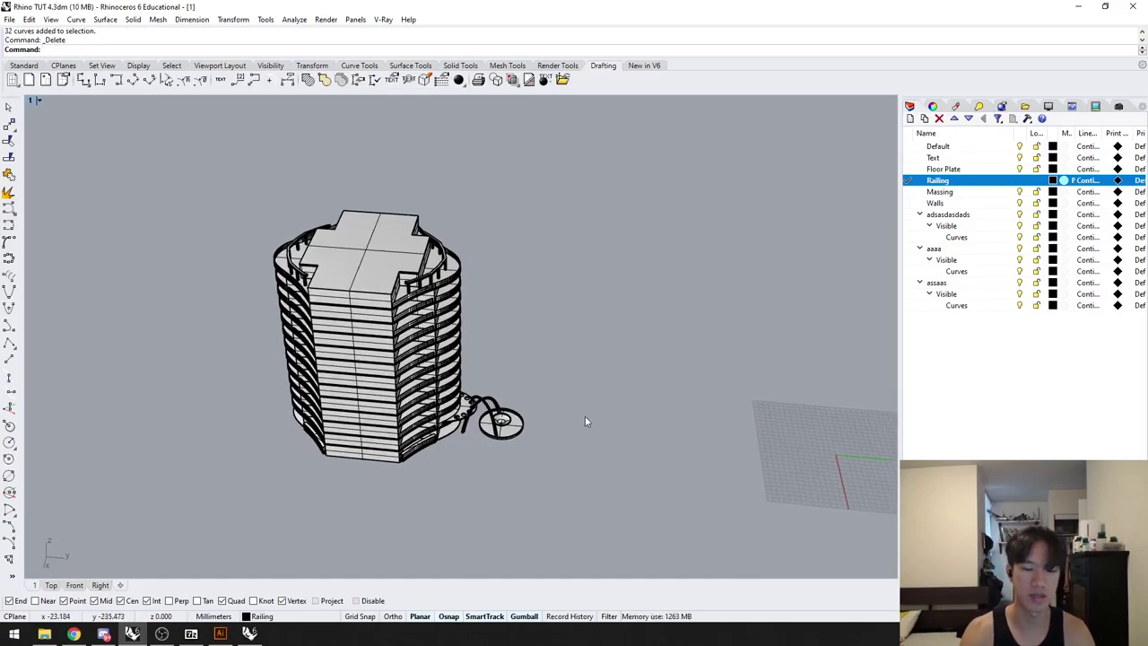
type("ClippingPlane")
key("Return")
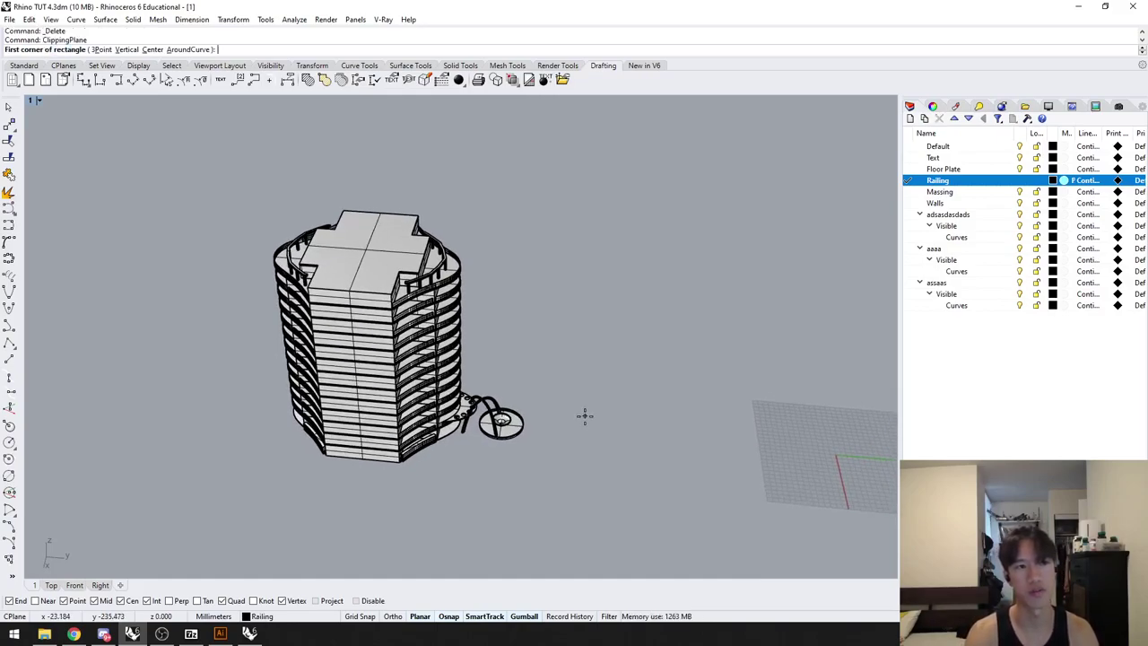
left_click(668, 320)
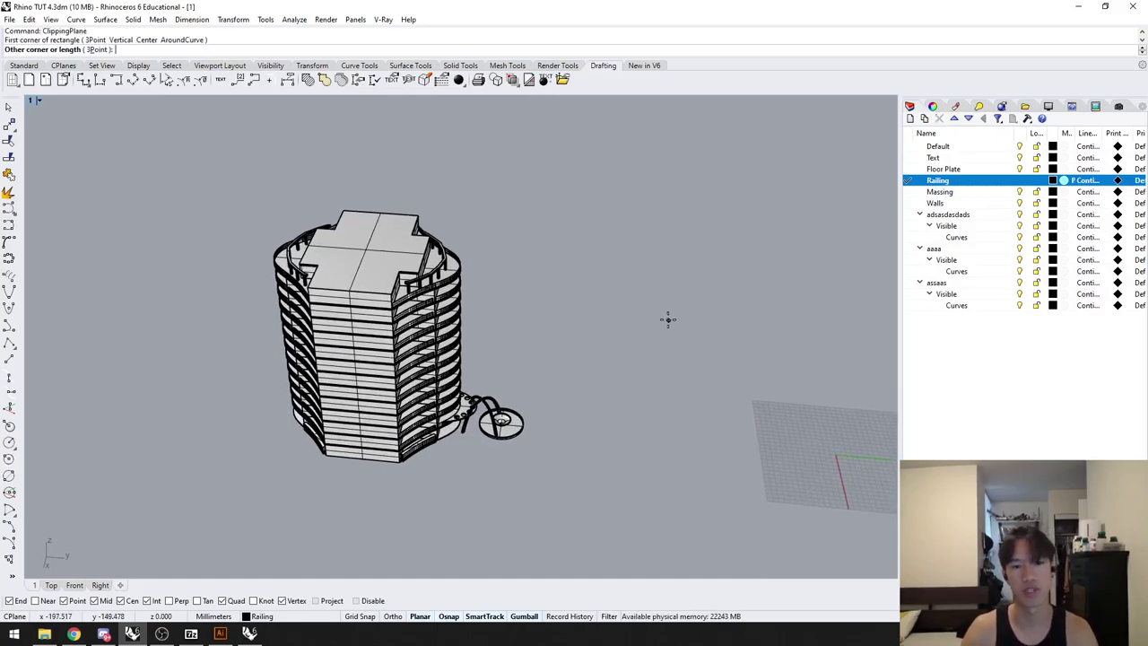
left_click(339, 530)
right_click_drag(487, 533, 493, 497)
left_click(435, 464)
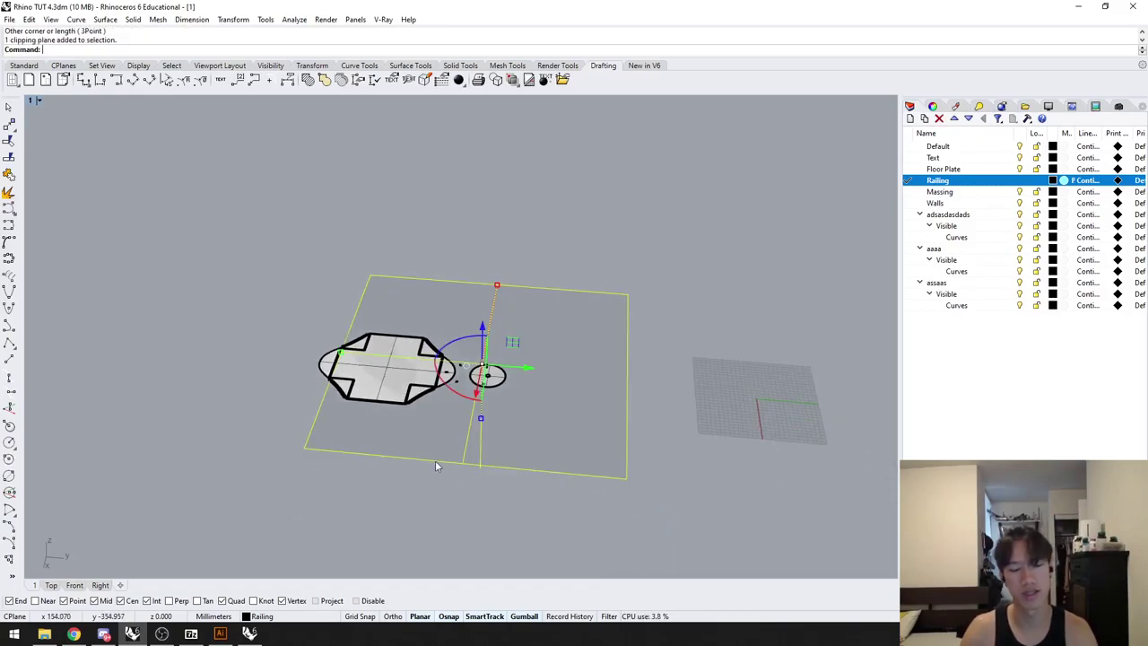
right_click(468, 413)
scroll(477, 412, "up", 2)
key("Escape")
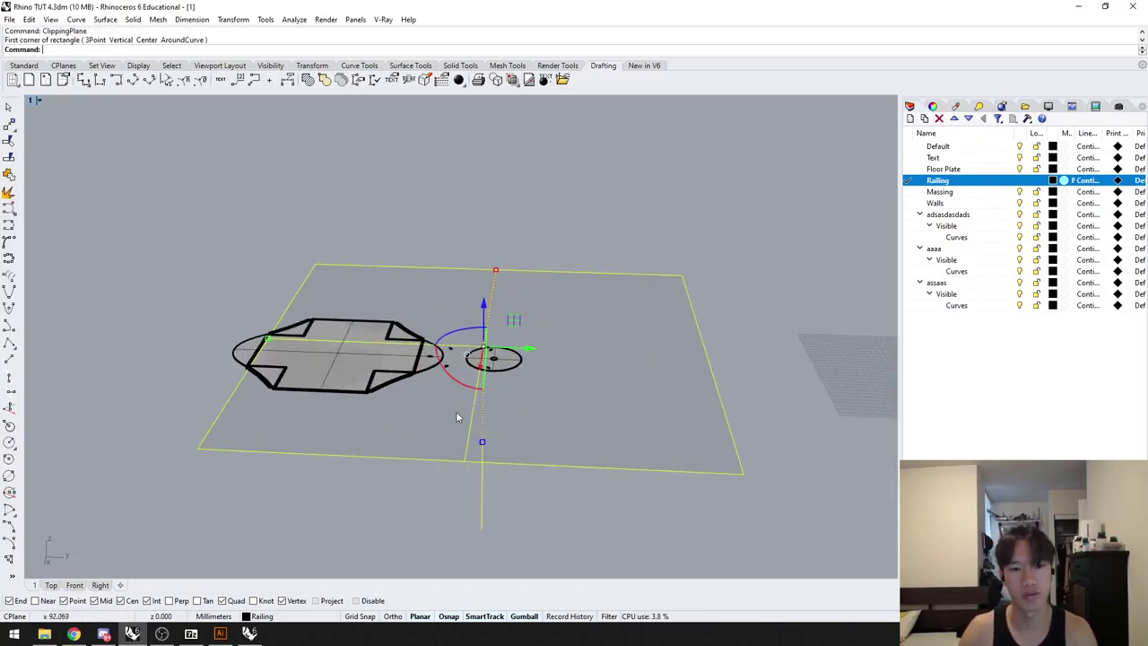
Step: Rotate the clipping plane until it stands vertical and shift it so it slices through the tower
left_click_drag(456, 380, 415, 332, "shift")
right_click_drag(438, 311, 464, 374, "shift")
scroll(458, 435, "up", 2)
right_click(458, 436)
key("Escape")
right_click(464, 374)
scroll(463, 377, "up", 2)
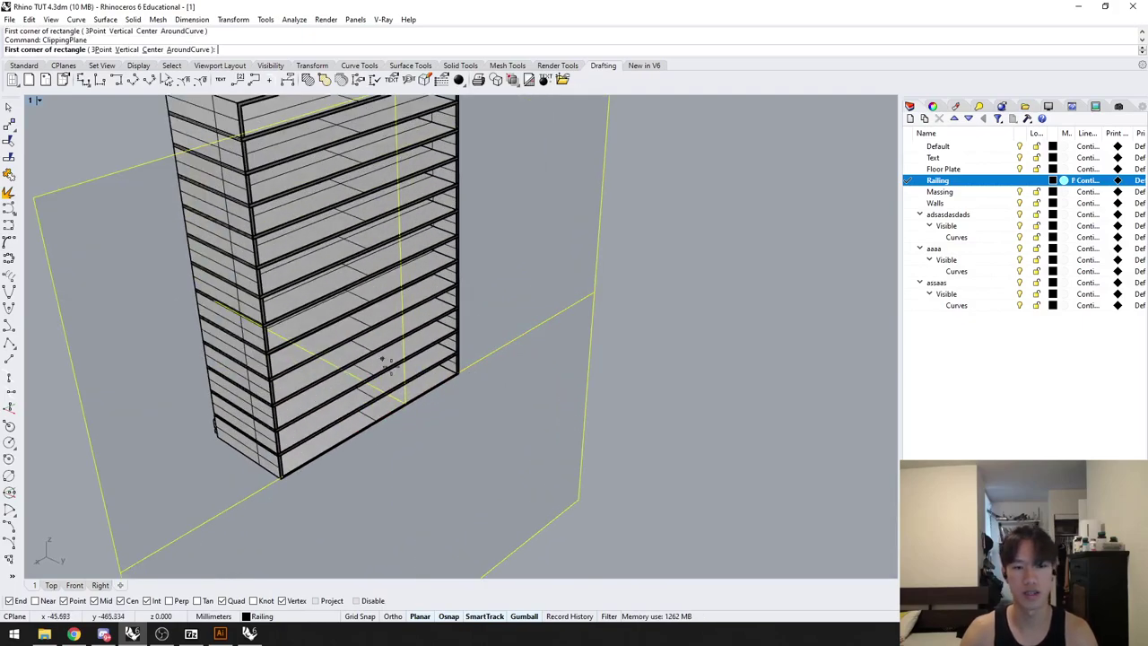
key("Escape")
left_click_drag(438, 423, 408, 401)
right_click_drag(408, 401, 373, 478)
scroll(372, 480, "down", 4)
Step: Switch to the four-viewport layout and frame the tower with its fountain in the Right view
double_click(33, 101)
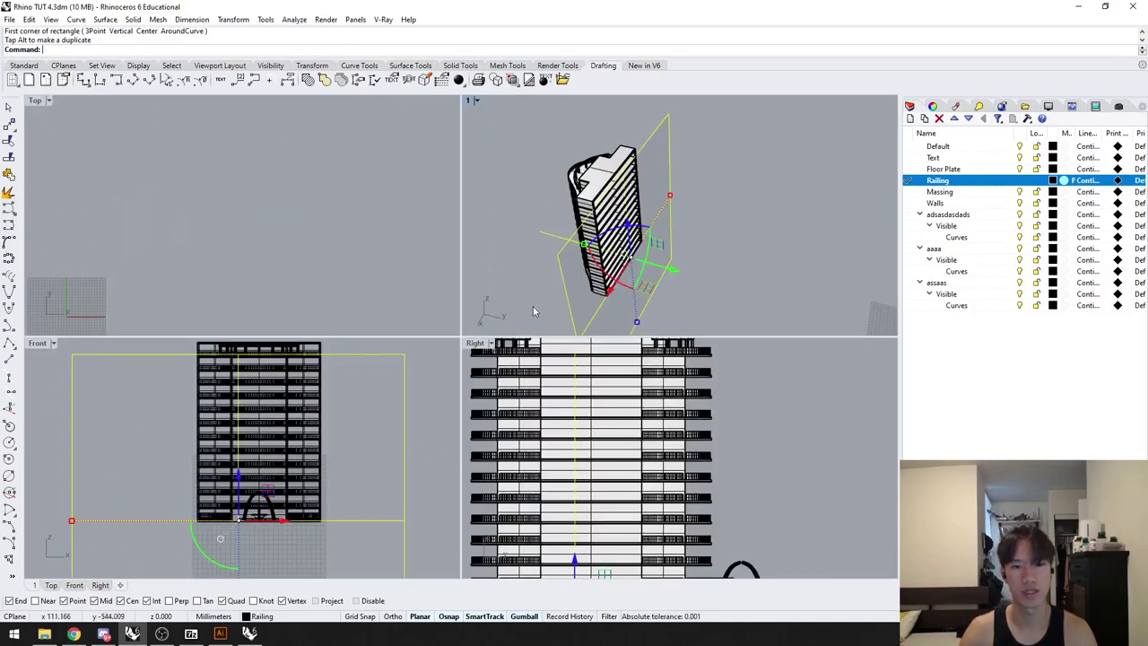
right_click(765, 439)
scroll(767, 427, "down", 6)
mouse_move(769, 430)
right_mouse_down()
mouse_move(777, 410)
mouse_move(761, 442)
right_mouse_up()
scroll(779, 416, "down", 2)
right_click(779, 419)
right_click(758, 441)
scroll(666, 423, "up", 2)
right_click(687, 395)
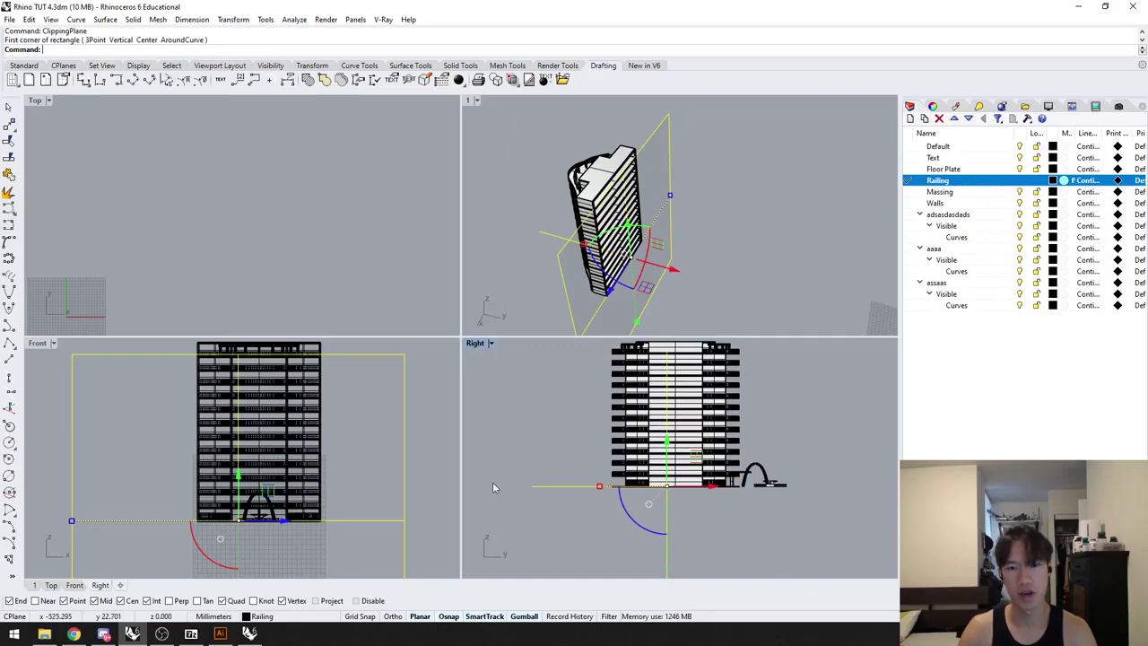
scroll(644, 235, "up", 3)
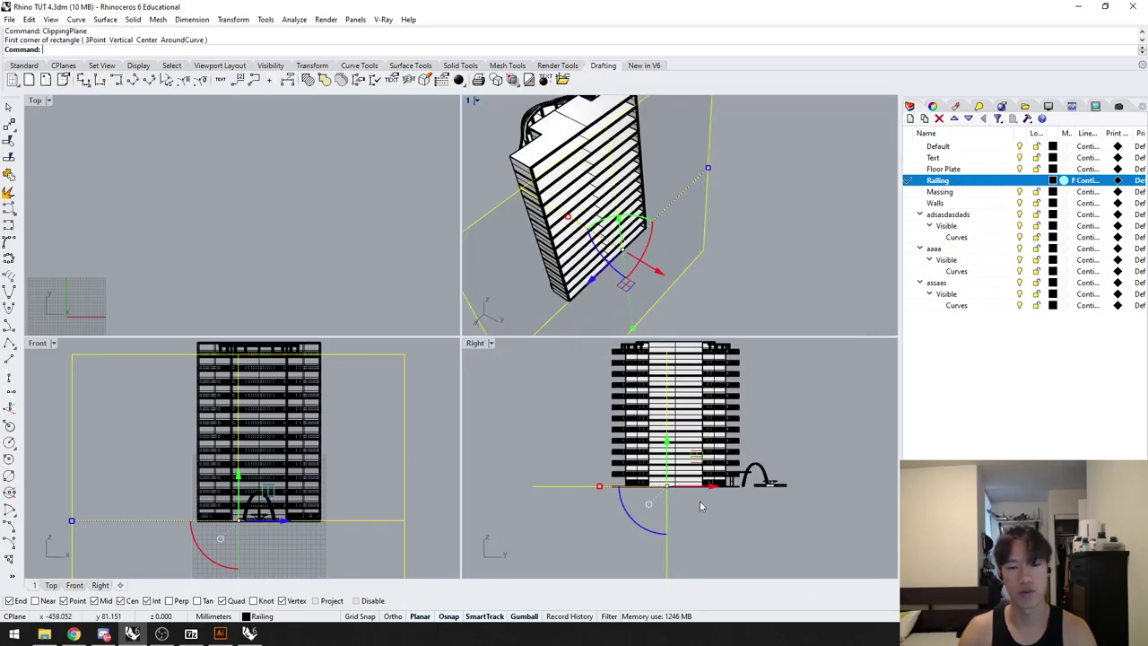
Step: Reselect the vertical clipping plane in the Right view and activate it there with EnableClippingPlane
left_click(781, 543)
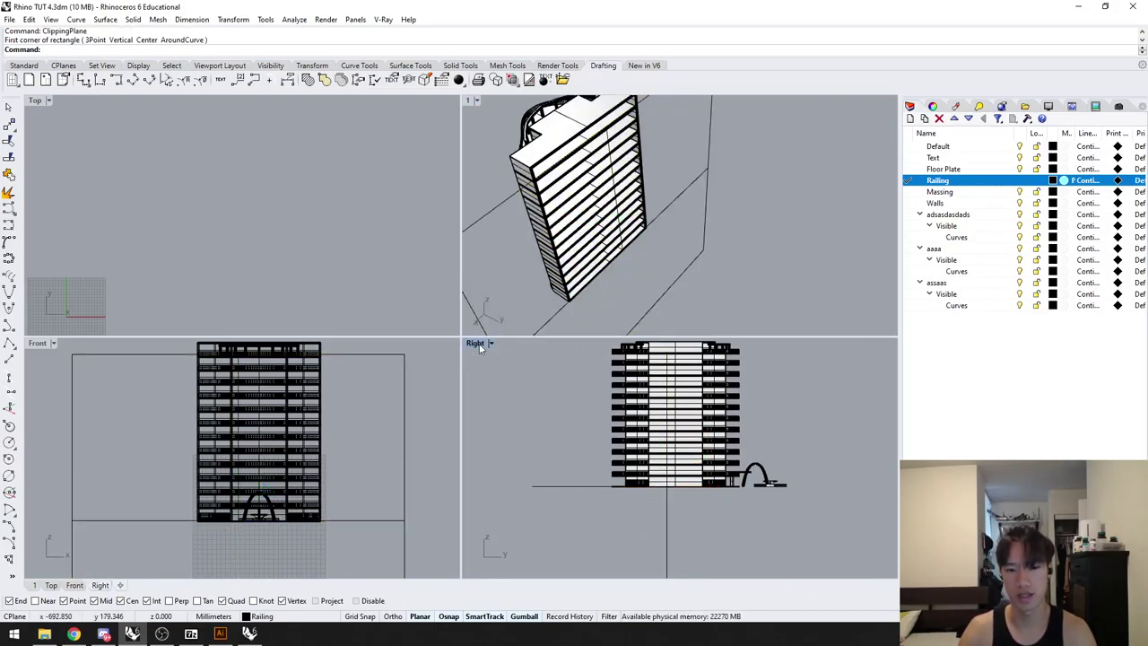
left_click_drag(750, 535, 579, 530)
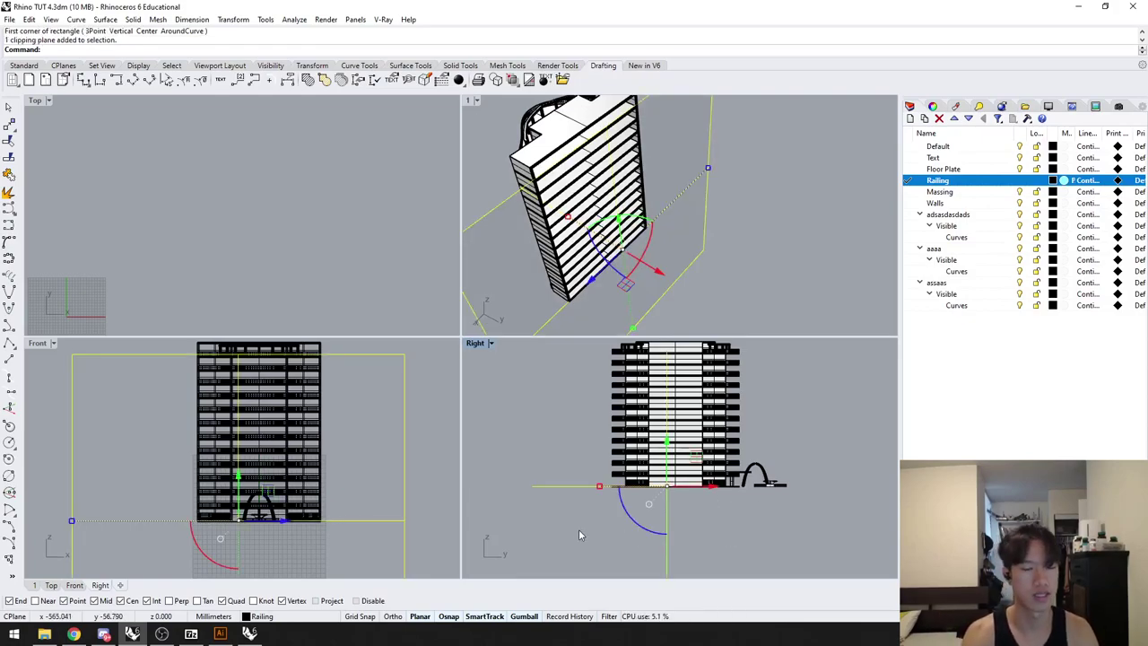
type("EnableClippingPlane")
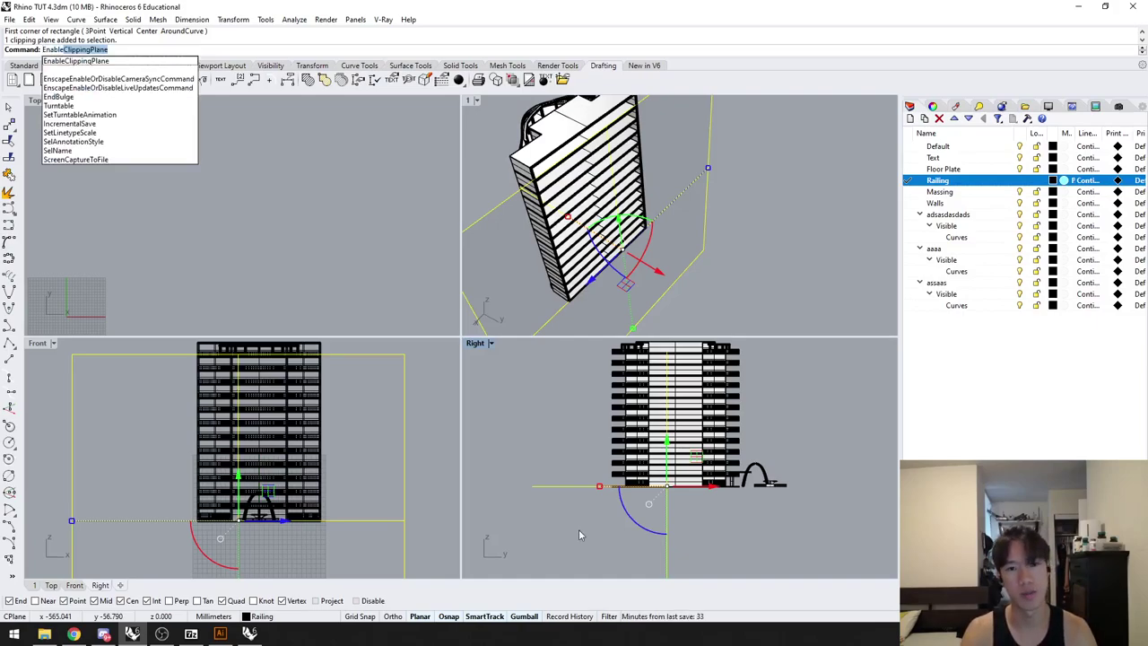
key("Return")
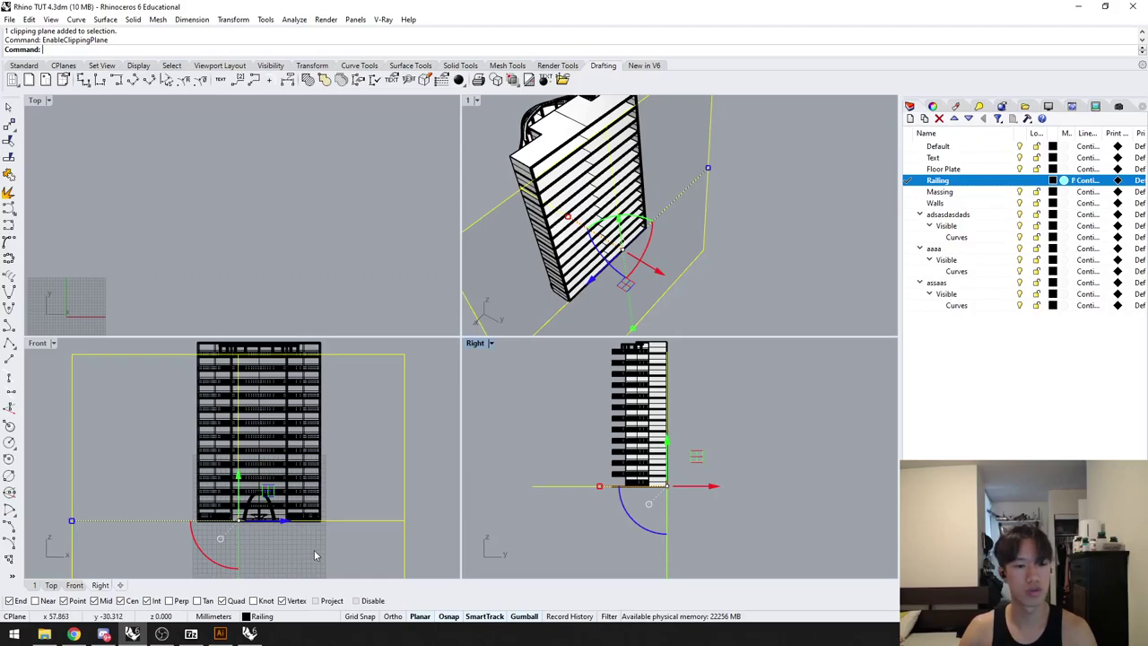
Step: Delete the clipping plane and maximize perspective view 1
left_click(349, 538)
left_click(359, 519)
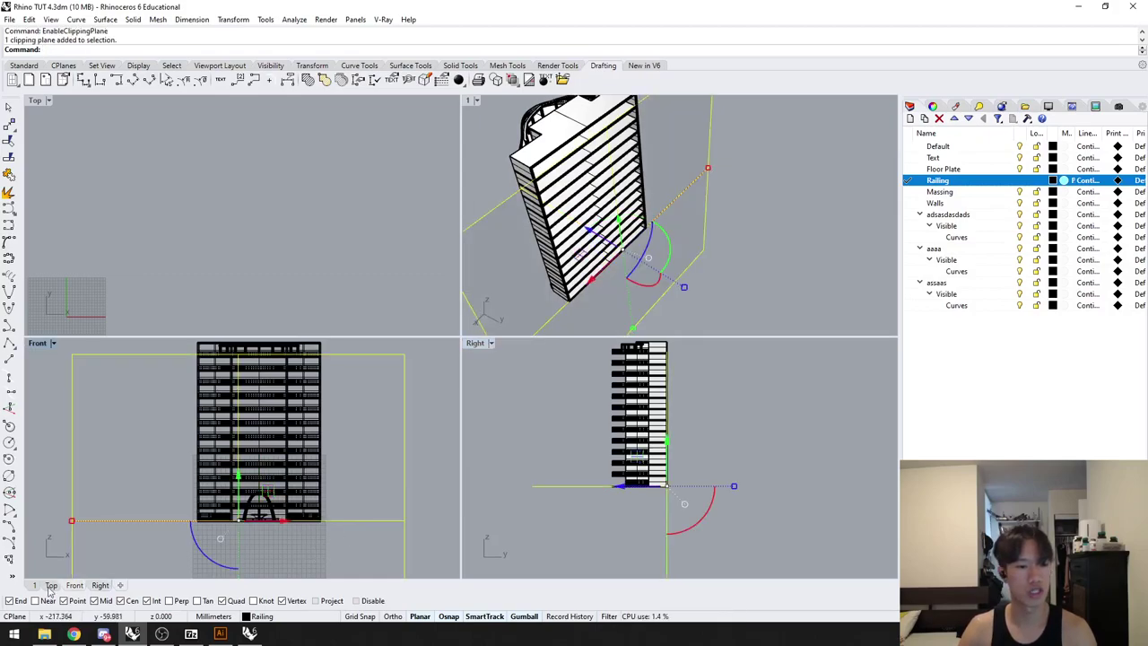
key("Delete")
double_click(470, 102)
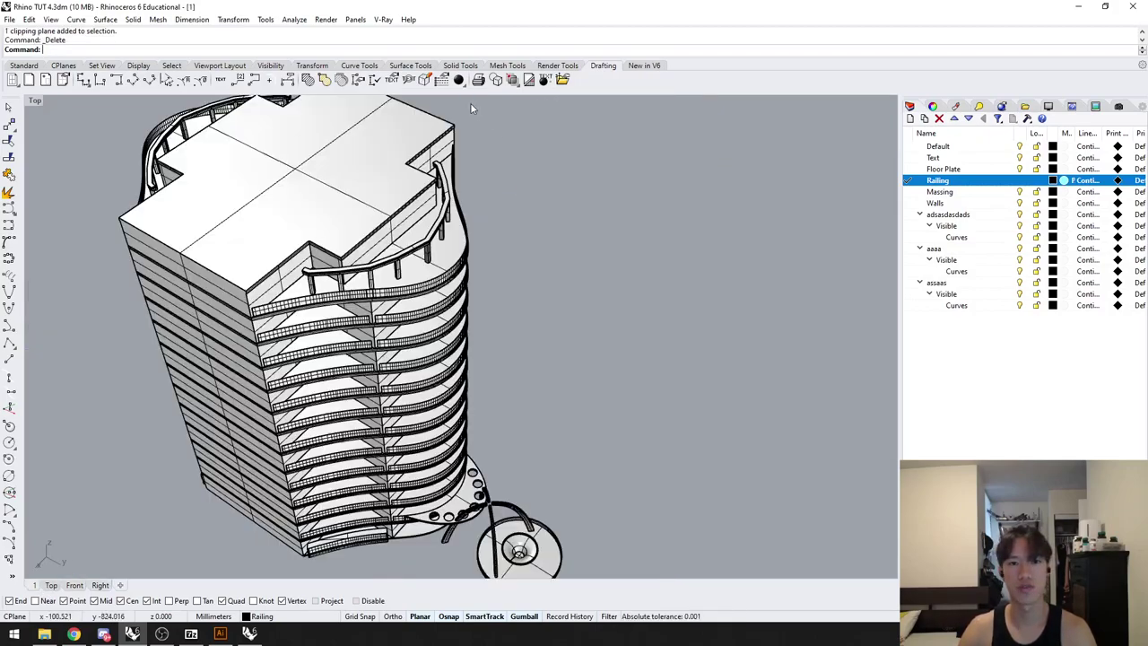
scroll(604, 304, "down", 3)
Step: Run Section on the whole tower and fountain, with a straight section line along the roof's centreline
type("Section")
key("Return")
left_click_drag(645, 260, 370, 475)
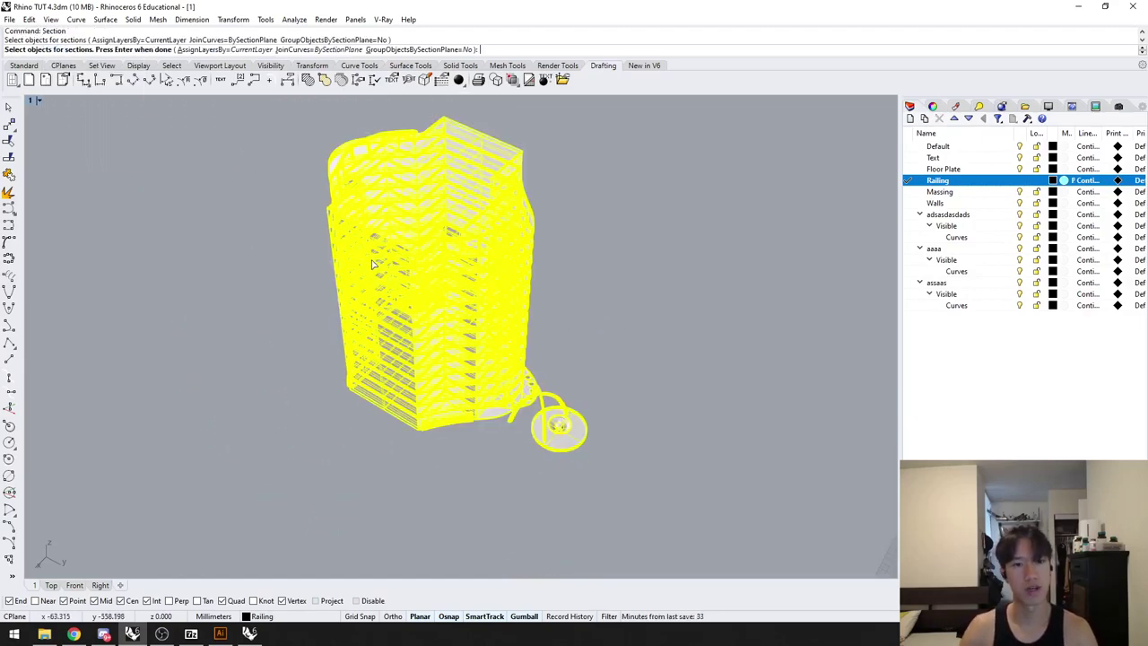
key("Return")
left_click(346, 439)
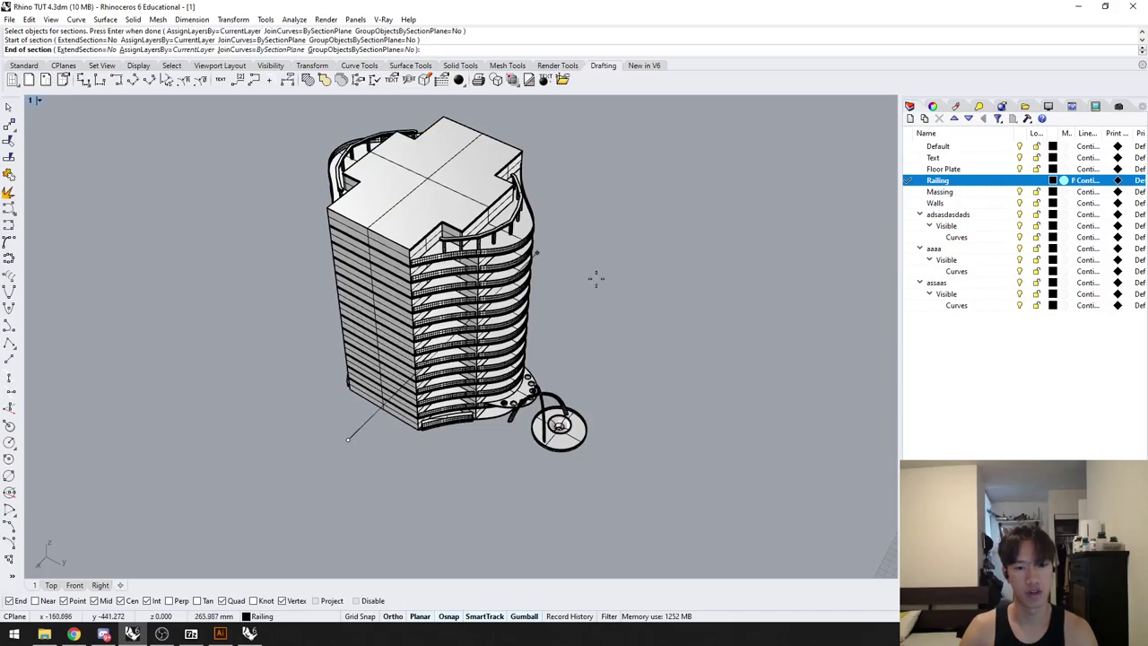
left_click(597, 268)
scroll(636, 260, "up", 5)
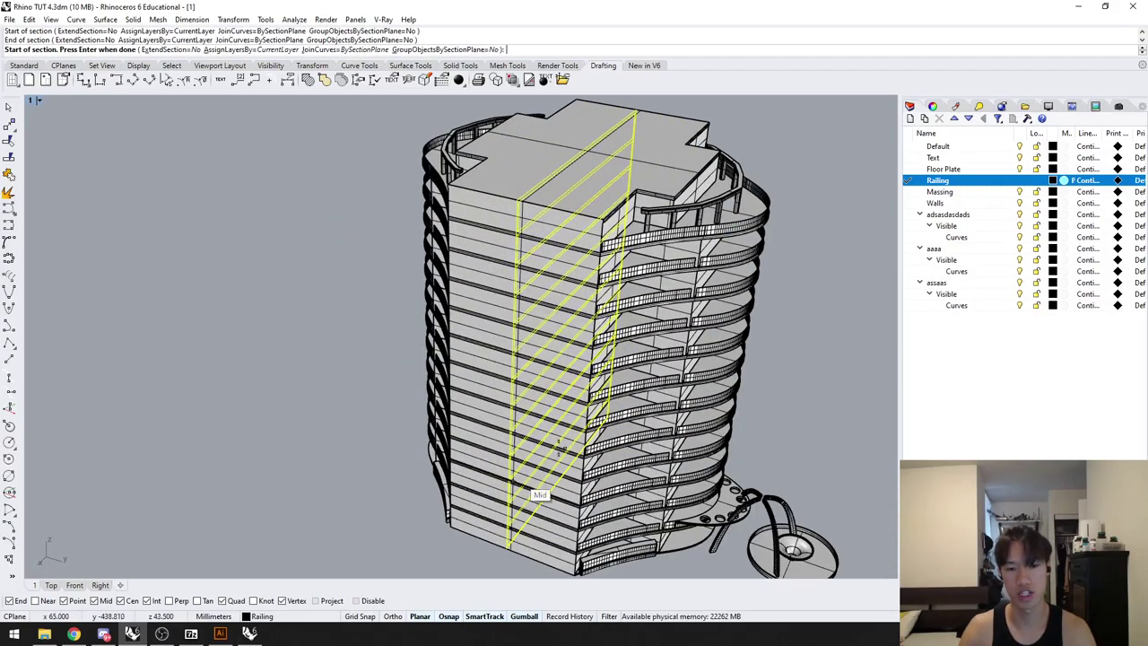
scroll(538, 242, "down", 3)
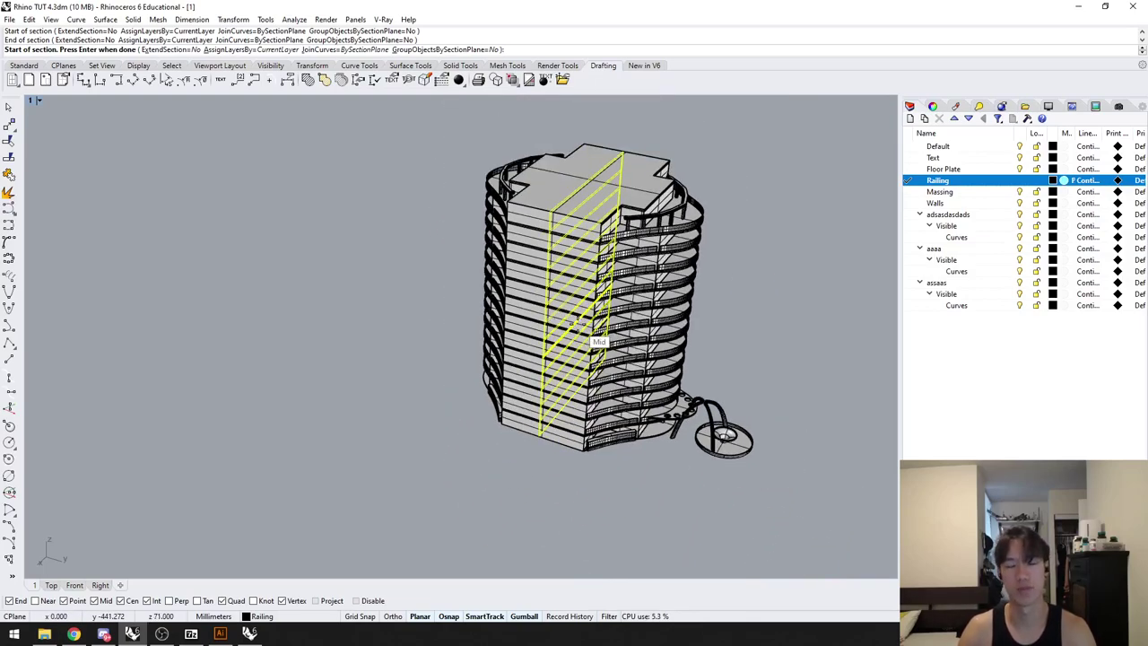
Step: Finish the Section command and move the resulting section curves out beside the tower
key("Return")
right_click_drag(598, 342, 618, 321)
left_click_drag(620, 321, 808, 462)
right_click_drag(806, 480, 660, 428, "shift")
left_click_drag(656, 357, 746, 399)
left_click(766, 457)
right_click_drag(766, 458, 798, 488)
Step: Select the section curves beside the tower and delete them
left_click_drag(797, 493, 666, 130)
key("Delete")
right_click_drag(664, 134, 583, 263, "shift")
scroll(615, 221, "down", 2)
scroll(582, 262, "up", 4)
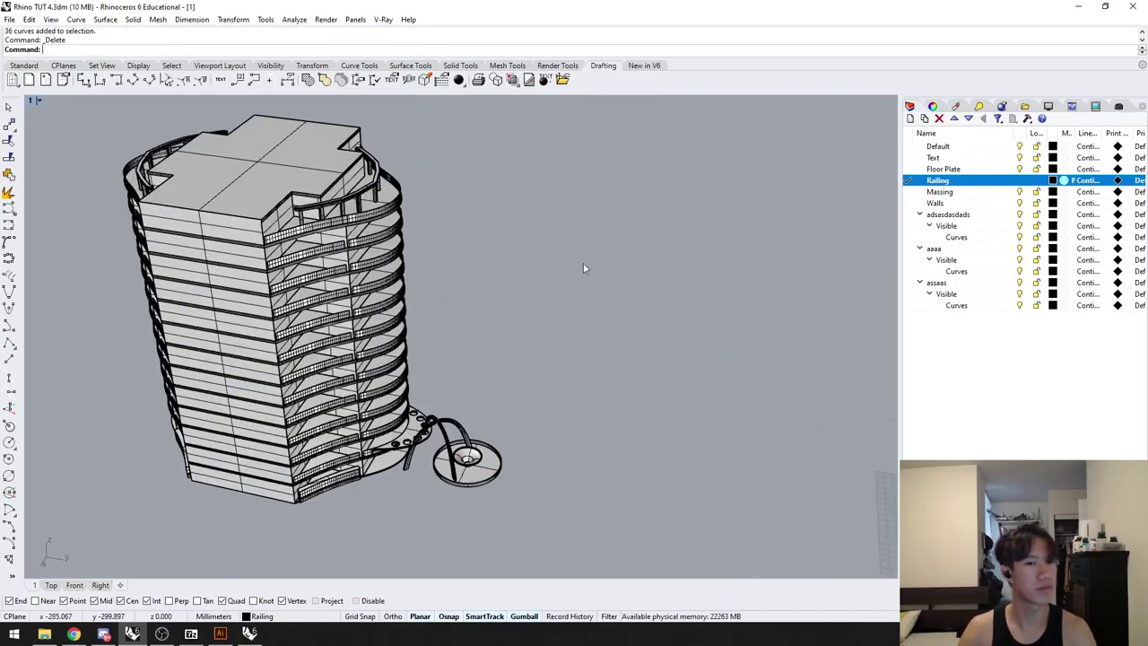
Step: Open the display settings and set perspective view 1 to the Rendered display mode
left_click(1119, 108)
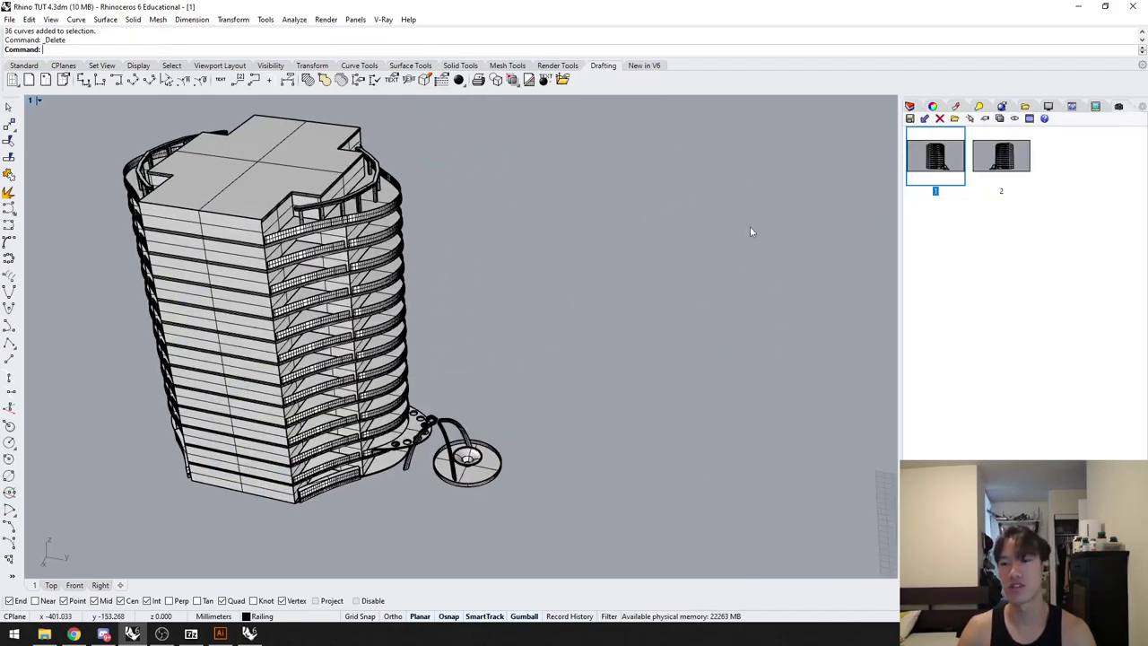
left_click(1055, 107)
mouse_move(601, 305)
right_mouse_down("shift")
mouse_move(679, 346)
mouse_move(654, 329)
mouse_move(628, 338)
mouse_move(592, 315)
right_mouse_up("shift")
key("ctrl+alt+r")
scroll(593, 315, "up", 2)
key("ctrl+alt+r")
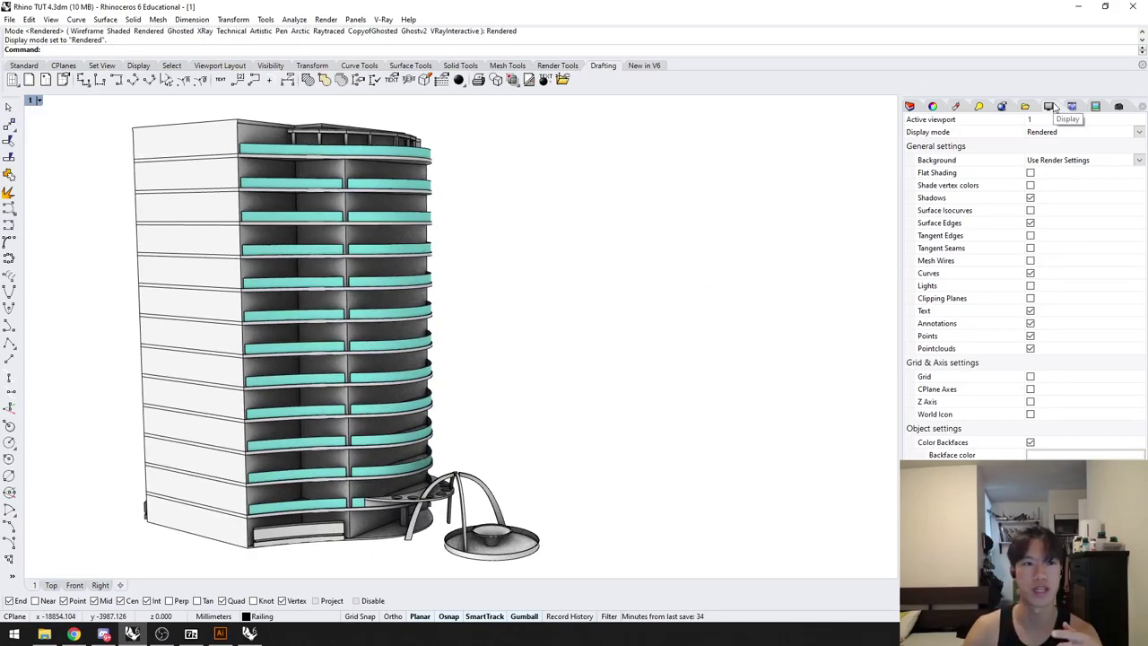
right_click_drag(665, 321, 647, 300)
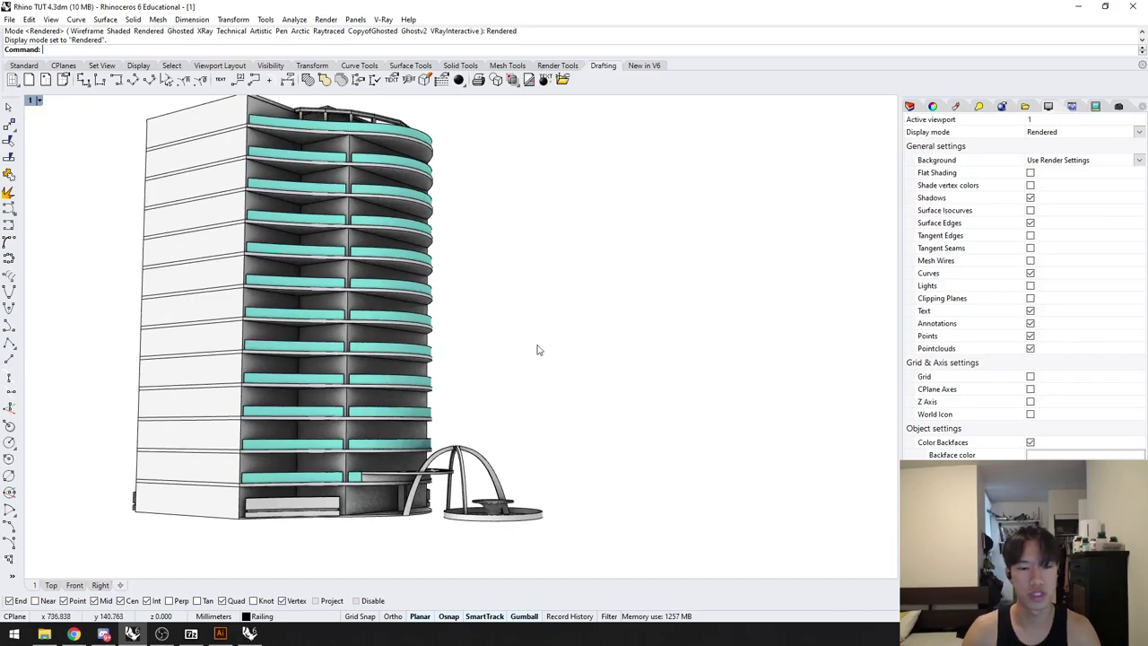
Step: Restore named view 1 and turn off Shadows in the Rendered display settings
left_click(1119, 107)
double_click(935, 146)
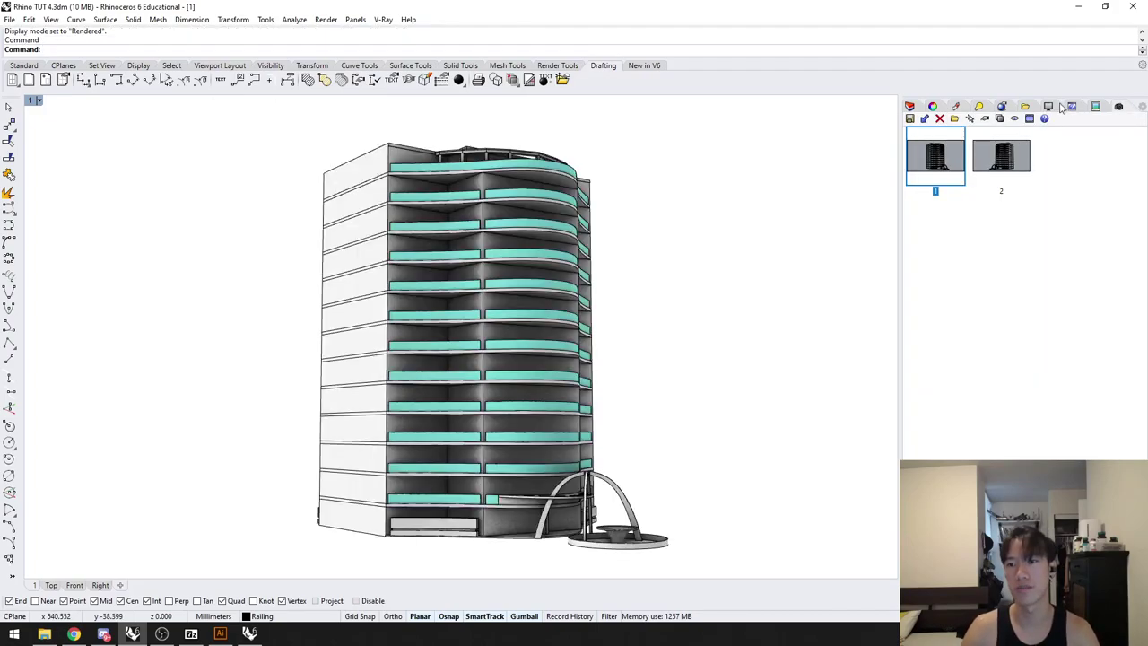
left_click(1049, 107)
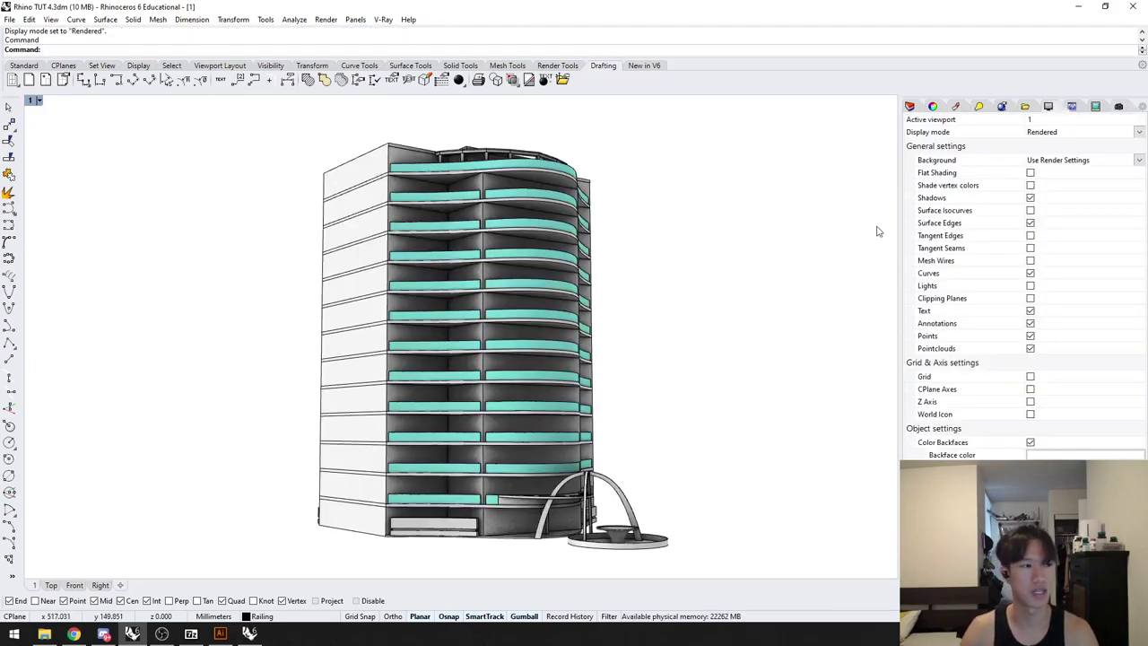
left_click(1030, 198)
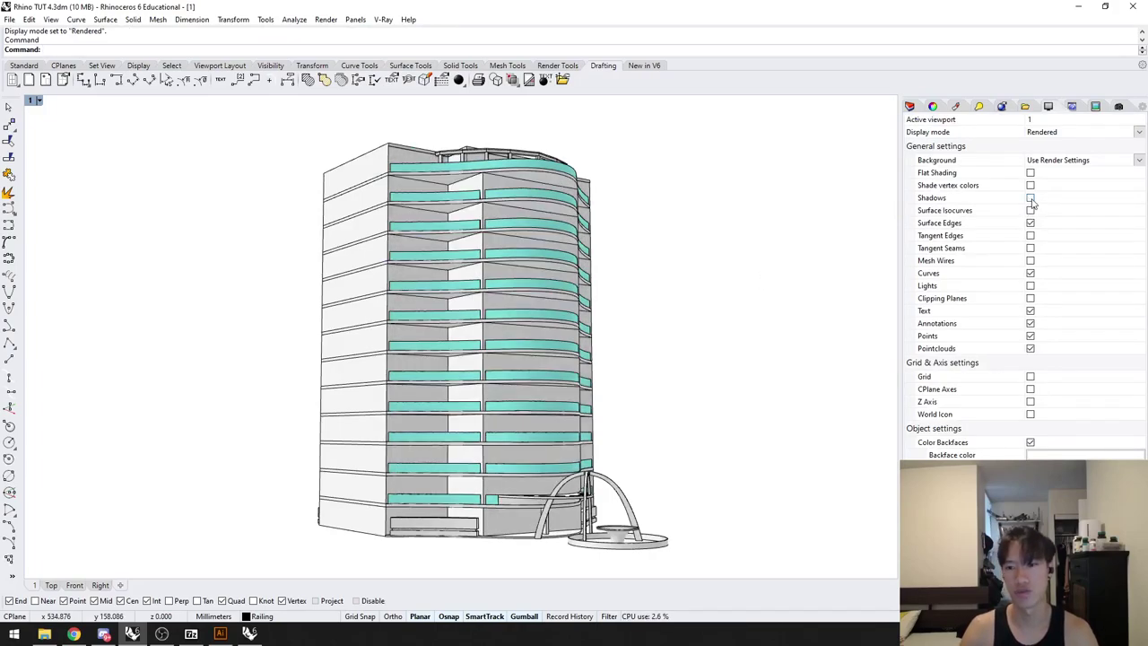
Step: Toggle Surface Isocurves on and off, and Surface Edges off and on, to compare their effect on the tower
left_click(1030, 211)
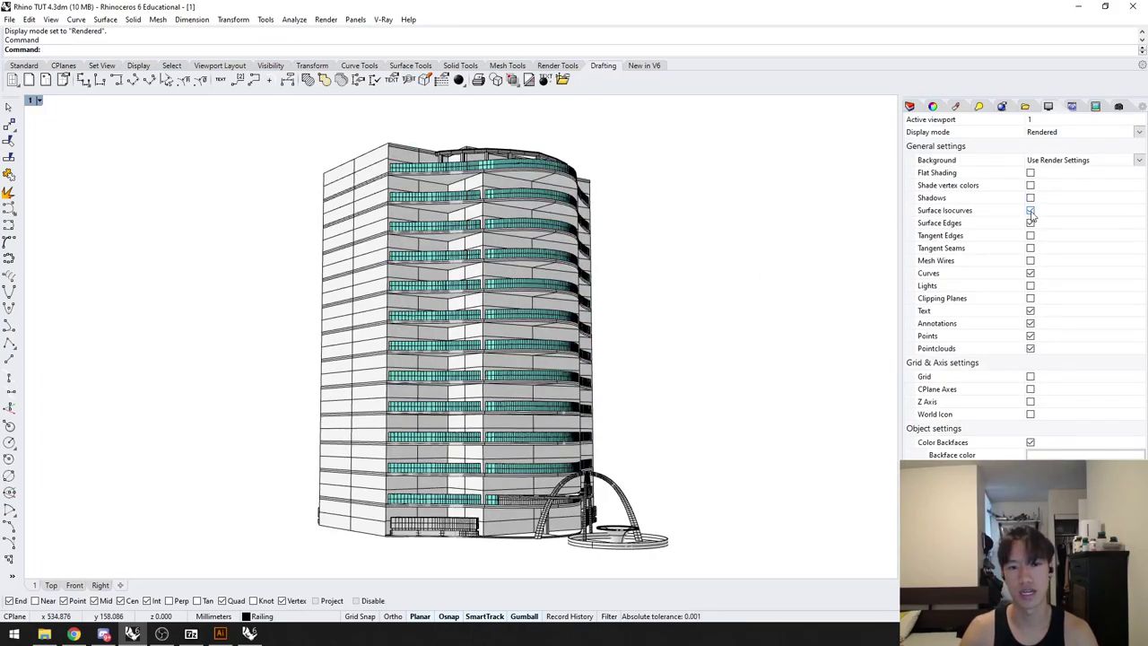
left_click(1030, 210)
left_click(1030, 223)
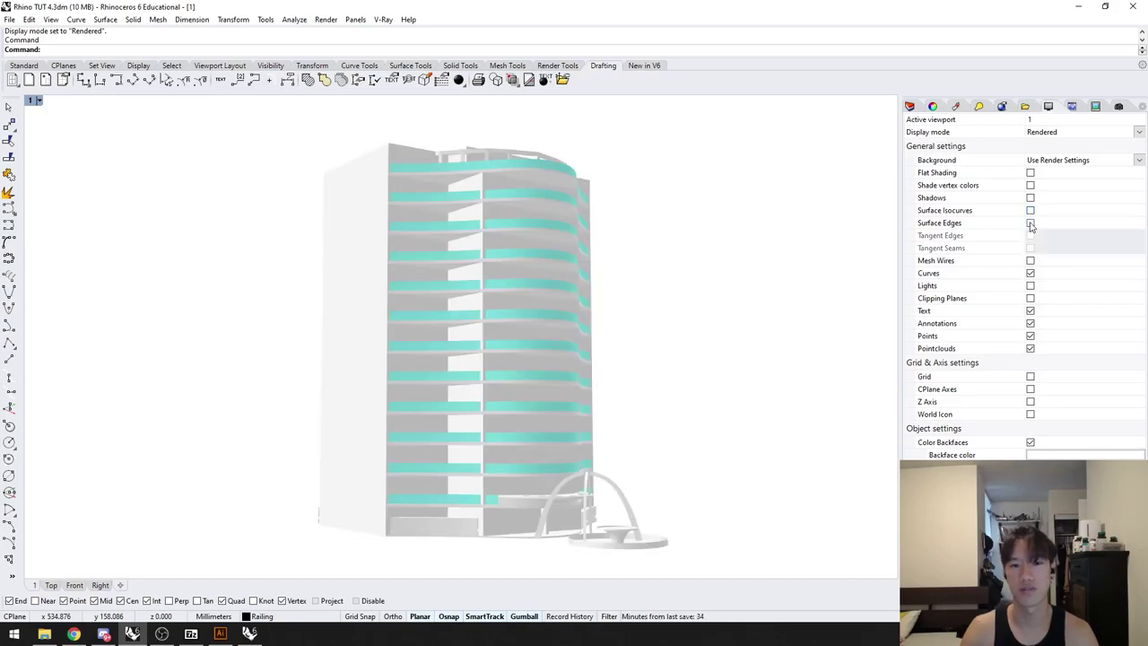
left_click(1030, 223)
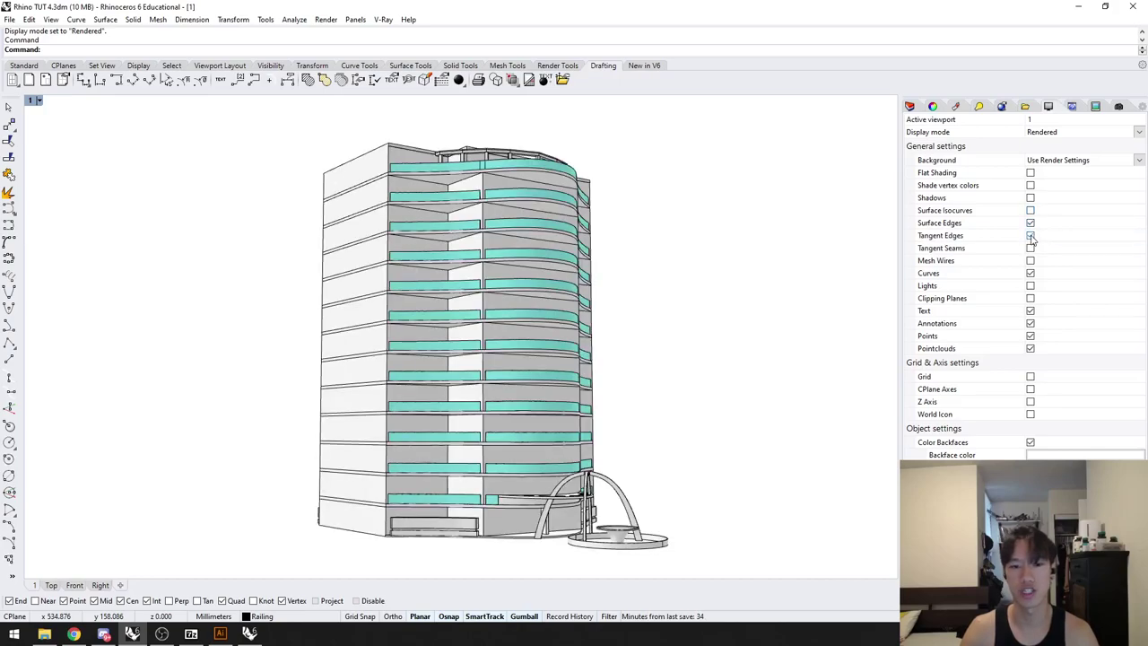
Step: Toggle Tangent Edges to compare its effect on the upper railings, leaving it off
scroll(501, 166, "up", 8)
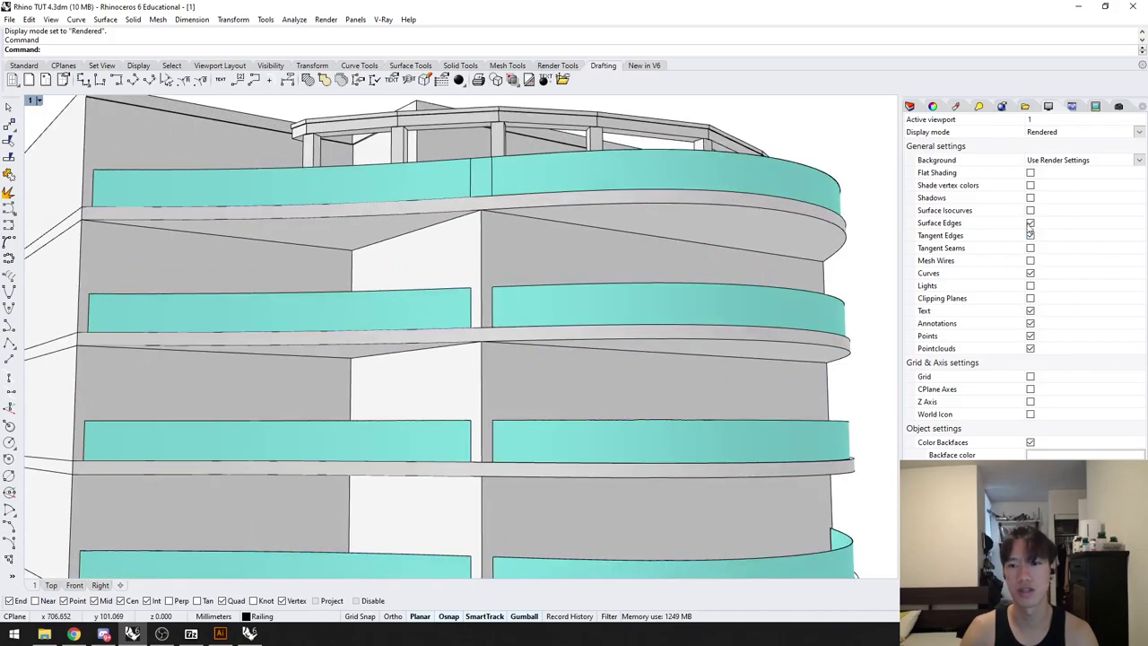
left_click(1031, 236)
left_click(1030, 236)
left_click(1030, 236)
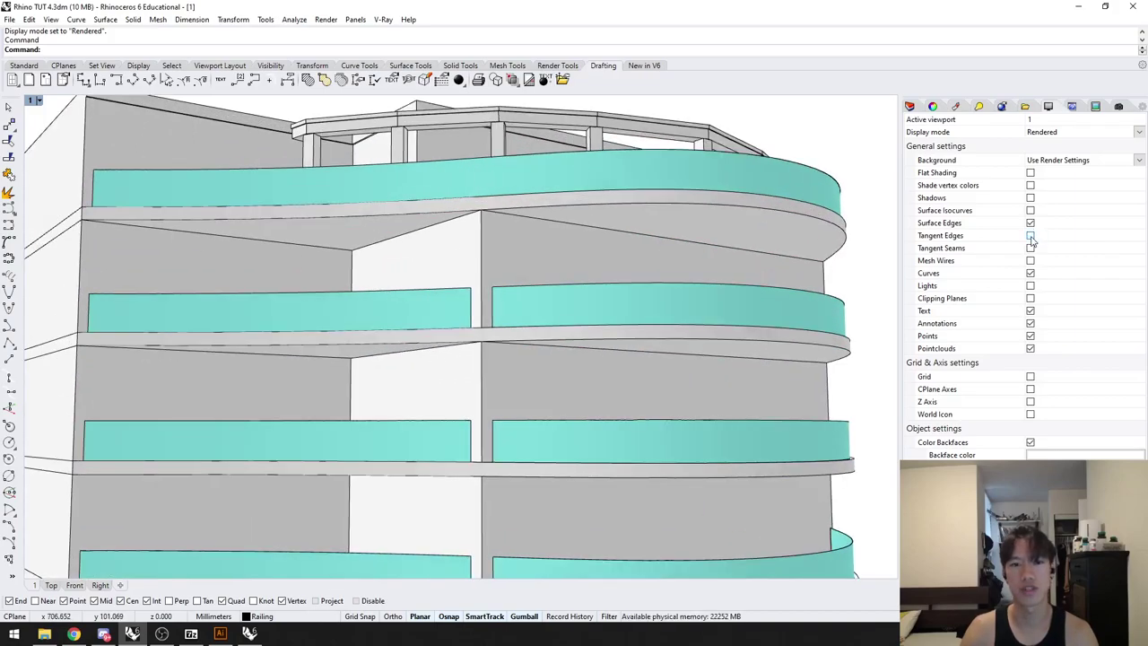
Step: Turn on Tangent Seams, compare its effect on the fountain and arches, and switch it back off
left_click(1031, 250)
scroll(654, 360, "down", 12)
right_click_drag(714, 502, 636, 232, "shift")
scroll(658, 445, "up", 4)
scroll(659, 451, "up", 8)
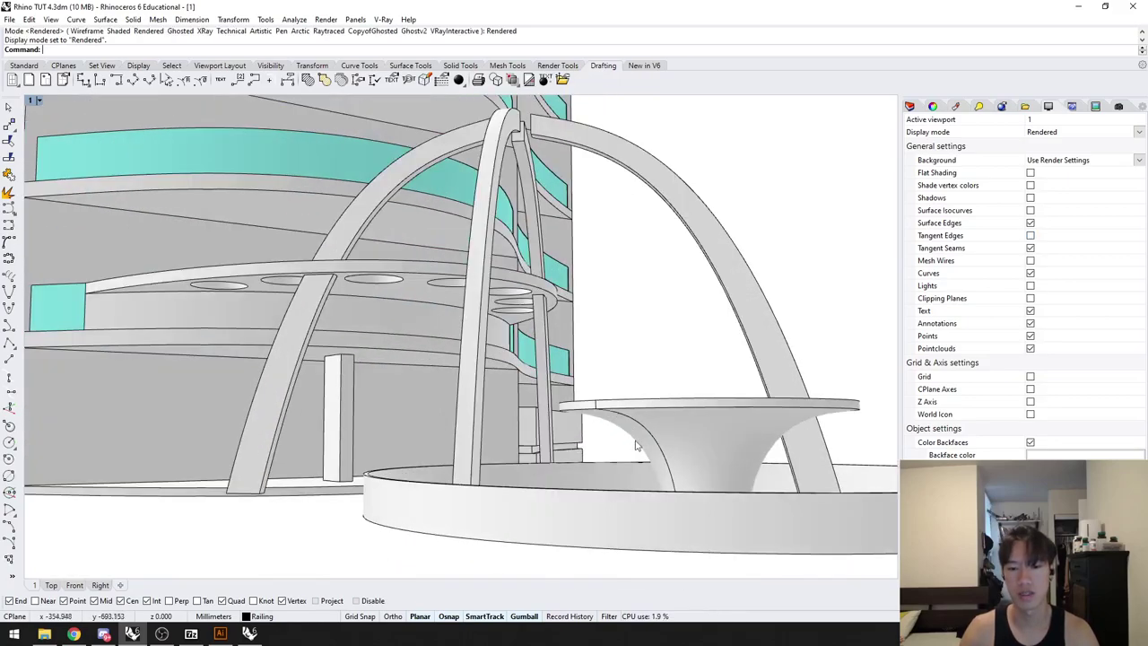
left_click(1030, 249)
left_click(1030, 249)
left_click(1031, 248)
scroll(667, 375, "down", 10)
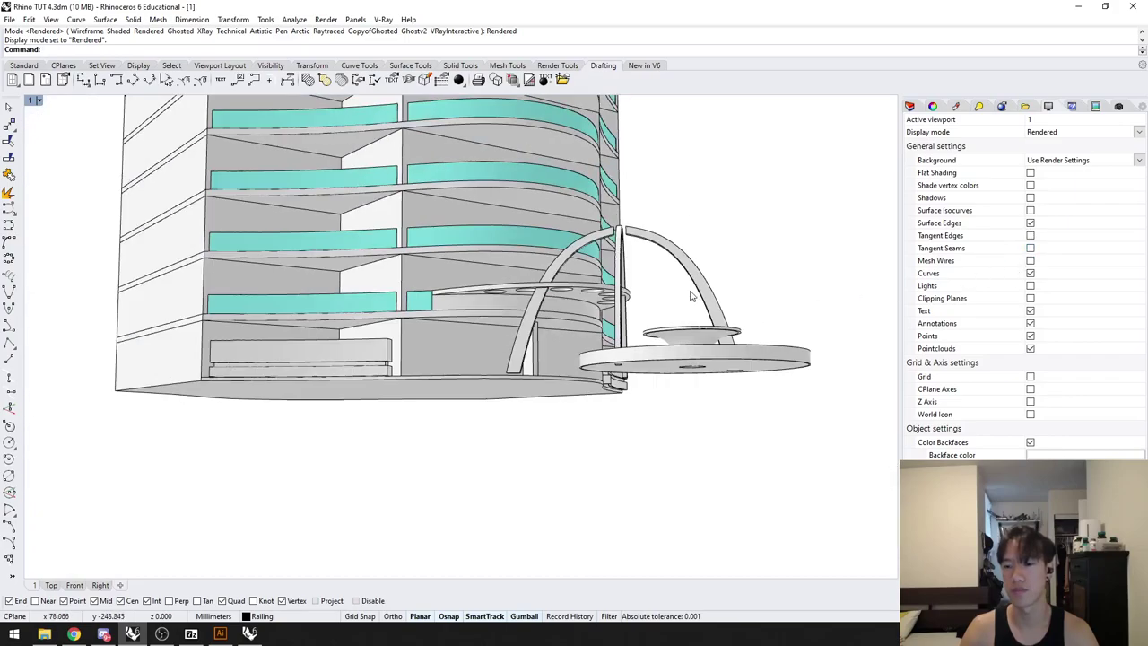
scroll(667, 375, "down", 4)
right_click_drag(684, 343, 673, 404, "shift")
right_click_drag(763, 328, 768, 361)
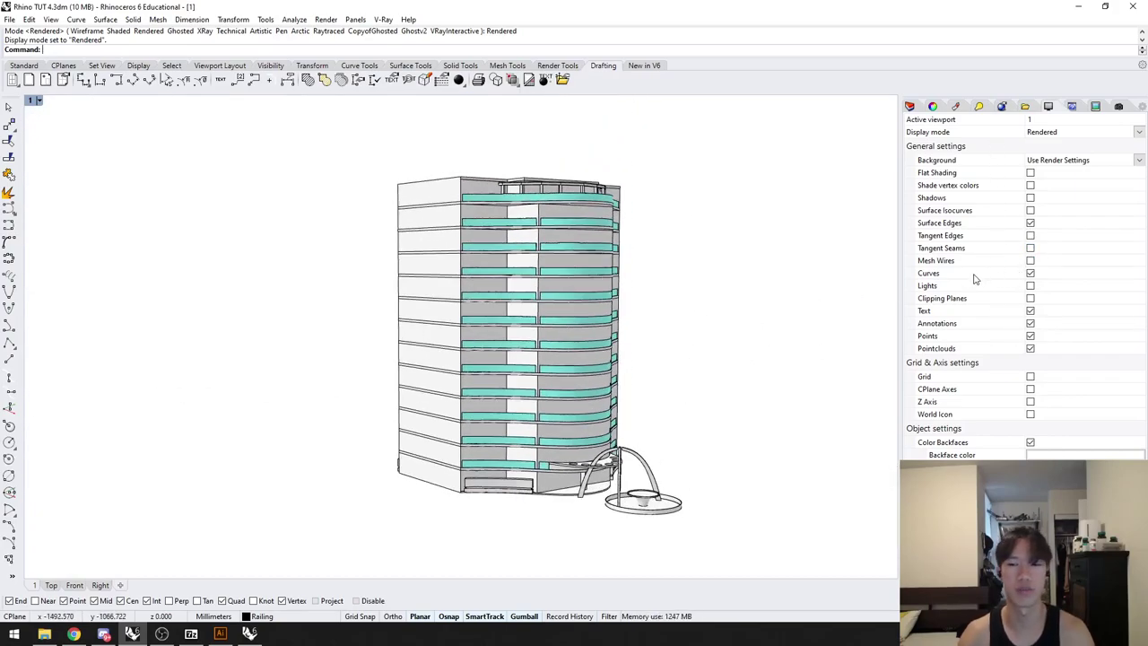
right_click_drag(812, 333, 676, 392)
scroll(676, 386, "up", 3)
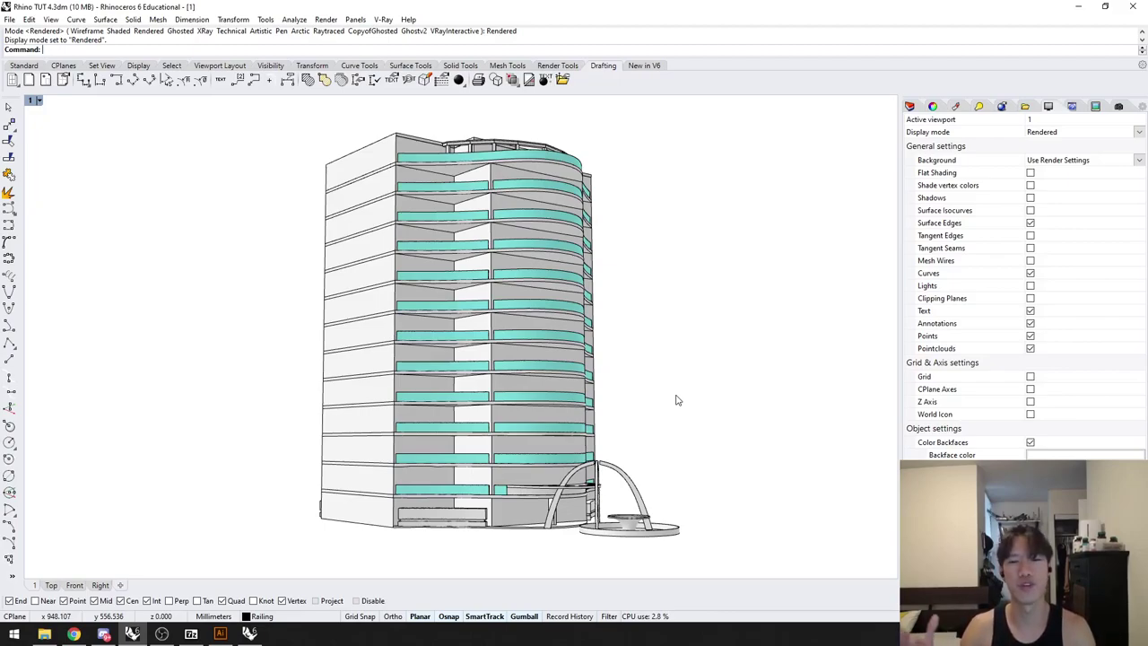
Step: Restore named view 1, snip the tower and fountain, and open the screenshot in Snip & Sketch
left_click(1121, 107)
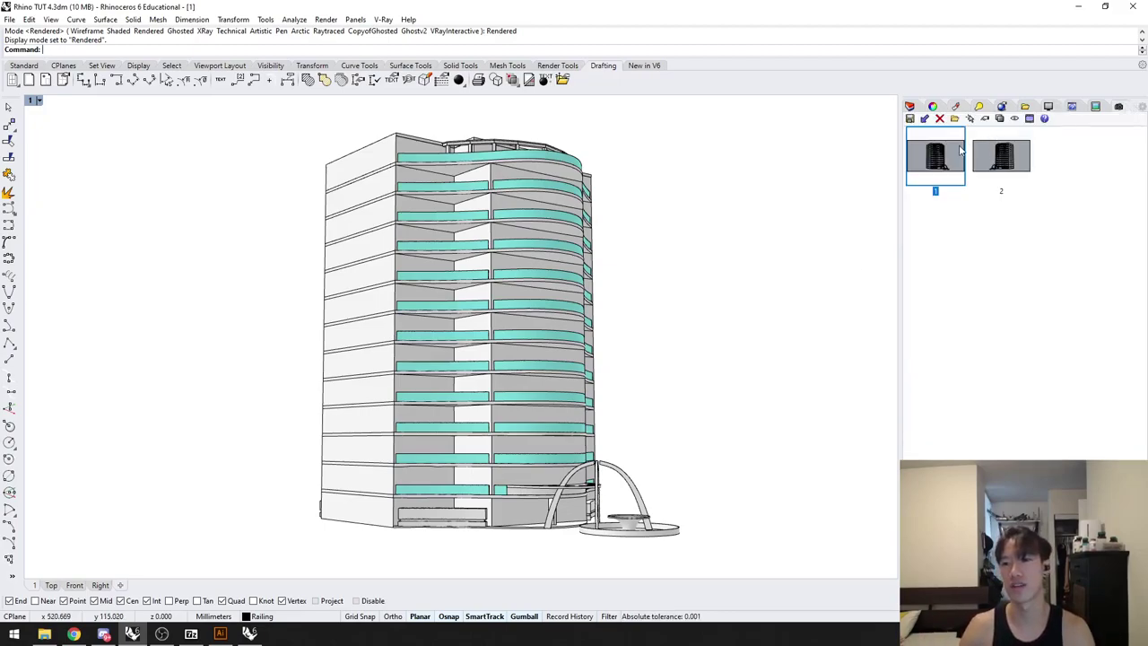
double_click(949, 152)
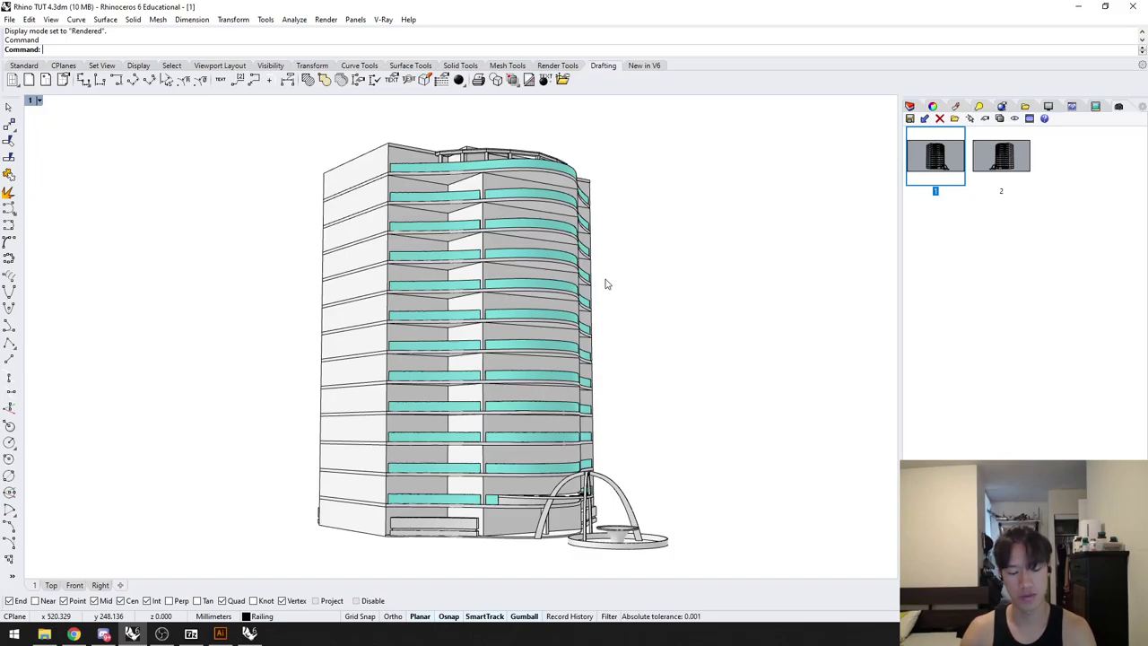
key("super+shift+s")
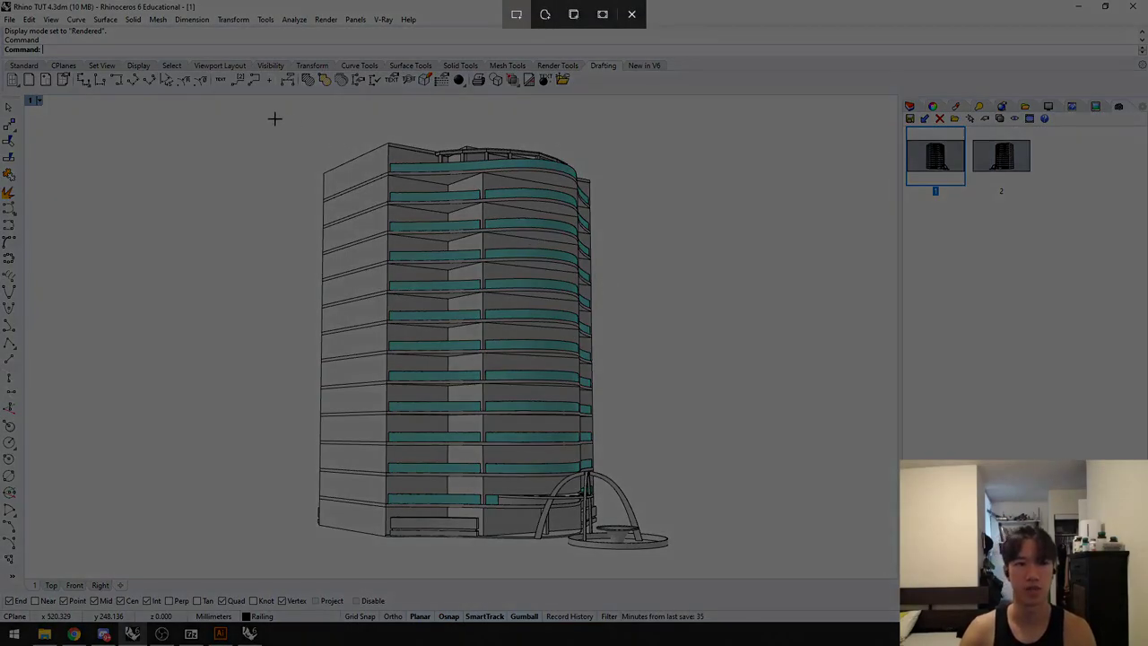
left_click_drag(220, 114, 774, 566)
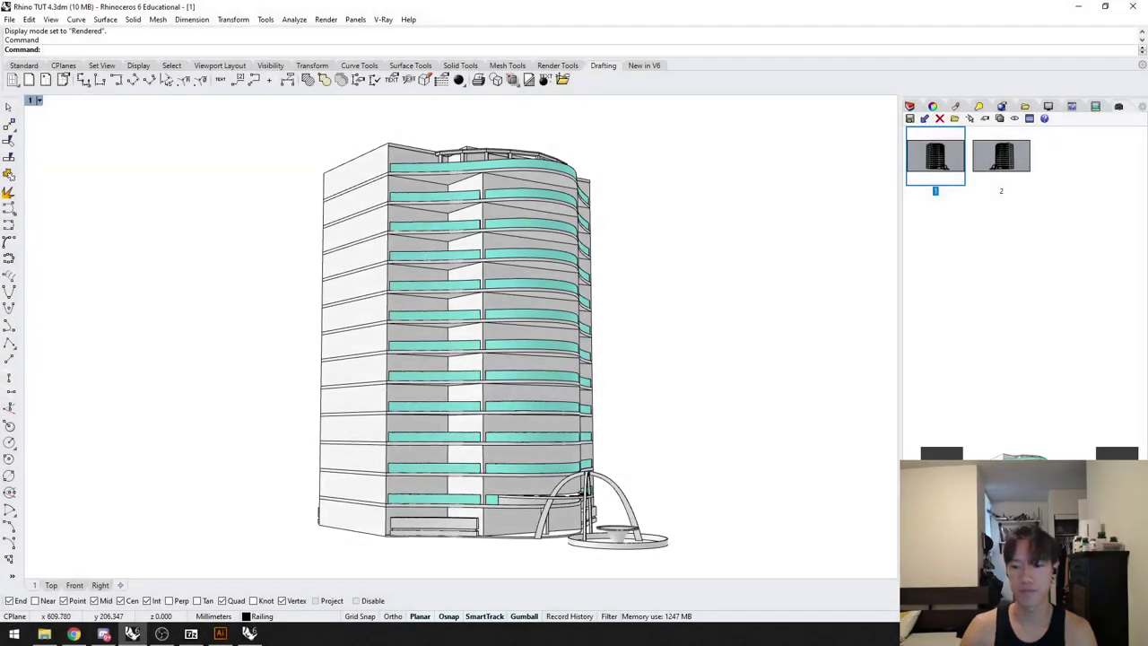
left_click(1027, 527)
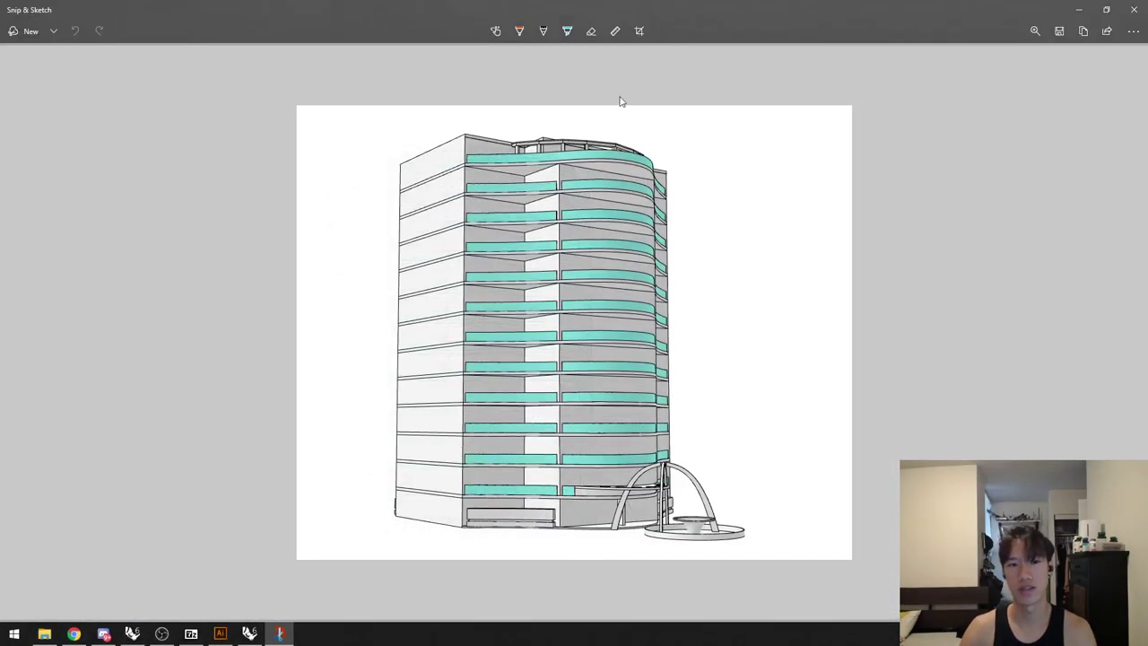
Step: Mark up the screenshot with the orange pen beside the tower and along the fountain arch, and close it
left_click(519, 30)
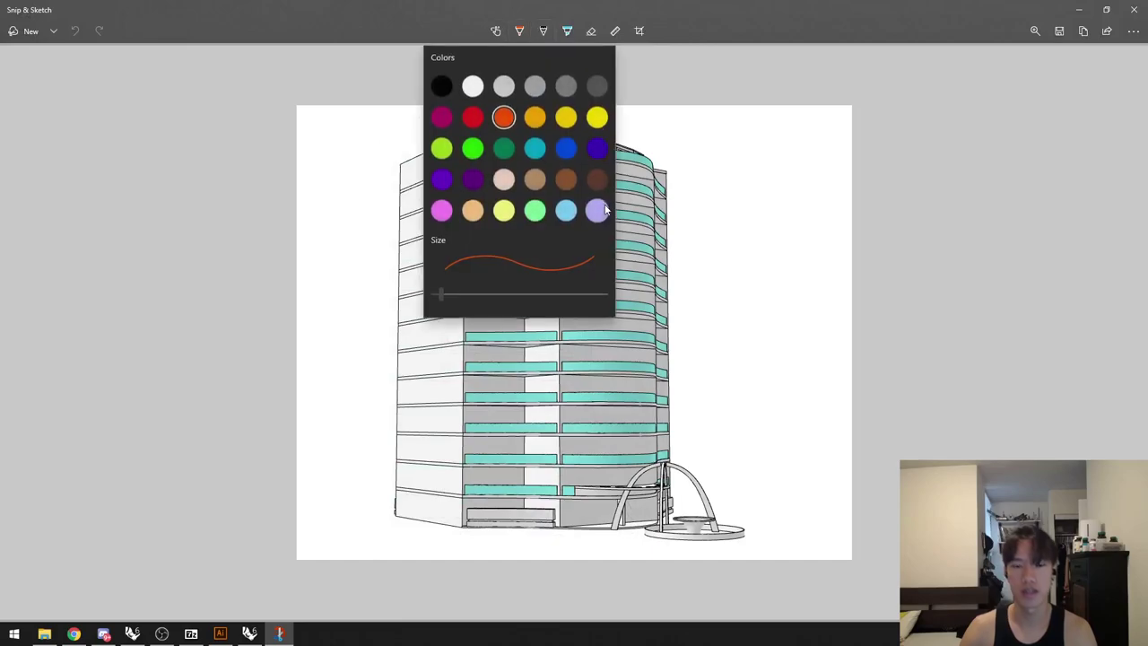
left_click(505, 116)
left_click_drag(692, 334, 699, 352)
left_click(697, 370)
left_click_drag(690, 402, 702, 415)
mouse_move(665, 462)
left_mouse_down()
mouse_move(717, 524)
mouse_move(629, 487)
mouse_move(611, 525)
left_mouse_up()
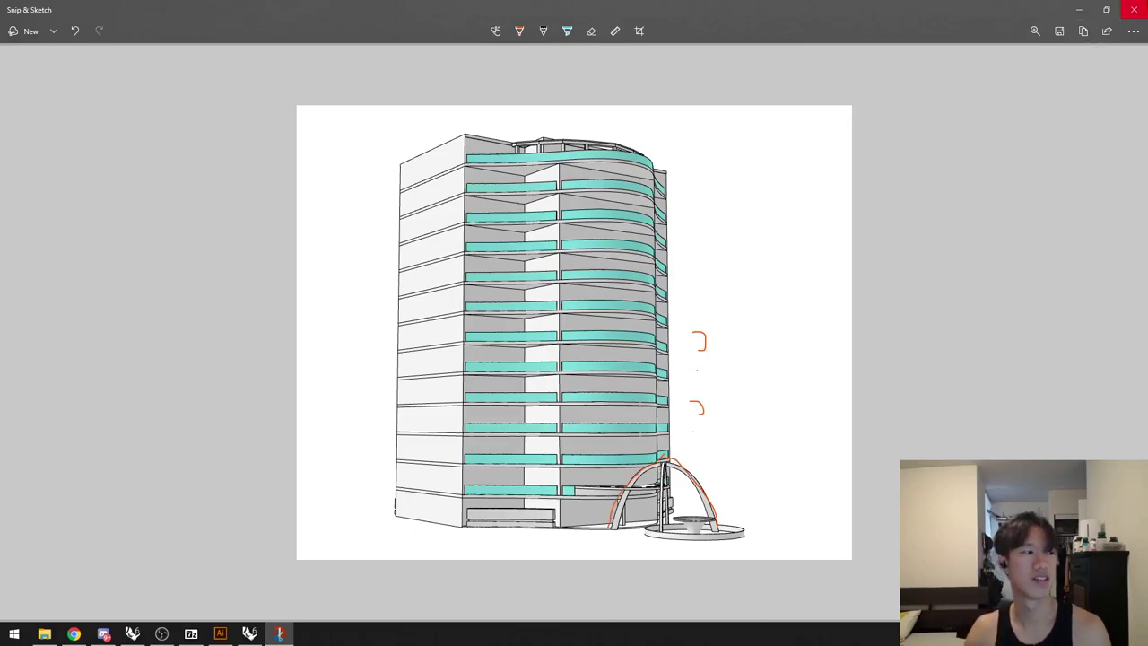
left_click(1135, 10)
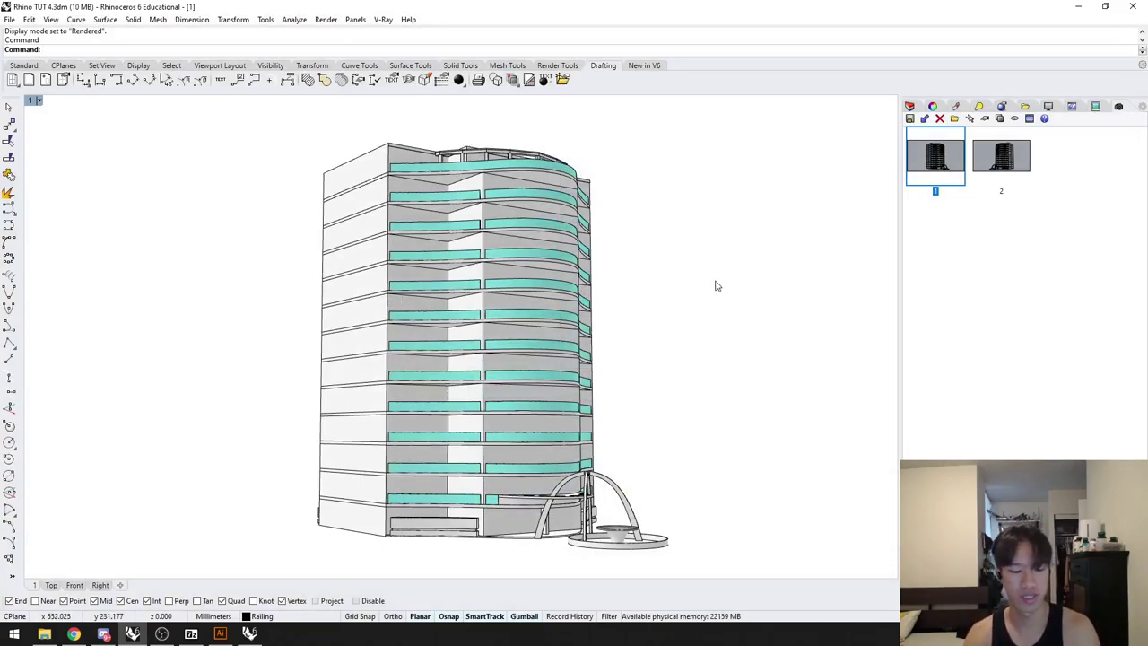
Step: Run ViewCaptureToClipboard to copy view 1 at 1920 x 1080 with a scale of 2
type("ViewCa")
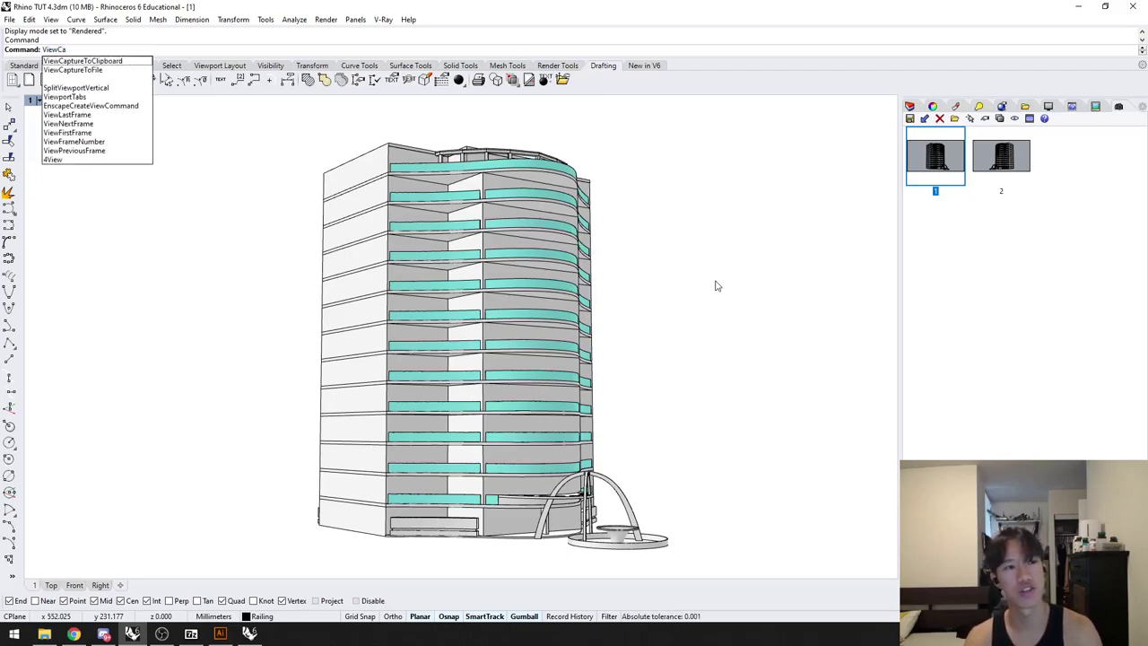
type("ptureToClipboard")
key("Return")
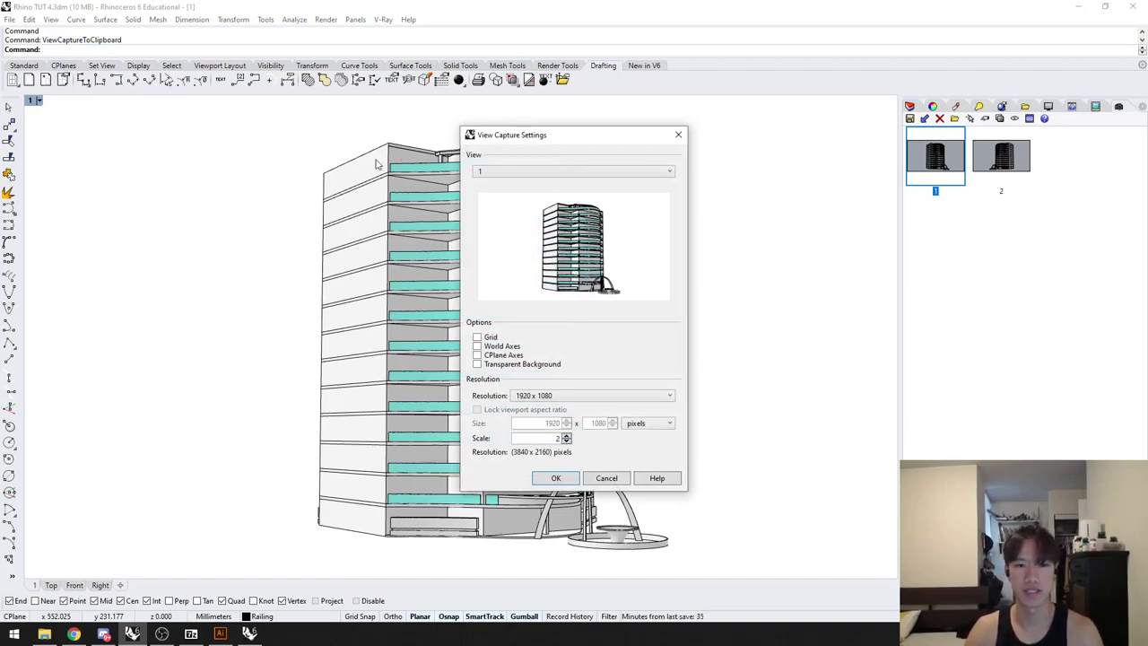
left_click(556, 477)
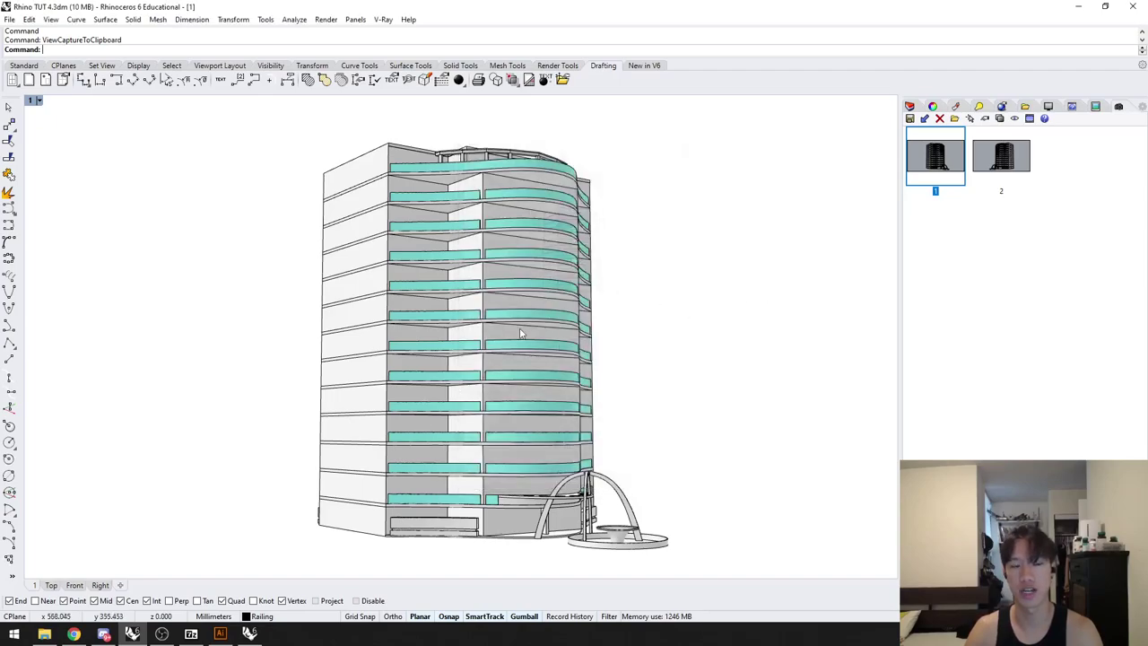
Step: Run ViewCaptureToFile for view 1 and review its settings, keeping Transparent Background, 1920 x 1080 resolution and scale 2
key("Up")
type("putre")
key("BackSpace")
key("BackSpace")
key("BackSpace")
key("BackSpace")
type("tureToFile")
key("Return")
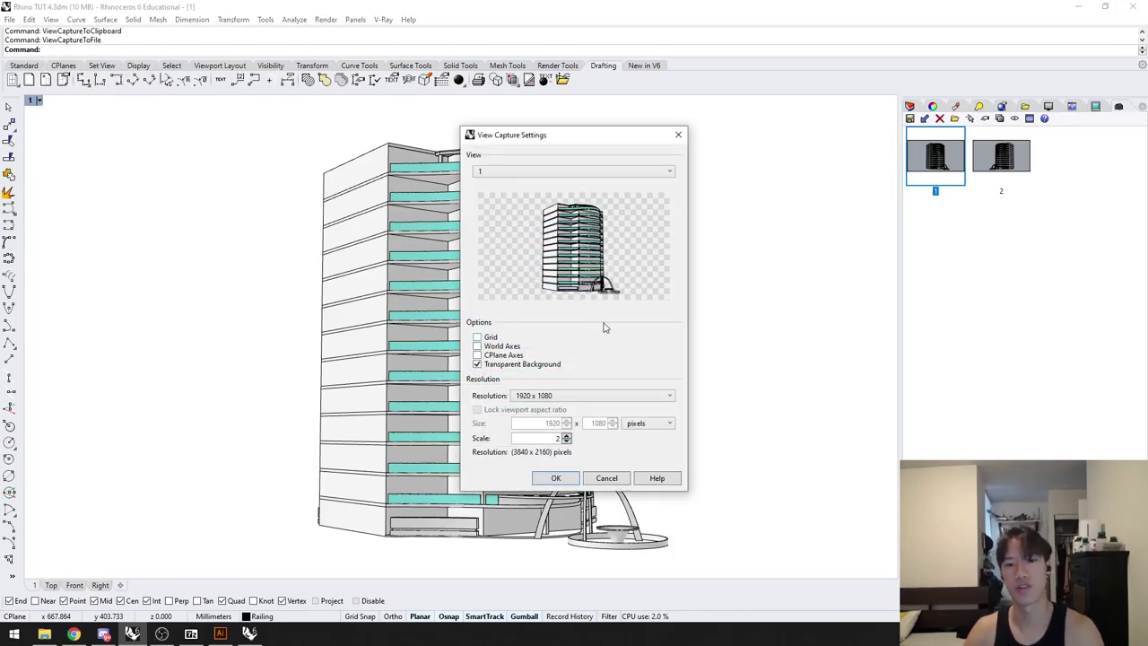
left_click(490, 338)
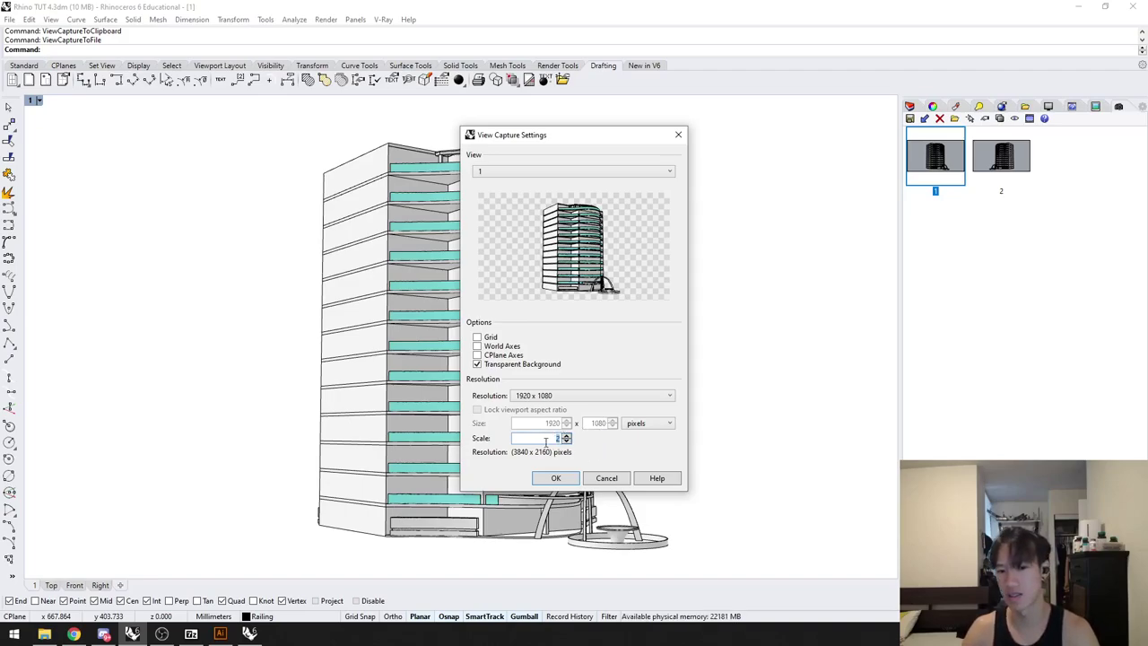
left_click(577, 398)
left_click(578, 398)
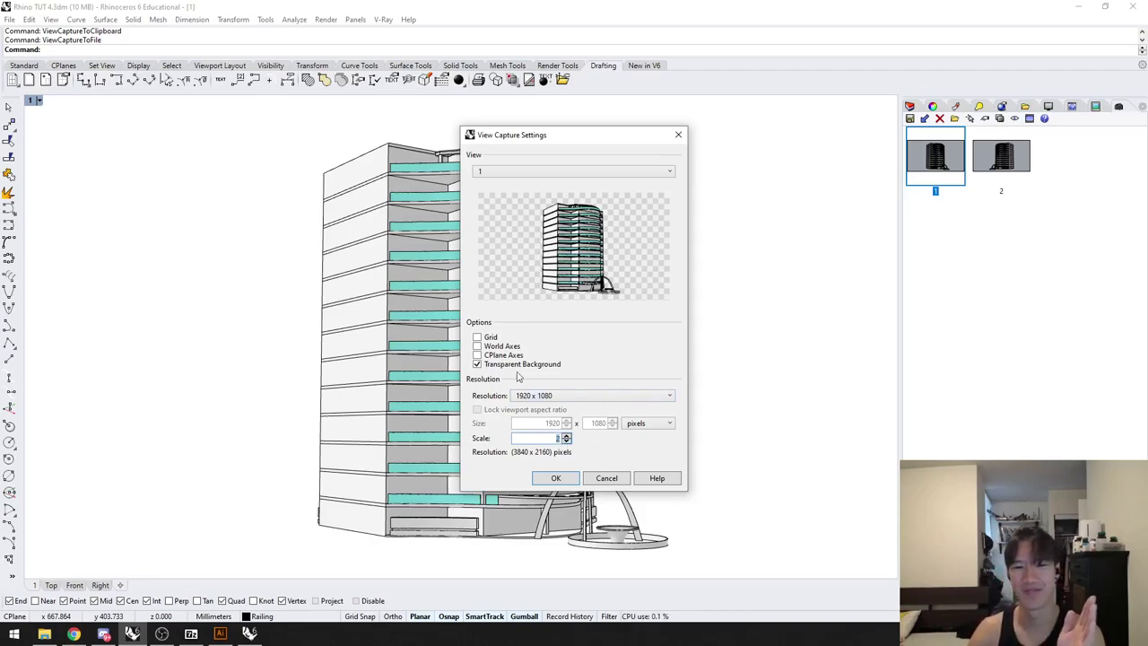
Step: Accept the capture settings and save the image to the desktop as aadadadda in JPEG format
left_click(556, 477)
scroll(177, 255, "down", 3)
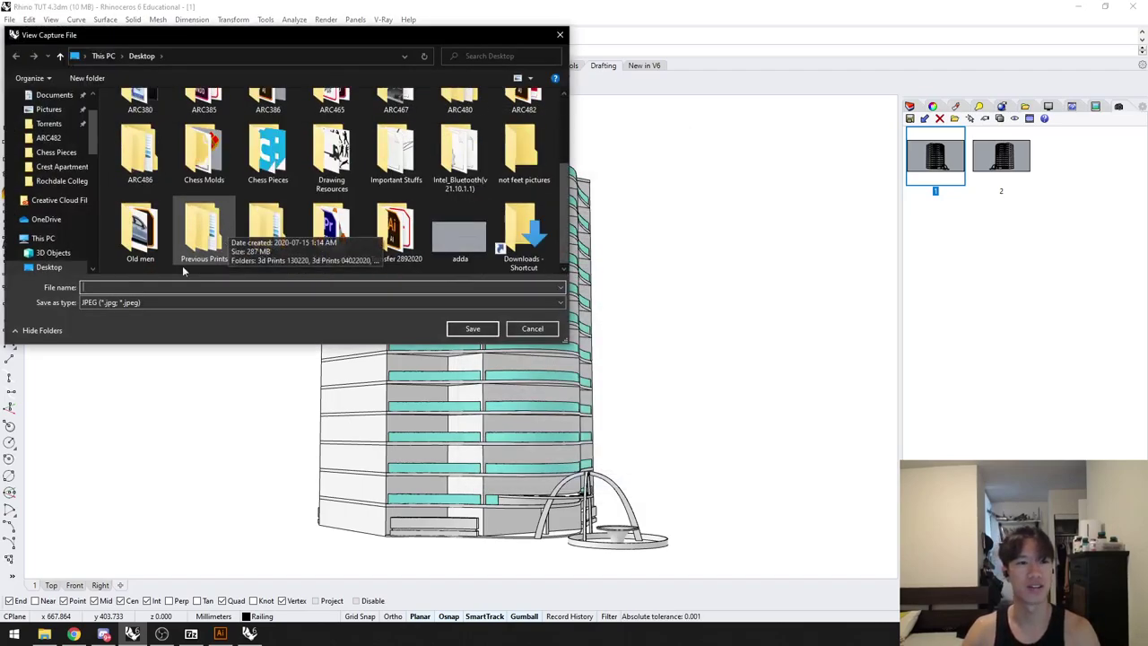
type("aadadadda")
left_click(148, 302)
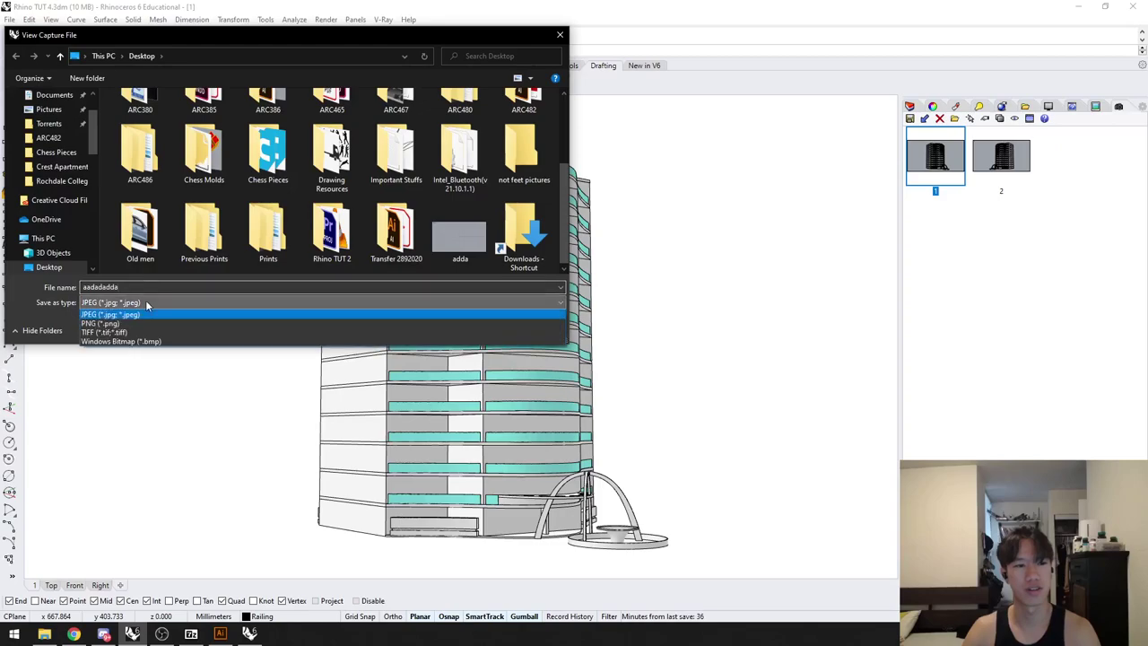
left_click(152, 311)
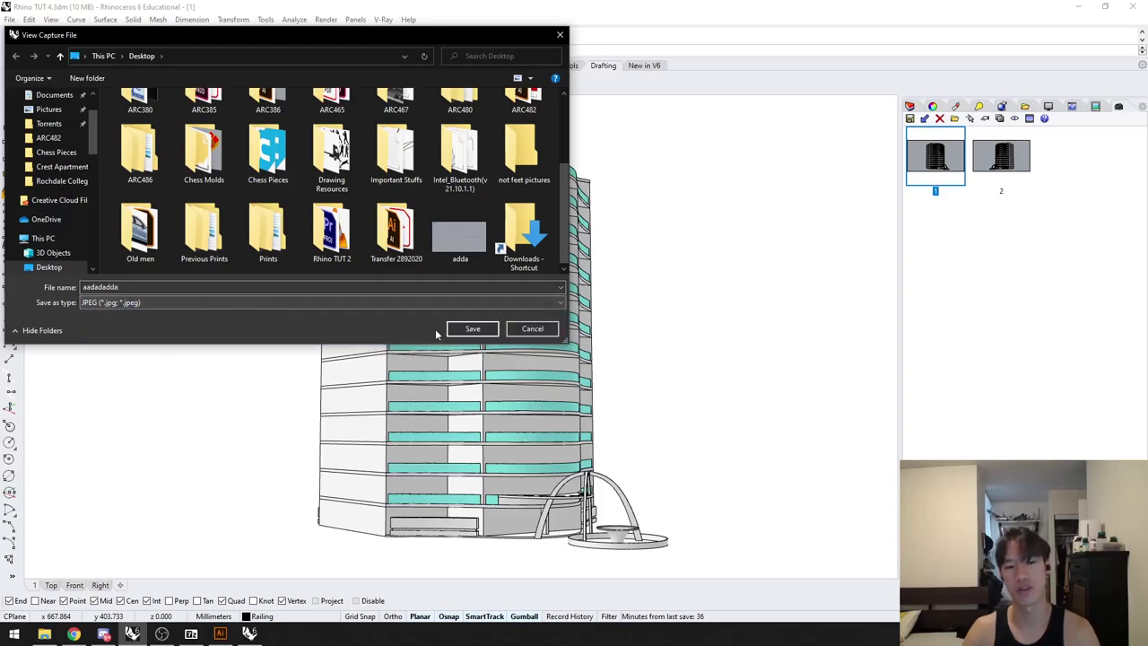
left_click(456, 329)
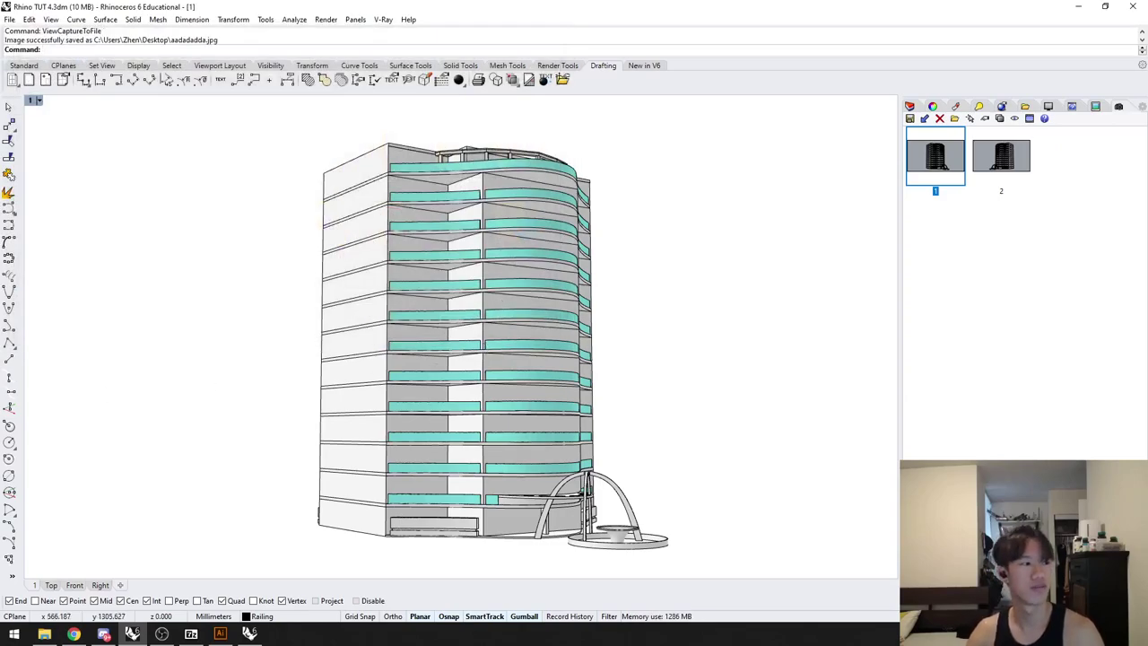
Step: Switch to Illustrator and place the person image from the desktop onto the artboard
key("alt+Tab")
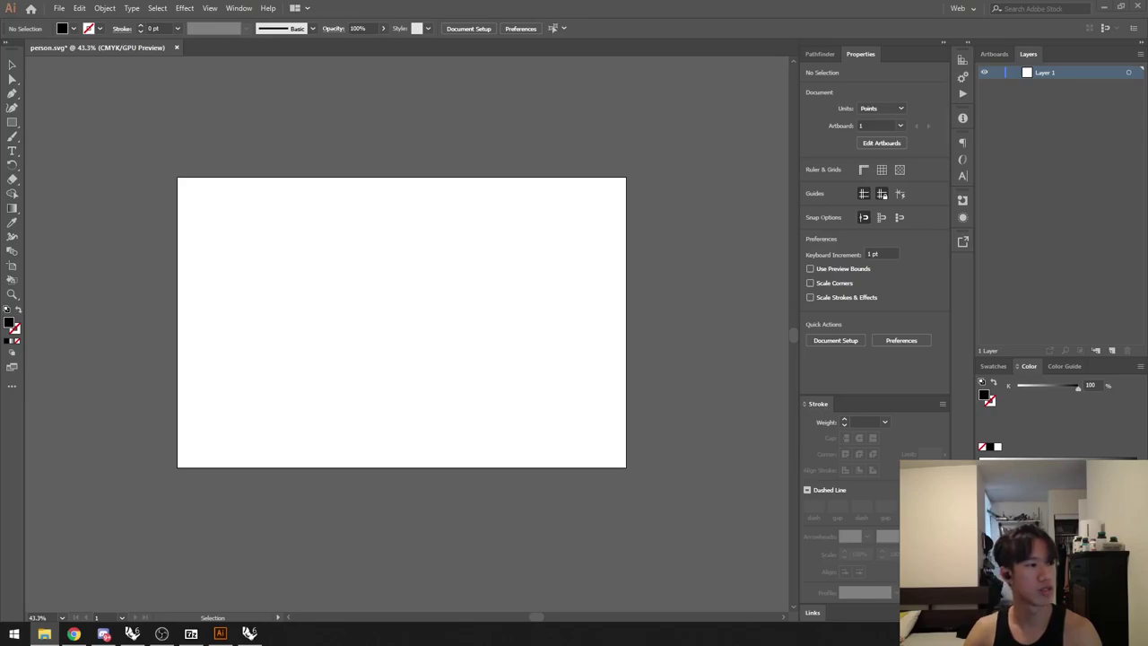
left_click(1111, 10)
key("super+d")
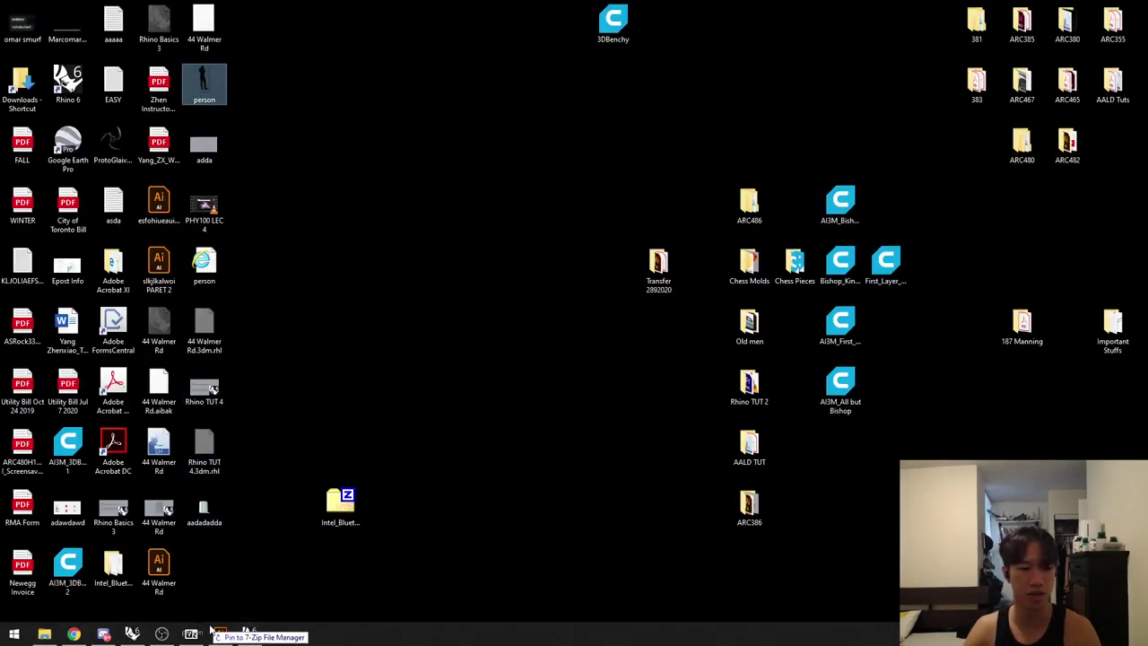
left_click(220, 633)
left_click(358, 307)
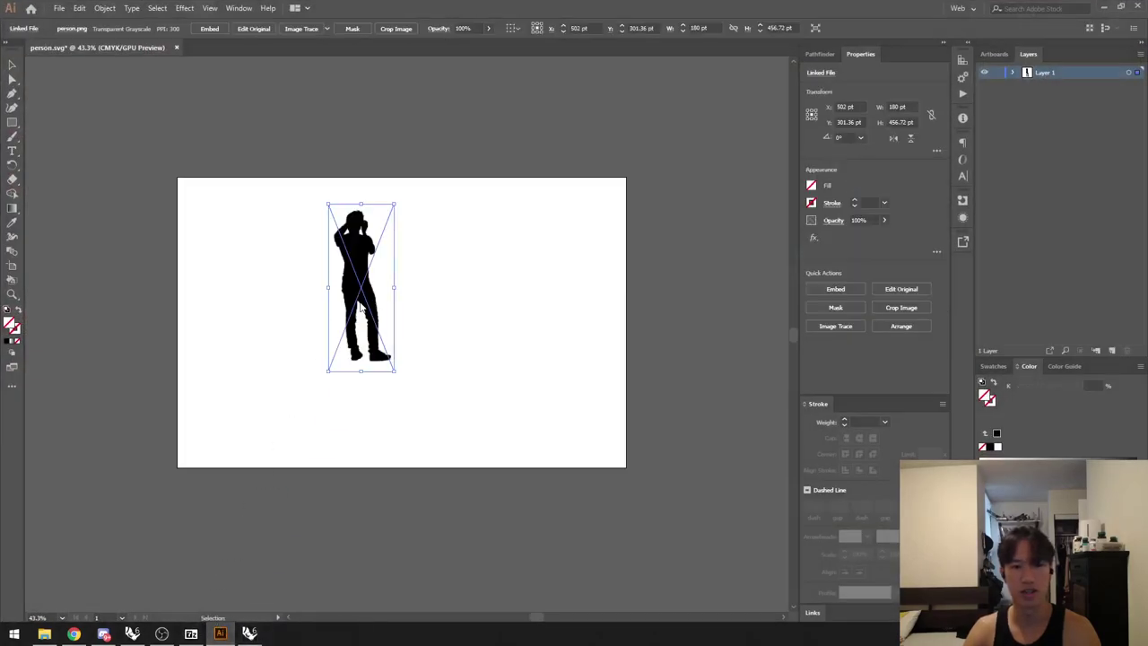
Step: Move the placed person silhouette closer to the centre of the artboard and deselect it
left_click(432, 299)
left_click_drag(364, 283, 429, 316)
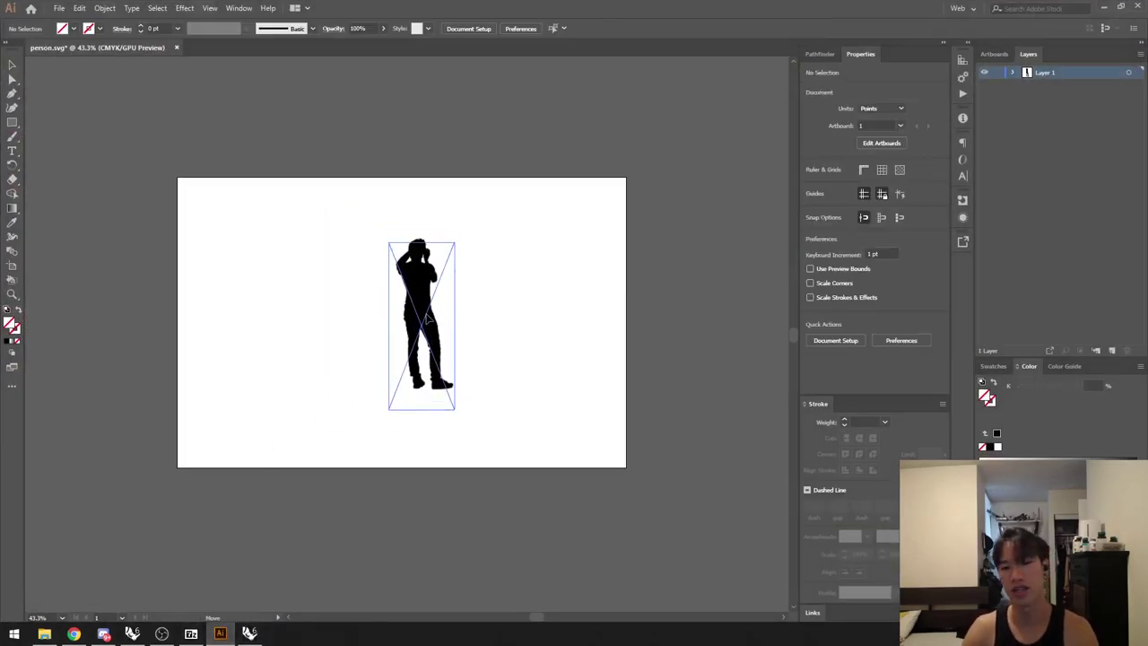
left_click(455, 341)
left_click(422, 309)
left_click(472, 335)
left_click(425, 316)
left_click(474, 312)
left_click_drag(433, 325, 421, 325)
left_click(481, 321)
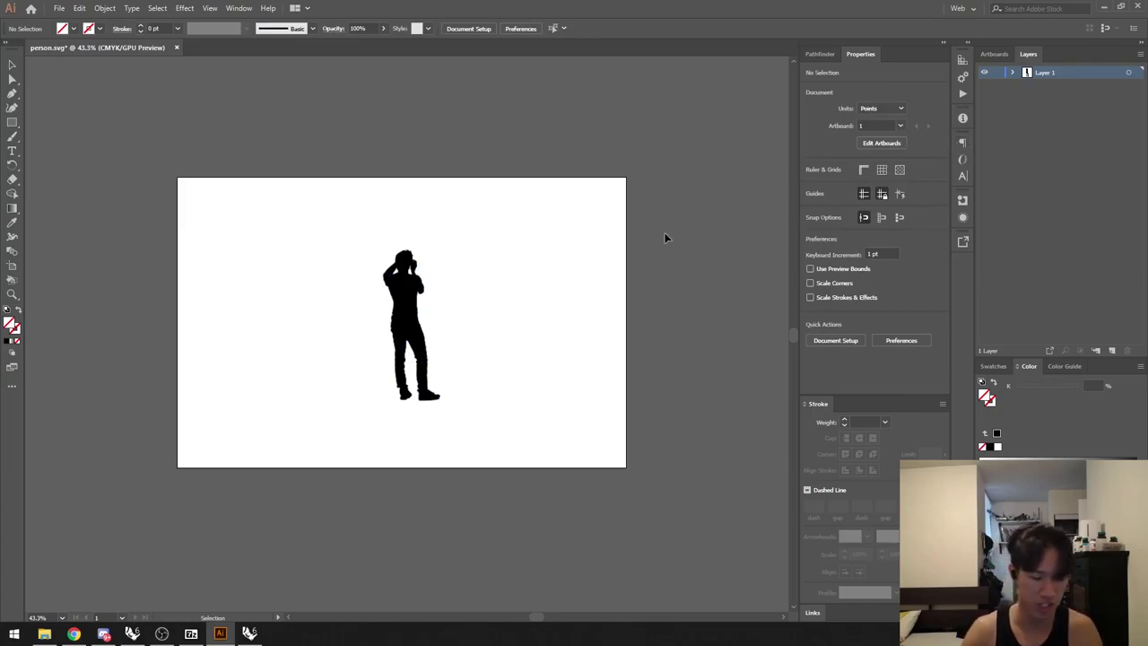
Step: Image Trace the person silhouette with the Black and White Logo preset and expand the tracing into vector paths
left_click(414, 302)
left_click(838, 327)
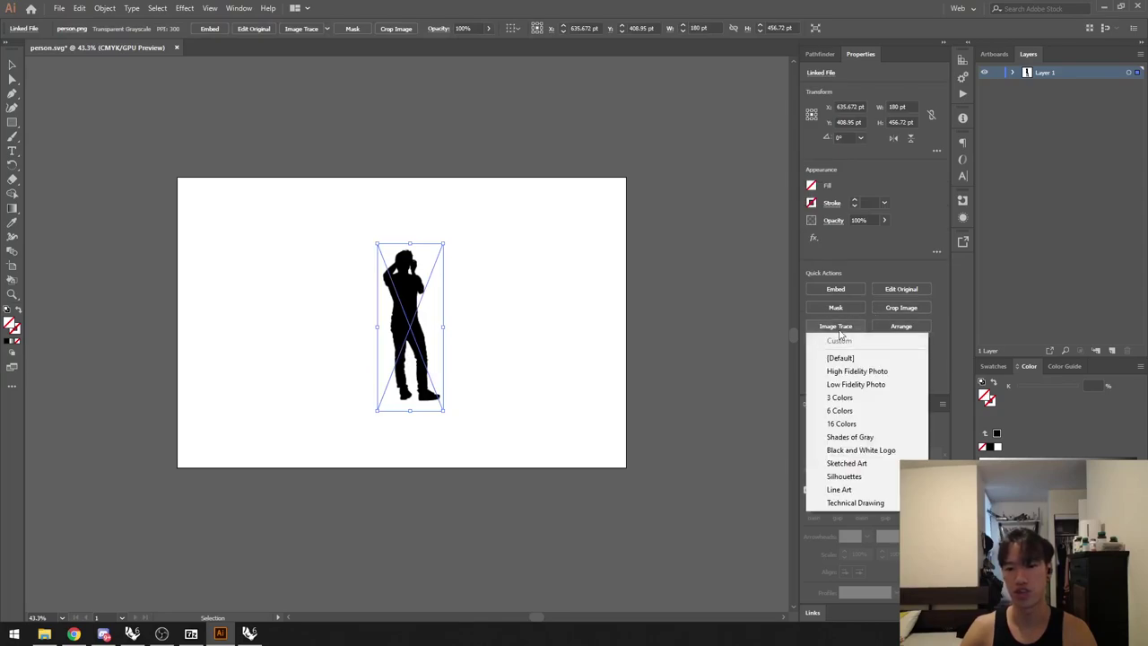
left_click(853, 450)
left_click(487, 323)
mouse_move(386, 301)
left_mouse_down("ctrl")
mouse_move(500, 295)
mouse_move(540, 316)
left_mouse_up("ctrl")
left_click_drag(532, 336, 545, 310)
left_click(459, 273)
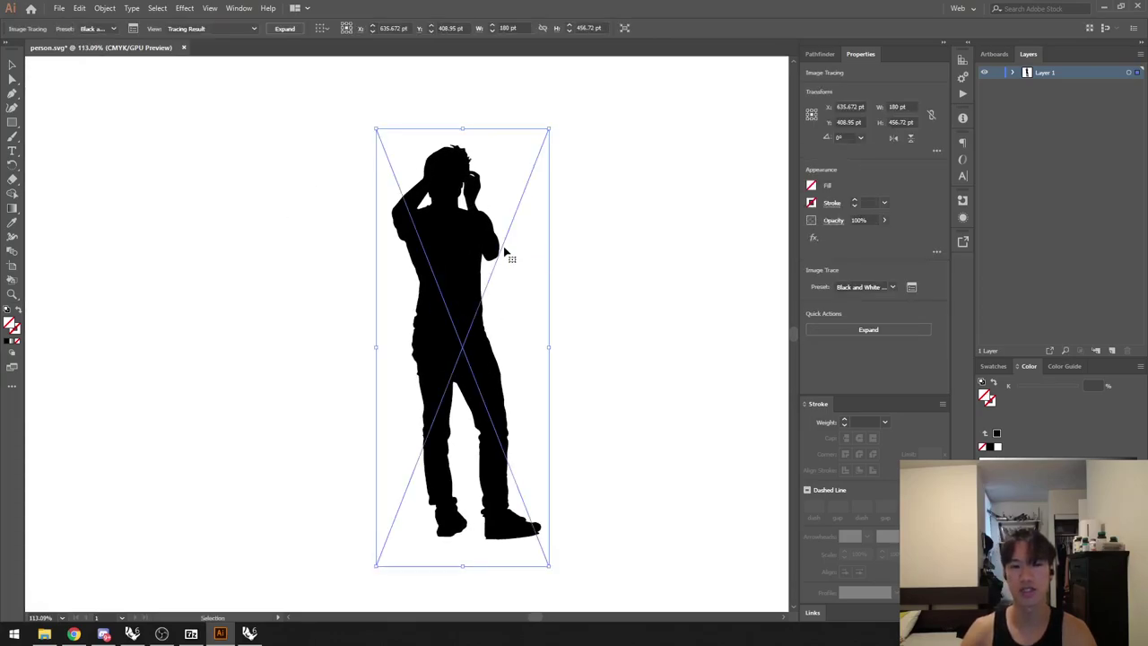
left_click(856, 331)
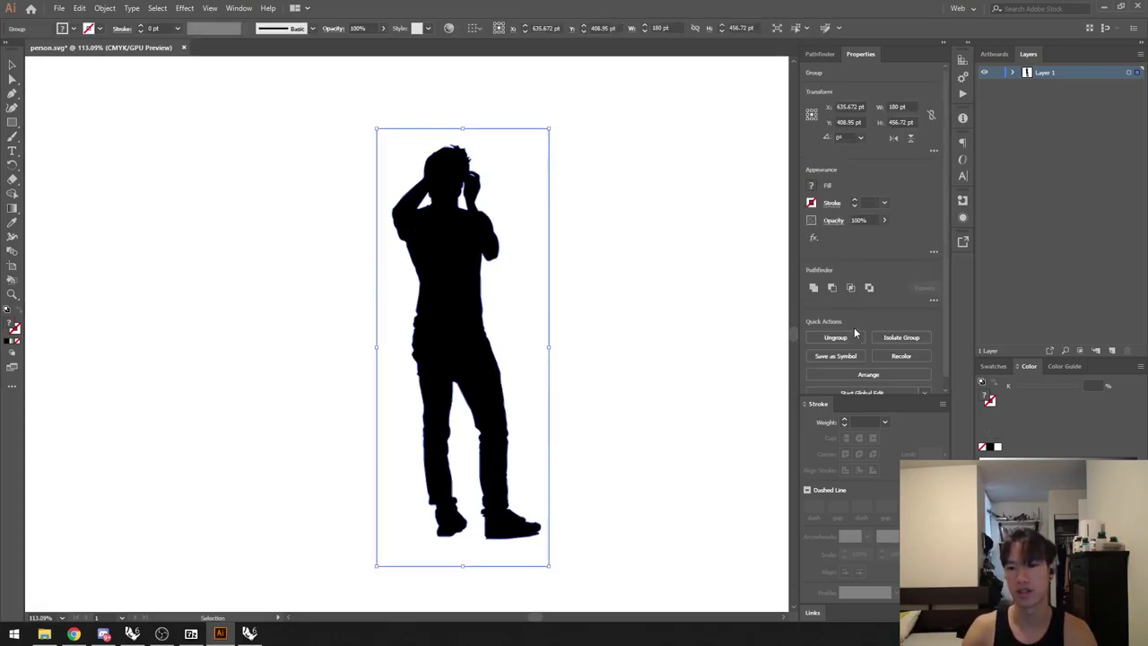
left_click_drag(451, 313, 645, 281)
key("ctrl+z")
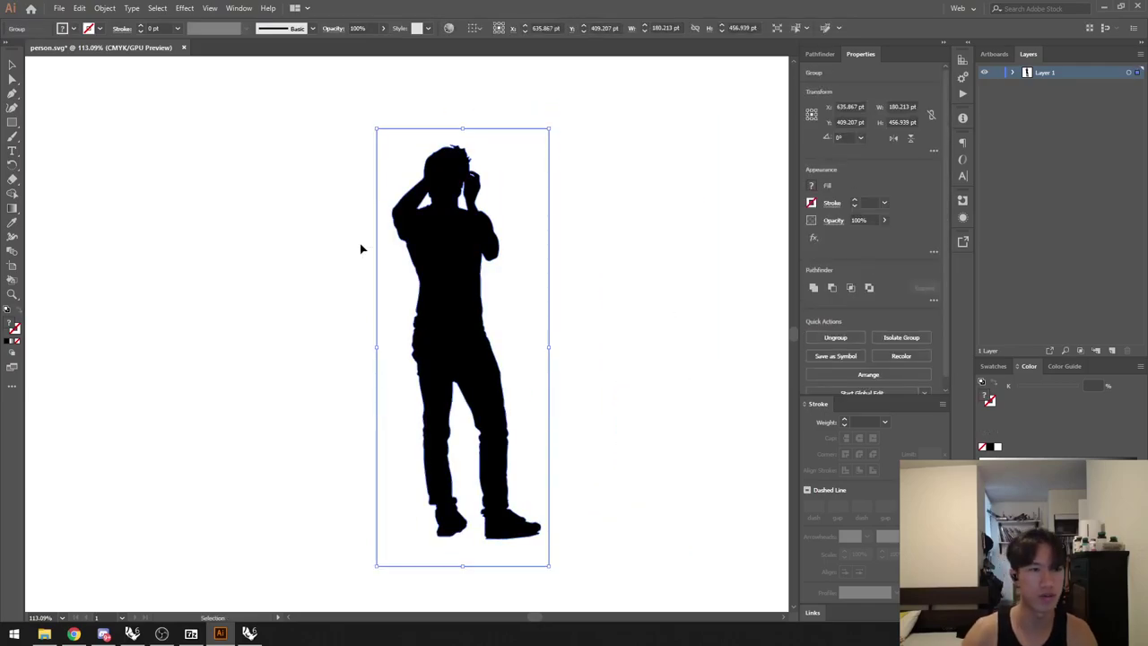
Step: Save the traced silhouette to the desktop as person in SVG format, replacing the existing file
left_click(59, 8)
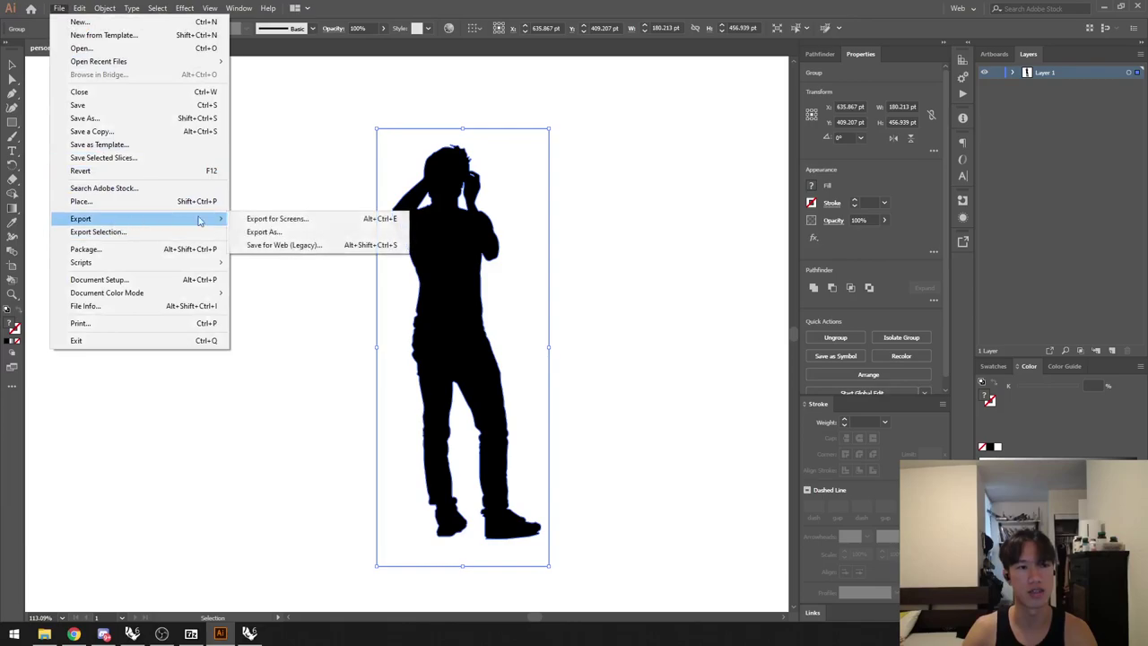
left_click(99, 118)
left_click(173, 280)
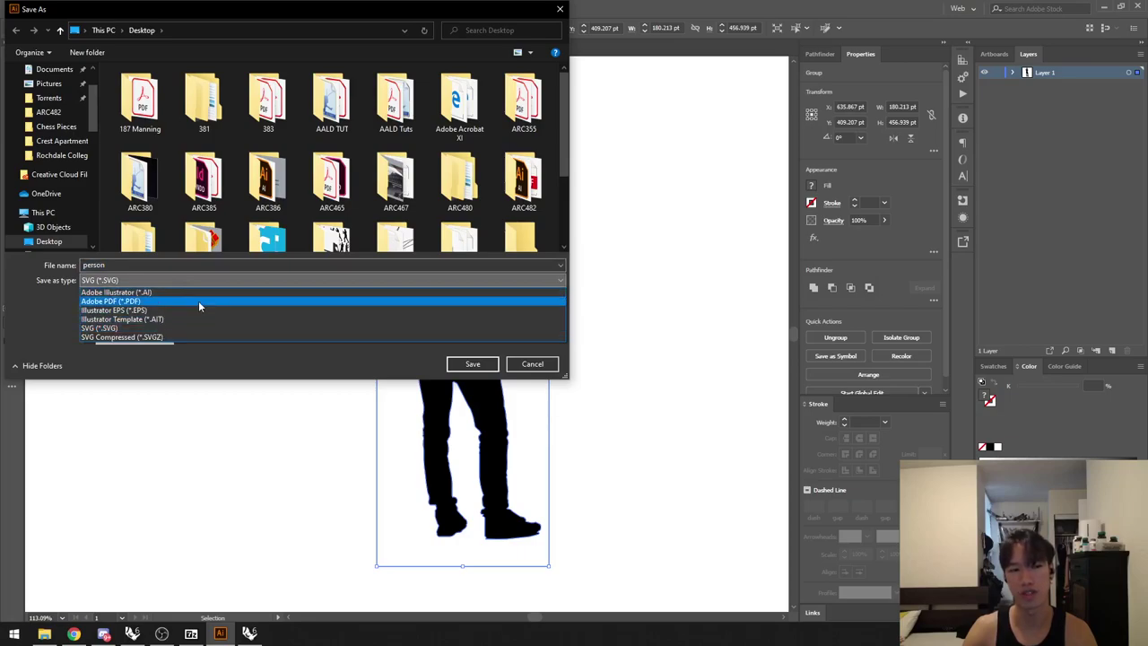
left_click(218, 328)
left_click(473, 363)
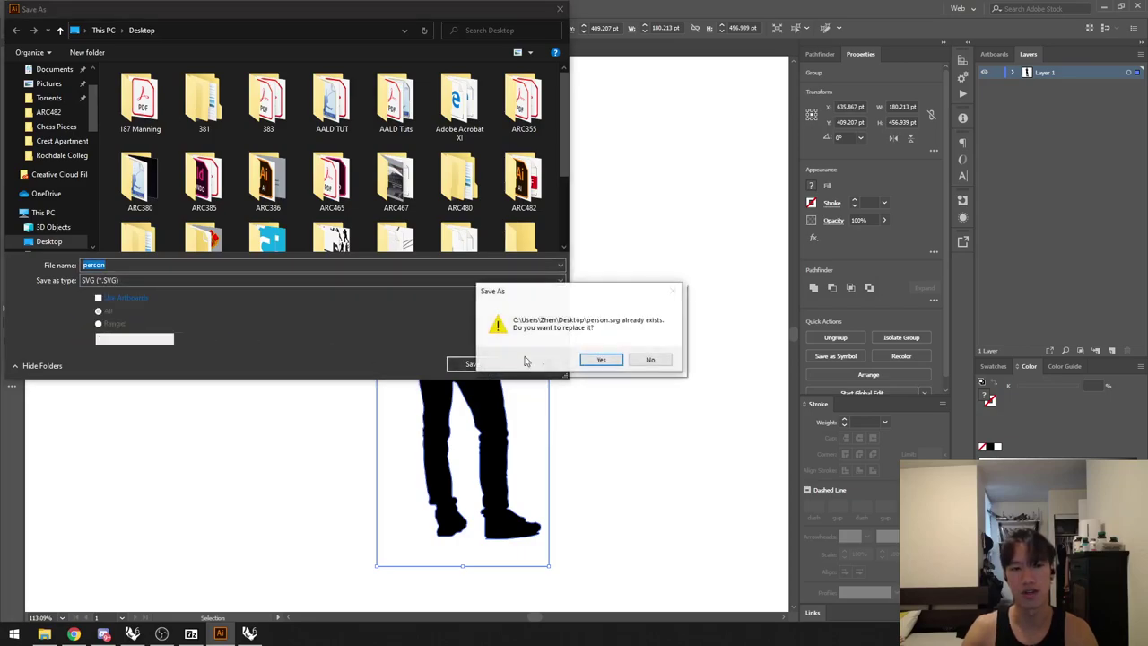
left_click(603, 359)
left_click(623, 348)
left_click(688, 310)
Step: Save another SVG copy of the silhouette to the desktop under the name HI IM HERE, accepting the SVG options
key("super+d")
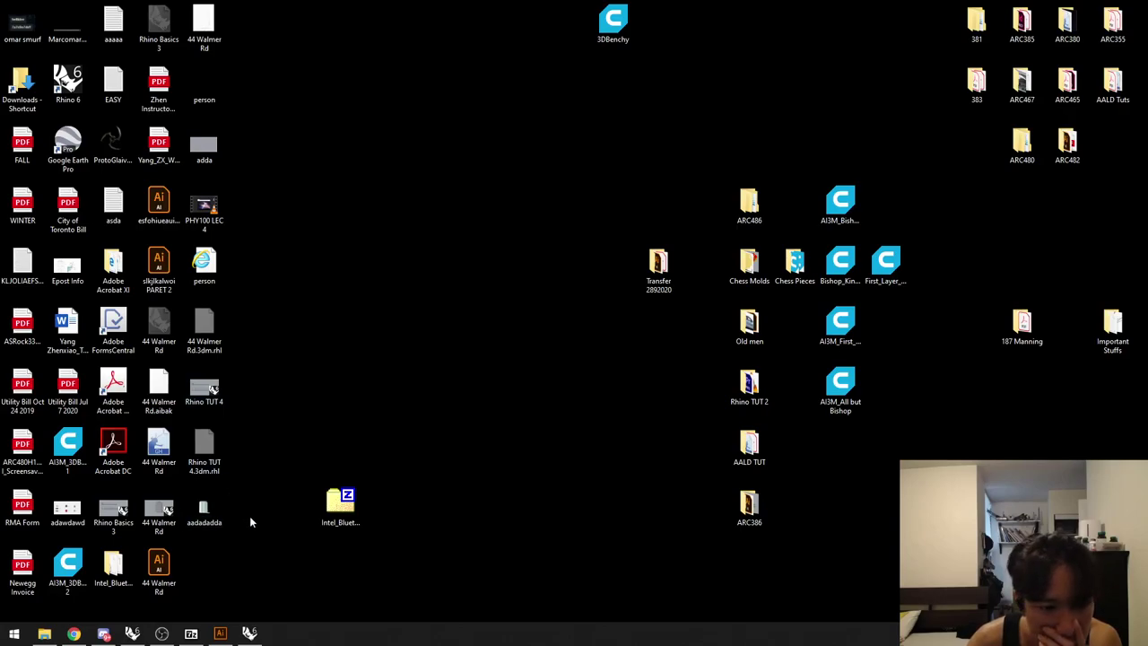
left_click(220, 633)
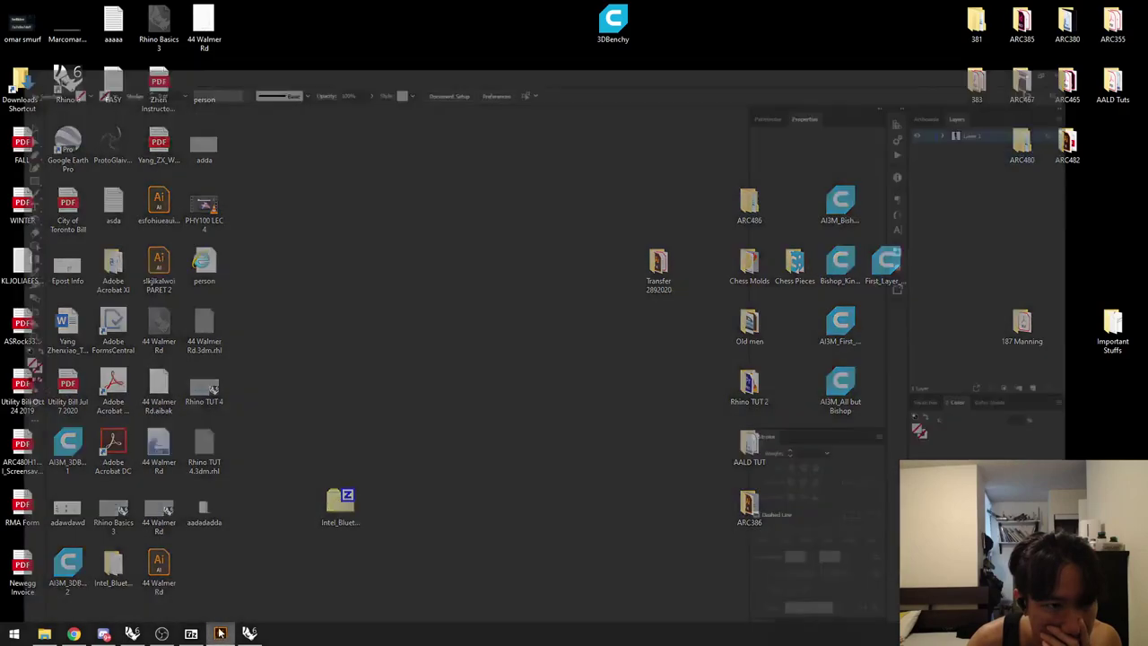
left_click(58, 8)
left_click(99, 119)
scroll(323, 225, "down", 3)
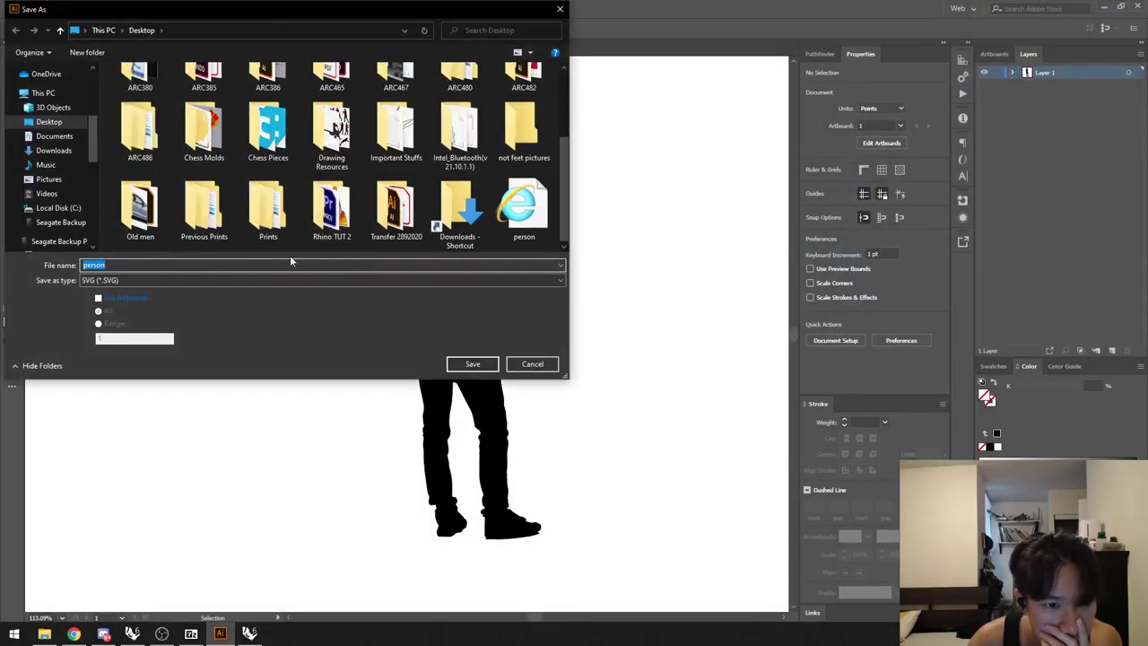
type("HI IM HERE")
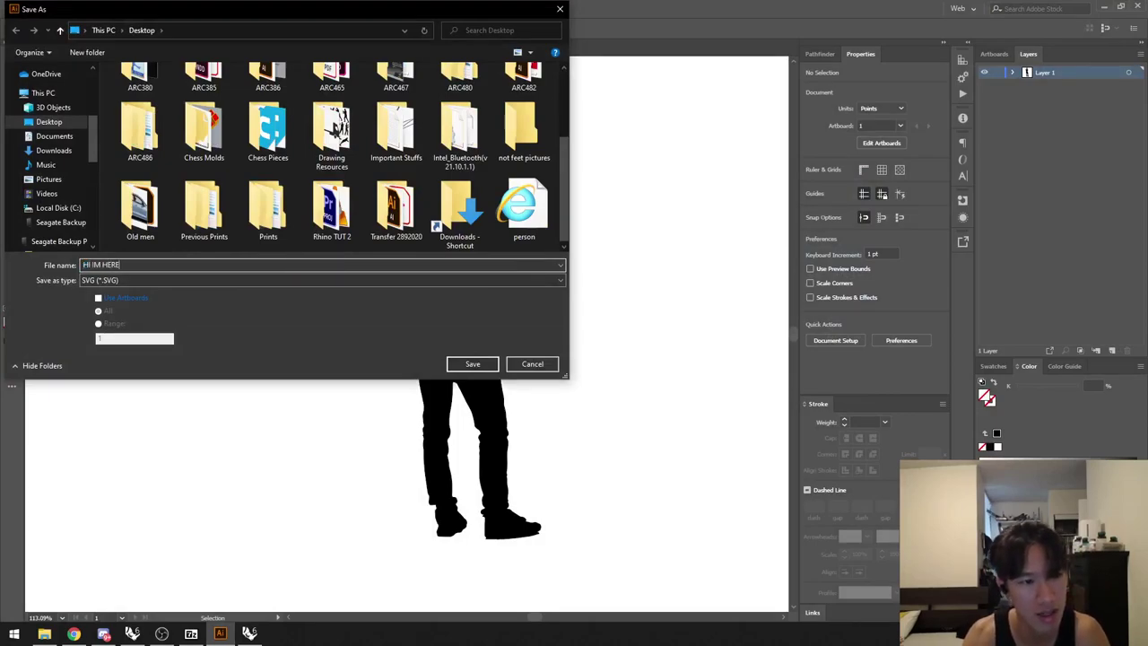
key("Return")
left_click(610, 351)
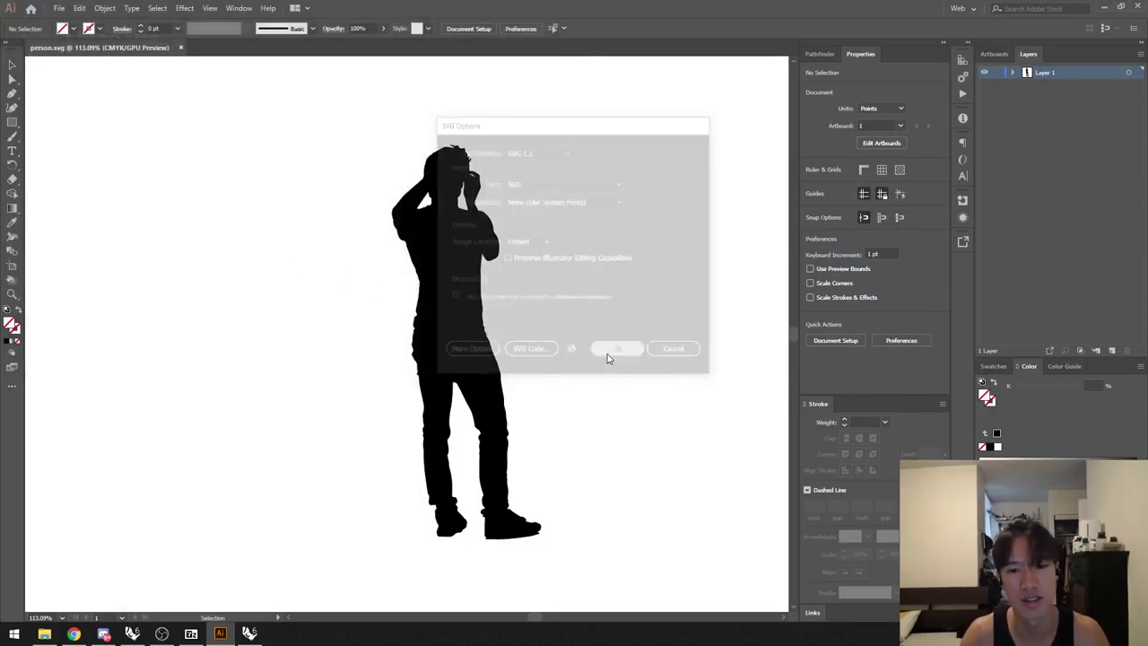
Step: Insert the HI IM HERE SVG from the desktop into the Rhino model as individual curve objects, placing it in the Top view
key("super+d")
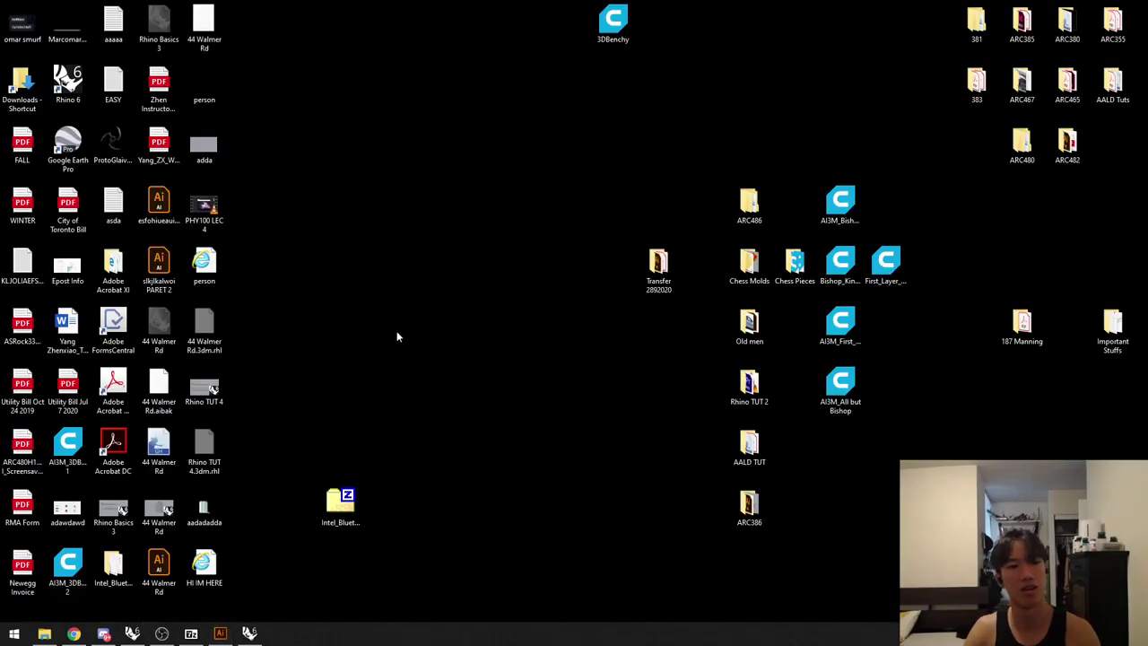
left_click_drag(219, 583, 429, 330)
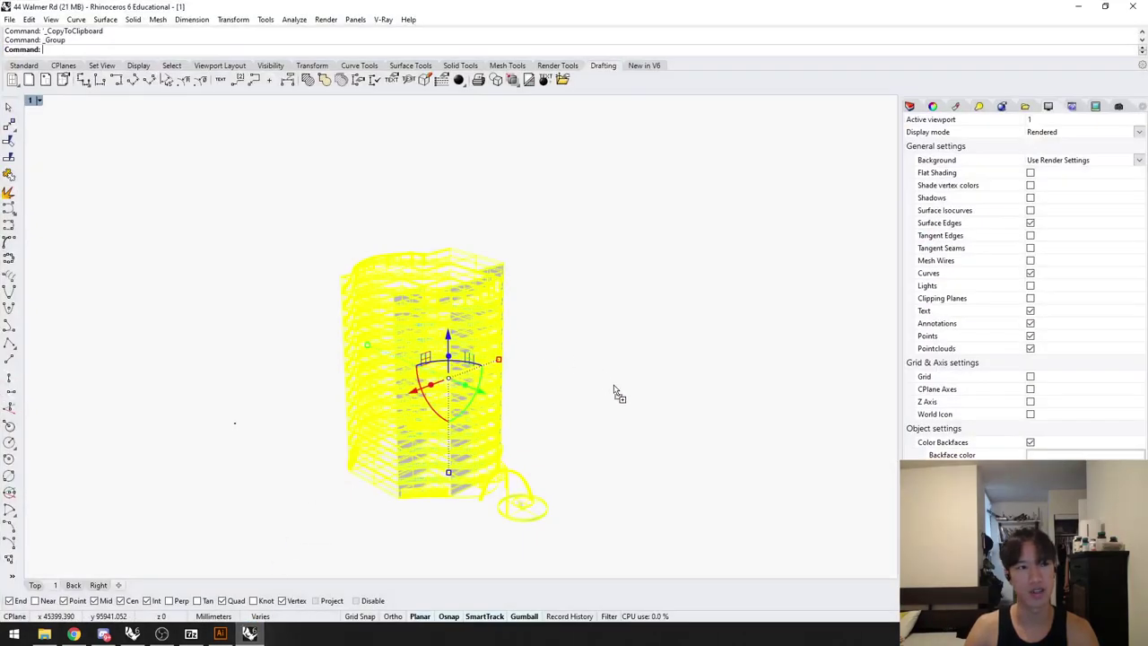
left_click_drag(612, 387, 619, 414)
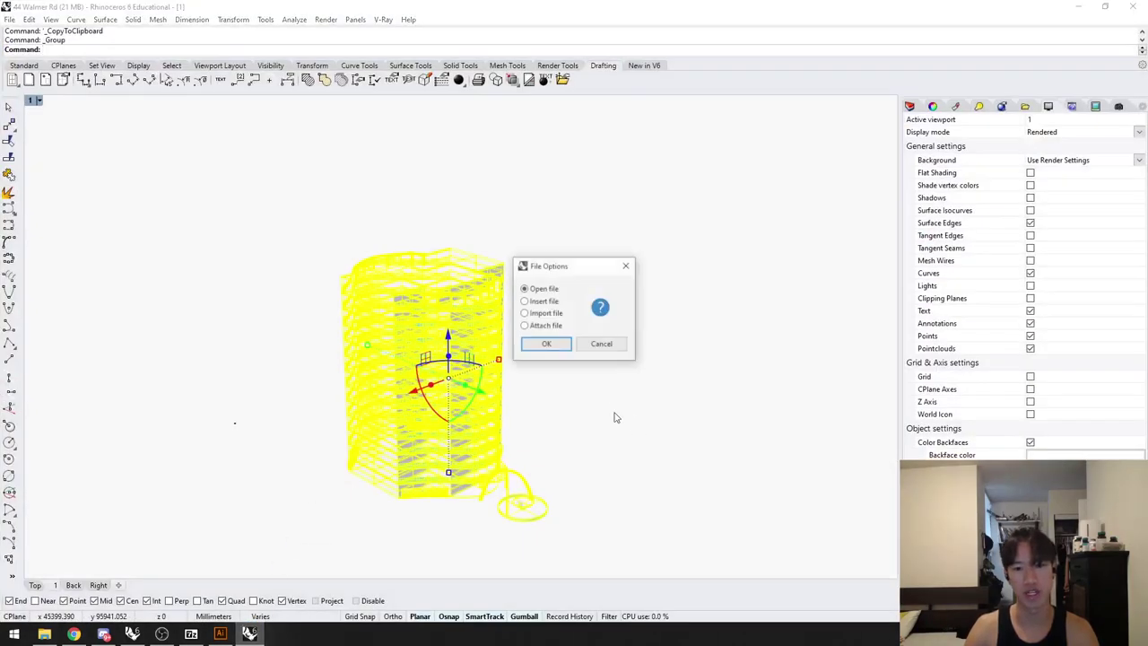
left_click(562, 343)
left_click(533, 449)
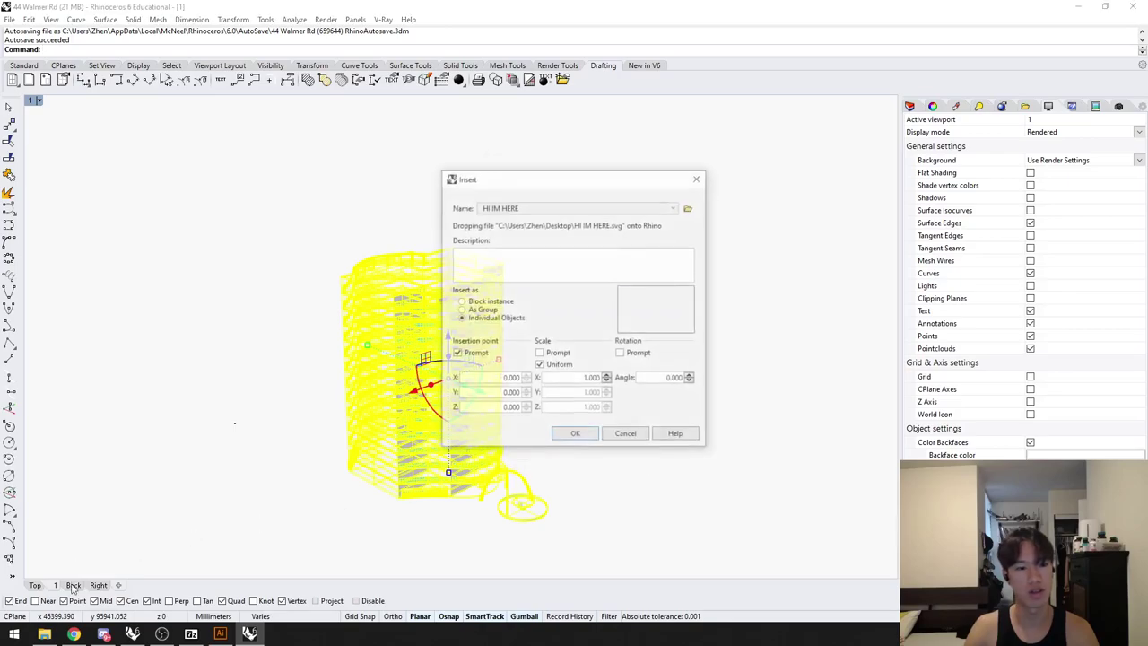
left_click(573, 435)
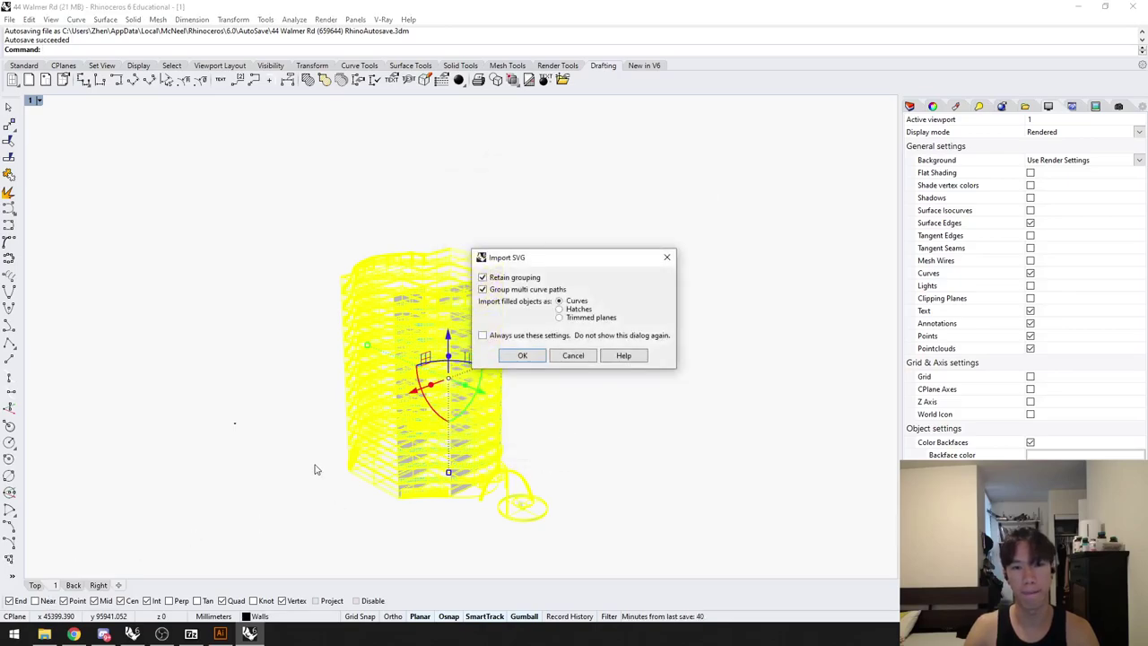
left_click(521, 356)
left_click(36, 585)
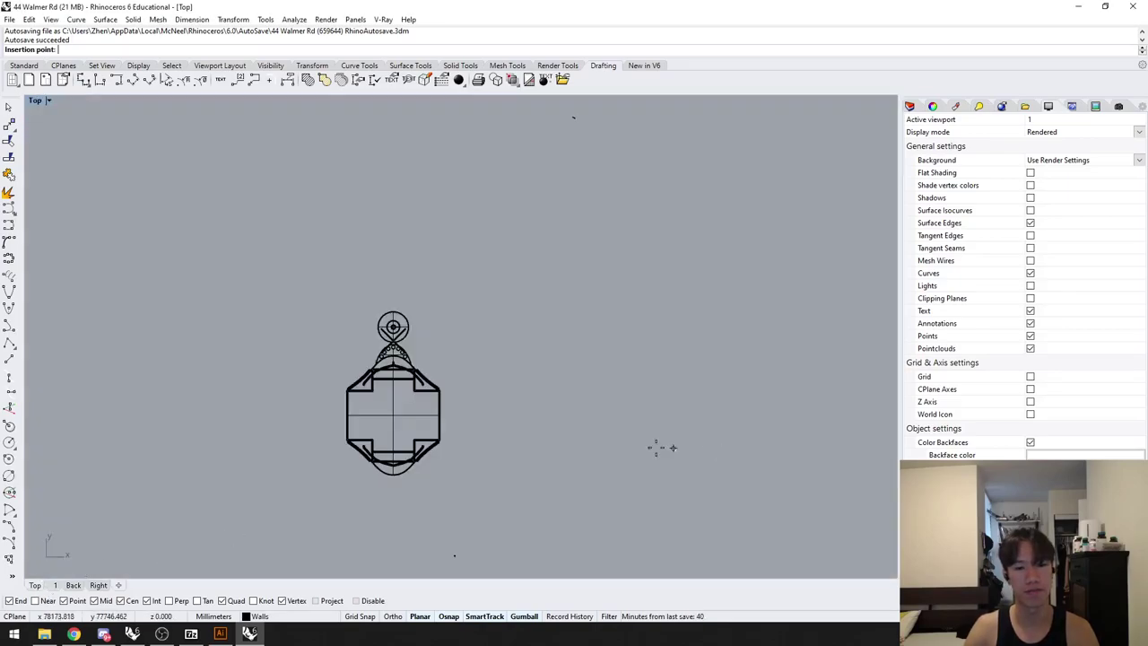
left_click(541, 262)
Step: Zoom to the inserted silhouette curves in the Top view and inspect the outline and its surrounding frame
scroll(558, 276, "up", 6)
left_click_drag(576, 306, 470, 203)
type("zs")
key("Return")
left_click(650, 359)
scroll(660, 357, "down", 4)
left_click(541, 291)
left_click(656, 306)
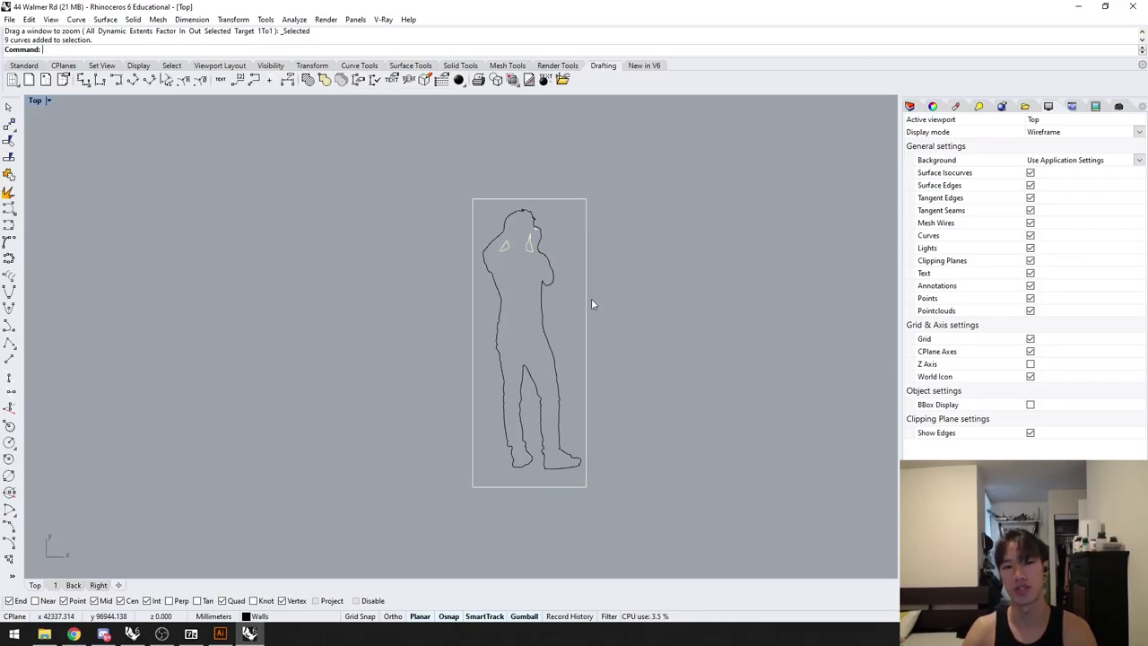
left_click(549, 336)
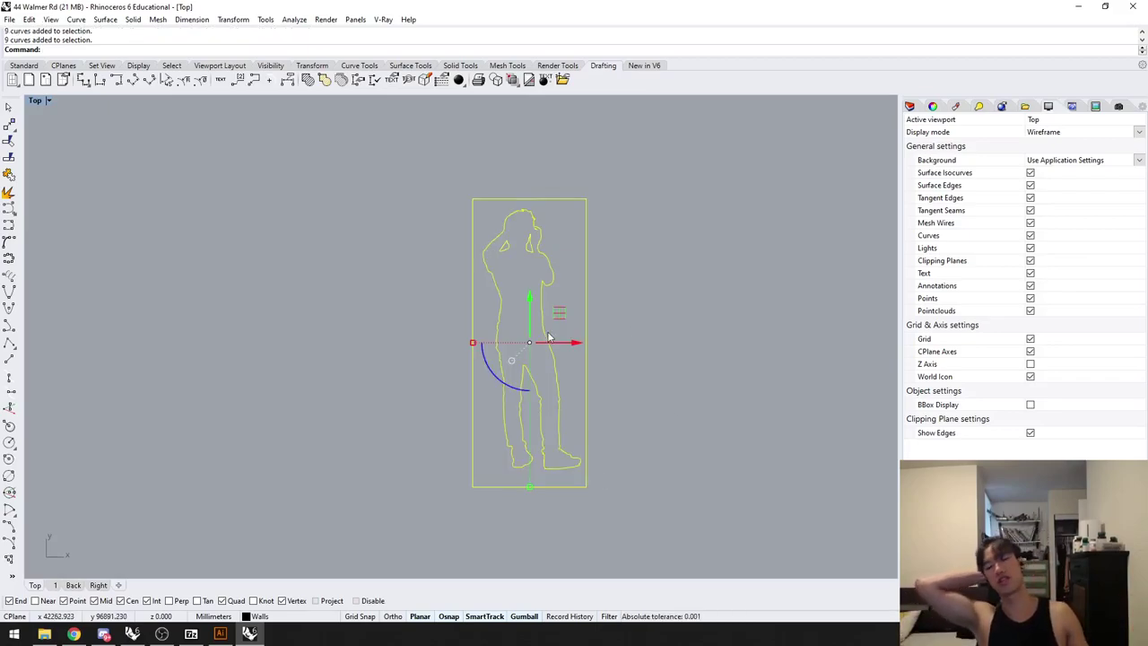
key("Delete")
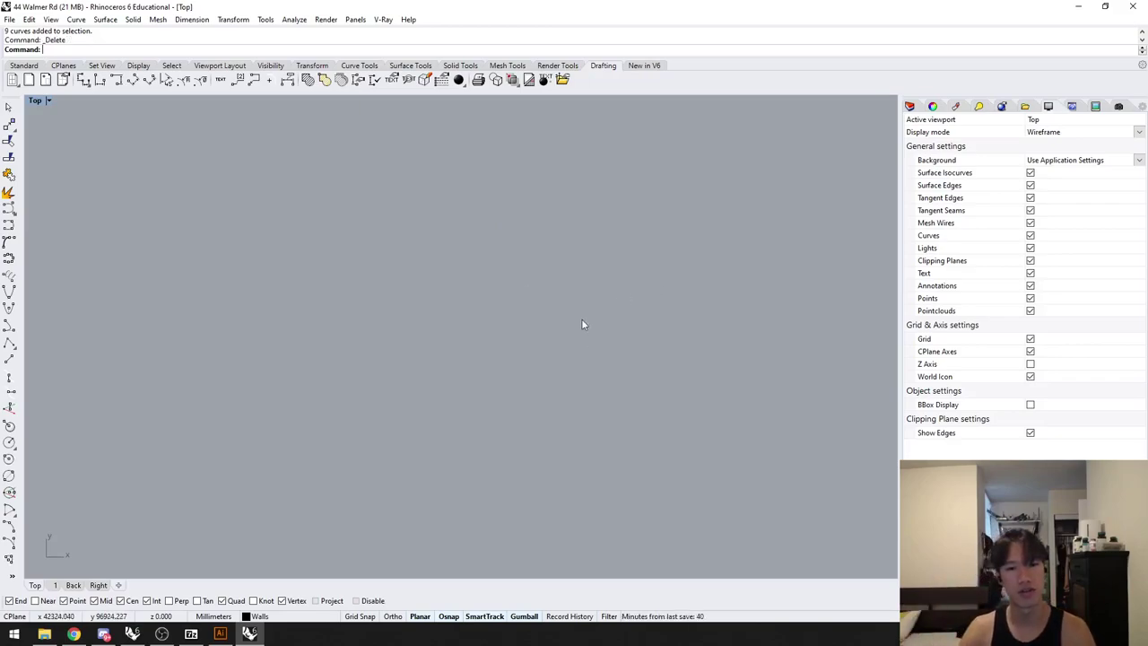
key("ctrl+z")
Step: Ungroup the imported curves and move the person outline and frame to the right of the small leftover shapes
key("ctrl+shift+g")
left_click(664, 298)
left_click(541, 314)
left_click_drag(579, 346, 735, 344)
Step: Hatch the moved person outline and frame with a solid black fill and ungroup the hatches
type("hatch")
key("Return")
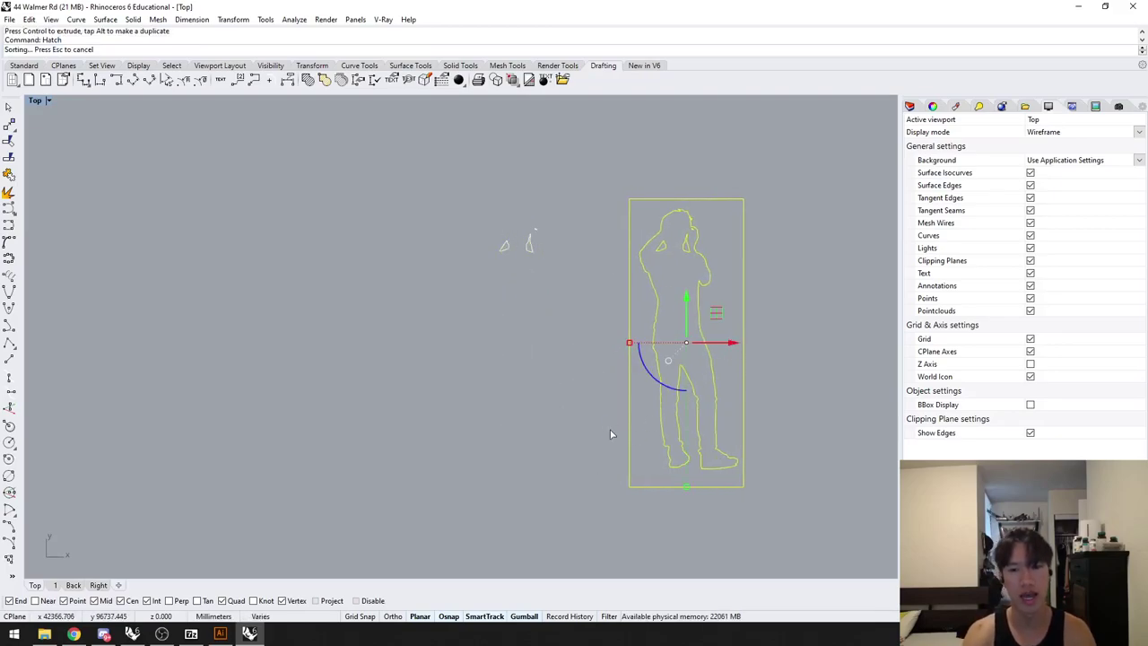
left_click(743, 257)
left_click(765, 266)
left_click(732, 265)
key("ctrl+shift+g")
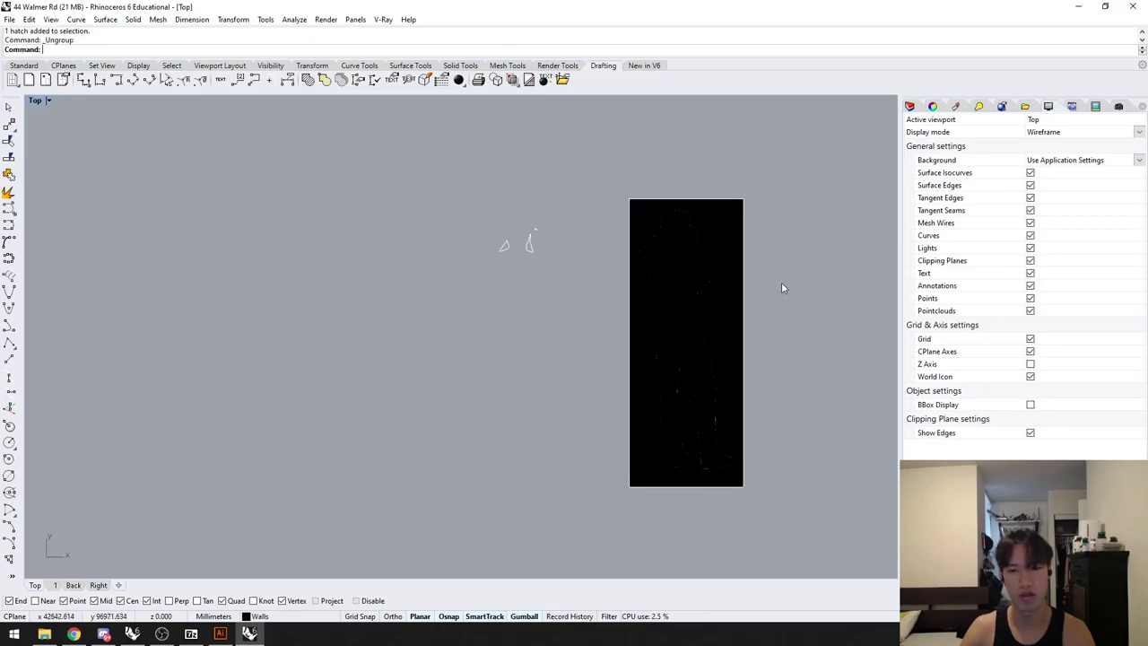
Step: Move the person-shaped hatch well to the left of the leftover shapes and ungroup the remaining hatches and curves
left_click(693, 270)
left_click(713, 299)
left_click_drag(733, 339, 422, 339)
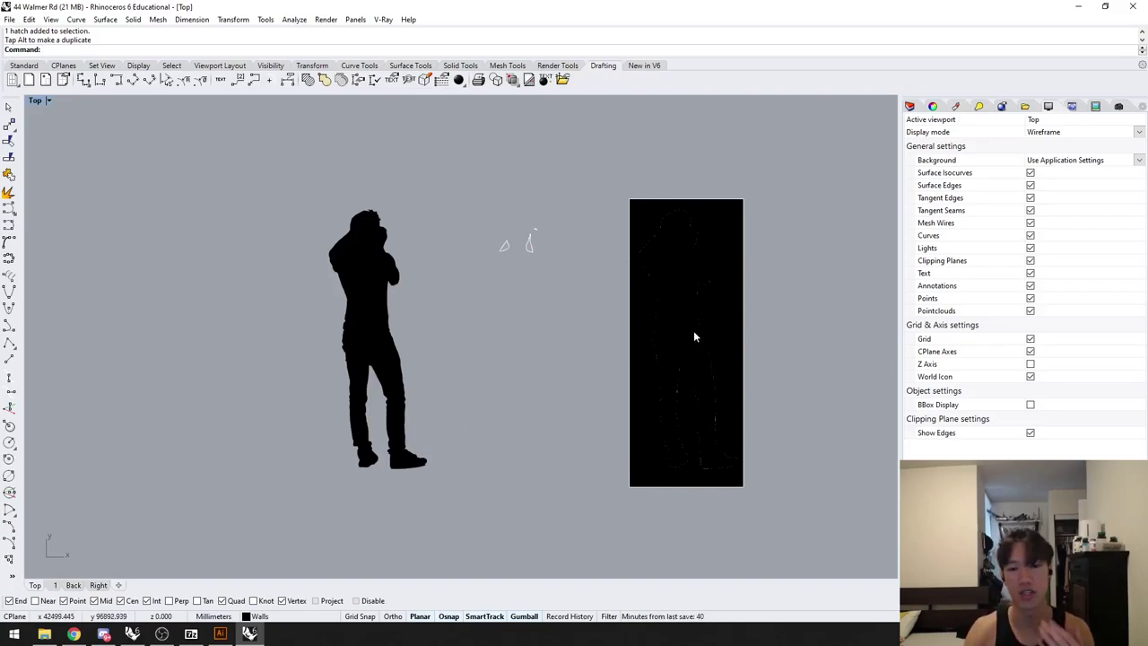
mouse_move(751, 508)
left_mouse_down()
mouse_move(516, 157)
mouse_move(496, 167)
left_mouse_up()
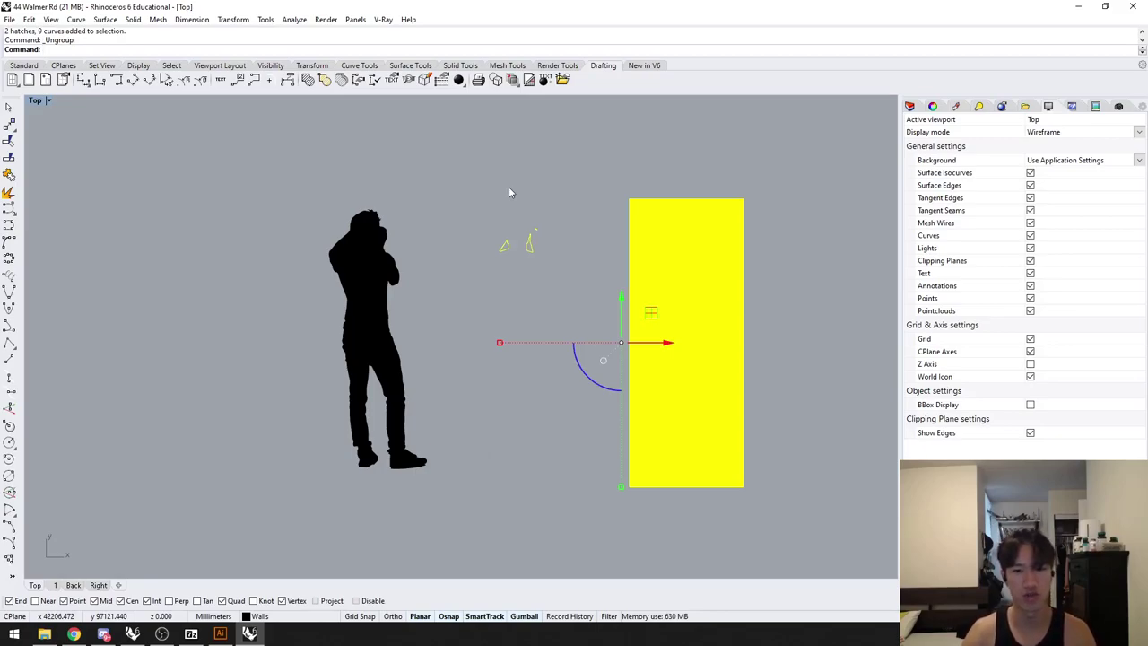
key("Escape")
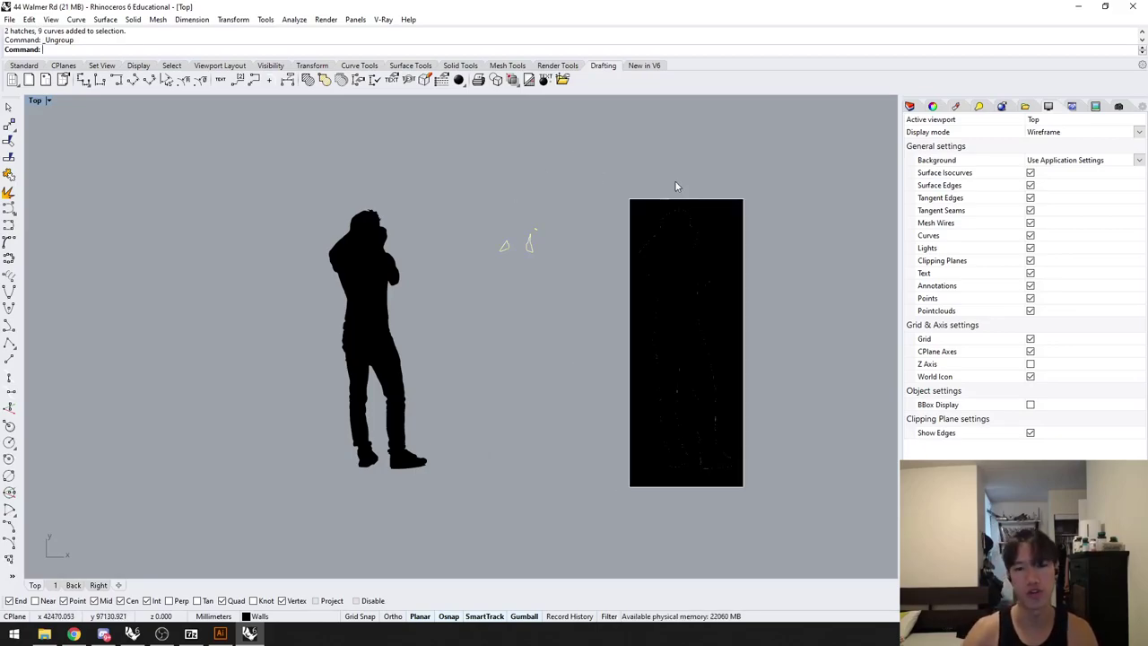
left_click(381, 299)
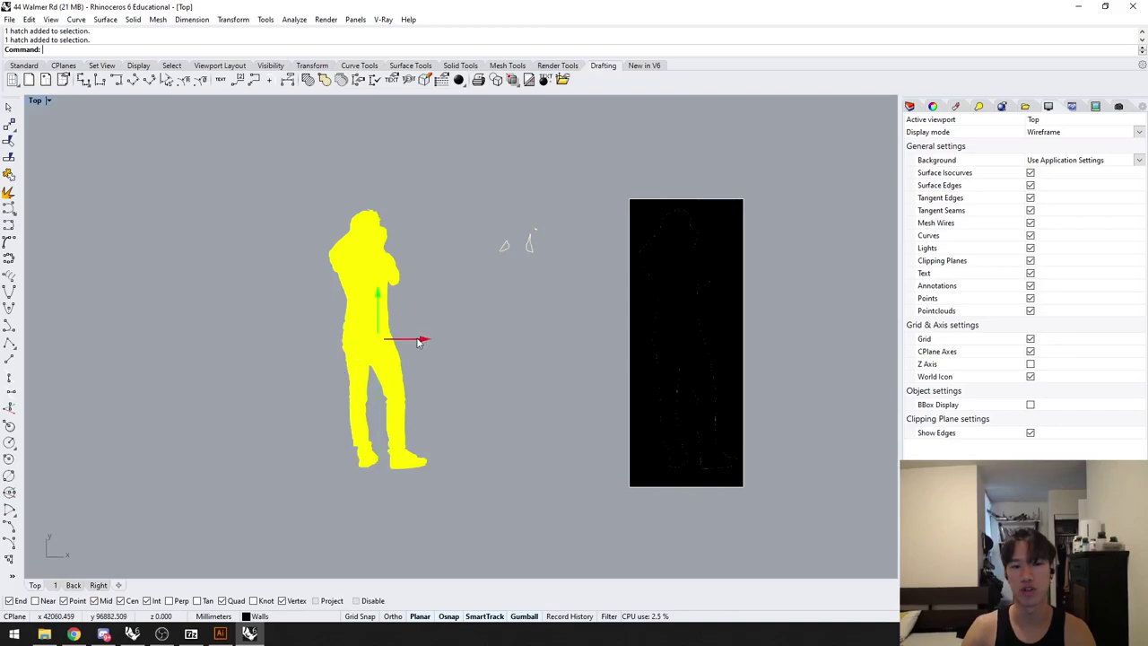
left_click_drag(418, 341, 405, 341)
key("Escape")
Step: Move the solid rectangular hatch to the right, clear of the framed person silhouette
left_click(679, 336)
left_click(733, 333)
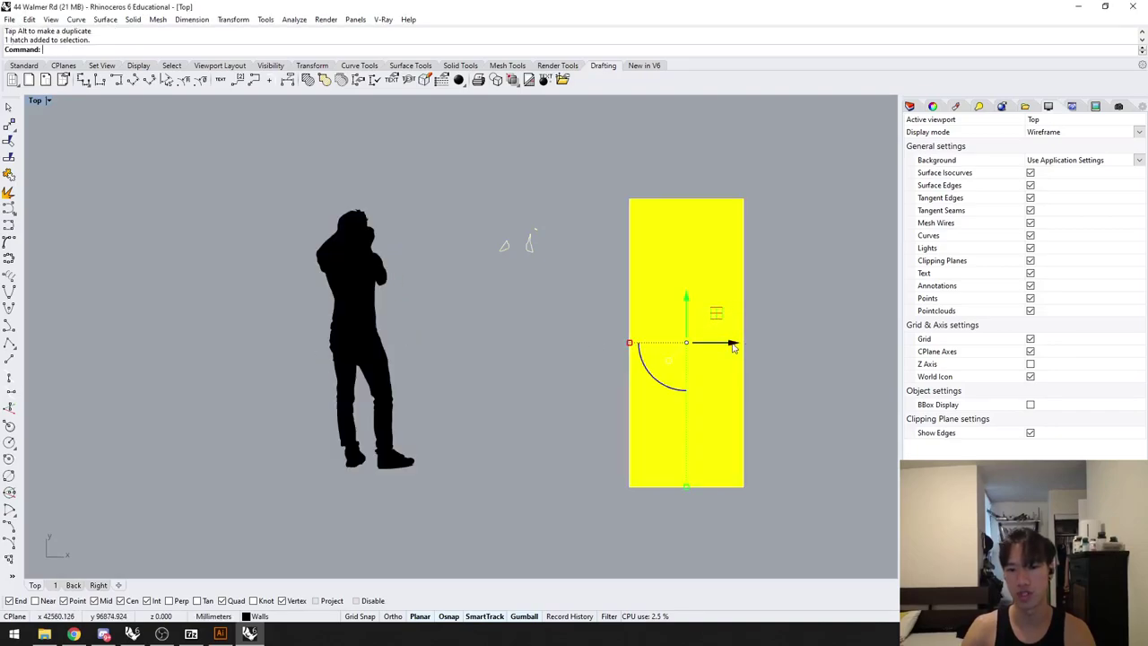
left_click_drag(732, 346, 871, 348)
key("Escape")
scroll(672, 437, "down", 2)
right_click_drag(719, 463, 565, 416)
left_click_drag(816, 492, 147, 144)
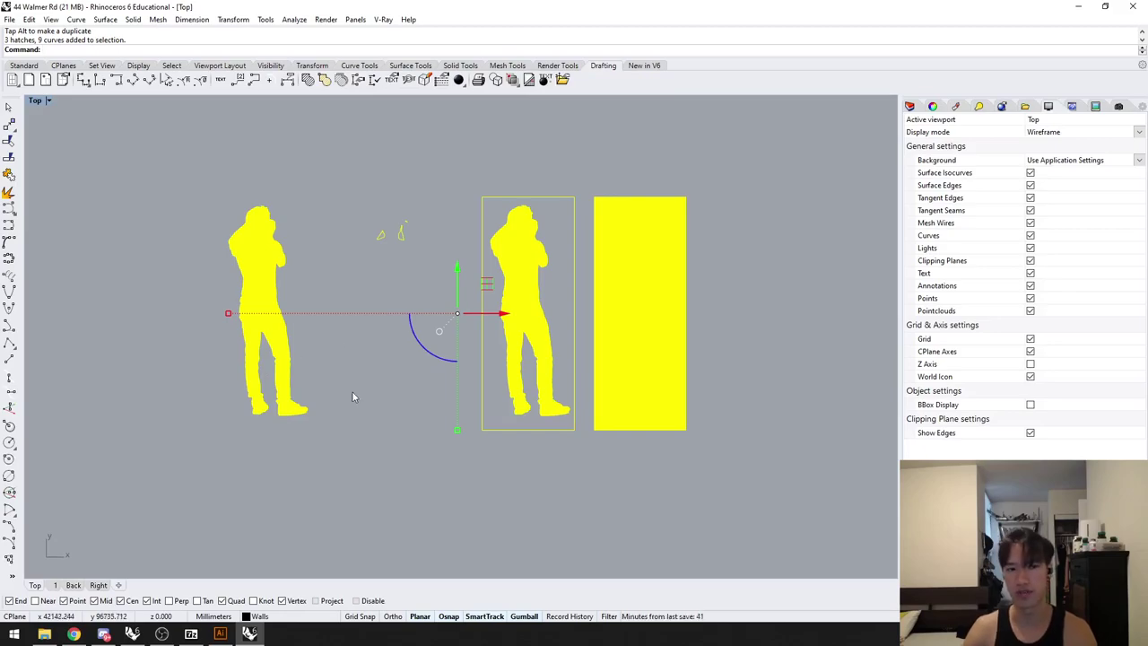
key("Escape")
scroll(294, 355, "up", 2)
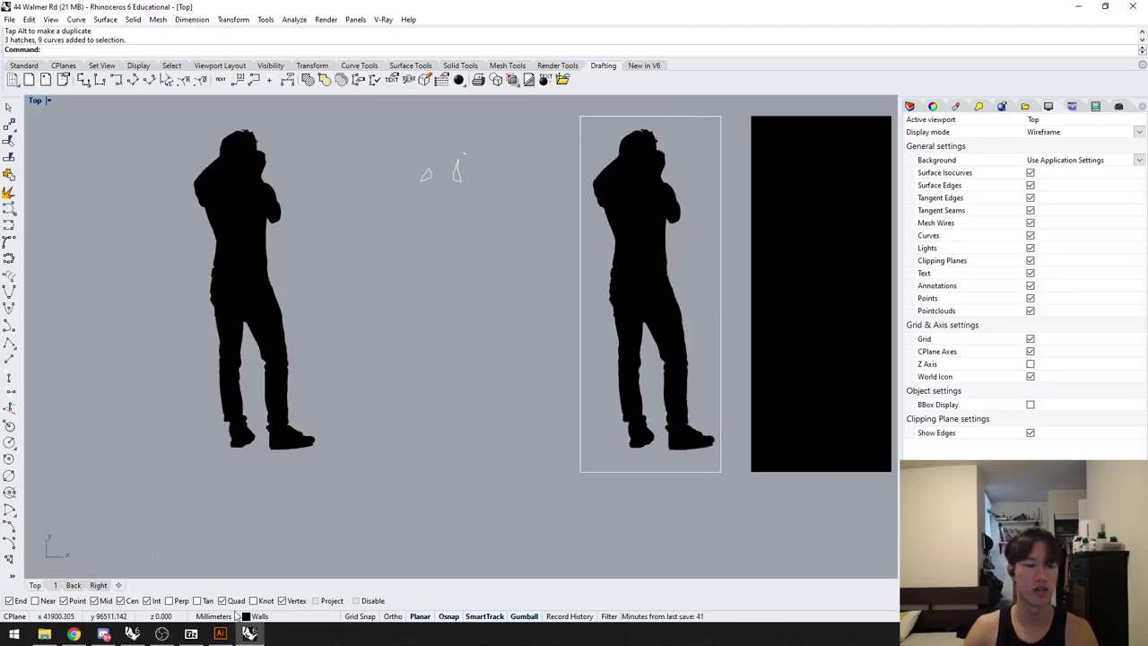
Step: Place person.png from the desktop as a picture in the Top view, between the two silhouettes
left_click_drag(345, 7, 628, 106)
left_click_drag(203, 89, 557, 383)
left_click(547, 351)
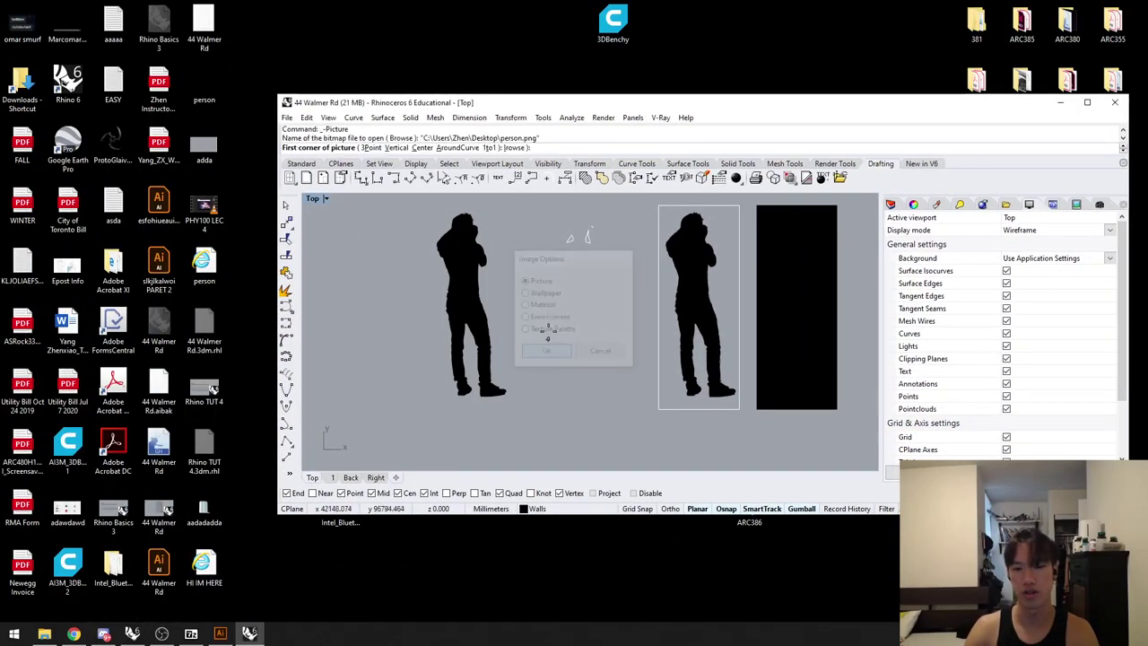
left_click(543, 289)
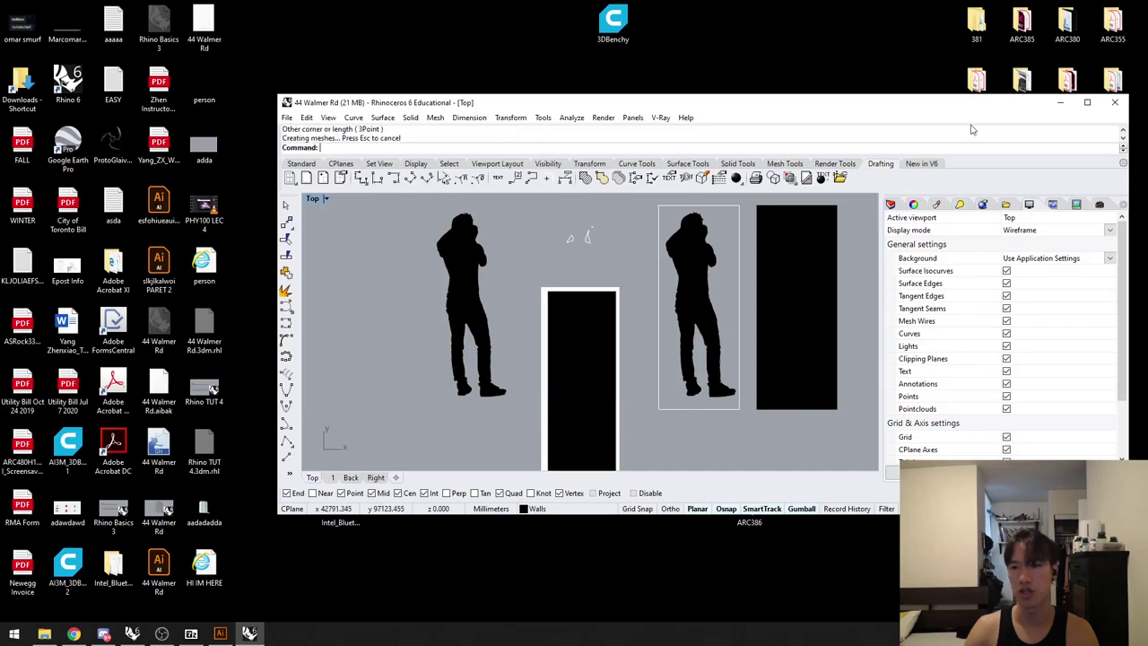
left_click(1087, 101)
Step: Move the placed person picture to the left of the black silhouettes
scroll(491, 381, "down", 3)
left_click(472, 391)
left_click_drag(514, 405, 297, 431)
left_click(375, 469)
Step: Set the Top view to Shaded display and compare the person picture in Shaded and Wireframe modes
right_click_drag(380, 472, 426, 467)
scroll(426, 467, "up", 2)
key("ctrl+alt+s")
right_click_drag(277, 420, 297, 421)
scroll(295, 414, "up", 3)
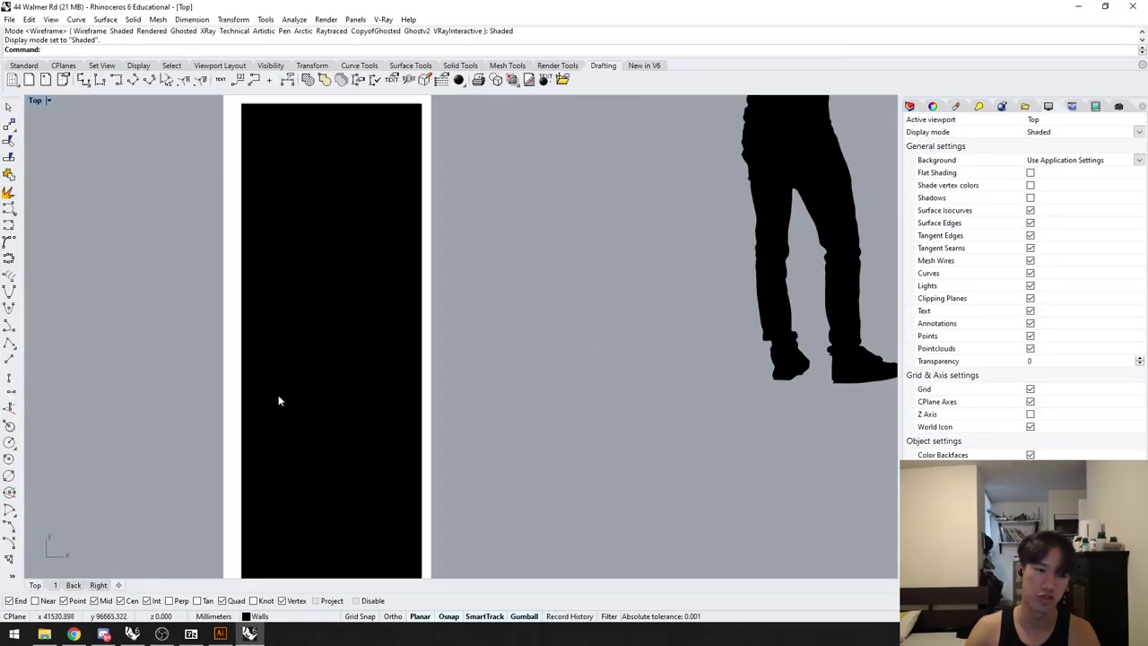
scroll(337, 364, "down", 2)
left_click(323, 368)
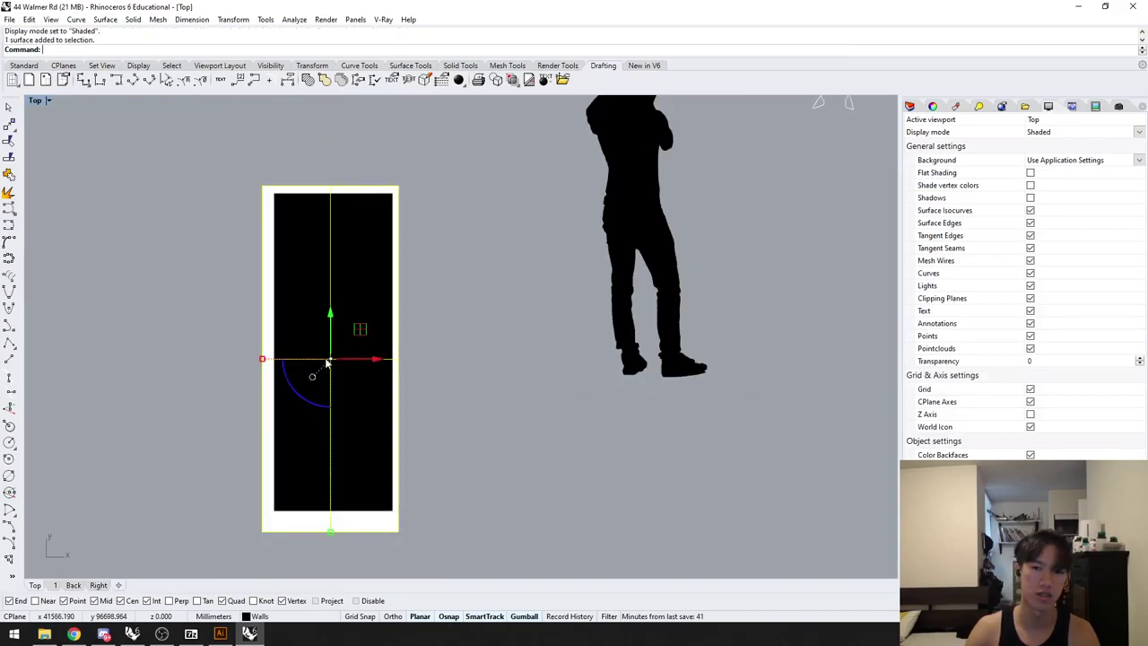
key("ctrl+alt+w")
key("ctrl+alt+s")
key("Escape")
Step: Zoom to the selected person picture in view 1 and set that view to Wireframe display
right_click_drag(359, 409, 416, 380)
left_click(402, 380)
left_click(55, 587)
right_click_drag(251, 520, 381, 493)
scroll(385, 493, "down", 3)
type("zs")
key("Return")
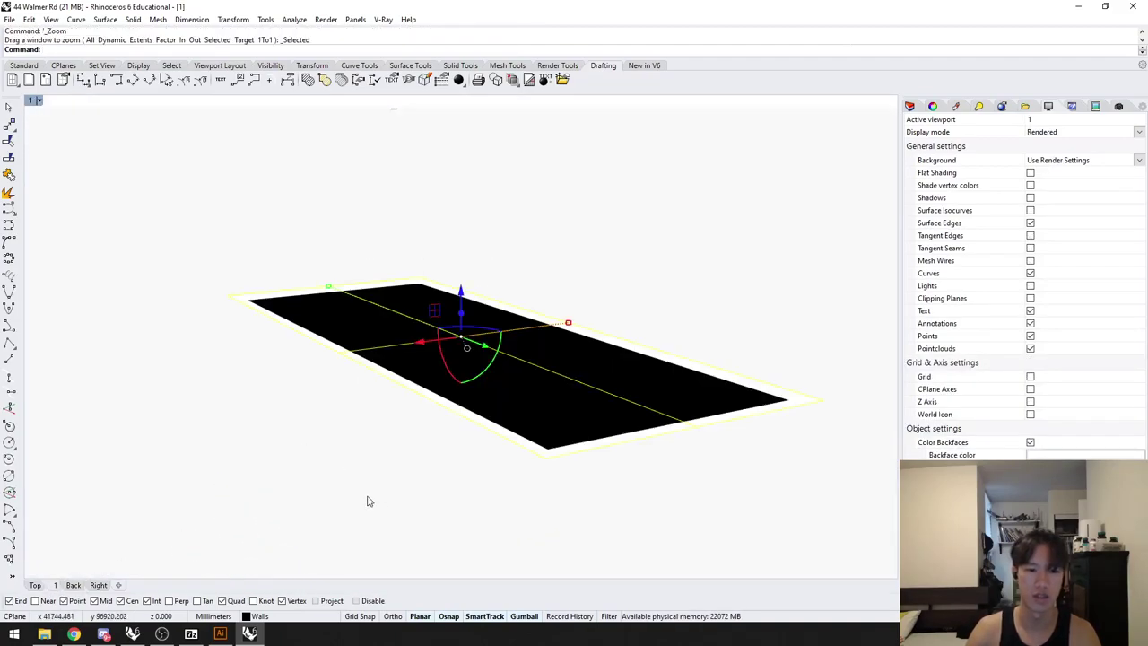
key("ctrl+alt+w")
Step: Place adda.jpg from the desktop as a picture in view 1, near the person picture
key("super+Down")
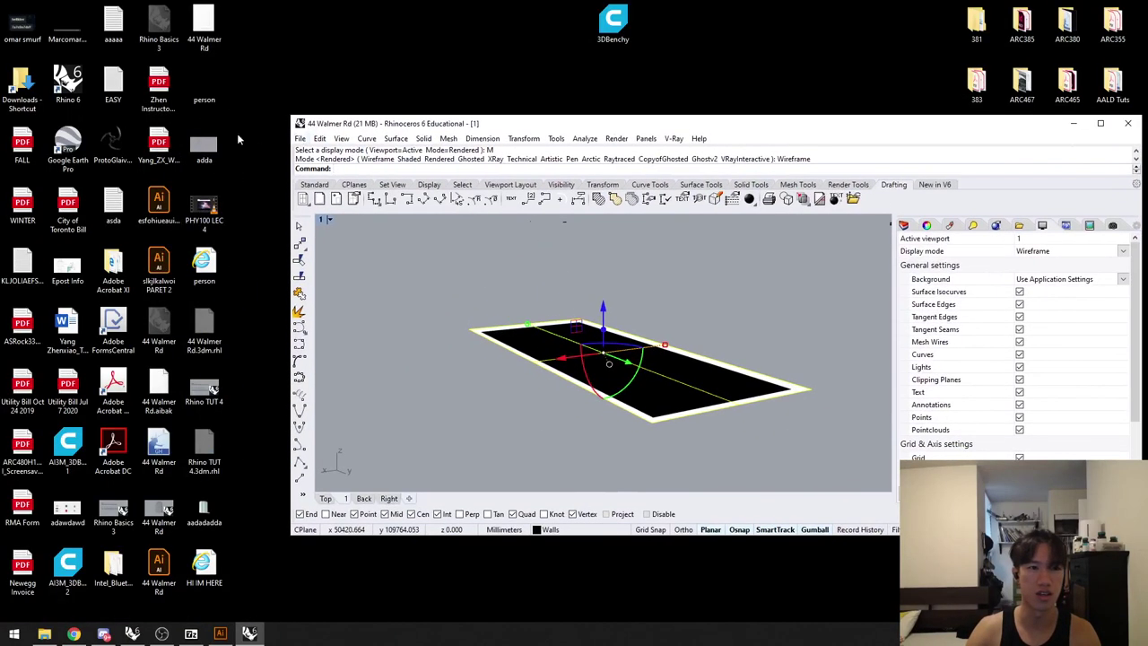
left_click(204, 148)
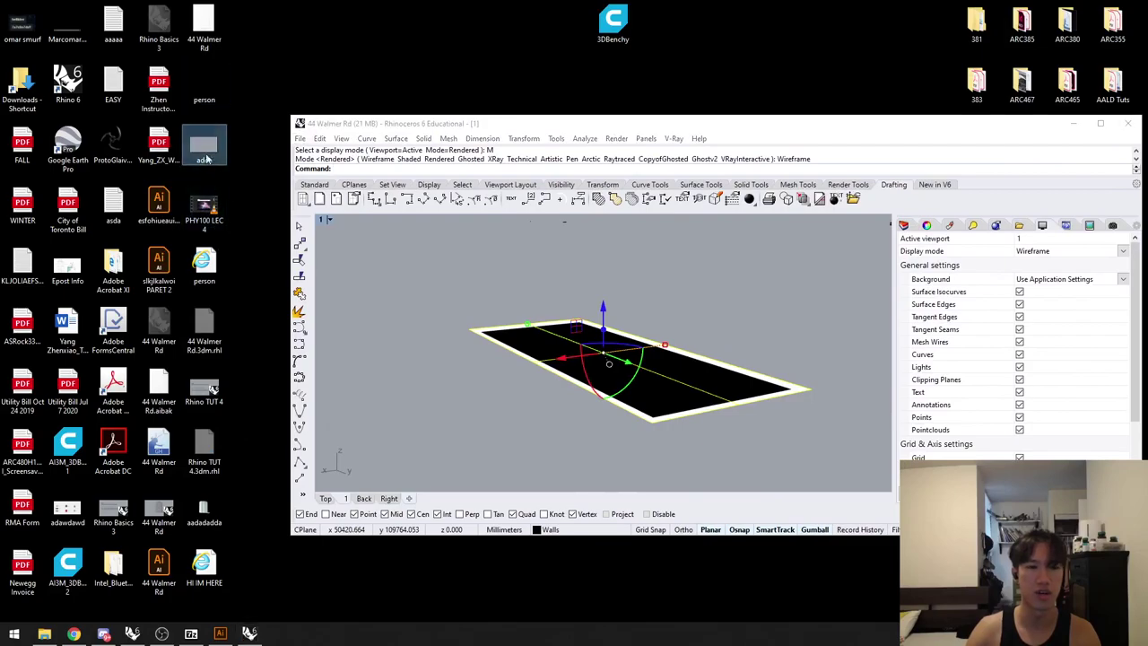
left_click(204, 388)
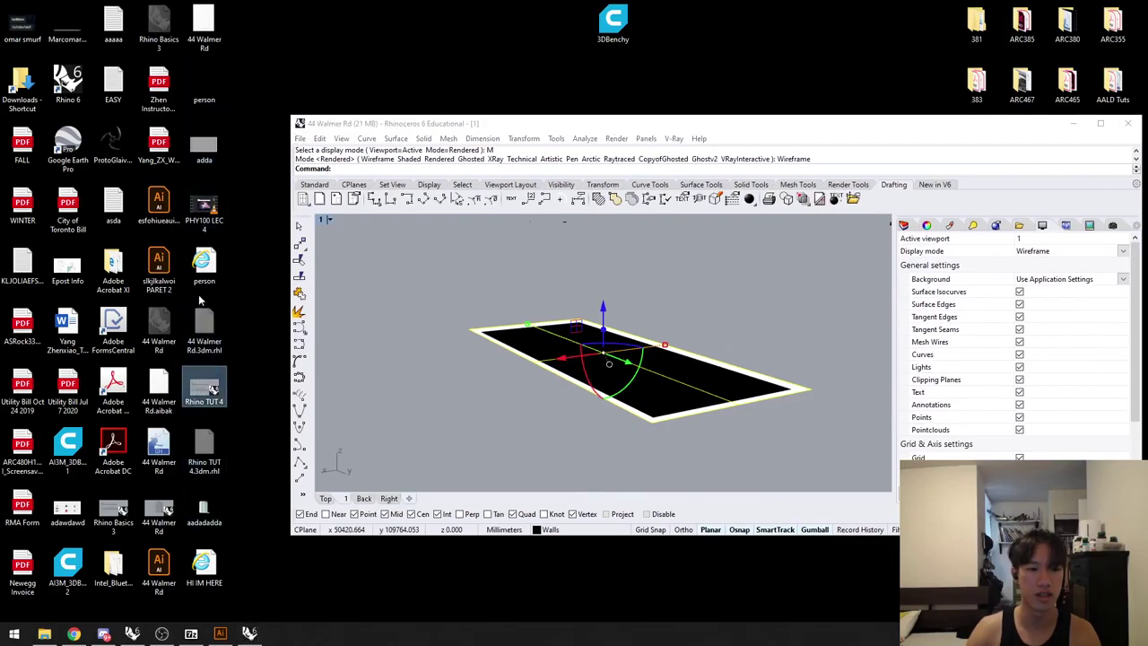
left_click(199, 148)
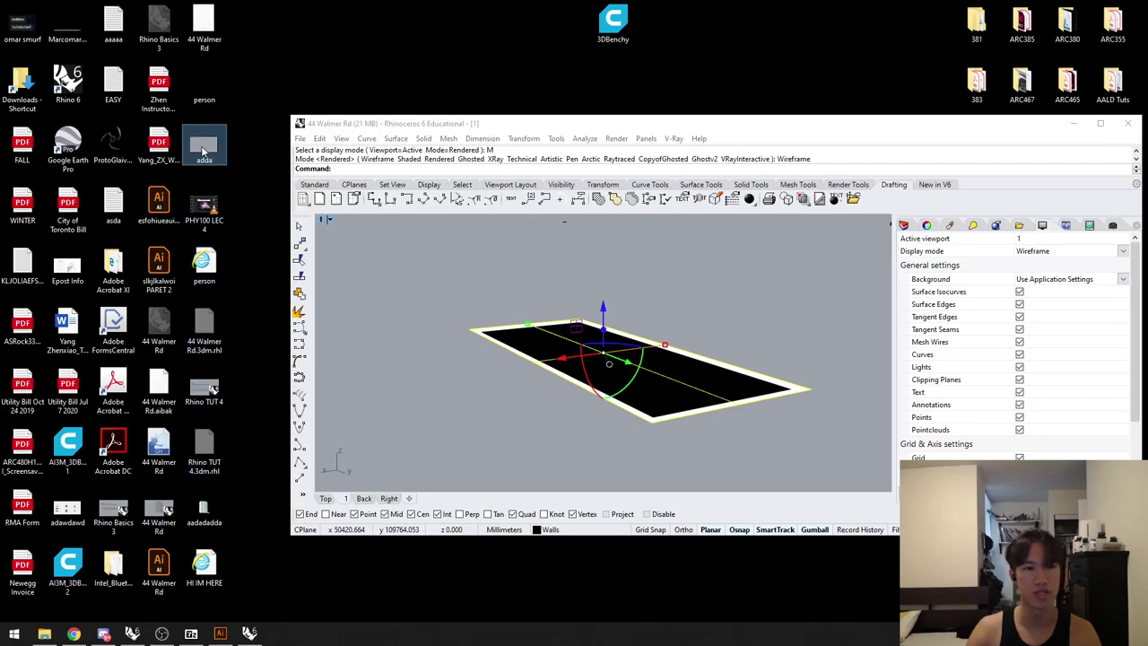
left_click_drag(203, 151, 438, 398)
left_click(547, 351)
left_click(368, 340)
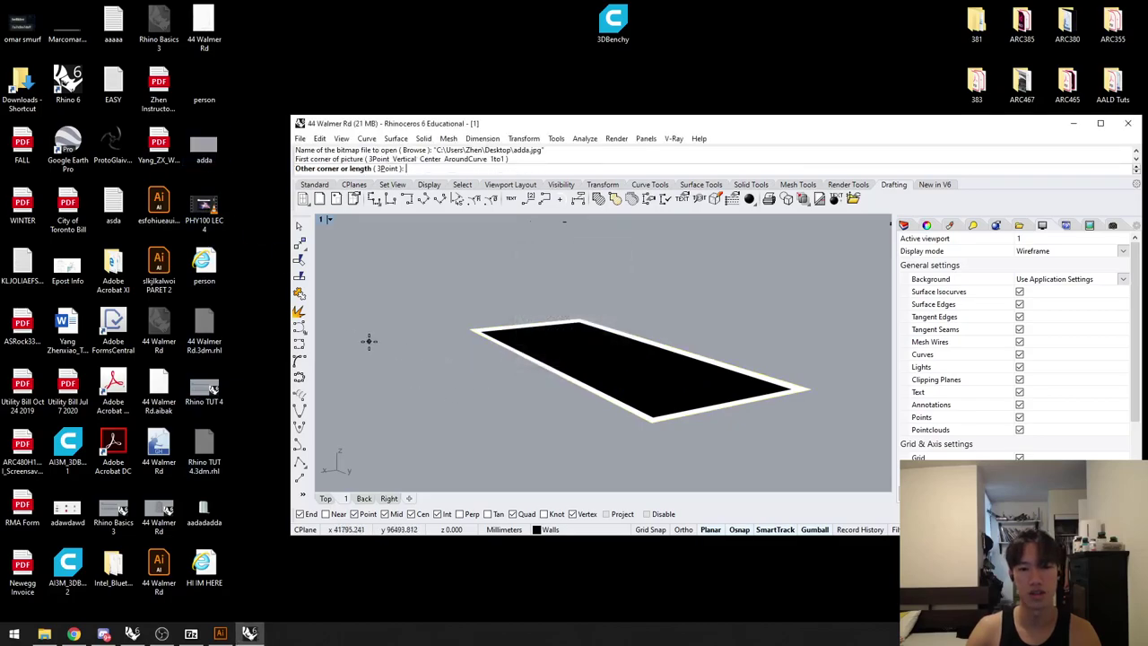
left_click(531, 467)
left_click(1100, 123)
Step: Select the adda.jpg picture surface and move it away from the overlapping person picture
right_click_drag(595, 410, 624, 422)
left_click(624, 422)
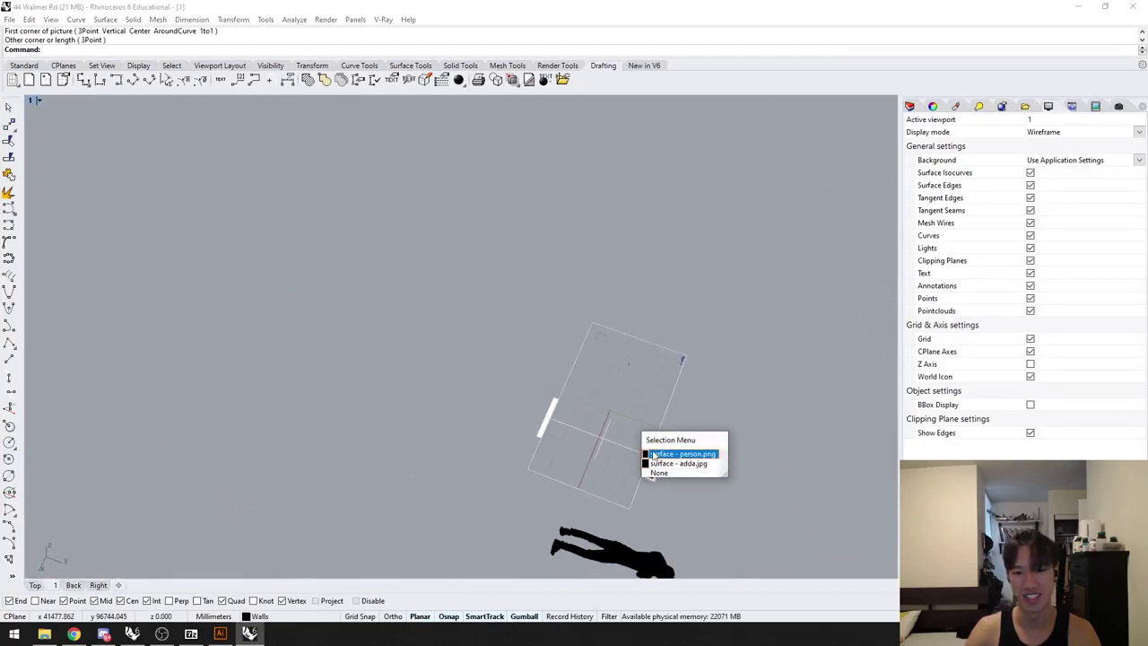
left_click(664, 464)
left_click_drag(657, 425, 369, 392)
left_click(369, 392)
Step: Draw an open, roughly circular polyline of ten segments over the adda.jpg picture
right_click_drag(369, 392, 606, 353)
scroll(417, 374, "up", 6)
scroll(416, 375, "up", 2)
scroll(398, 415, "up", 2)
right_click_drag(398, 415, 427, 344, "shift")
scroll(429, 344, "down", 6)
key("space")
left_click(386, 380)
left_click(387, 358)
left_click(410, 327)
left_click(439, 316)
left_click(471, 314)
left_click(499, 321)
left_click(521, 338)
left_click(520, 367)
left_click(507, 400)
left_click(472, 414)
left_click(428, 410)
key("Return")
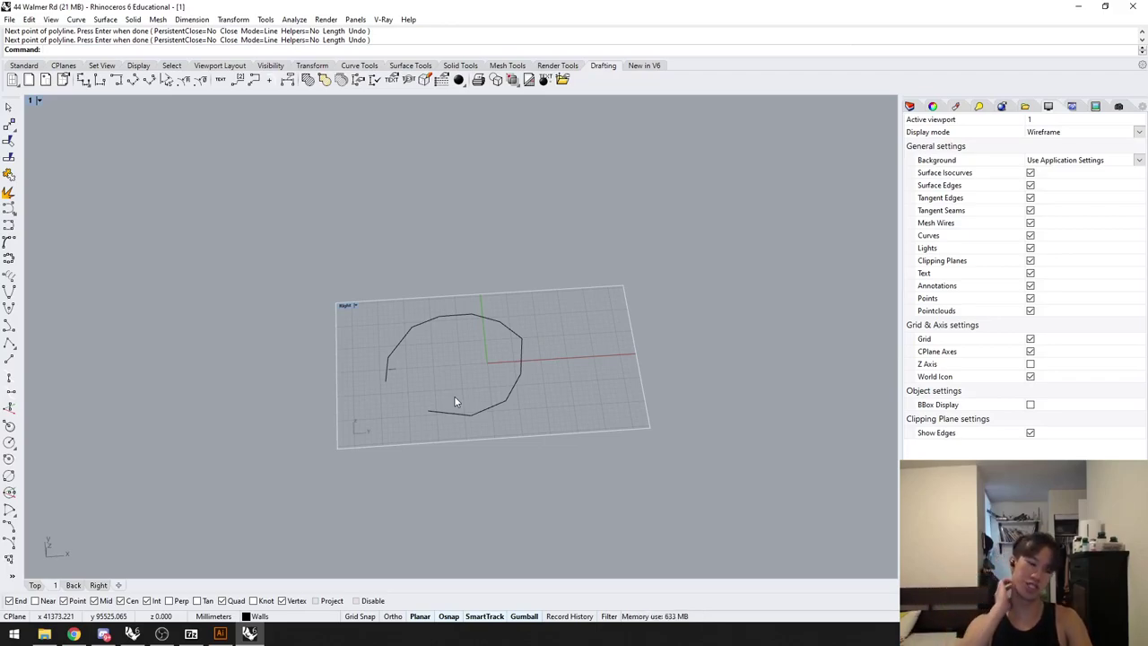
Step: Zoom out in view 1 to see all pictures and silhouettes, and return to the Top view
left_click(75, 634)
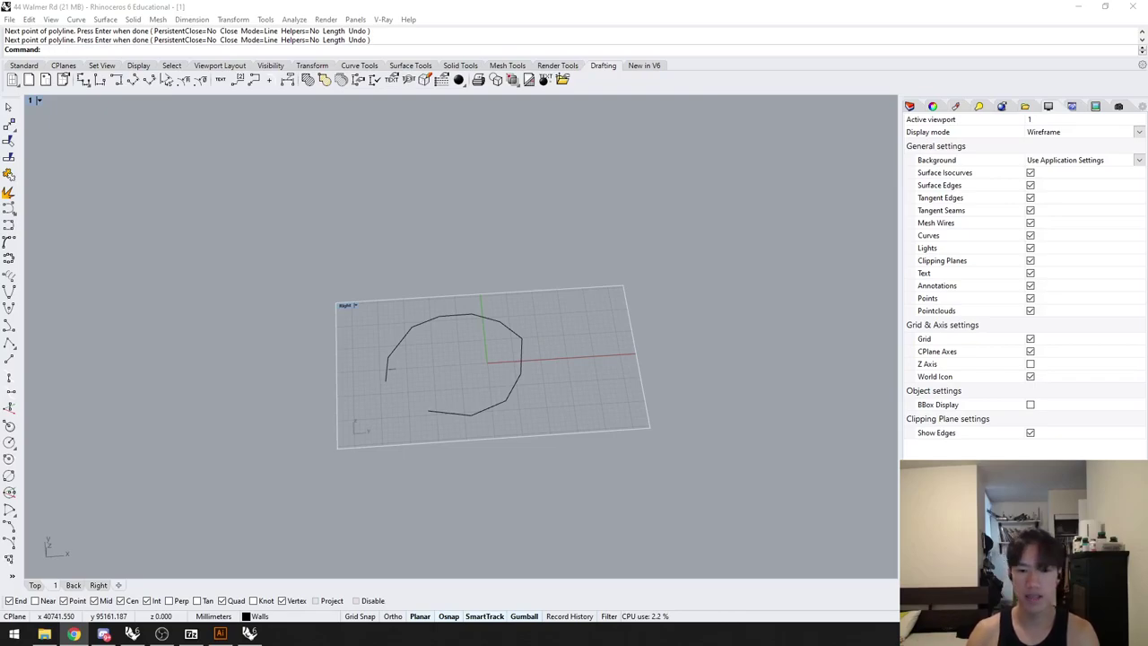
scroll(576, 255, "down", 2)
scroll(564, 255, "down", 3)
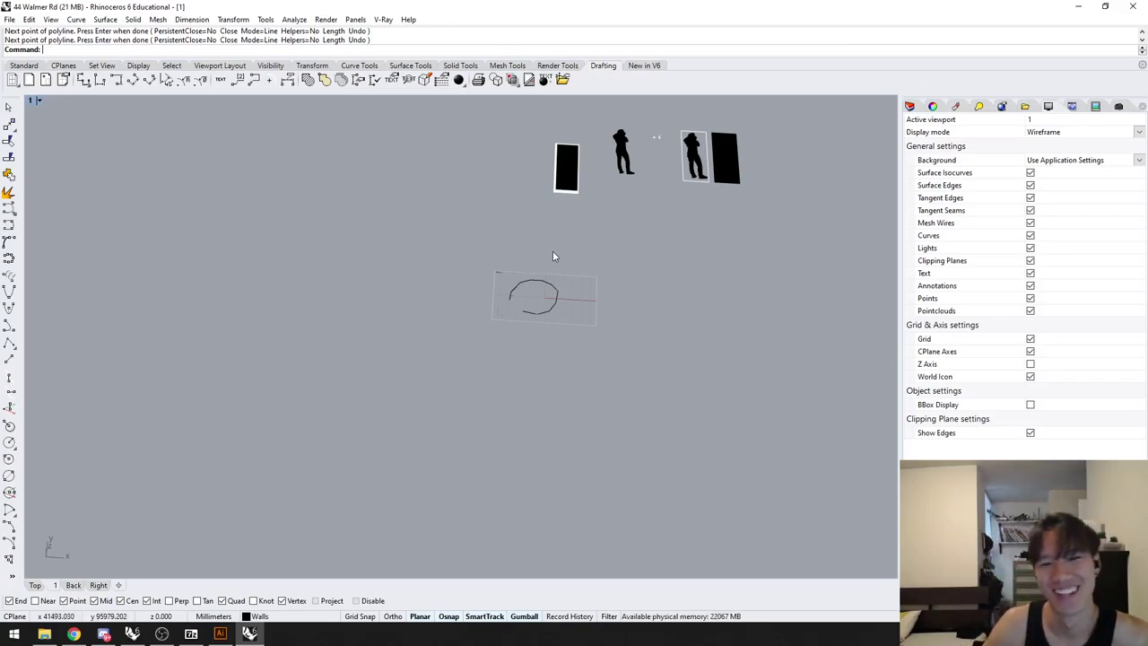
left_click(35, 585)
left_click(161, 633)
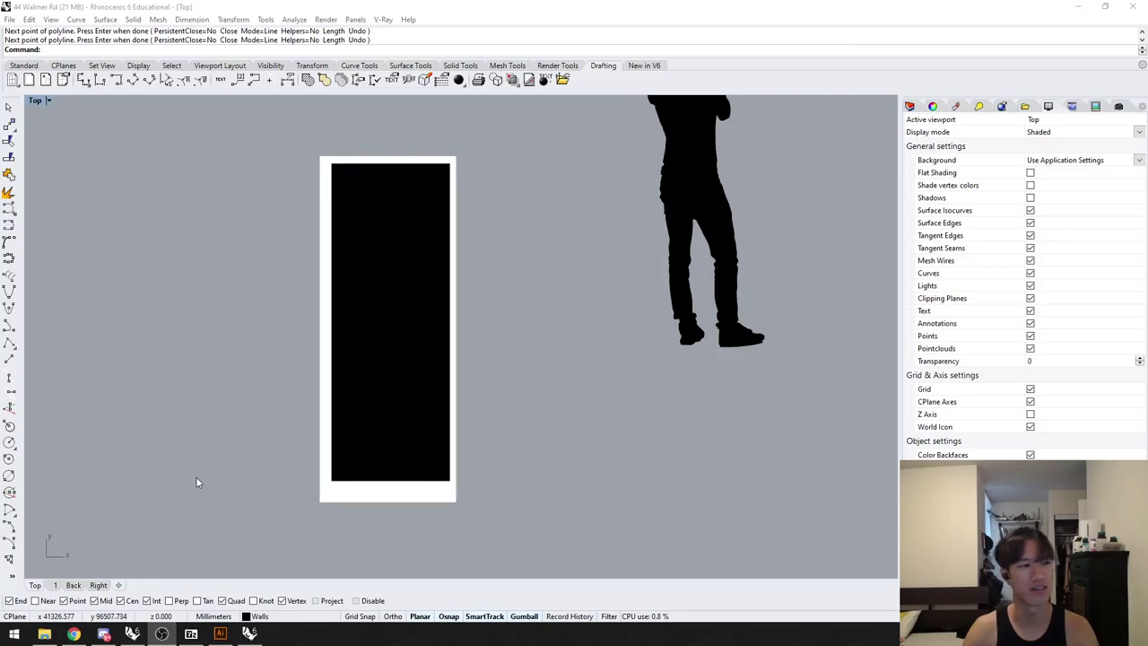